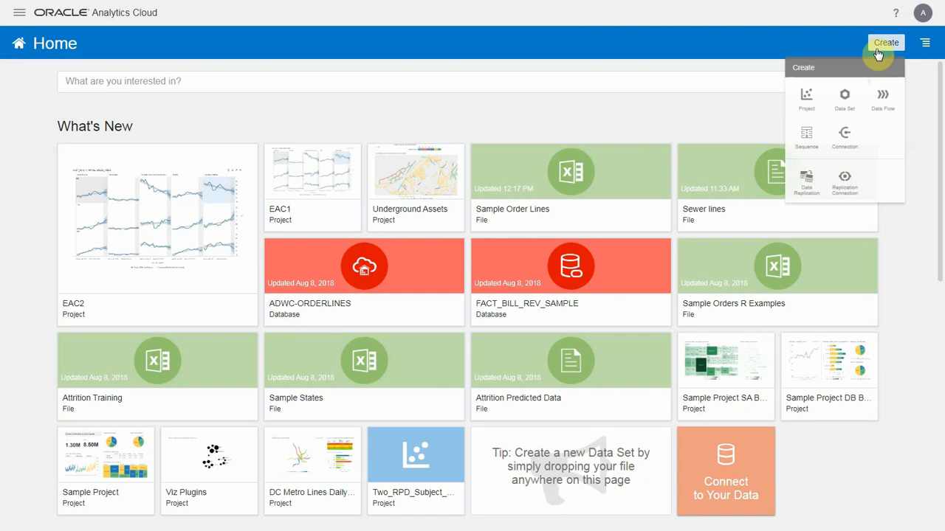
- Start a new data set with a new connection of type Oracle Autonomous Data Warehouse Cloud
left_click(836, 109)
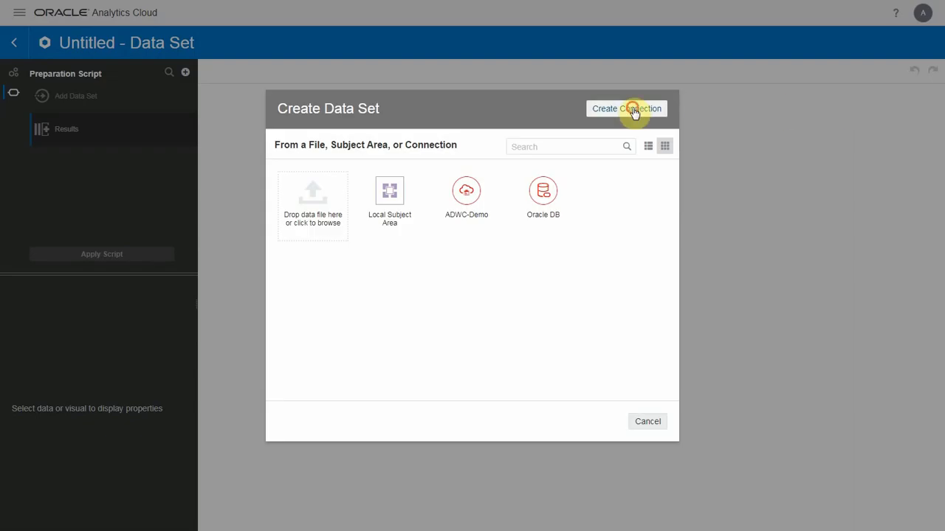
left_click(632, 111)
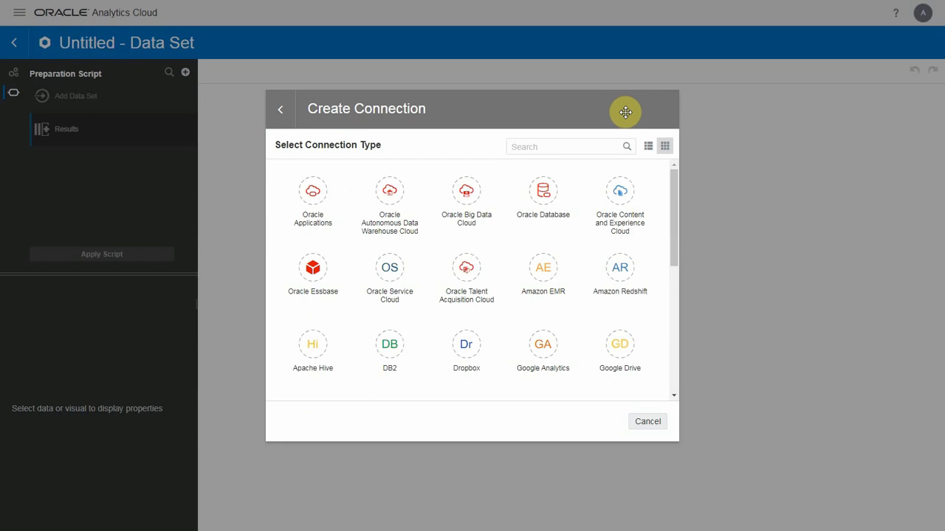
left_click(389, 202)
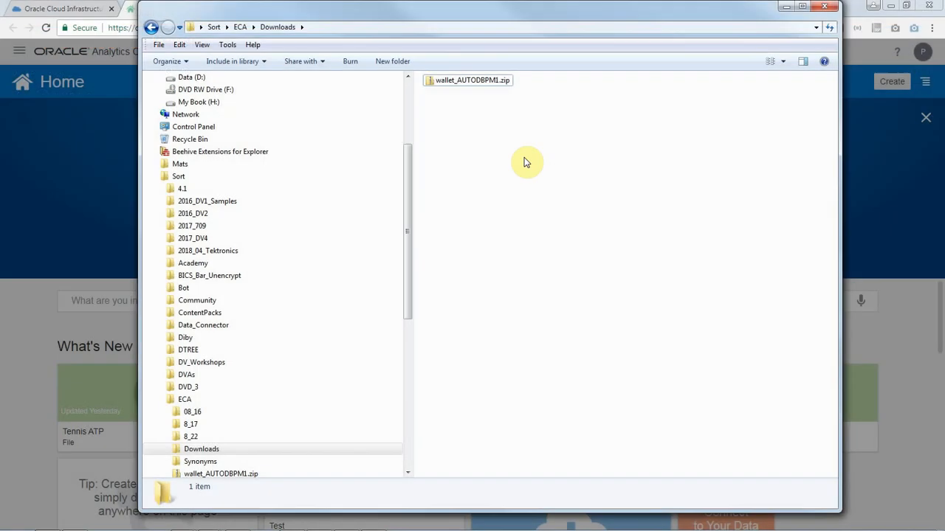
- Extract wallet_AUTODBPM1.zip into a folder of the same name in Downloads and open that folder
right_click(502, 83)
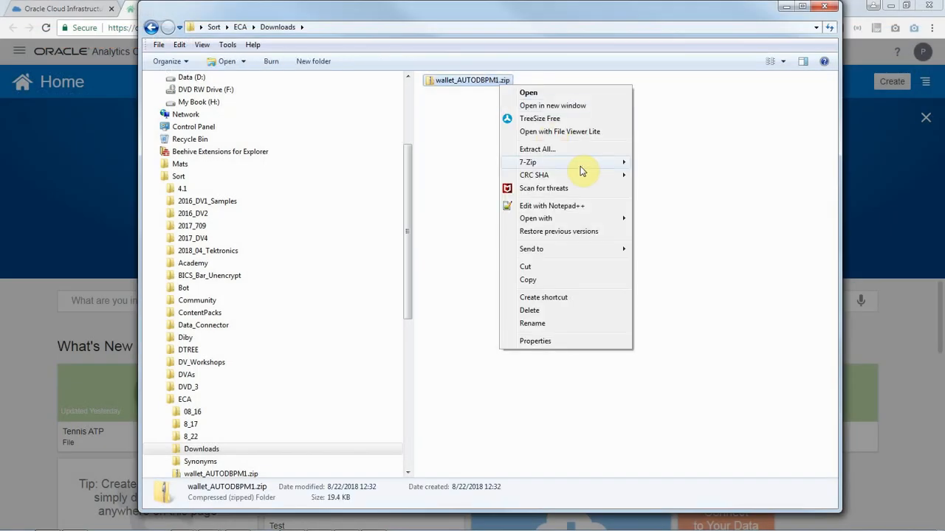
mouse_move(582, 170)
left_click(674, 215)
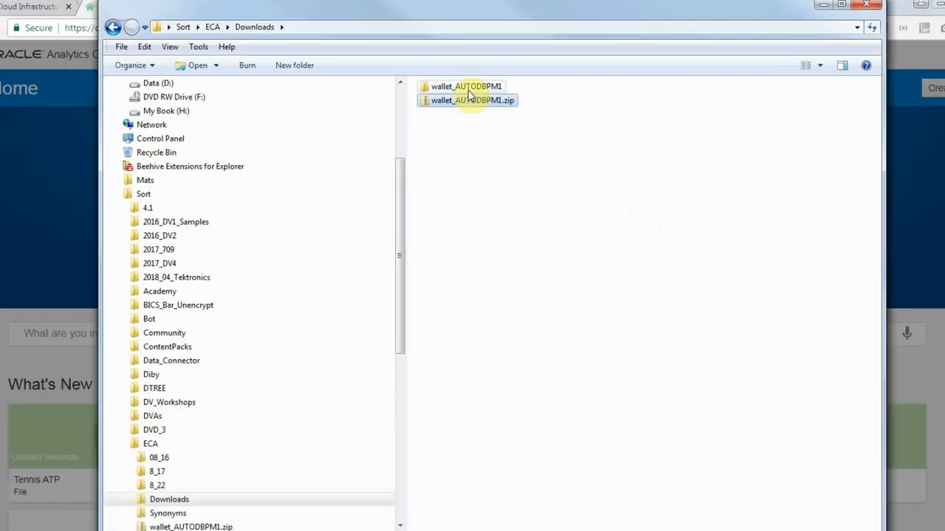
double_click(467, 108)
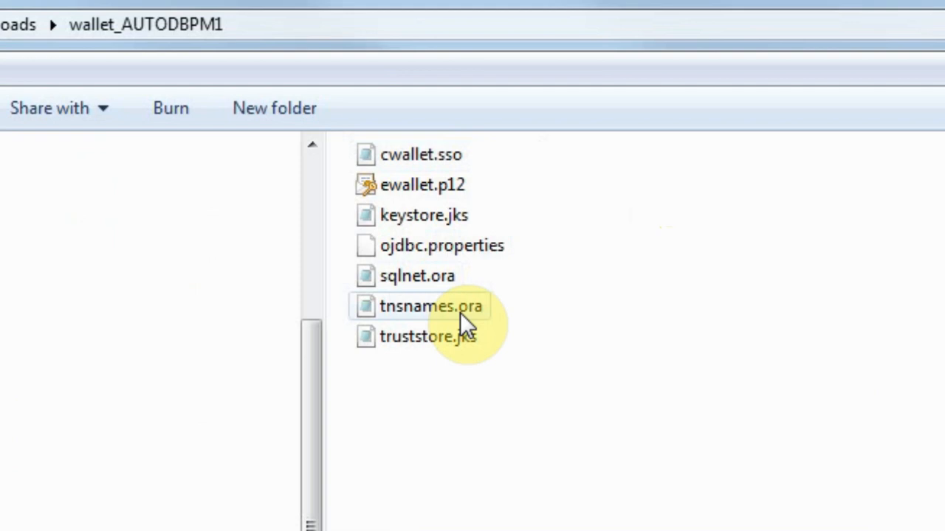
- Open tnsnames.ora and examine the host, port and service name of the autodbpm1 entries
right_click(422, 307)
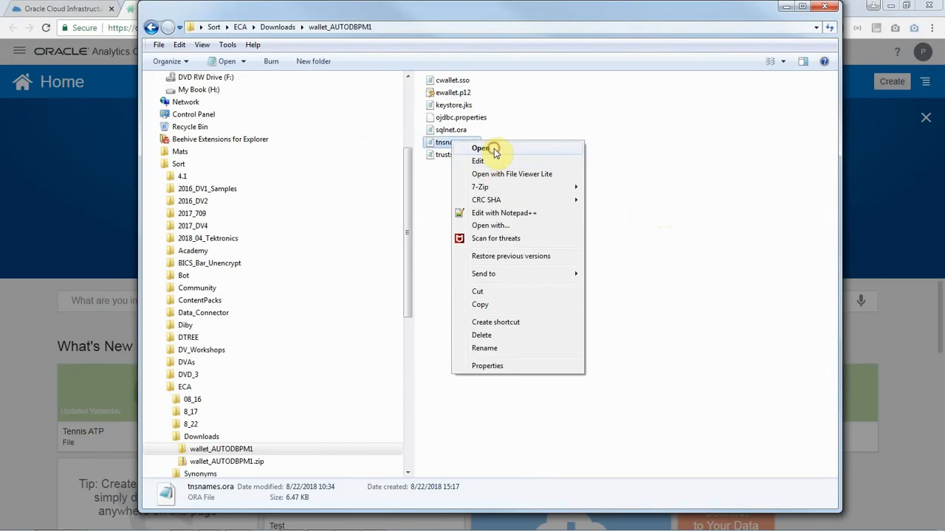
left_click(485, 159)
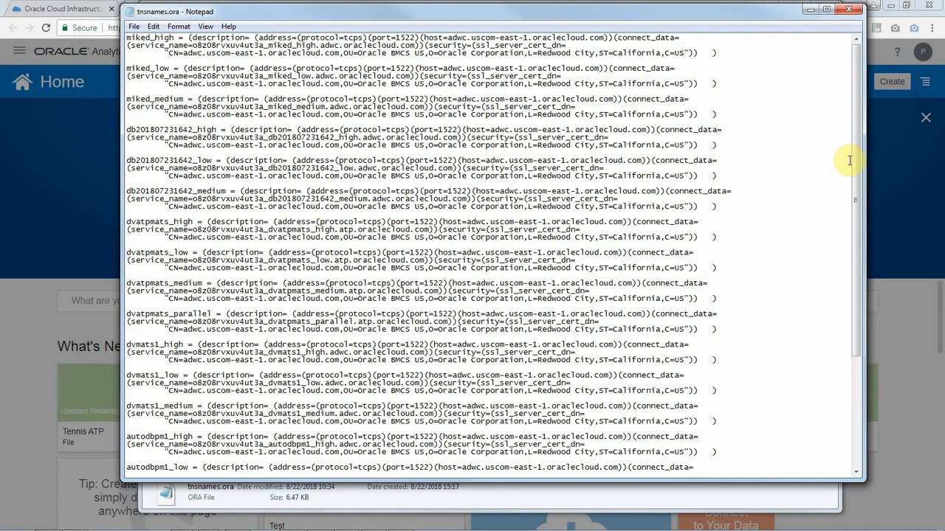
left_click_drag(847, 160, 864, 313)
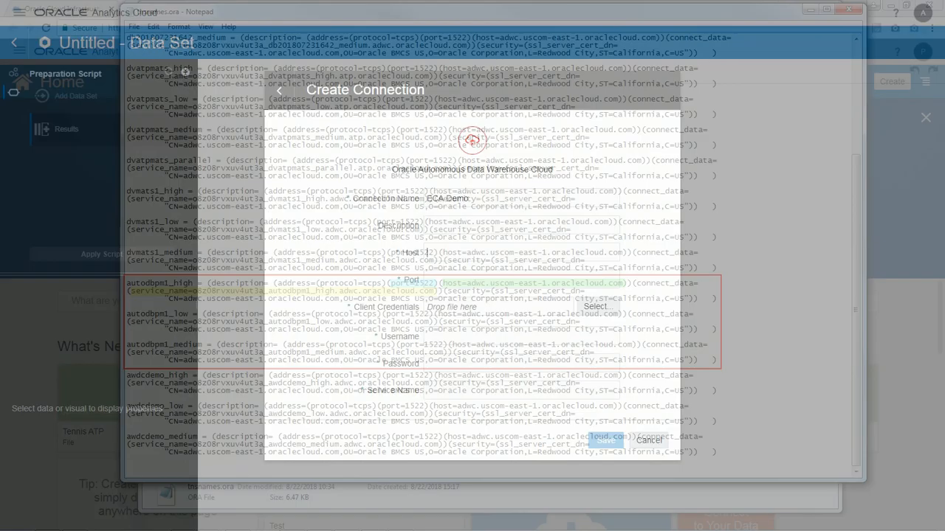
- Set the connection's host to adwc.uscom-east-1.oraclecloud.com and port to 1522, and choose cwallet.sso from the wallet folder as client credentials
type("adwc.uscom-east-1.oraclecloud.com")
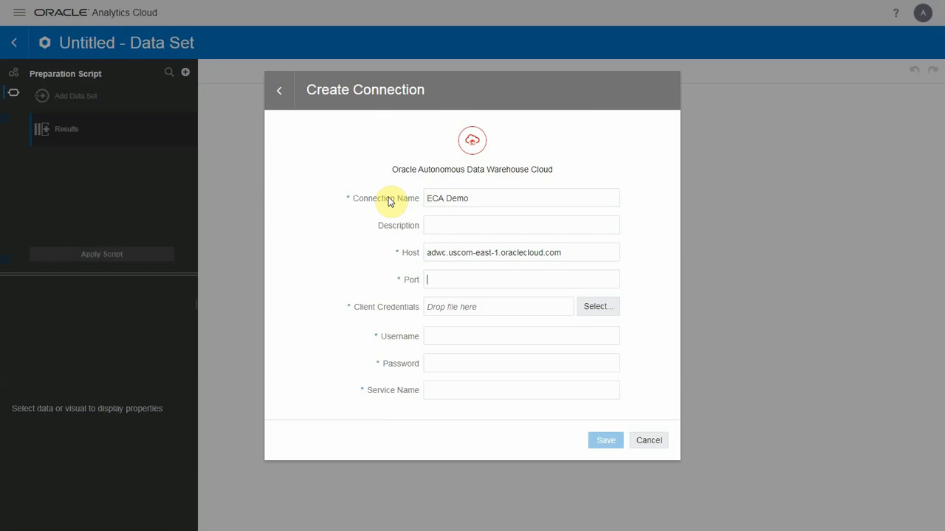
type("1522")
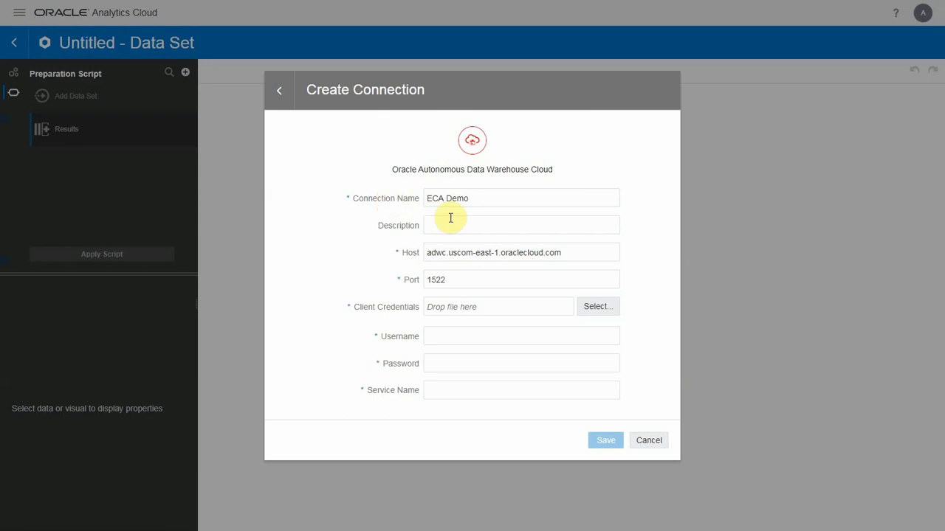
left_click(602, 315)
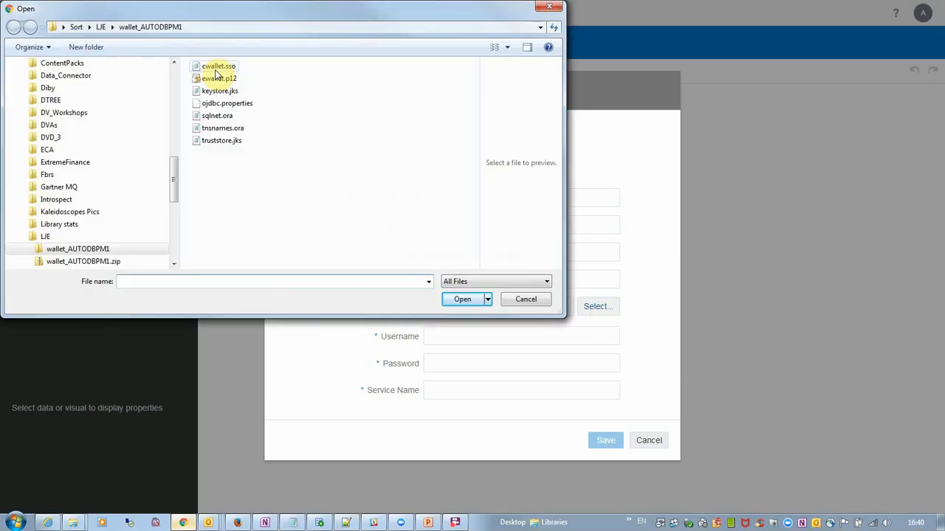
left_click(215, 67)
left_click(463, 298)
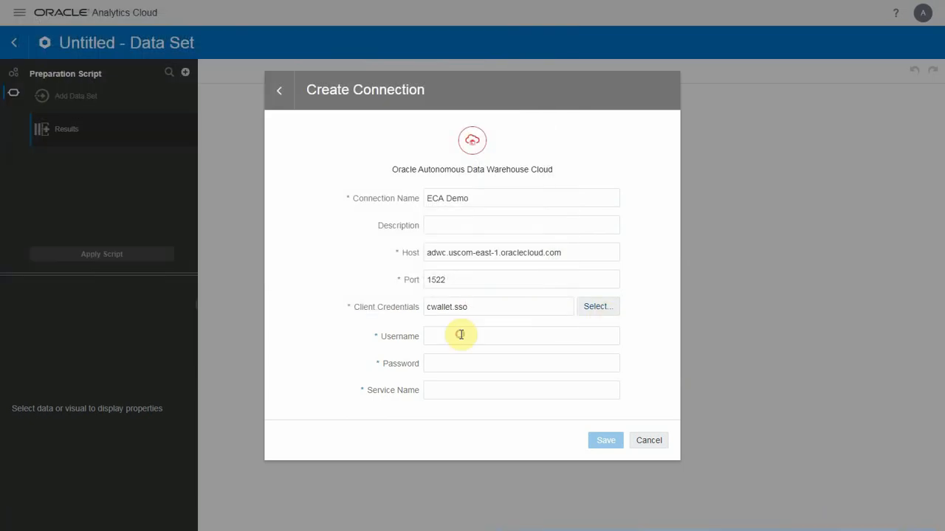
- Enter the username admin, the account password and the autodbpm1_high service name, and save the connection
left_click(461, 335)
type("admin")
left_click(459, 395)
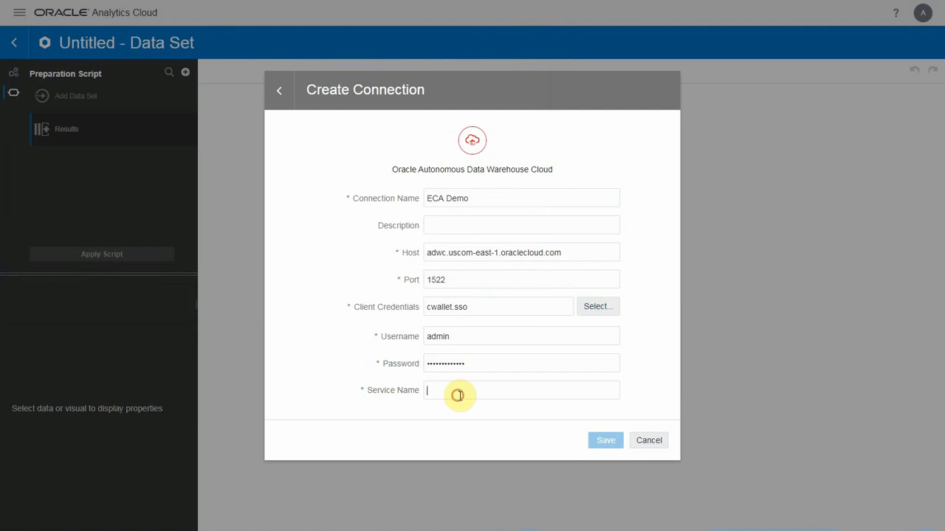
key("ctrl+v")
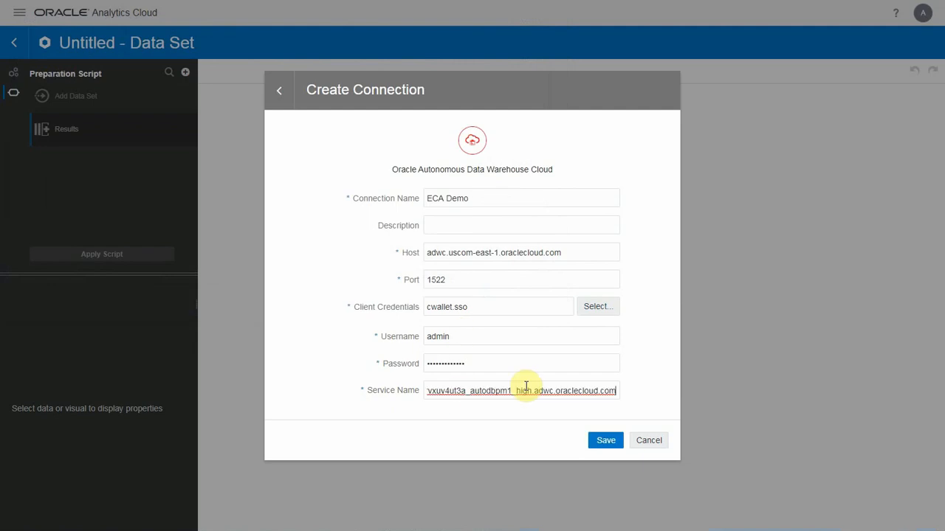
left_click(617, 416)
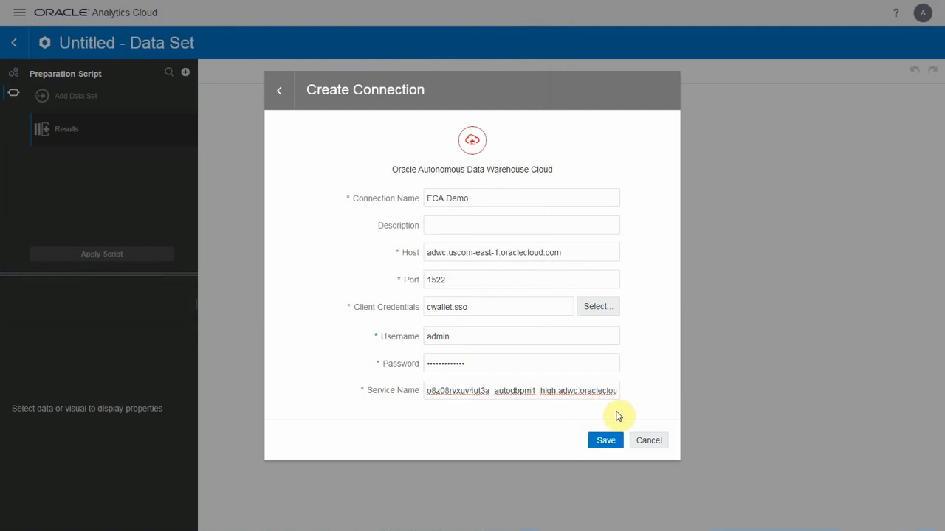
left_click(613, 441)
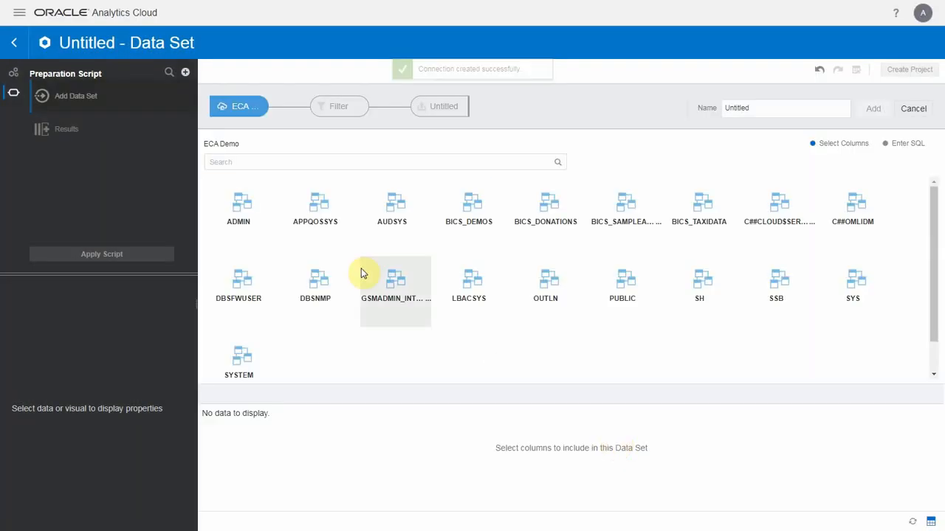
- Find the DCA_SALES_DATA table in the ADMIN schema by searching for dc, and add all its columns as a data set
left_click(239, 209)
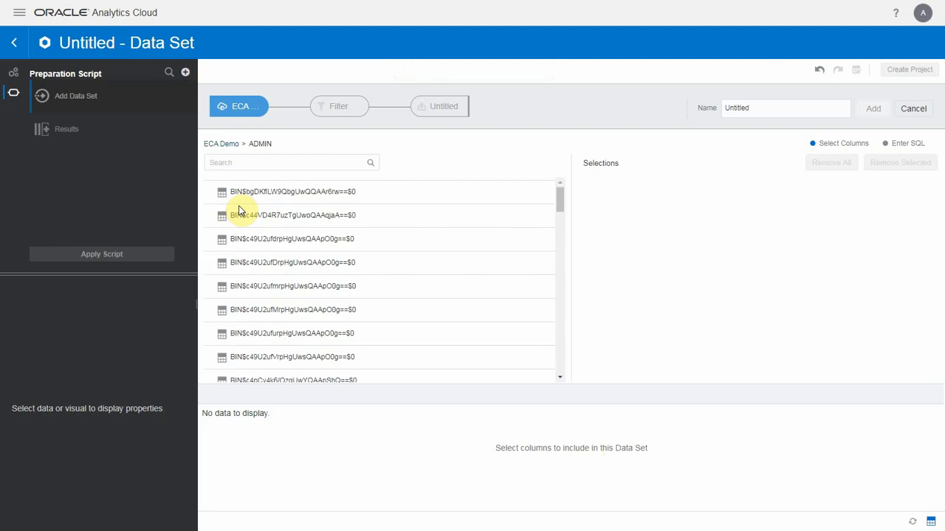
type("dc")
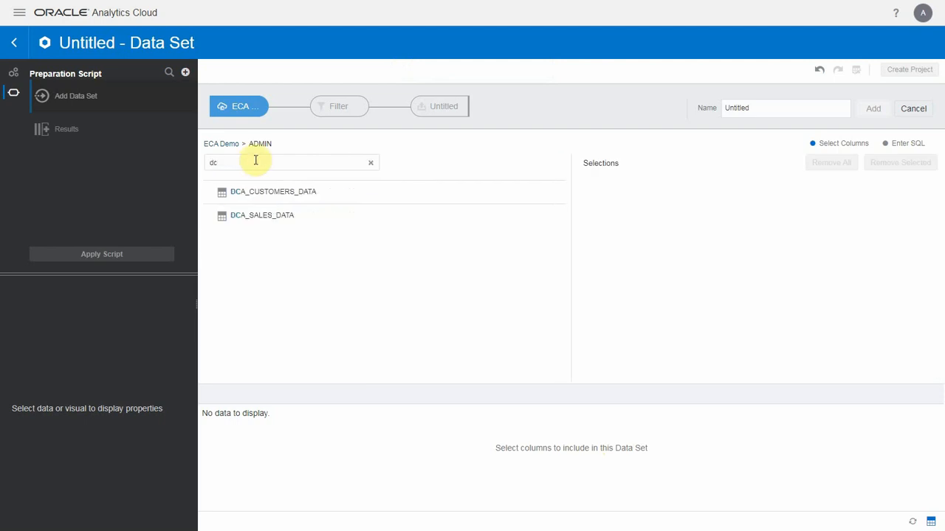
left_click(267, 222)
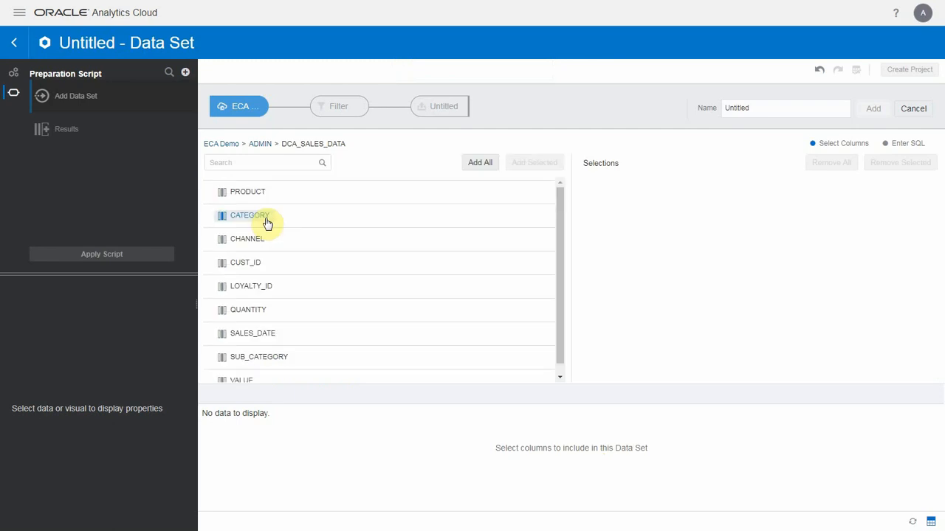
left_click(474, 164)
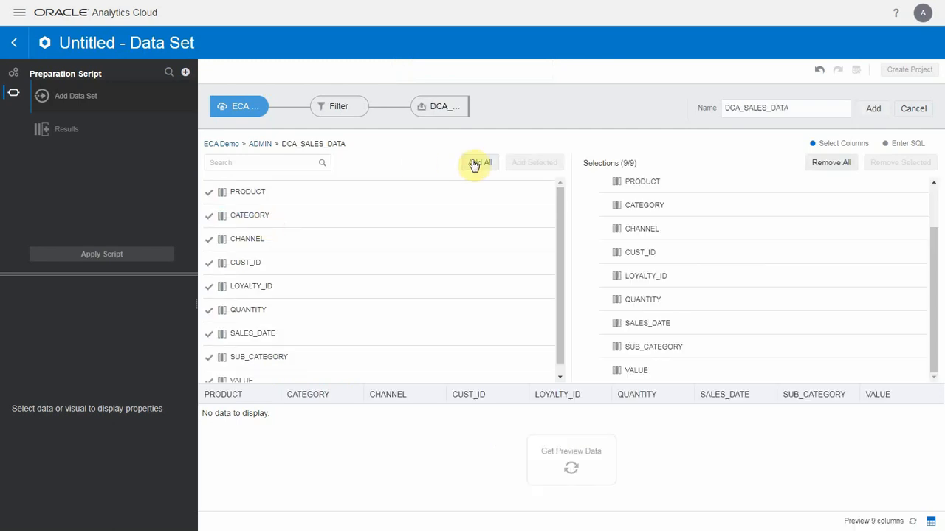
left_click(871, 108)
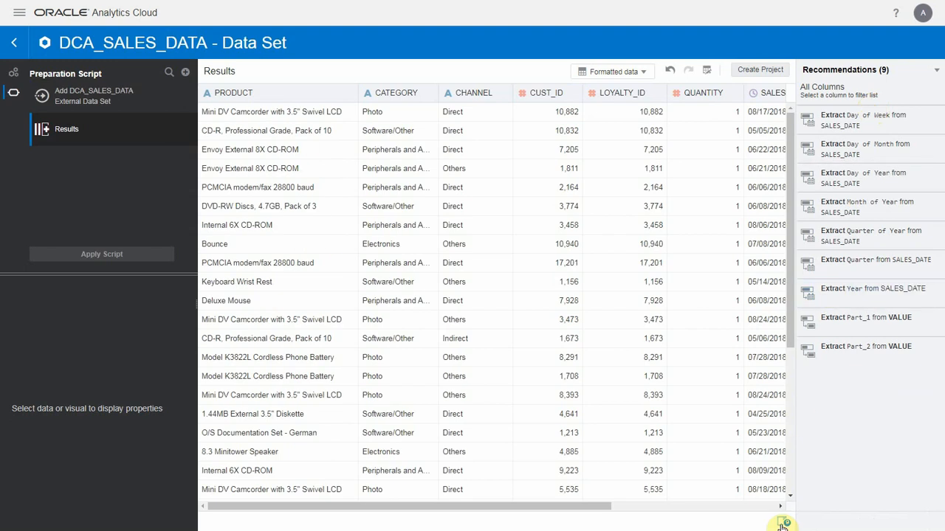
- Hide the recommendations and change the CUST_ID column to be treated as an Attribute
left_click(783, 524)
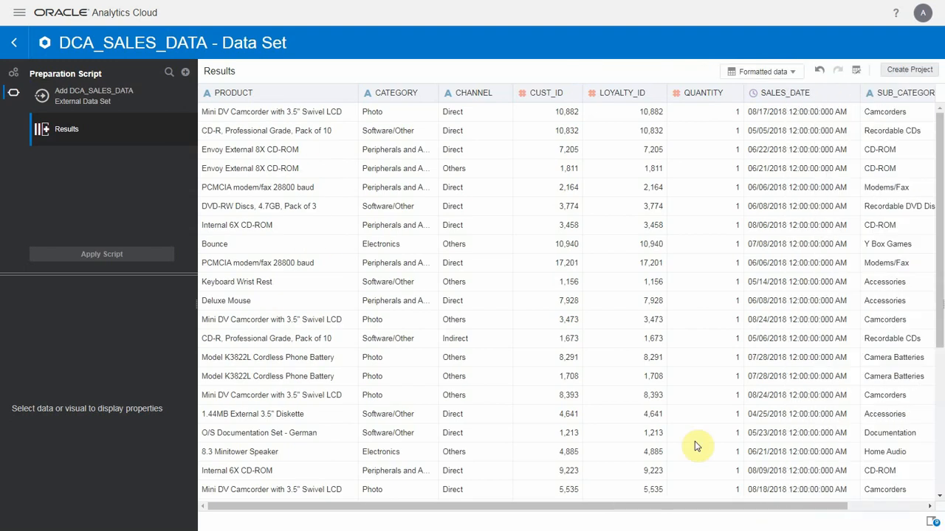
left_click(567, 94)
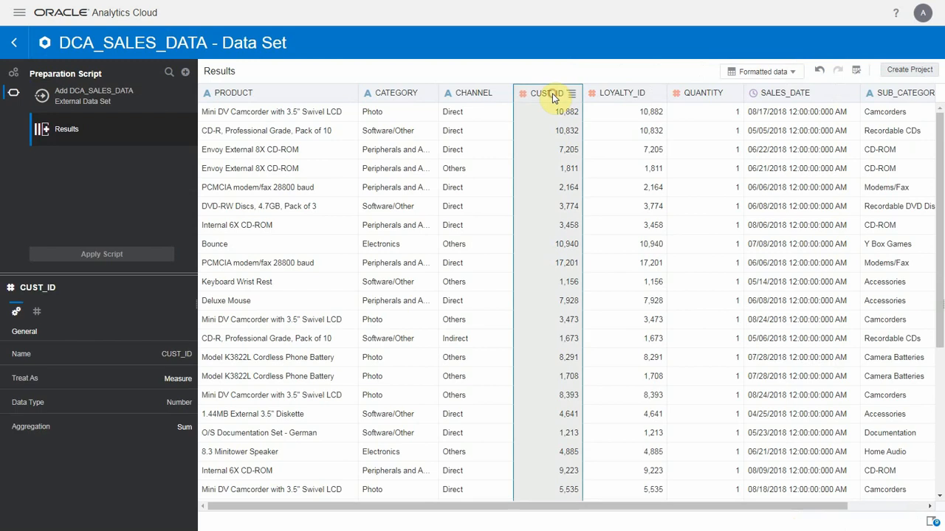
left_click(180, 380)
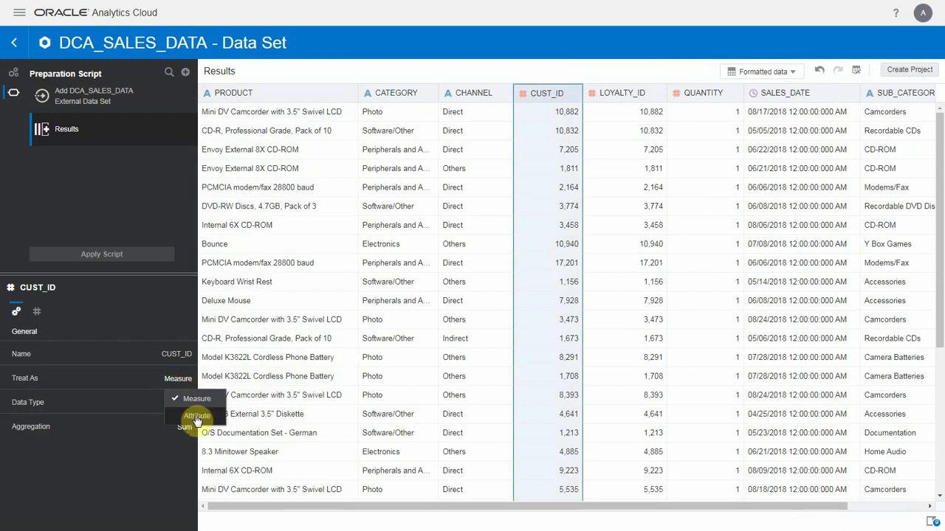
left_click(196, 415)
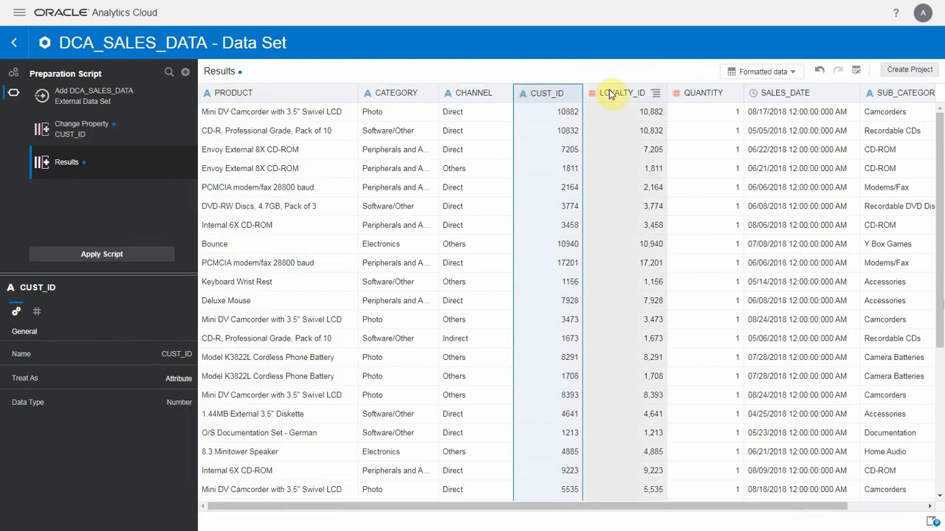
- Set the aggregation of the LOYALTY_ID column to Count Distinct
left_click(614, 93)
left_click(186, 428)
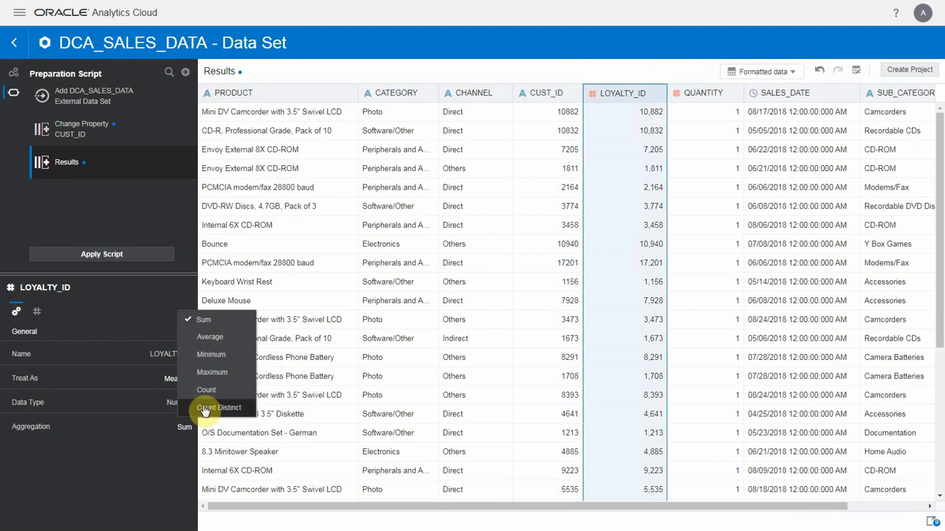
left_click(204, 408)
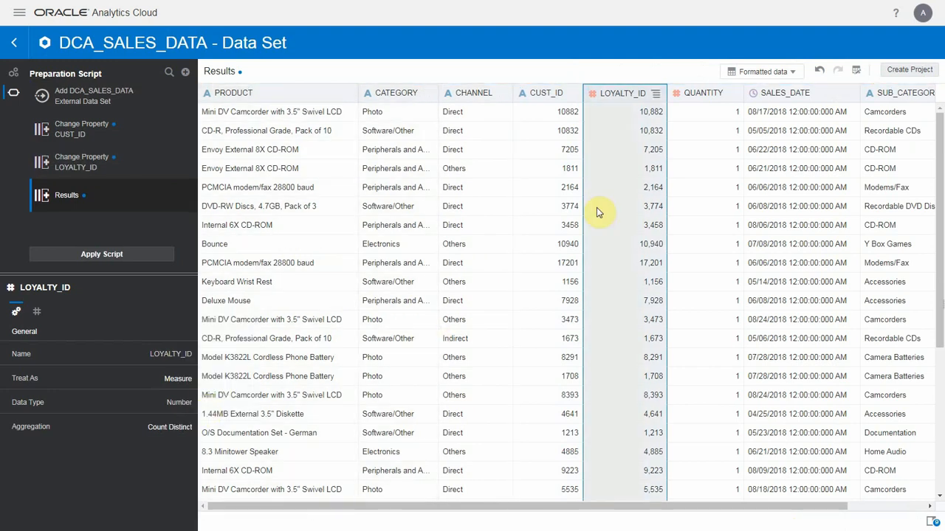
- Rename the LOYALTY_ID column to CUSTOMERS and add the rename to the preparation script
left_click(706, 96)
left_click(720, 106)
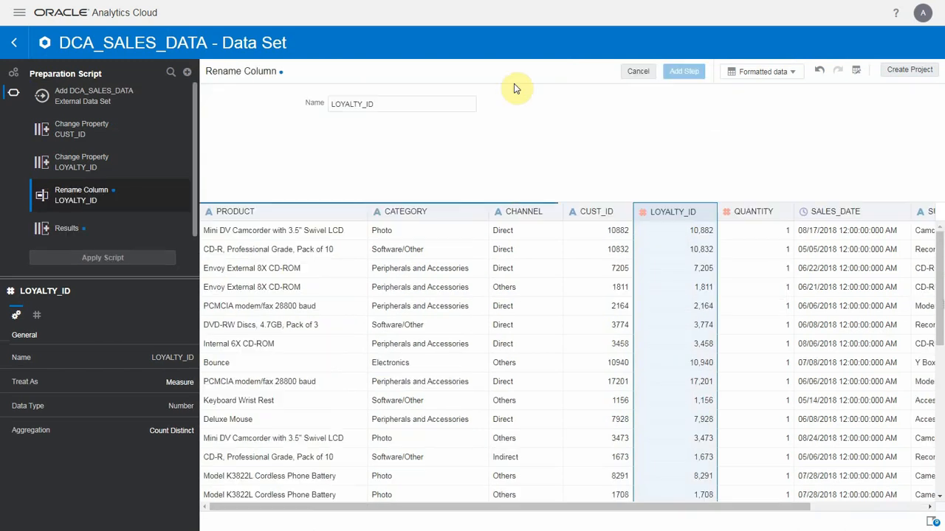
type("CUSTOMERS")
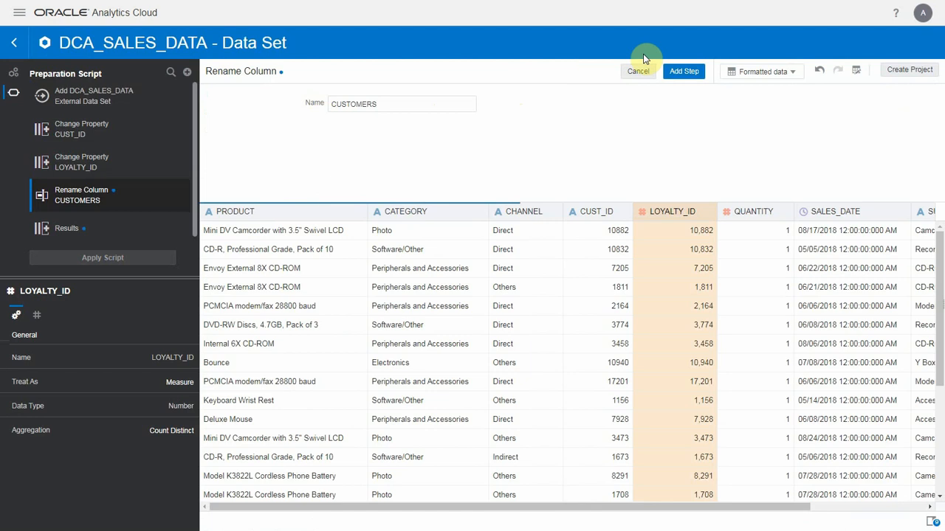
left_click(683, 74)
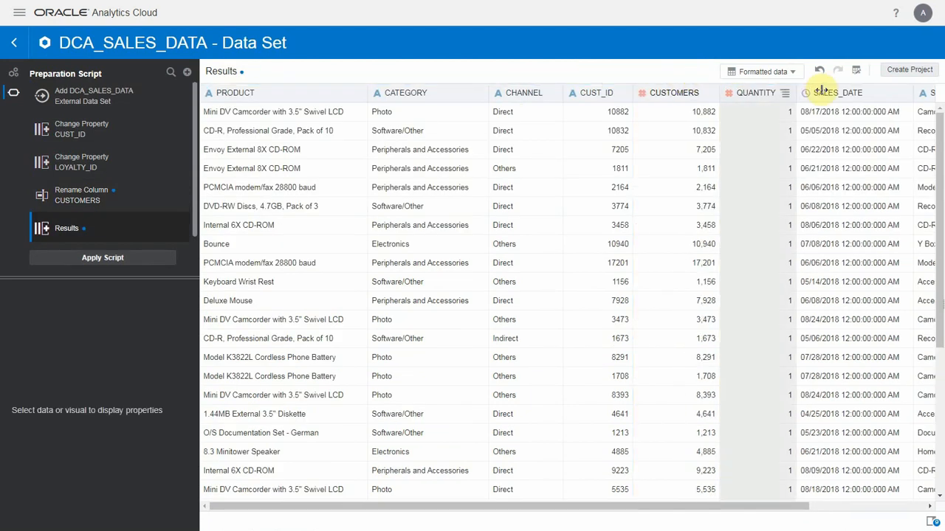
- Extract the Week from the SALES_DATE column into a new column
left_click(902, 94)
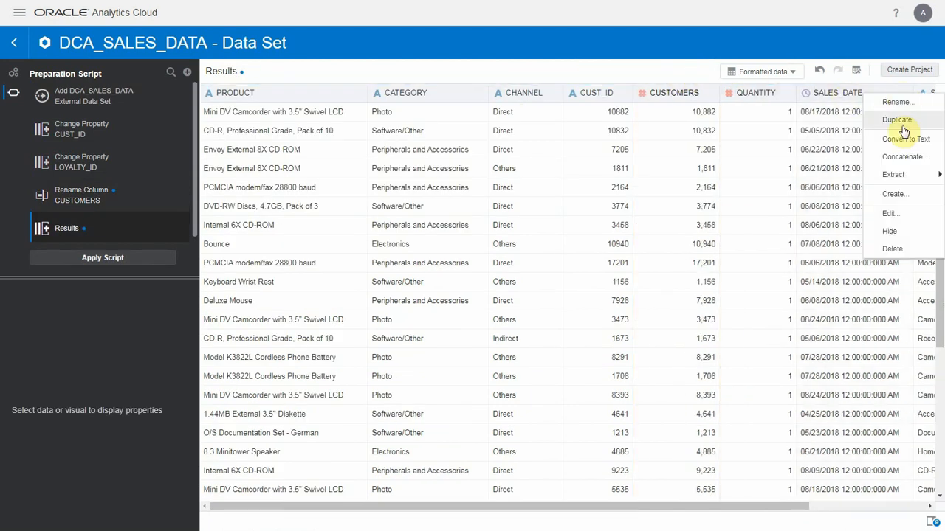
mouse_move(896, 174)
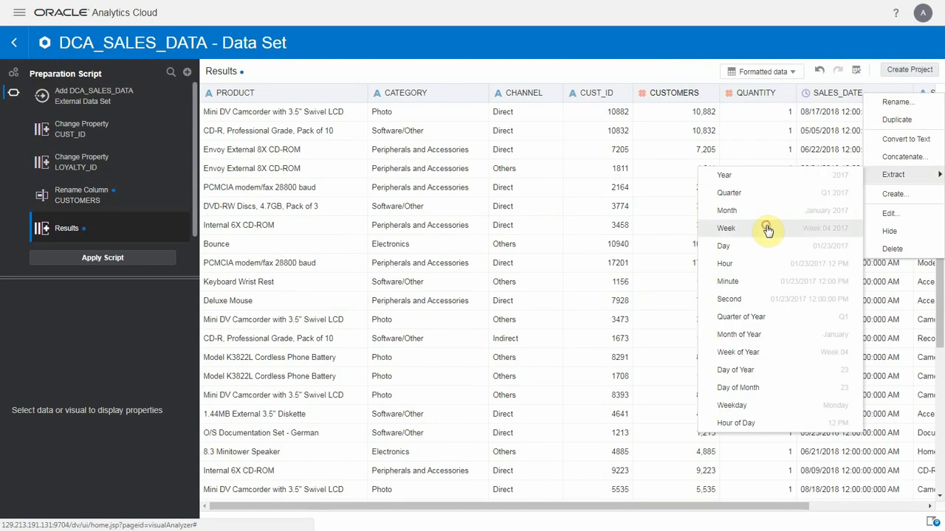
left_click(768, 229)
- Rename the extracted SALES_DATE week column to SALES_WEEK, add the step, and enlarge the preparation script area to show all its steps
left_click_drag(701, 505, 807, 507)
left_click(875, 96)
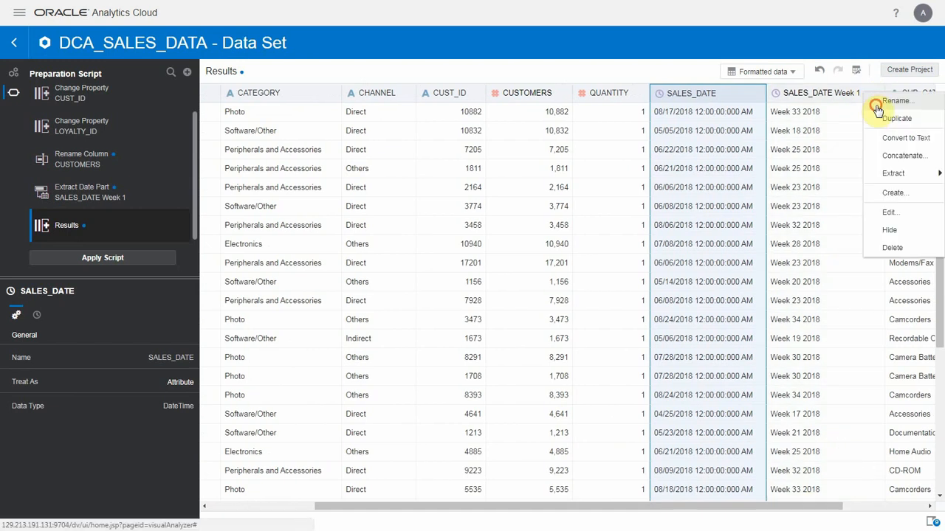
left_click(878, 111)
left_click(429, 104)
key("BackSpace")
key("BackSpace")
key("BackSpace")
key("BackSpace")
key("BackSpace")
key("BackSpace")
key("BackSpace")
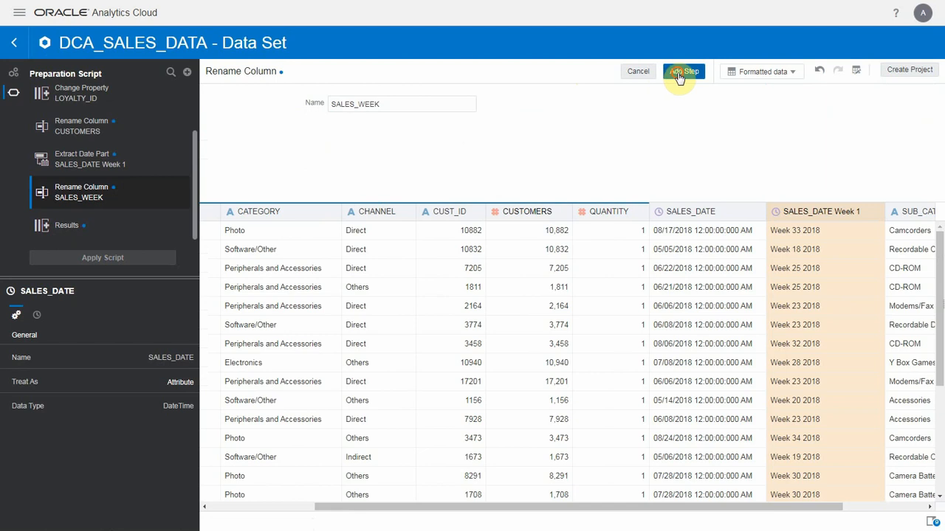
left_click(680, 72)
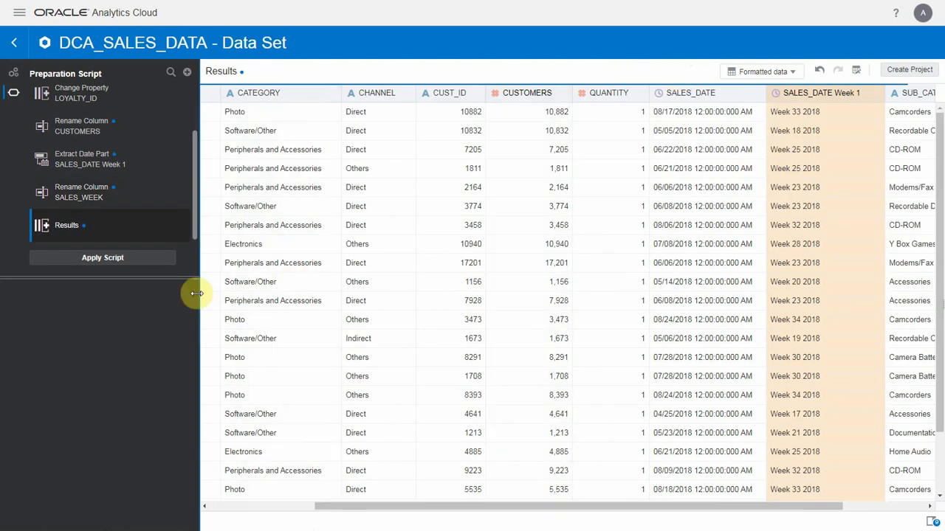
left_click_drag(186, 279, 183, 369)
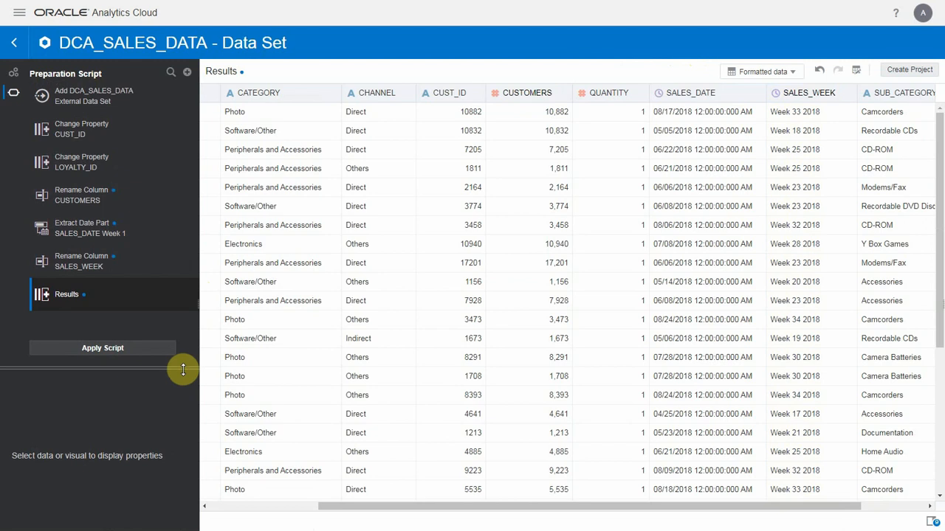
- Apply the preparation script to the DCA_SALES_DATA data set and create a project from it
left_click(137, 355)
left_click(899, 72)
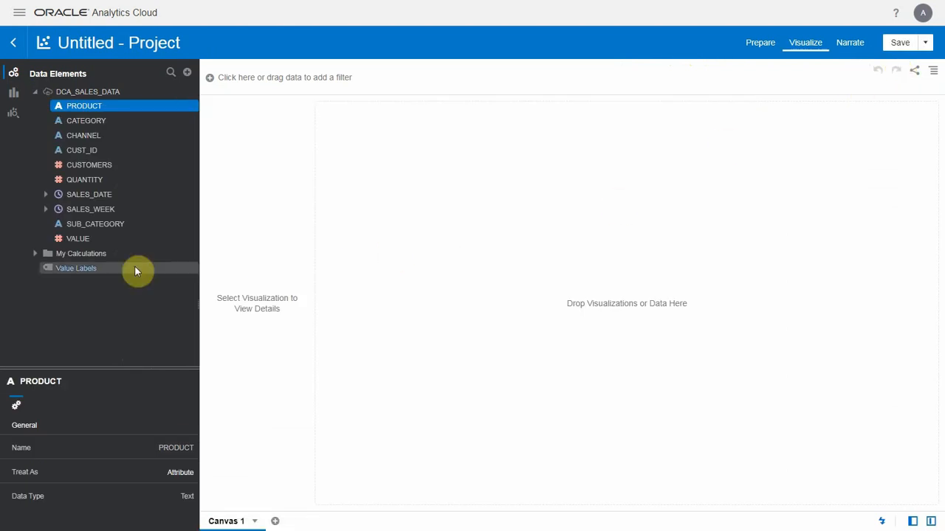
- Run Explain on the VALUE measure and enlarge the Explain window to fill most of the screen
right_click(95, 240)
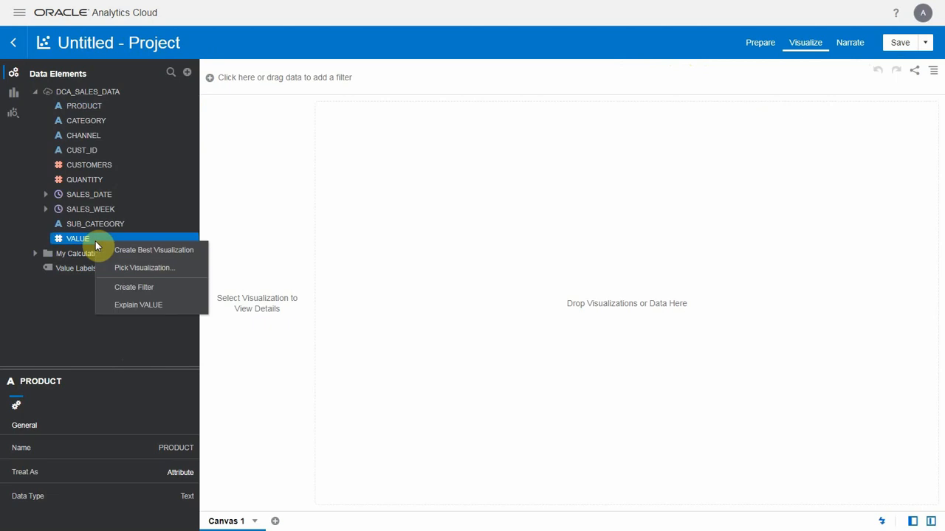
left_click(186, 310)
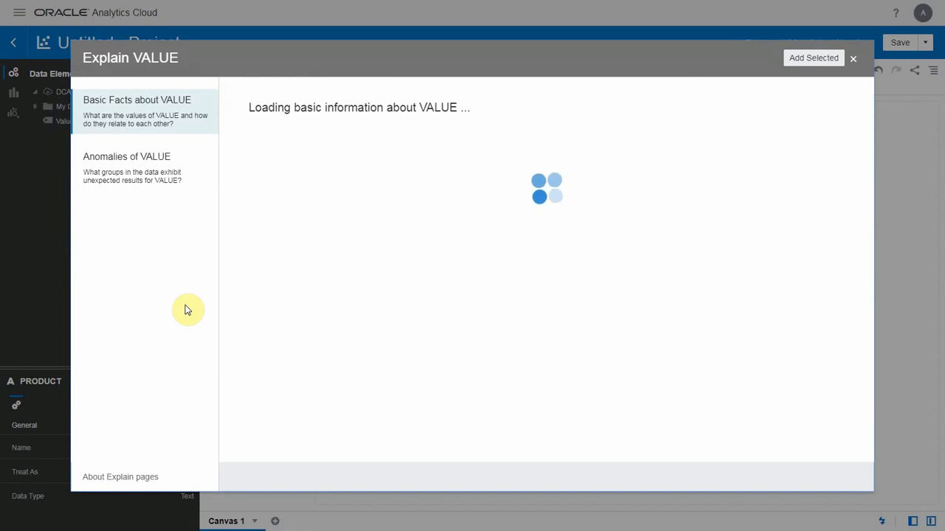
left_click_drag(322, 64, 293, 25)
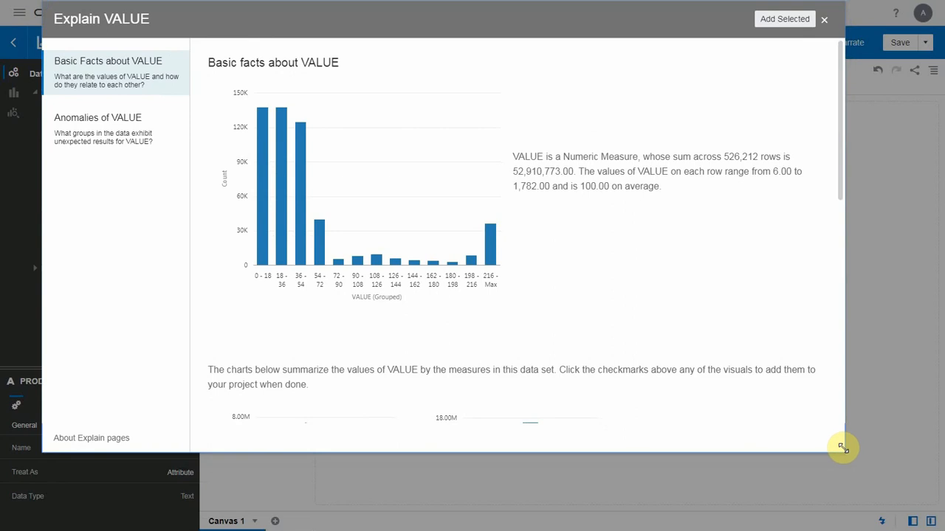
left_click_drag(842, 445, 894, 522)
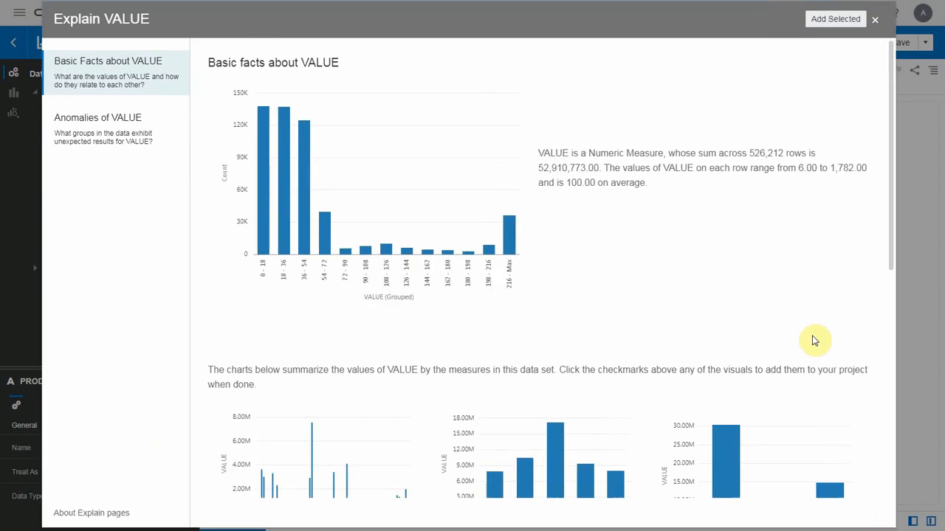
- Select the VALUE charts by CATEGORY, CHANNEL, SALES_WEEK and SUB_CATEGORY from the basic facts for the project
left_click_drag(891, 220, 896, 377)
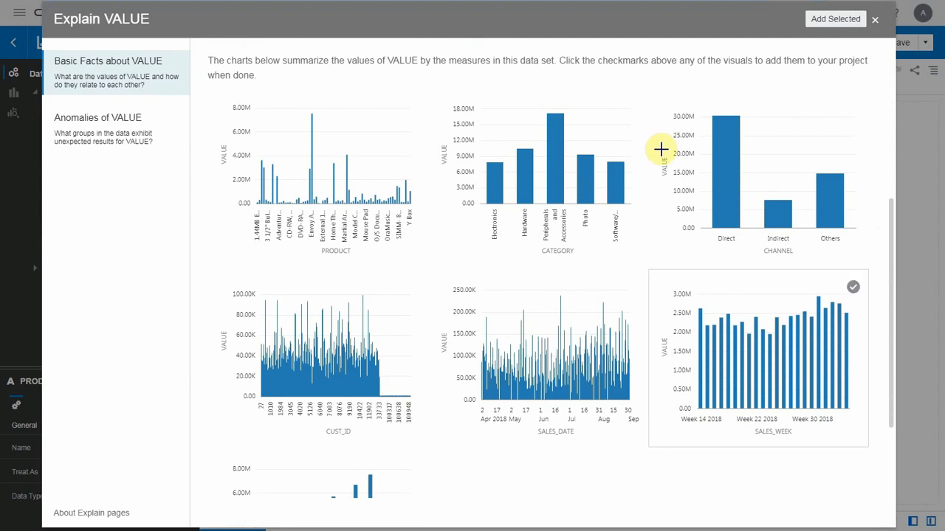
left_click(854, 290)
left_click(411, 468)
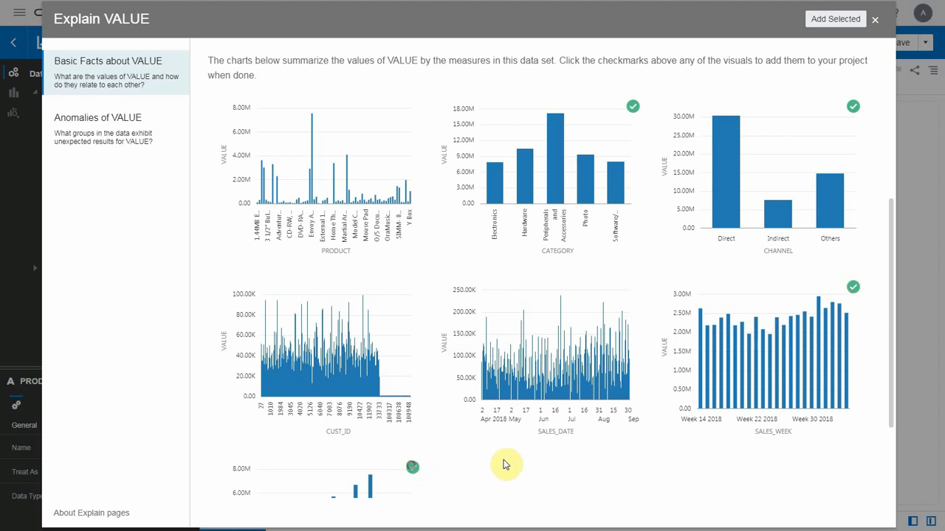
- Refresh the anomalies of VALUE, select the chart for CHANNEL Others, and add all selected charts to the project
left_click(127, 138)
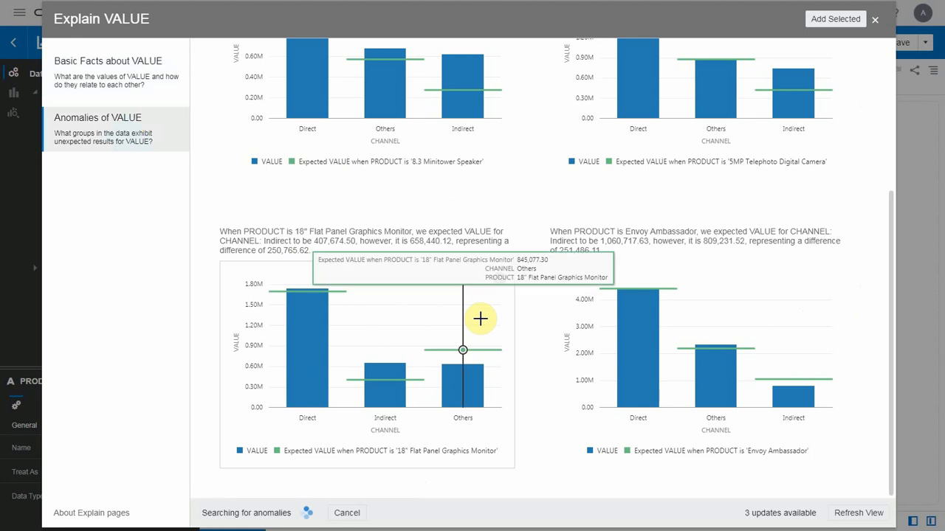
left_click(847, 519)
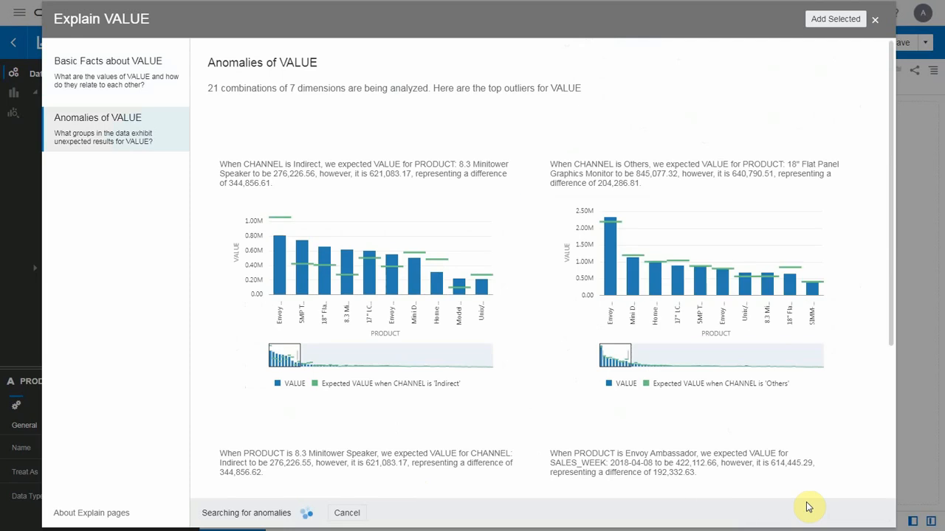
scroll(782, 463, "down", 2)
scroll(783, 463, "down", 3)
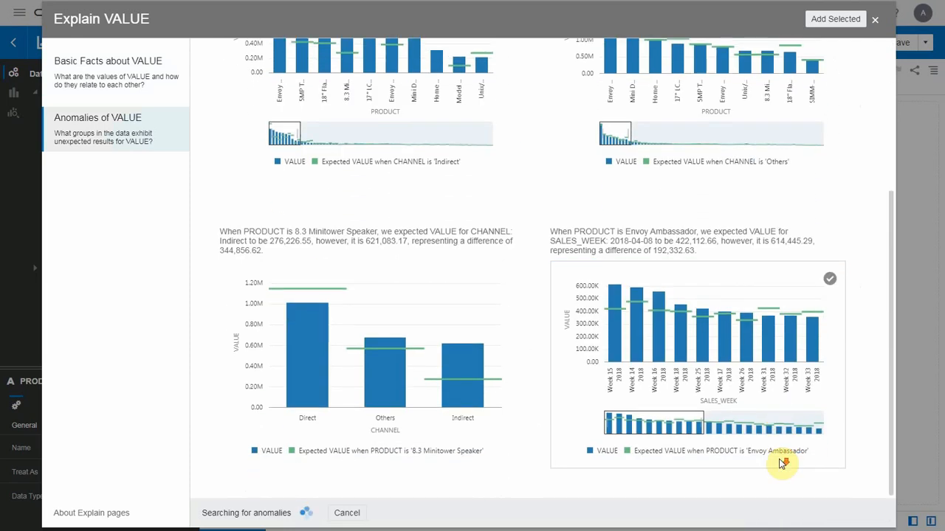
scroll(782, 463, "up", 3)
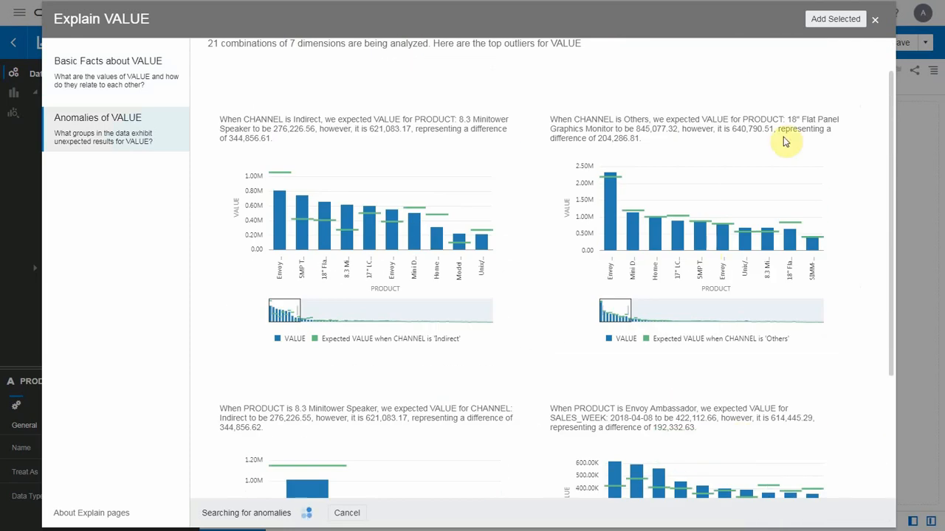
left_click(829, 166)
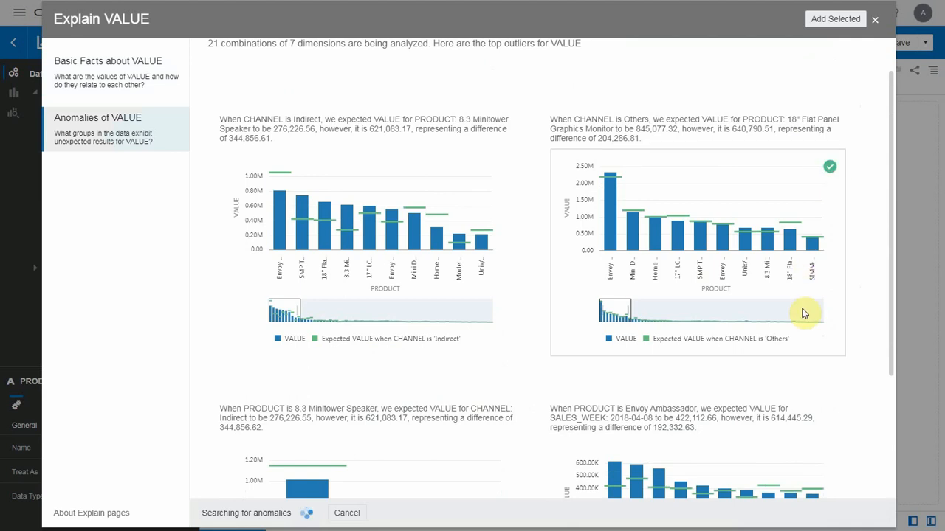
left_click(829, 19)
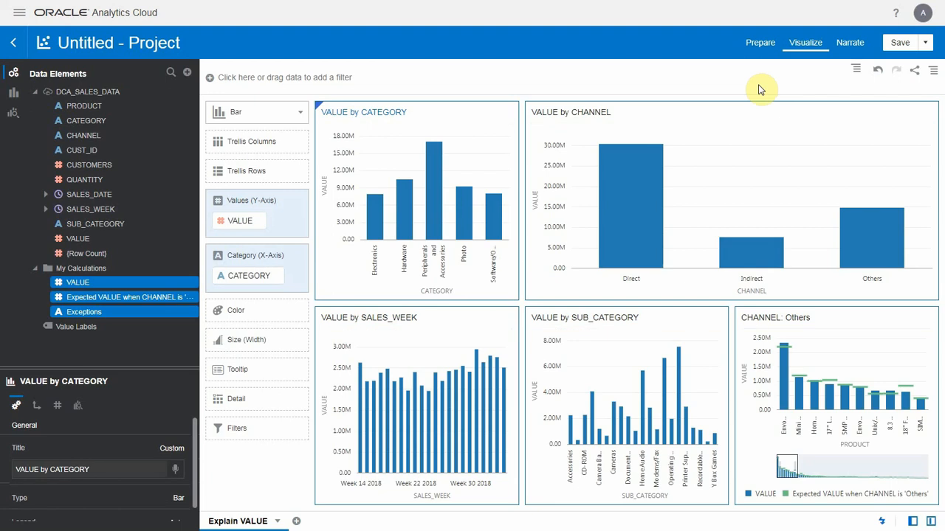
- Run Explain on SUB_CATEGORY, review its basic facts, key drivers, segments and anomalies, and close it without adding charts
left_click(113, 237)
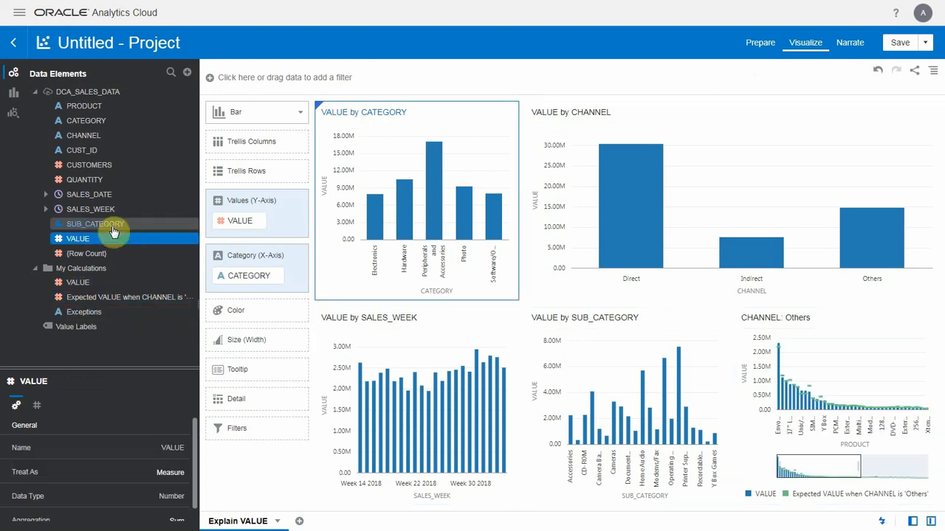
left_click(113, 231)
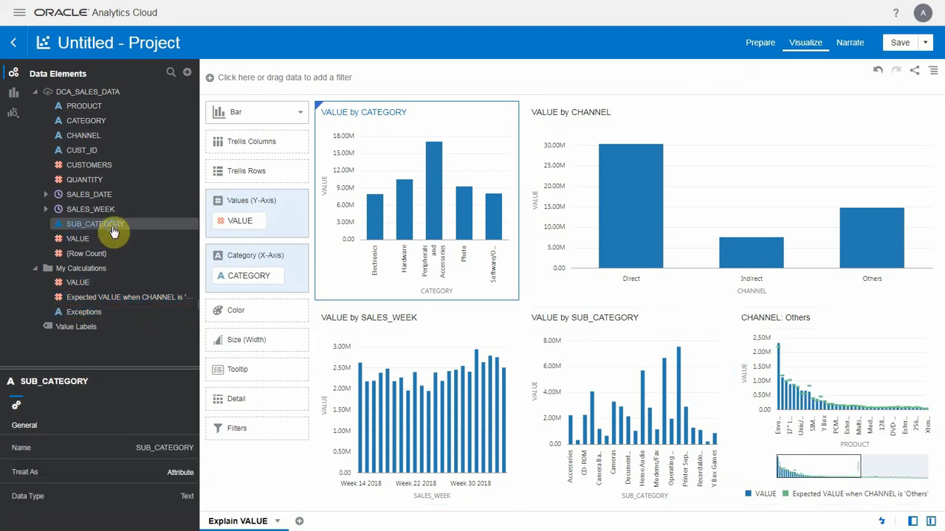
right_click(113, 231)
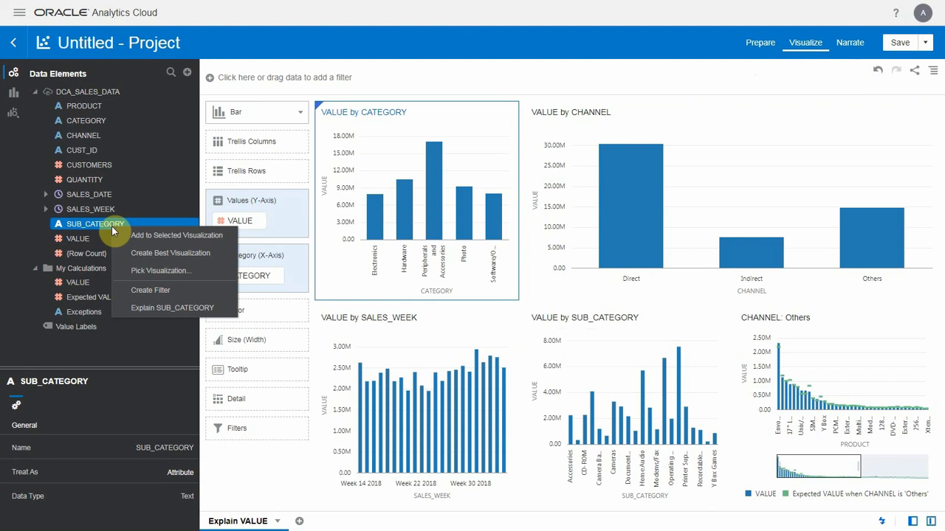
left_click(172, 308)
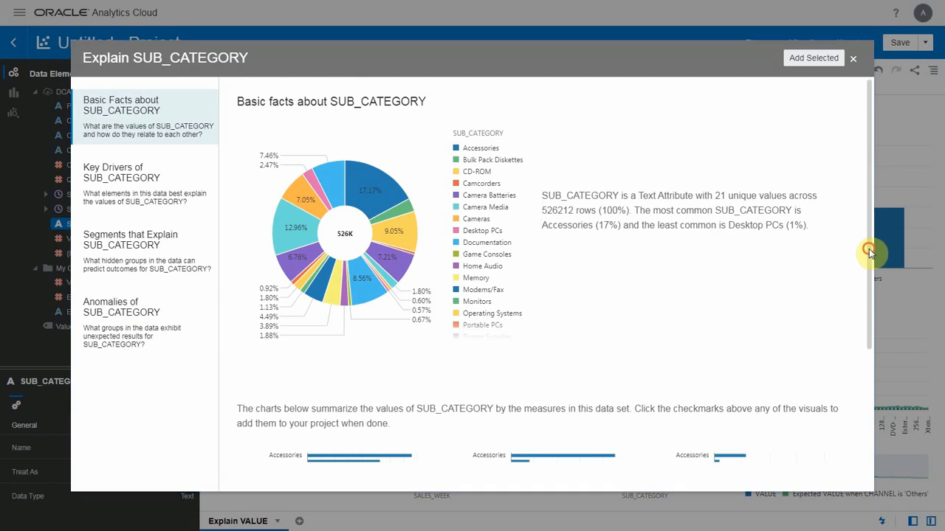
left_click_drag(868, 248, 871, 379)
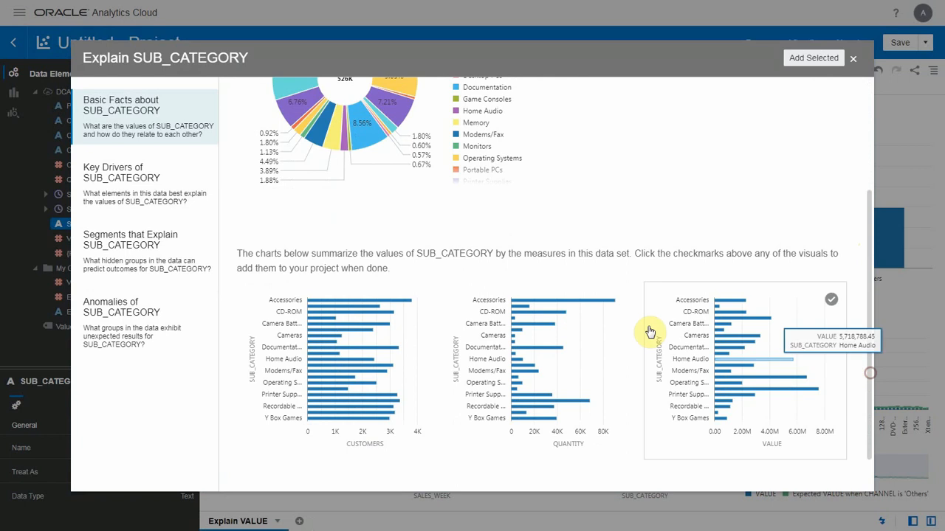
left_click(133, 205)
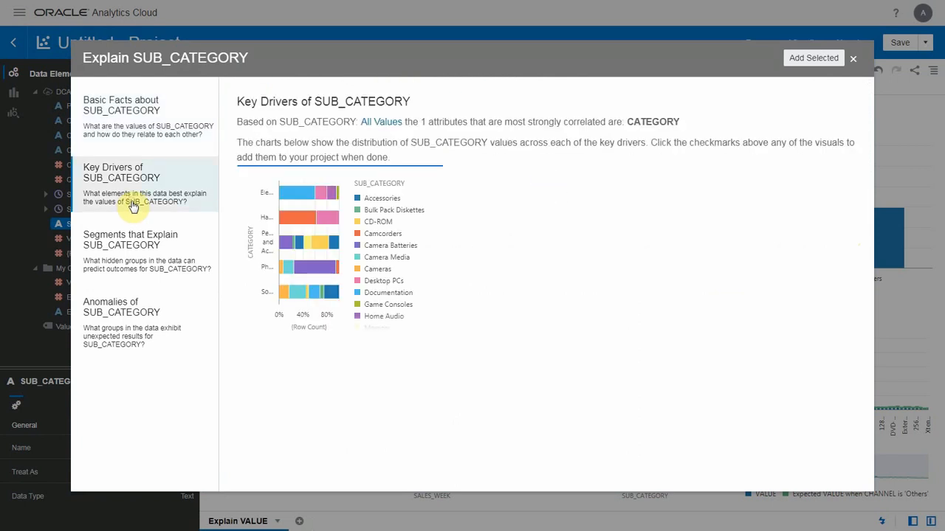
left_click(137, 256)
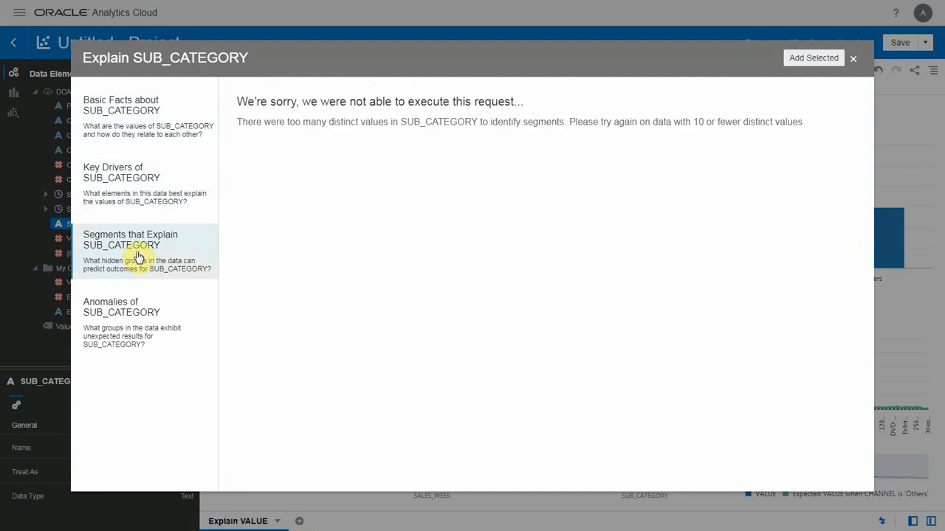
left_click(125, 332)
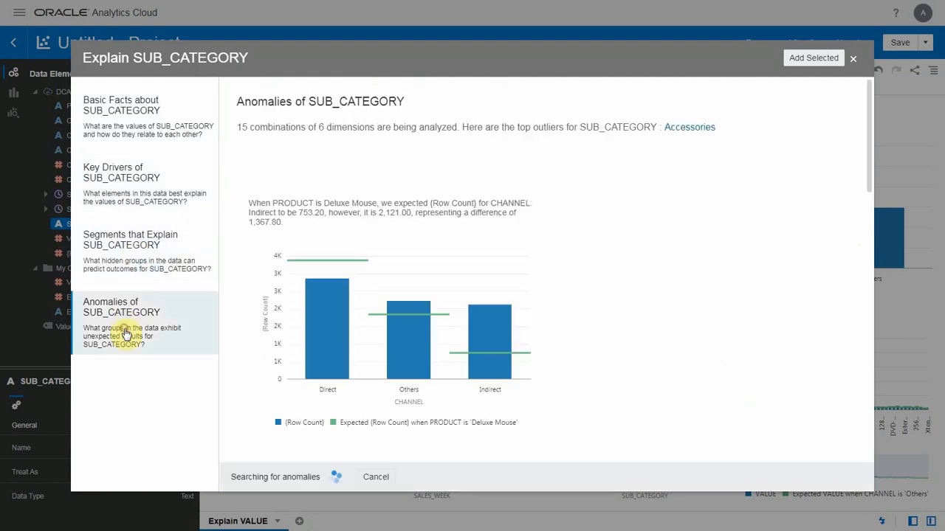
left_click(855, 56)
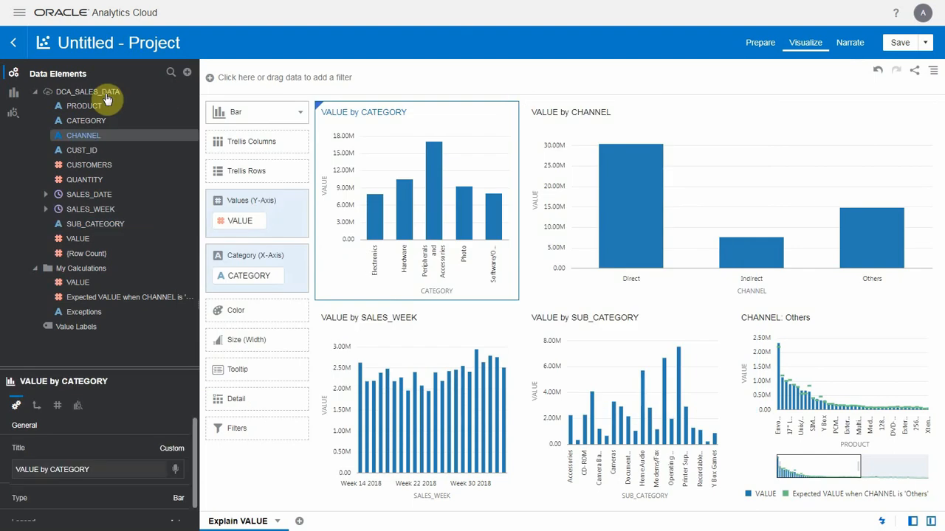
- Enable search indexing of the DCA_SALES_DATA data set by names and values and save the setting
right_click(105, 95)
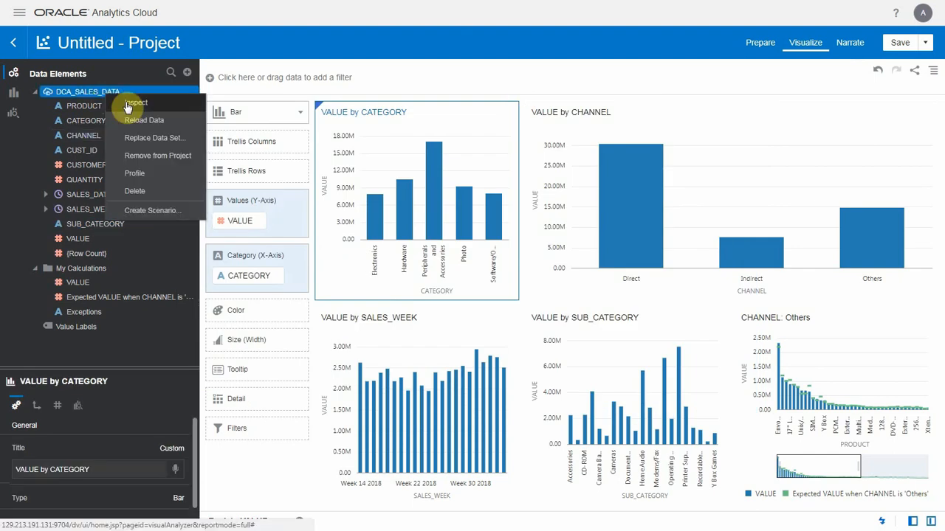
left_click(125, 105)
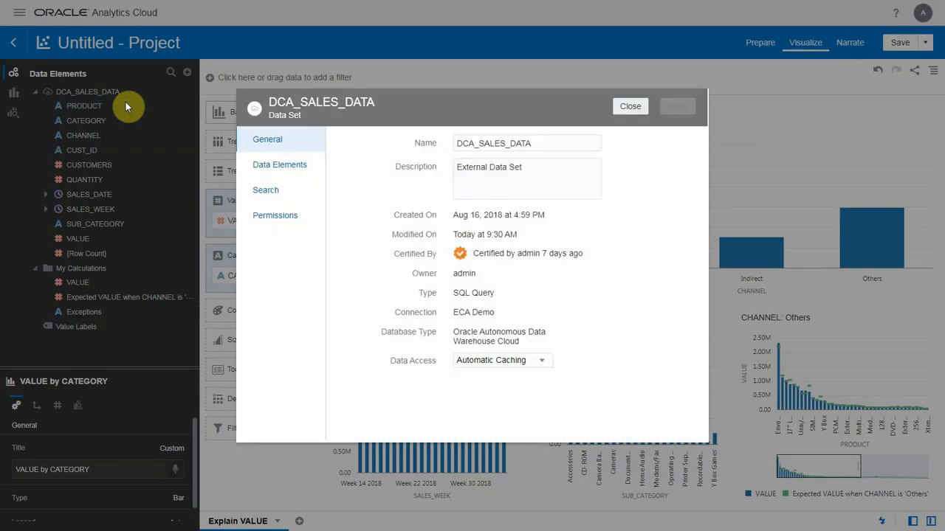
left_click(272, 193)
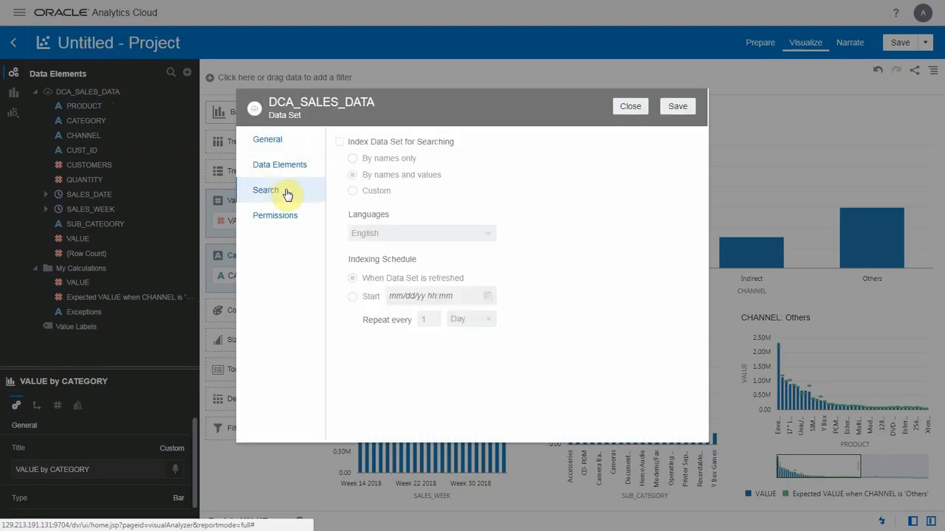
left_click(339, 142)
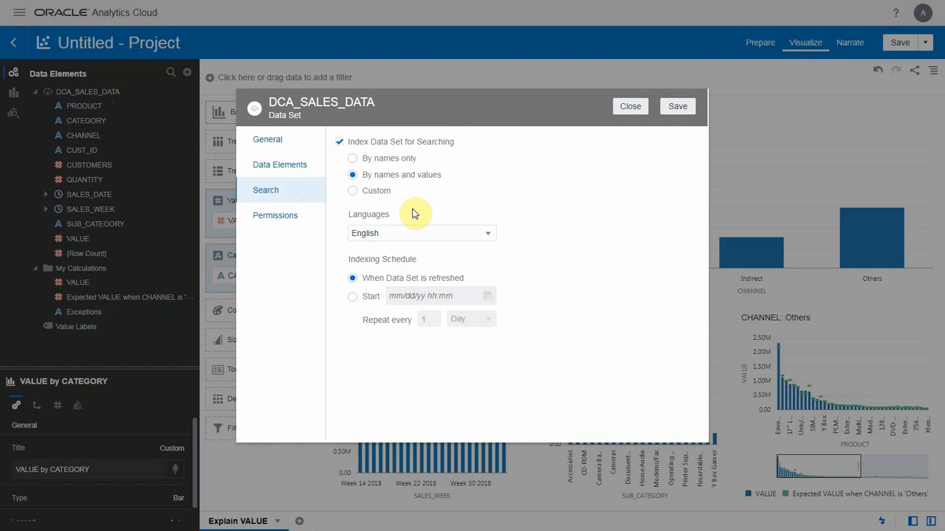
left_click(683, 107)
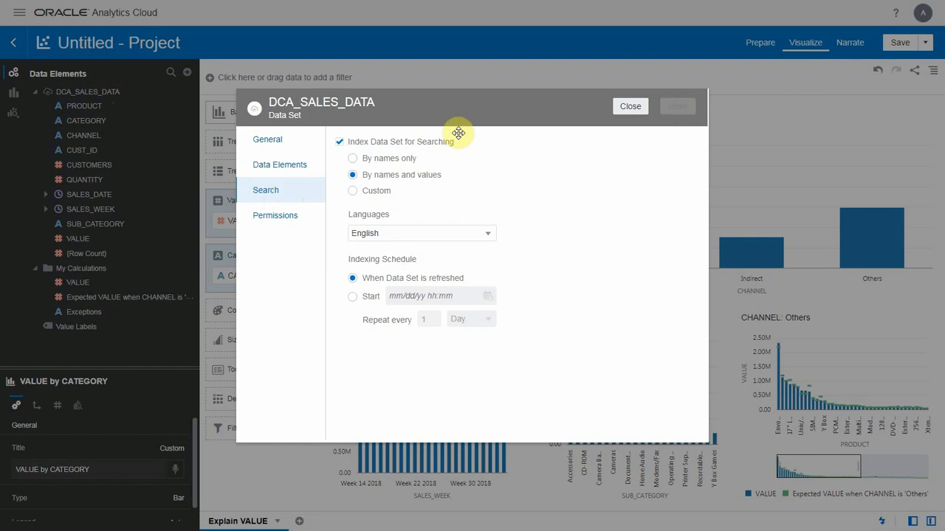
- Review the permissions and data elements of the DCA_SALES_DATA data set, and close its properties
left_click(308, 227)
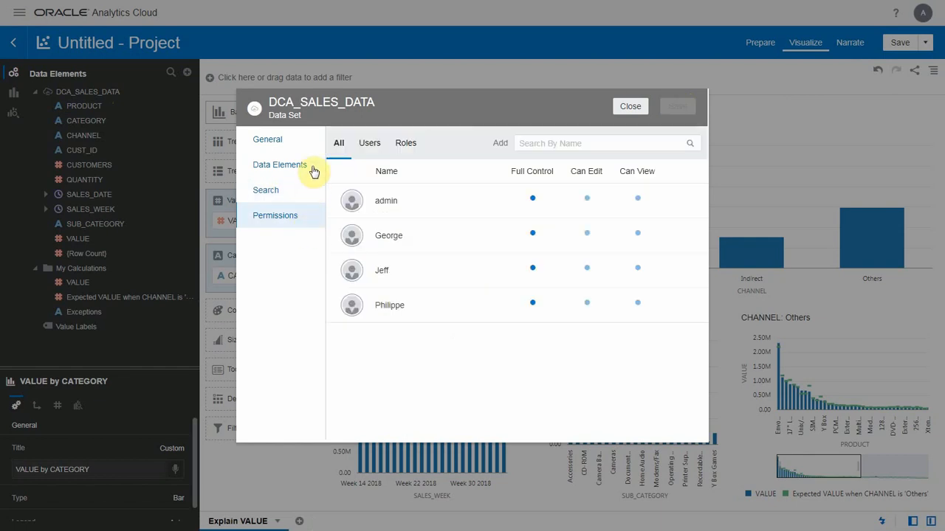
left_click(313, 170)
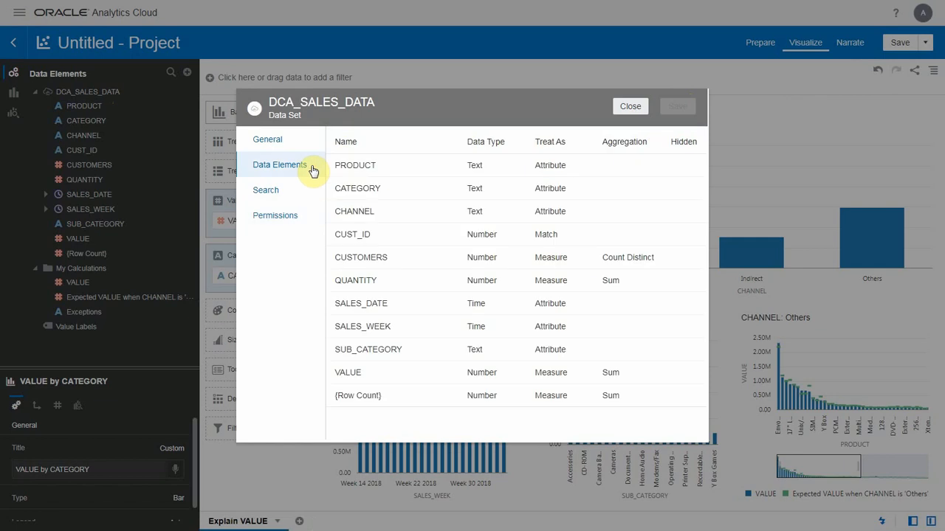
left_click(630, 107)
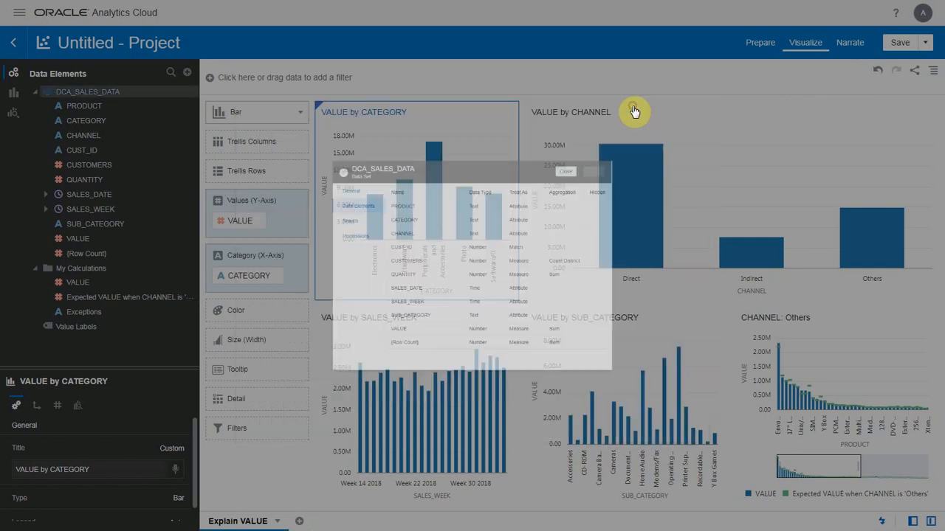
left_click(683, 112)
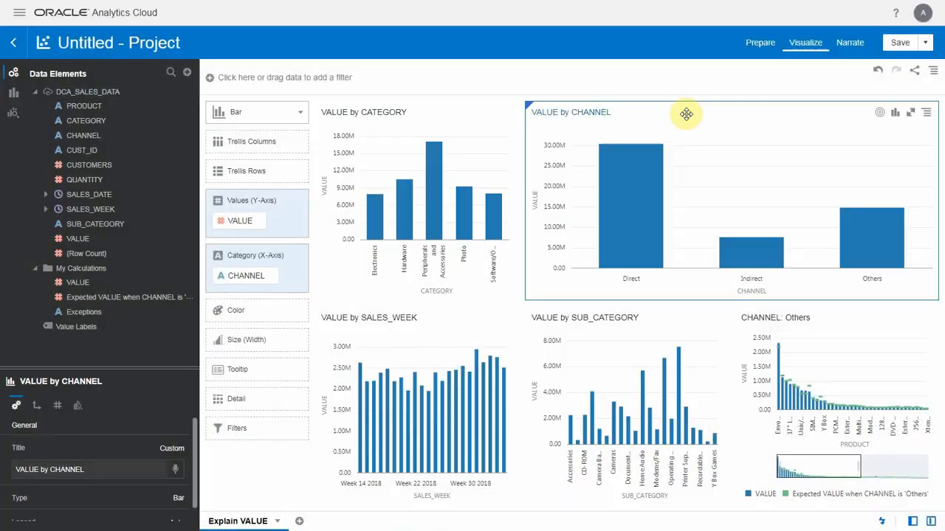
- Return to the Home page without saving the untitled project
left_click(17, 15)
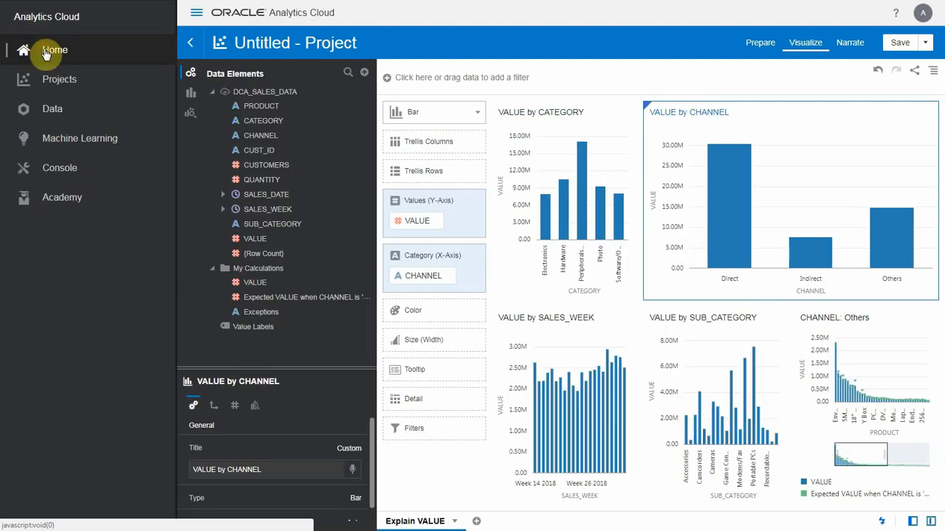
left_click(45, 51)
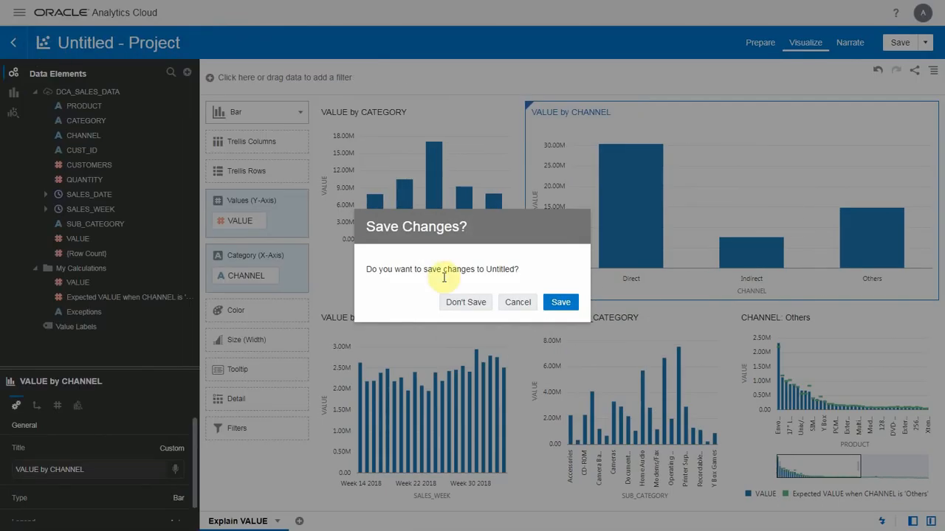
left_click(460, 304)
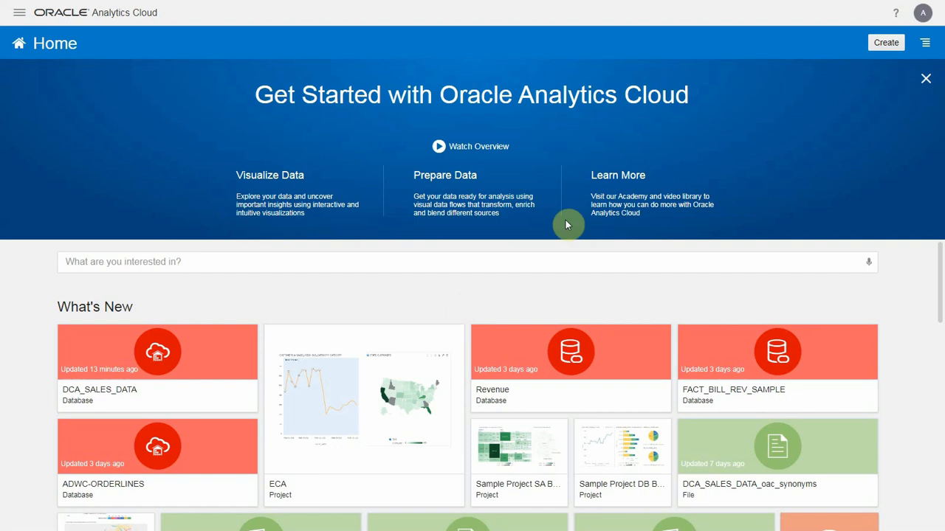
- Dismiss the Get Started banner and ask the home page search "show me value by week"
left_click(924, 79)
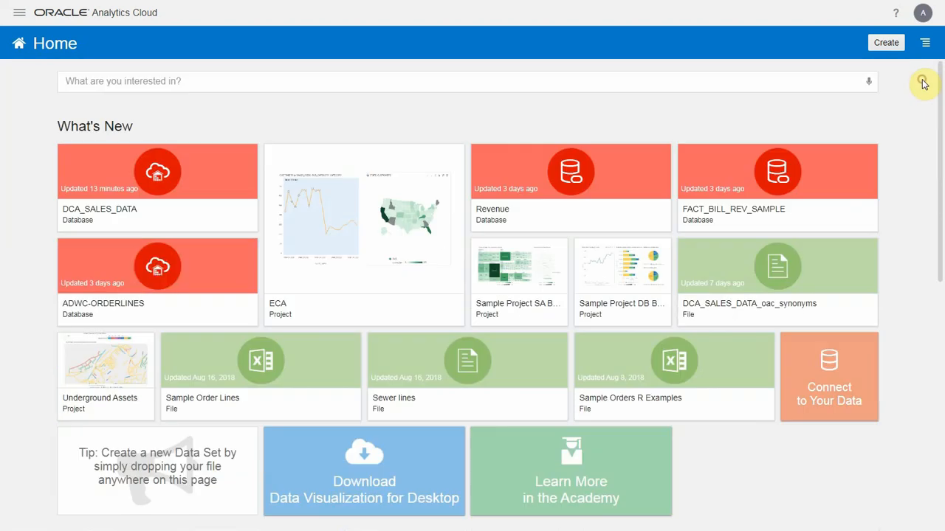
left_click(763, 86)
type("show")
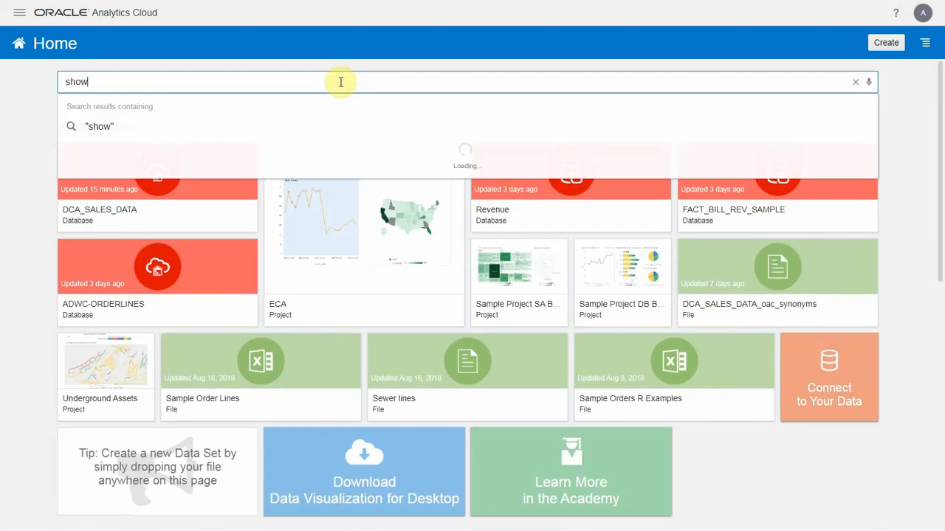
type(" me value by week")
key("Return")
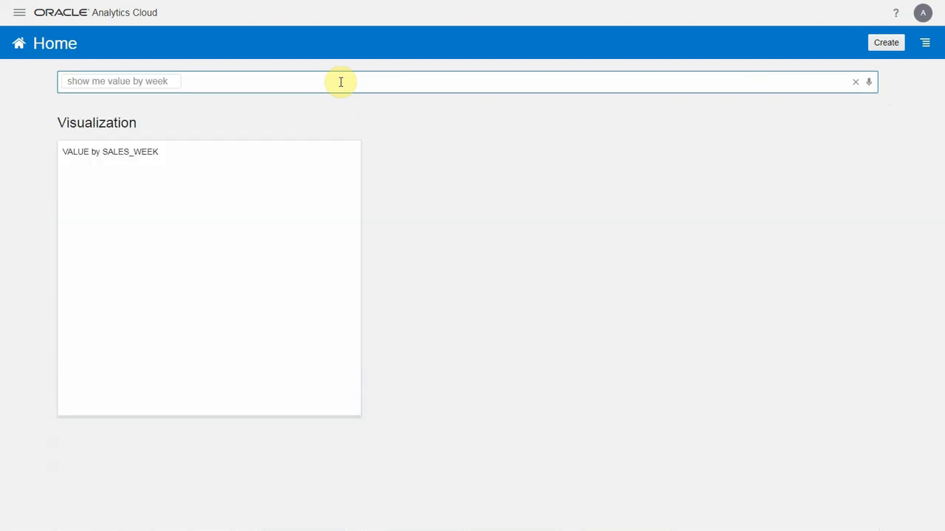
- Extend the search question with "and customers"
left_click(341, 82)
type("and customers")
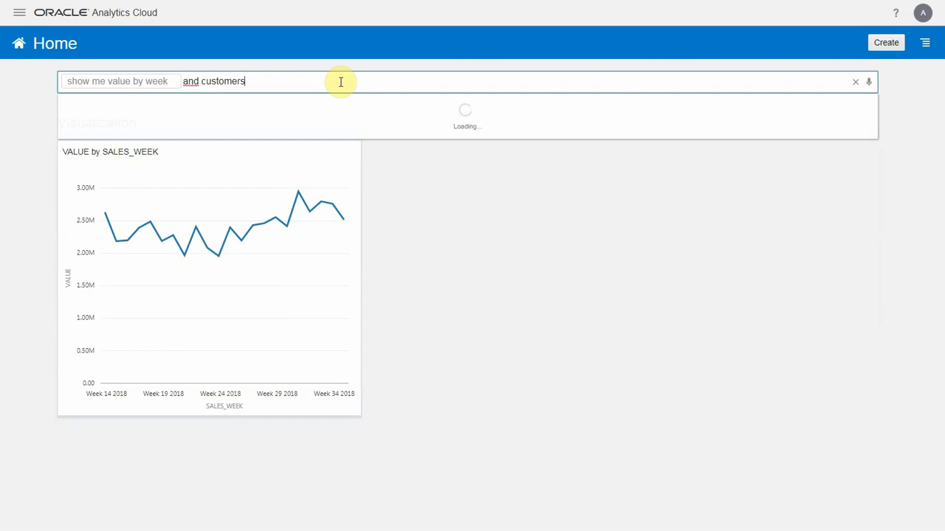
key("Return")
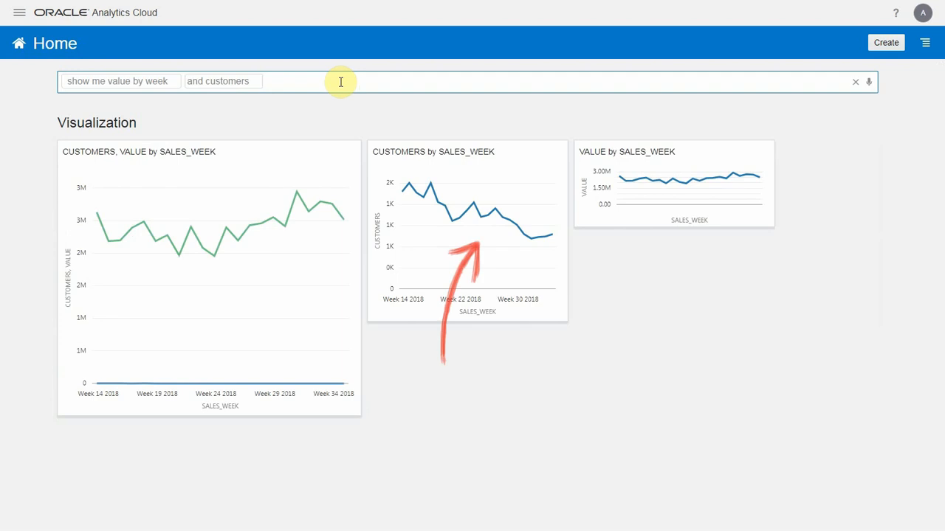
- Narrow the search question with the phrase "for direct channel"
type("for direc")
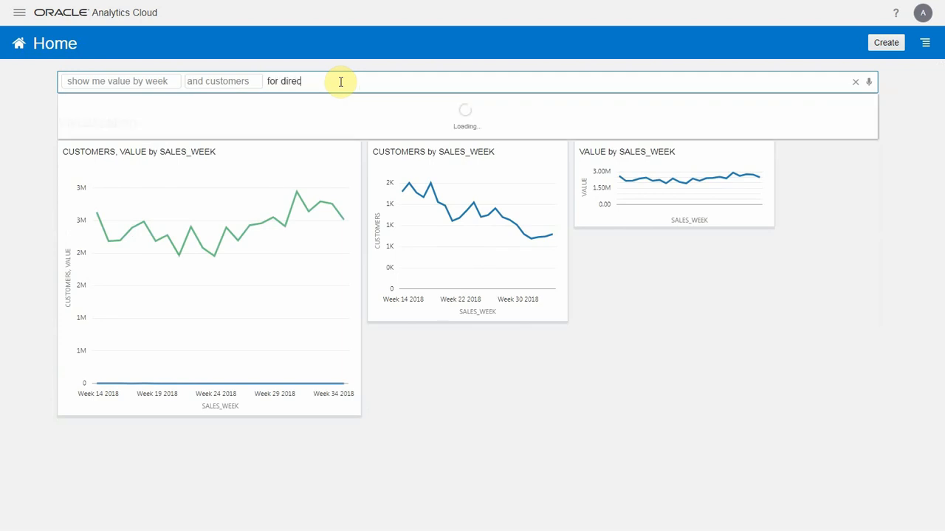
type("t channel")
key("Return")
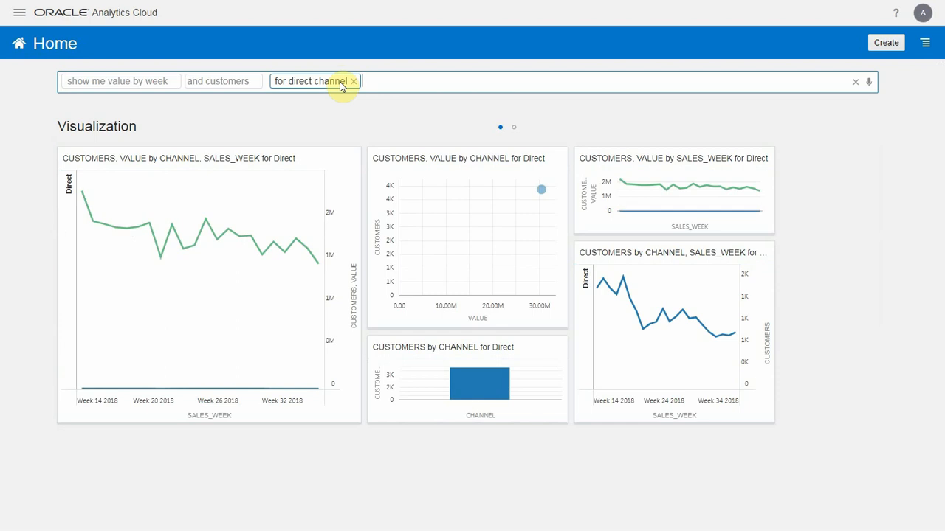
- Replace the phrase "for direct channel" with "by channel" and look through both pages of suggested visualizations
left_click(341, 83)
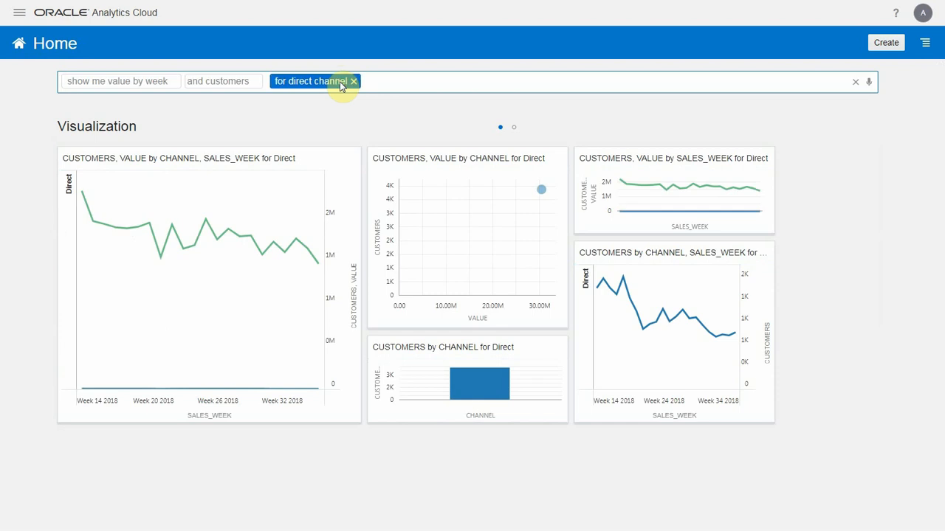
key("BackSpace")
type("by channel")
key("Return")
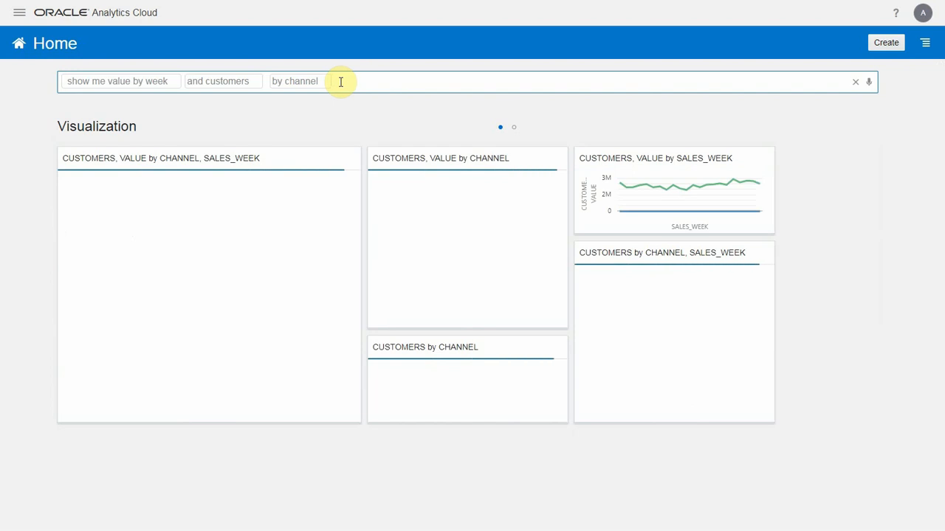
left_click(515, 130)
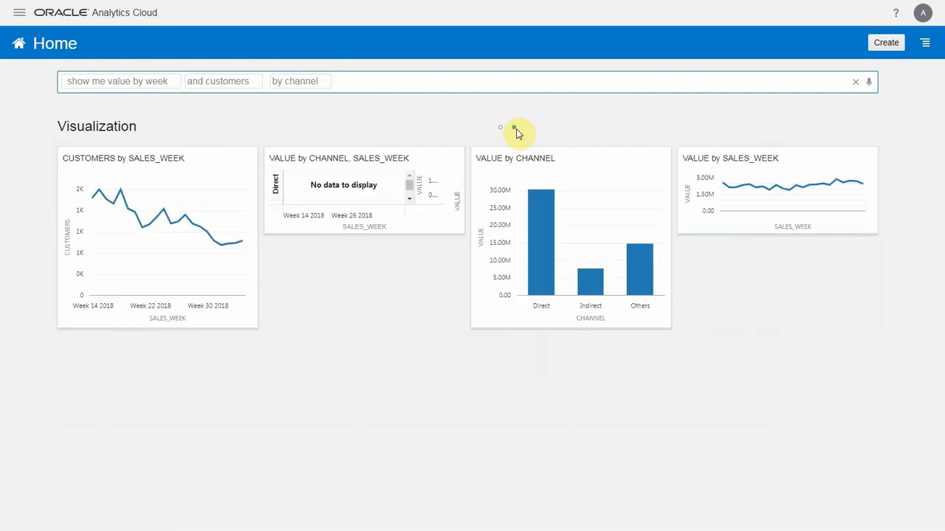
left_click(499, 130)
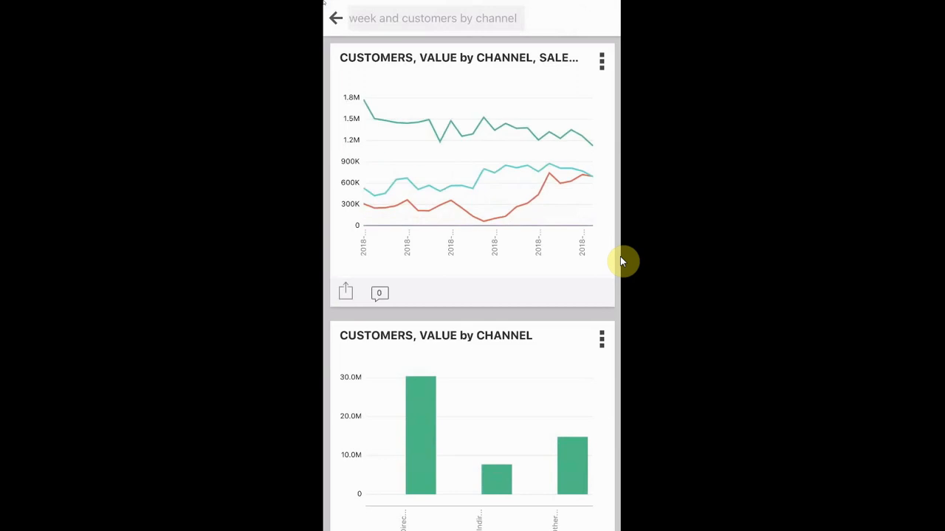
- Review the charts for value by week and customers by channel in the mobile app
scroll(620, 261, "down", 5)
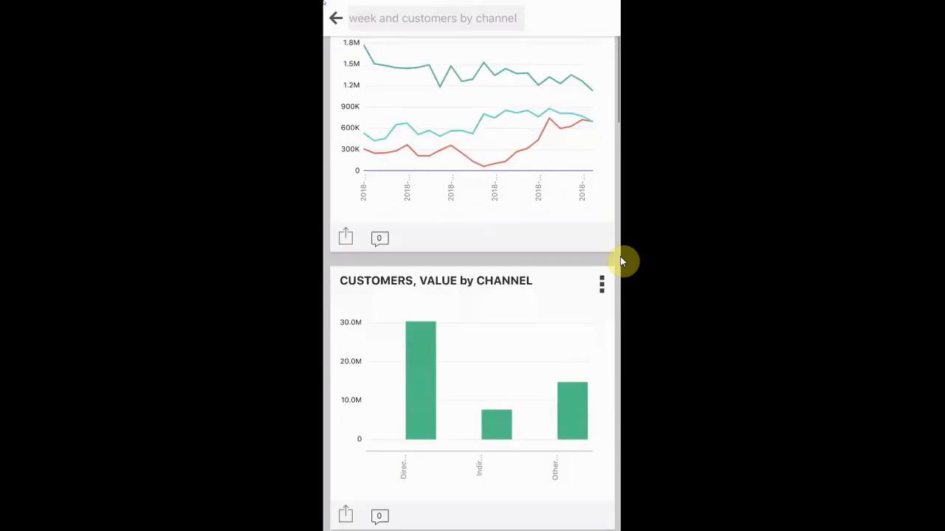
scroll(620, 261, "down", 7)
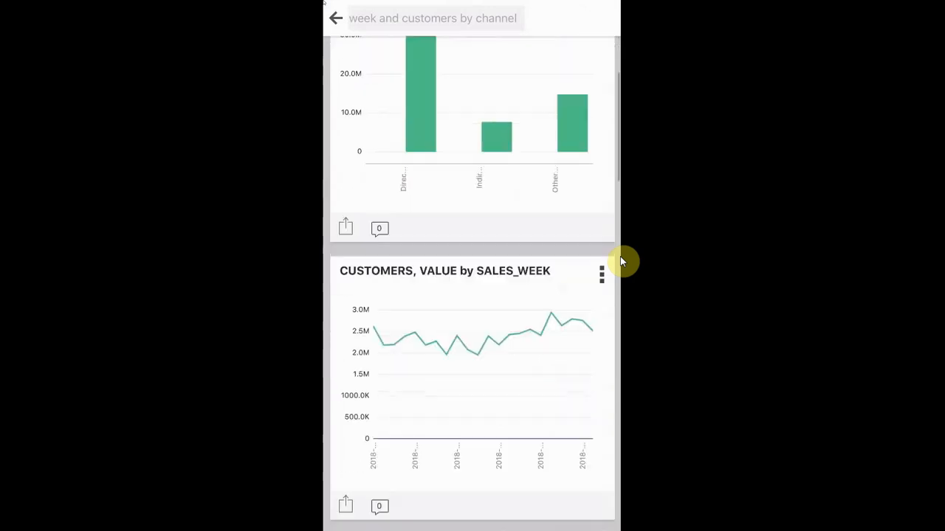
scroll(620, 261, "down", 6)
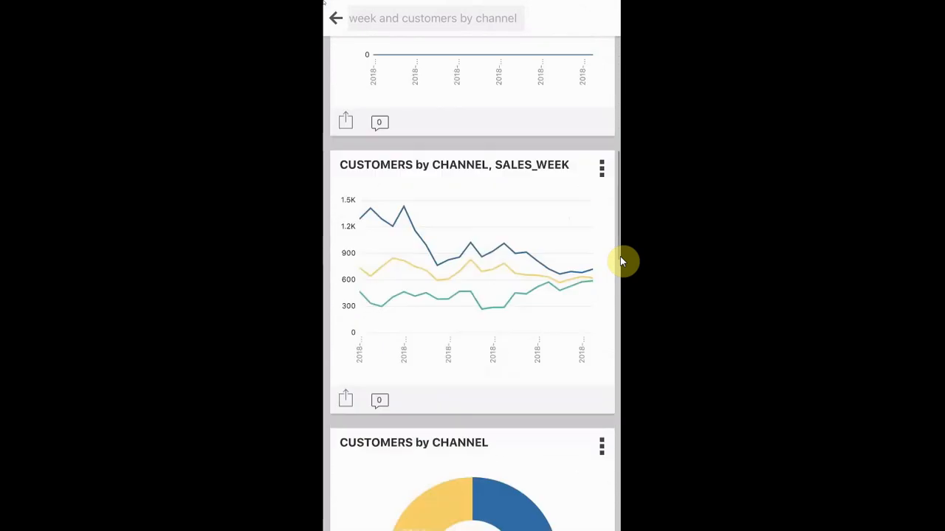
scroll(620, 261, "up", 12)
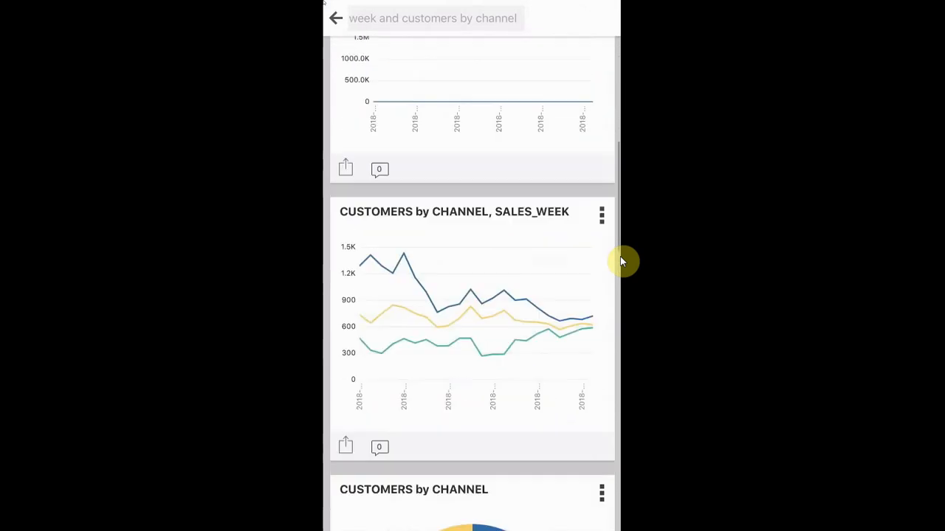
scroll(621, 261, "up", 4)
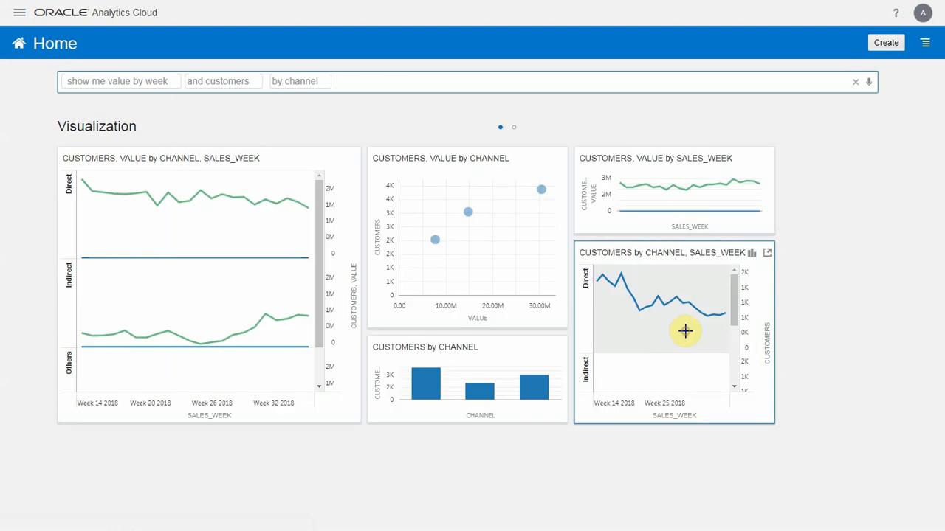
- Open the CUSTOMERS by CHANNEL, SALES_WEEK chart in Data Visualization, add CATEGORY as trellis columns, and widen the canvas
right_click(685, 331)
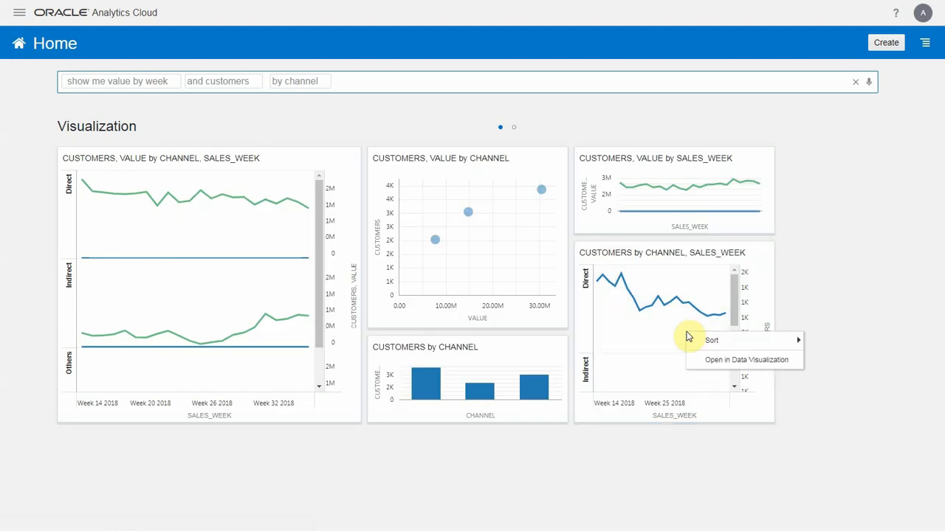
left_click(727, 366)
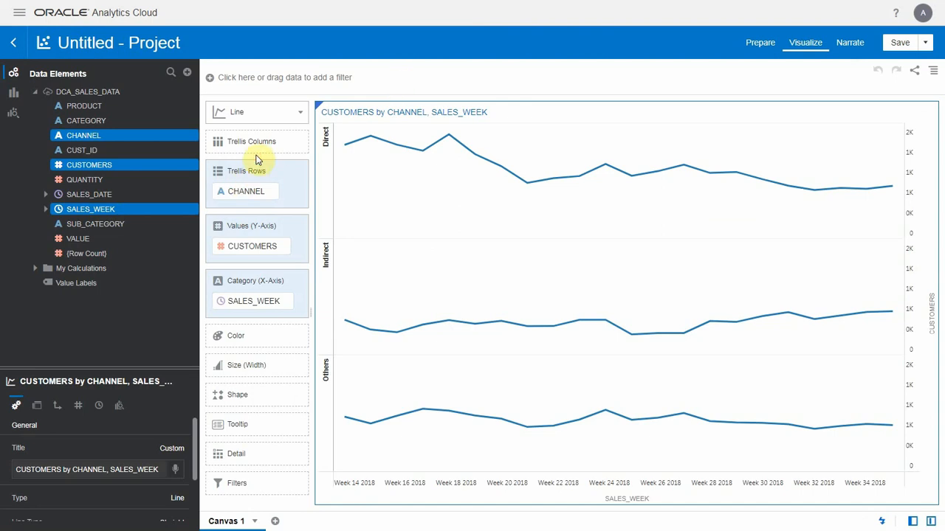
left_click_drag(86, 120, 251, 148)
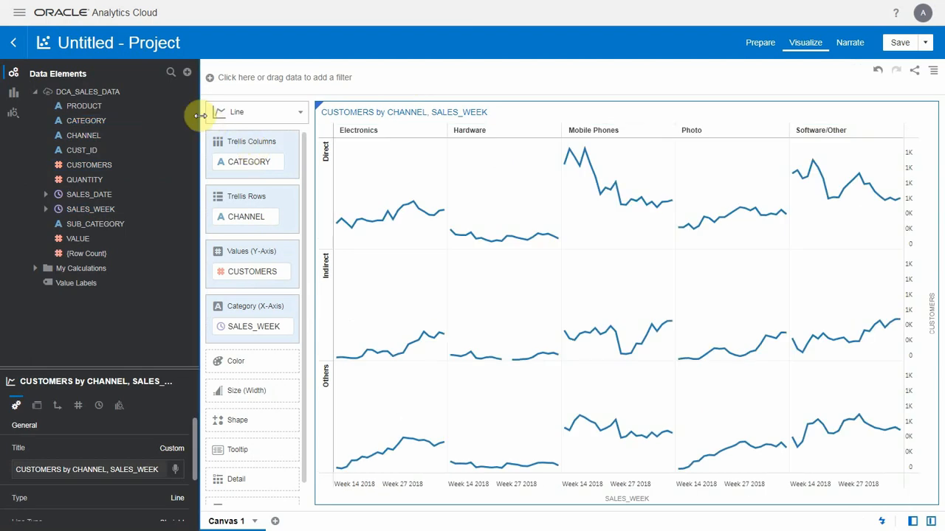
left_click_drag(200, 115, 154, 112)
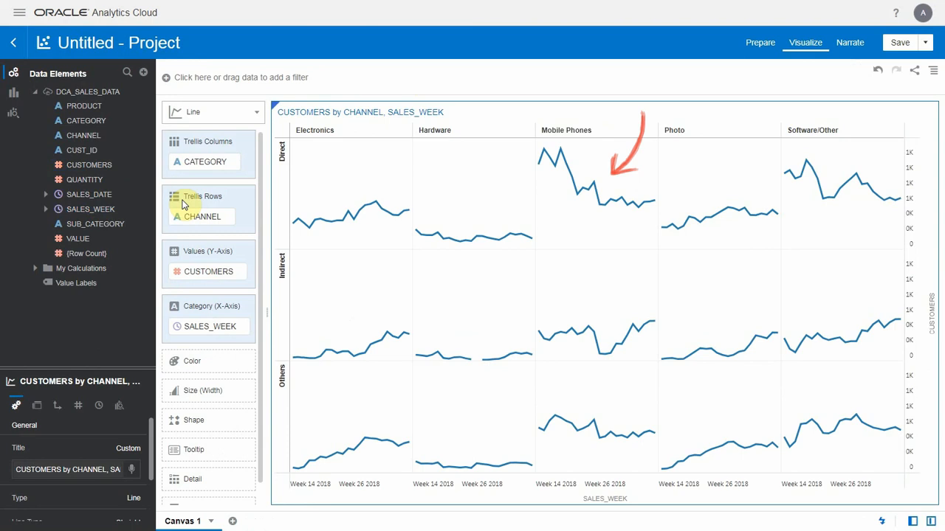
- Add a trend line to the customers chart and check its line type and analytics properties
right_click(626, 166)
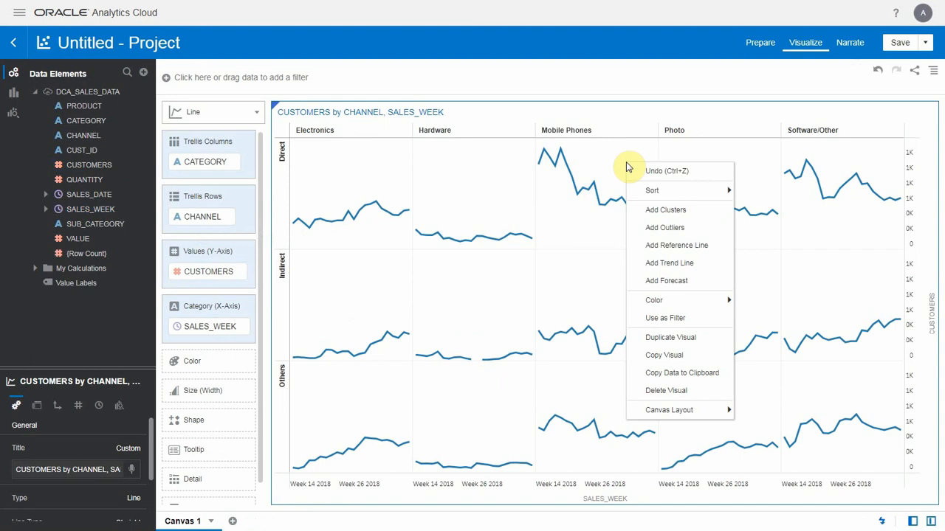
left_click(678, 266)
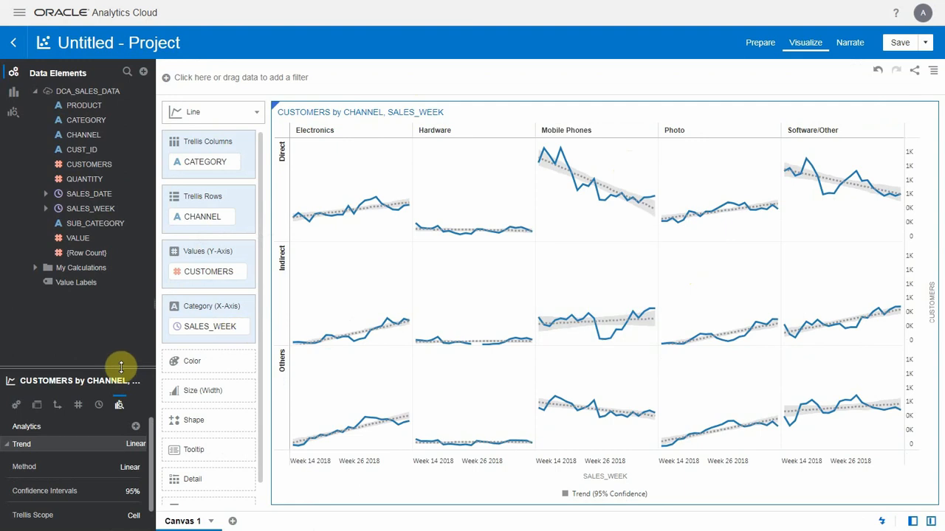
left_click_drag(121, 367, 121, 301)
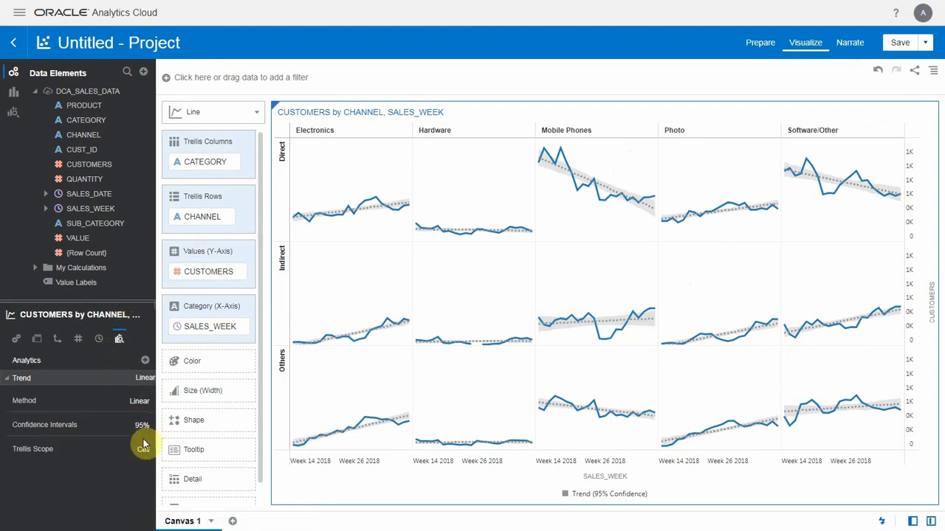
left_click(16, 338)
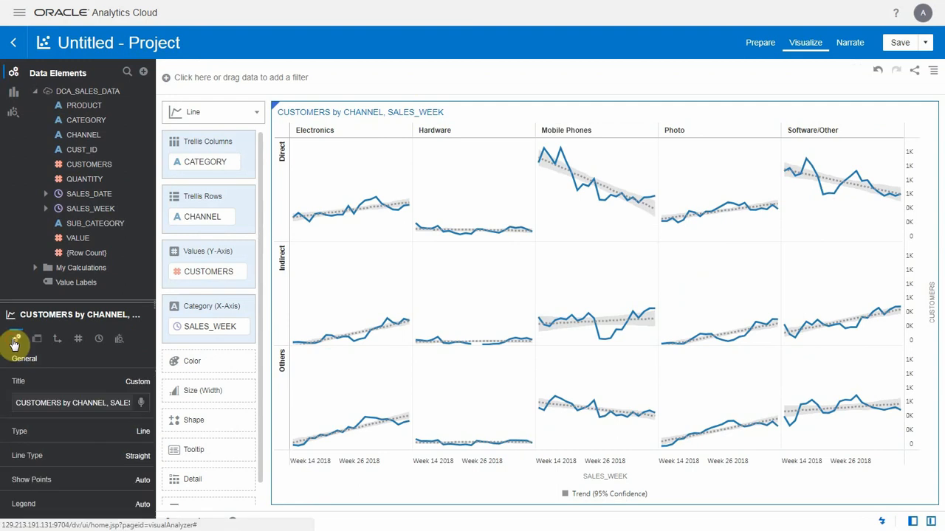
left_click(139, 456)
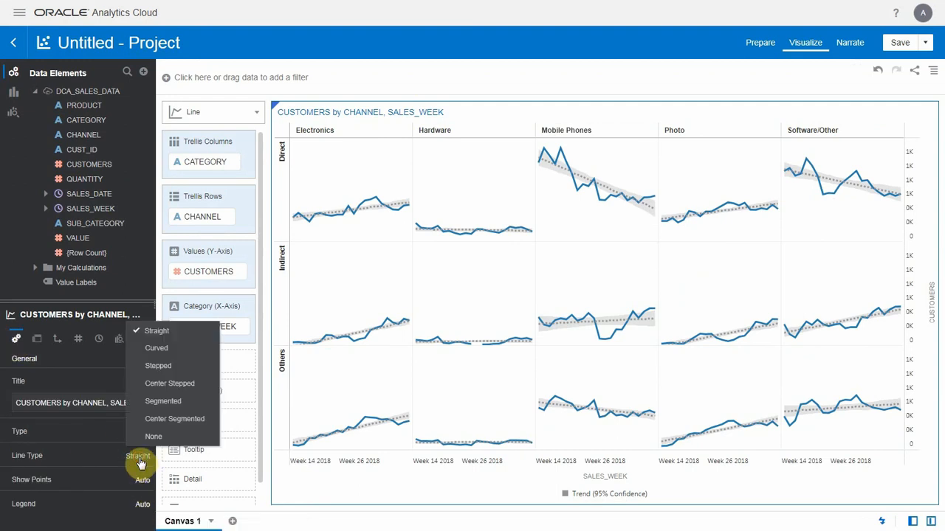
left_click(118, 341)
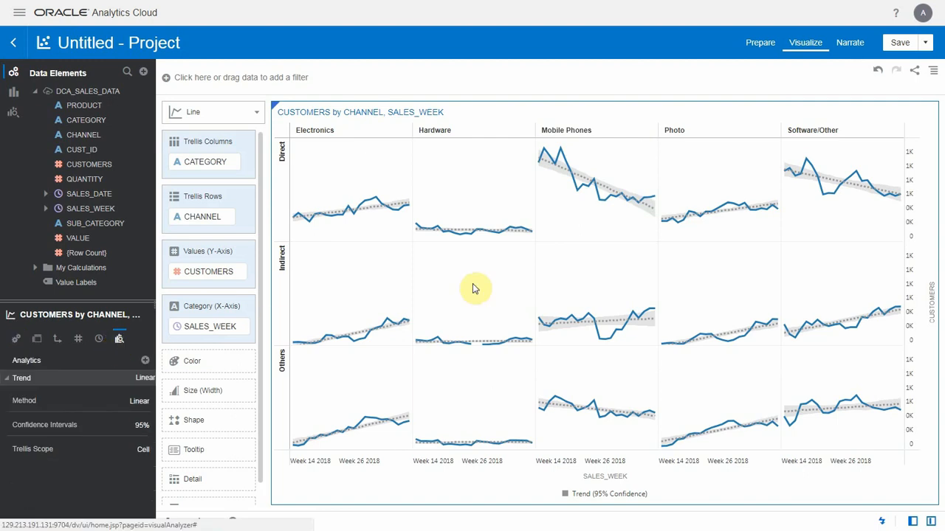
- Add a forecast to the customers chart and inspect the Mobile Phones cell of the Direct channel
right_click(583, 224)
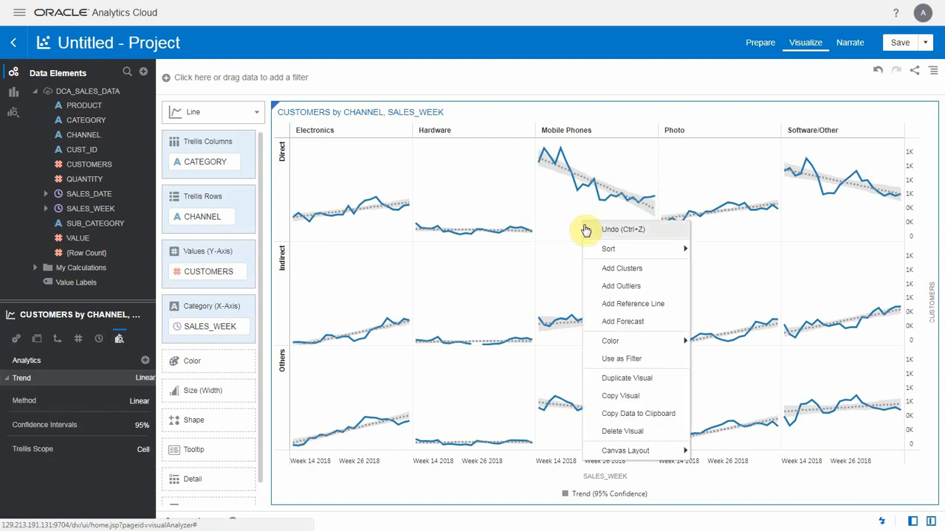
left_click(673, 329)
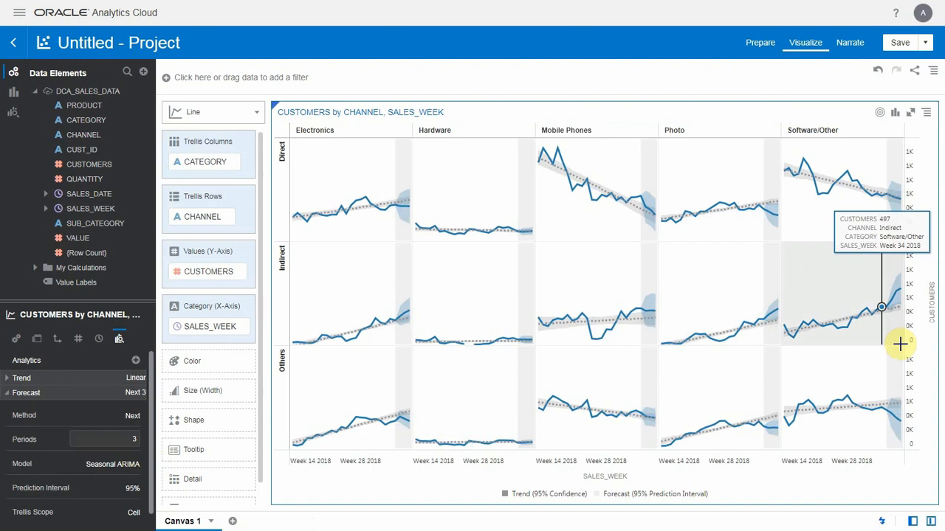
left_click(610, 222)
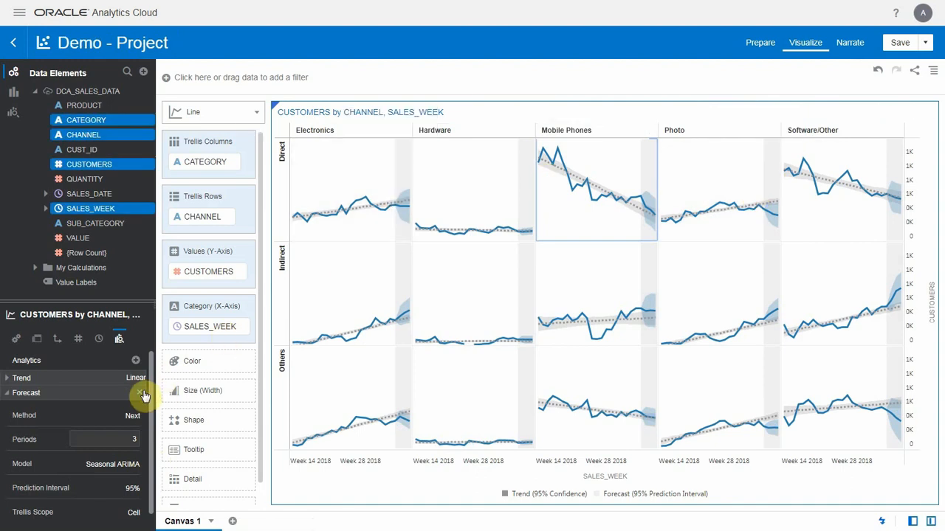
left_click(138, 393)
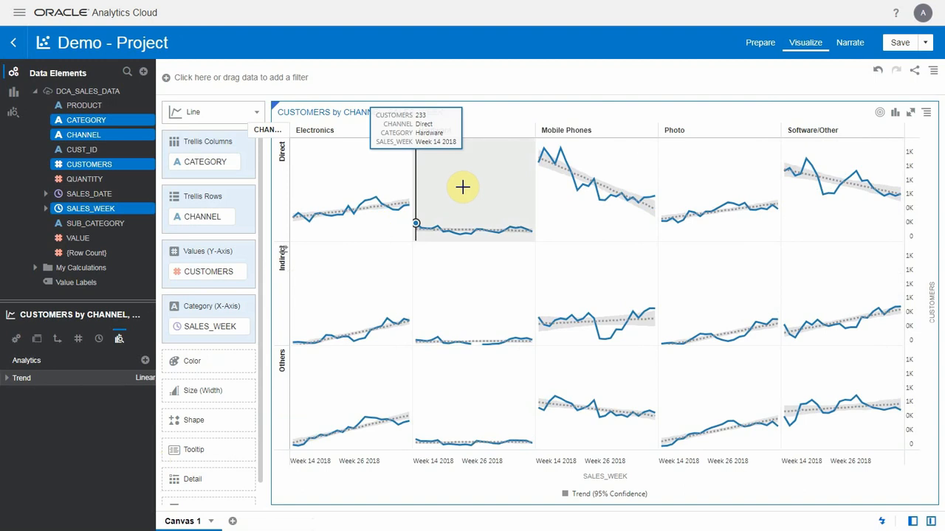
- Leave full screen, switch to the Oracle Cloud Infrastructure console, and open its list of Autonomous Data Warehouses
key("F11")
left_click(129, 8)
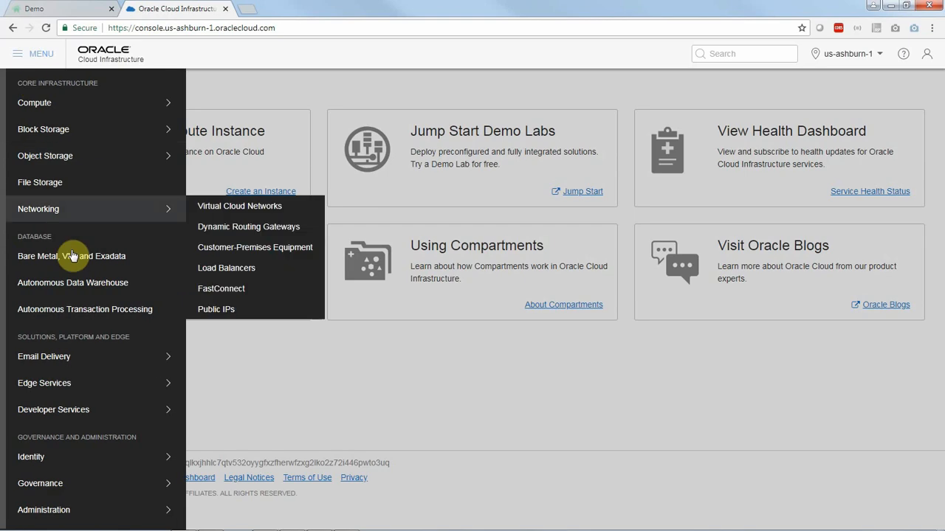
left_click(83, 283)
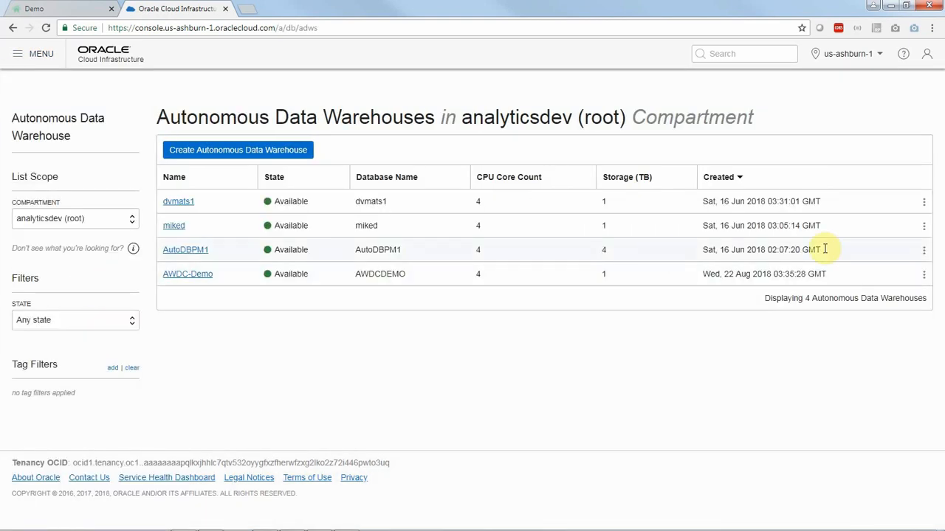
- Open the service console of the AutoDBPM1 warehouse and sign in as admin with the account password
left_click(923, 250)
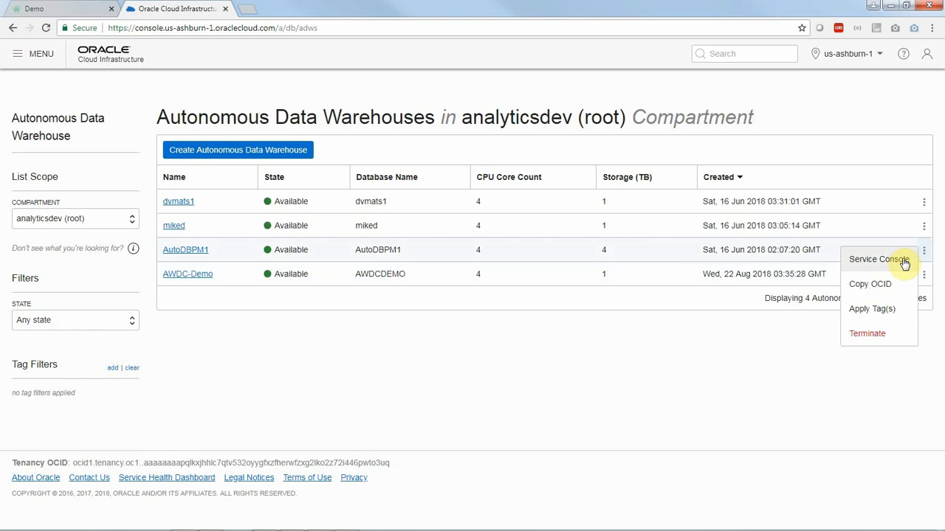
left_click(905, 261)
left_click(514, 272)
type("admin")
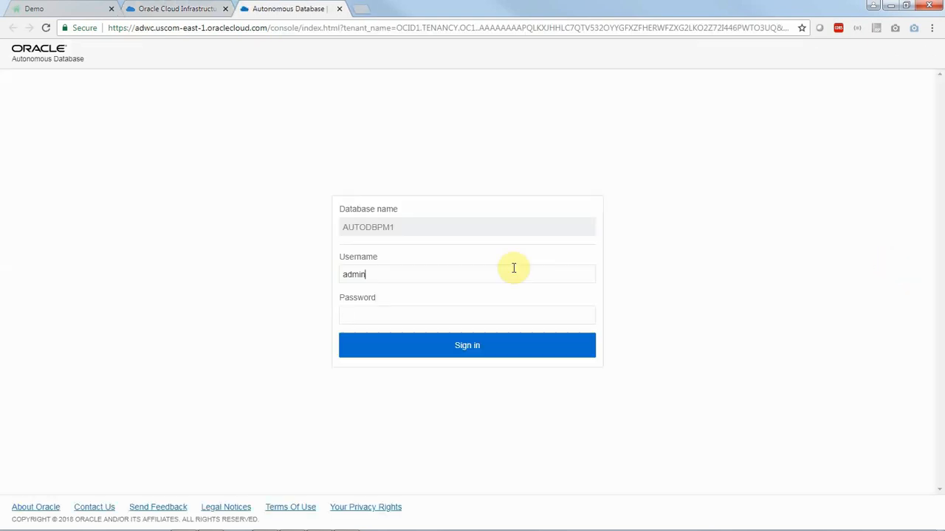
type("••")
key("Return")
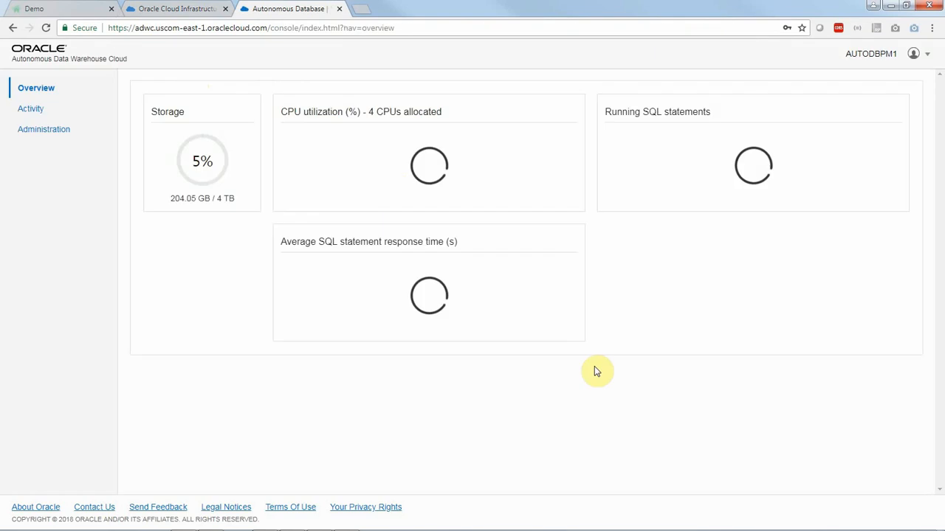
- Open the list of monitored SQL statements in the AutoDBPM1 warehouse's activity view
left_click(43, 111)
left_click(705, 96)
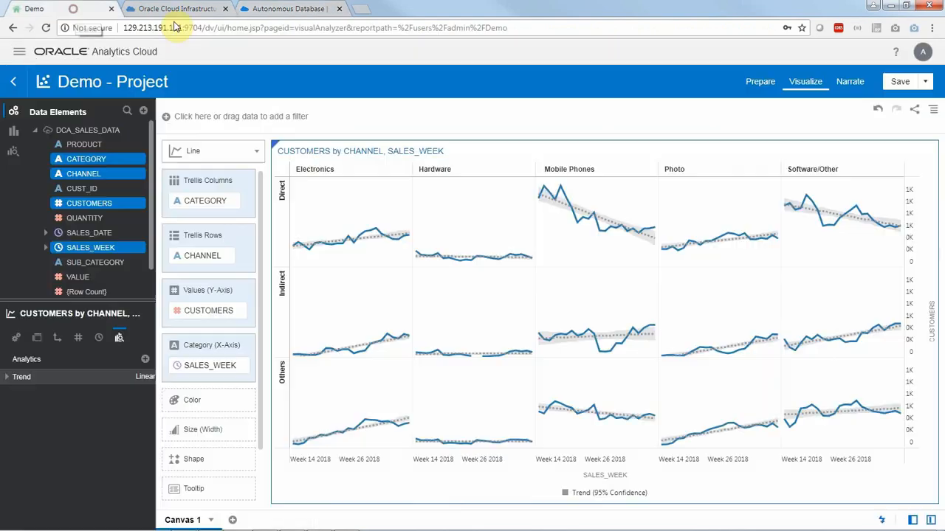
- Refresh the data of the Demo project in Oracle Analytics Cloud, and reload the warehouse's monitored SQL list to look for new queries
left_click(73, 11)
left_click(933, 109)
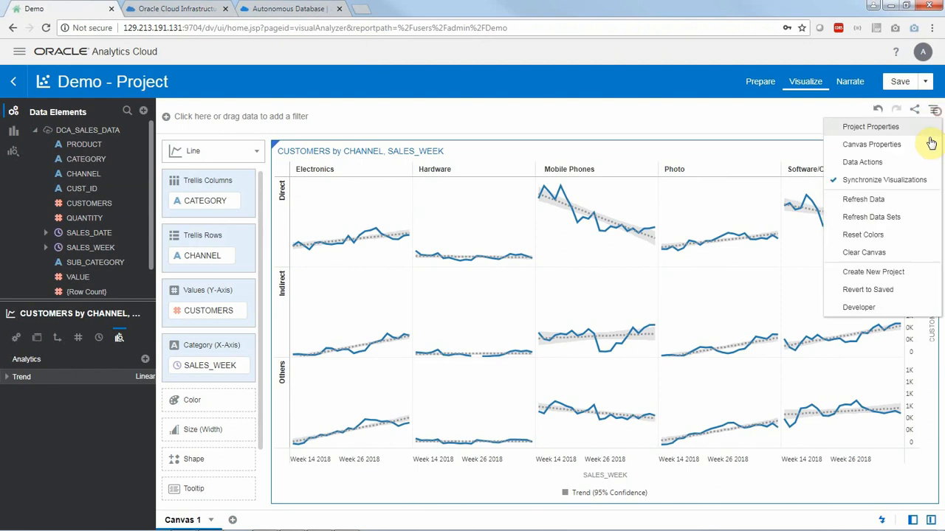
left_click(891, 198)
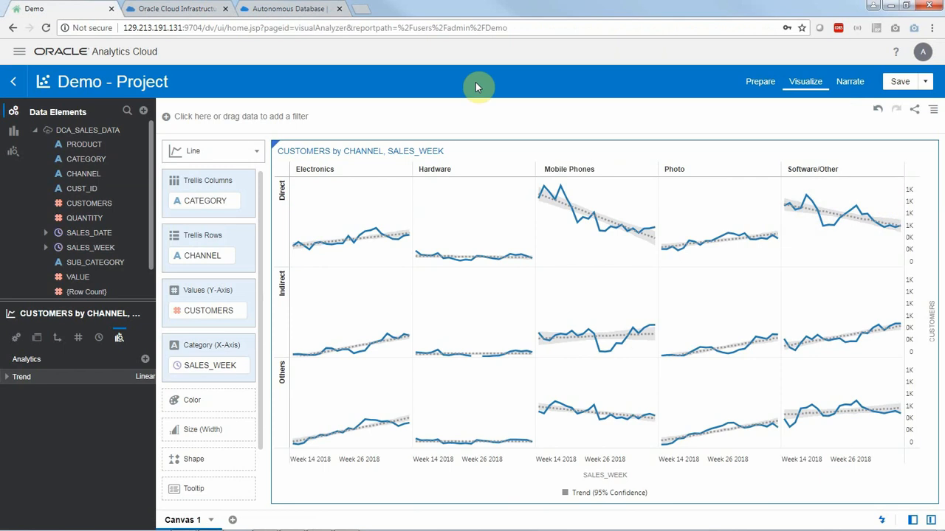
left_click(297, 9)
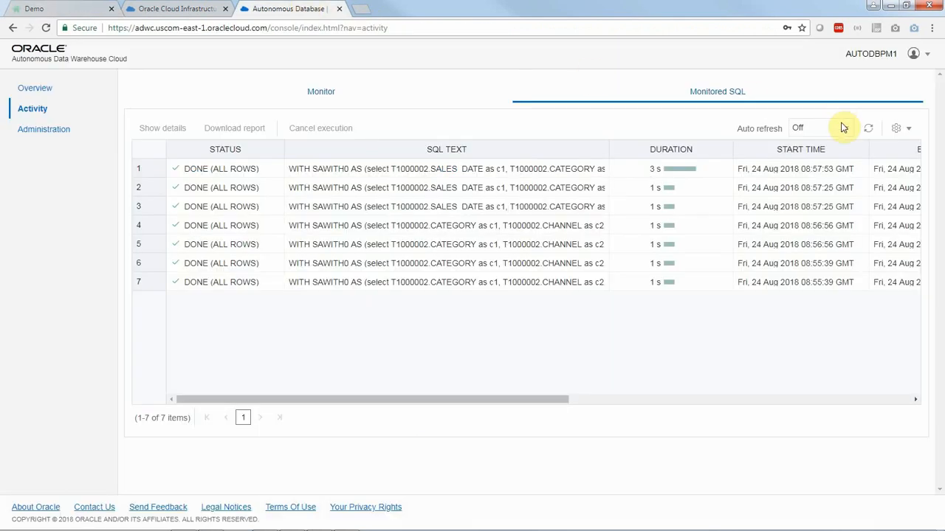
left_click(868, 130)
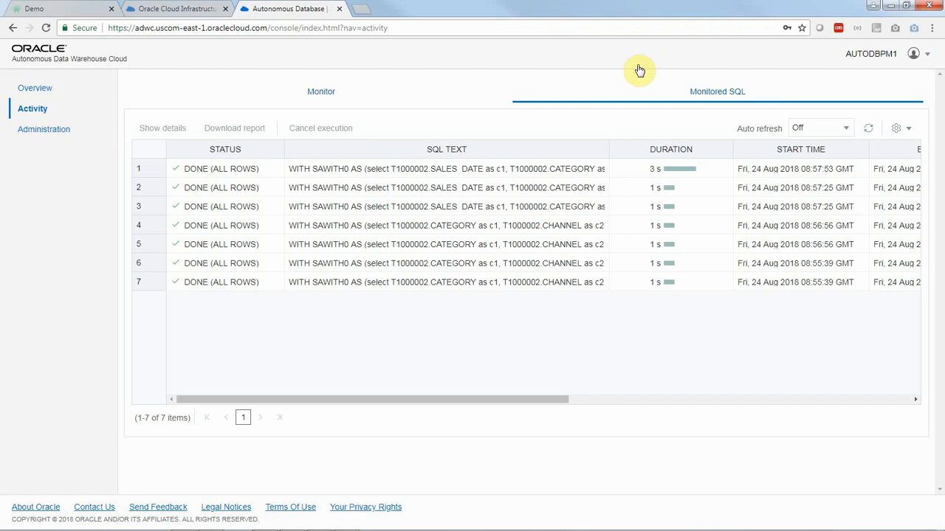
- In the Demo project, set the data access of the DCA_SALES_DATA data set to Live and save the data set
left_click(89, 10)
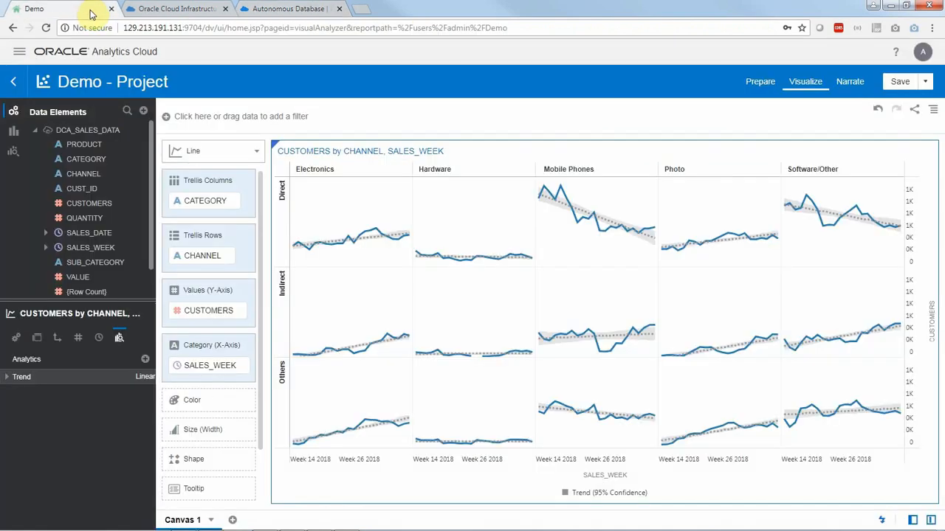
left_click_drag(120, 301, 124, 421)
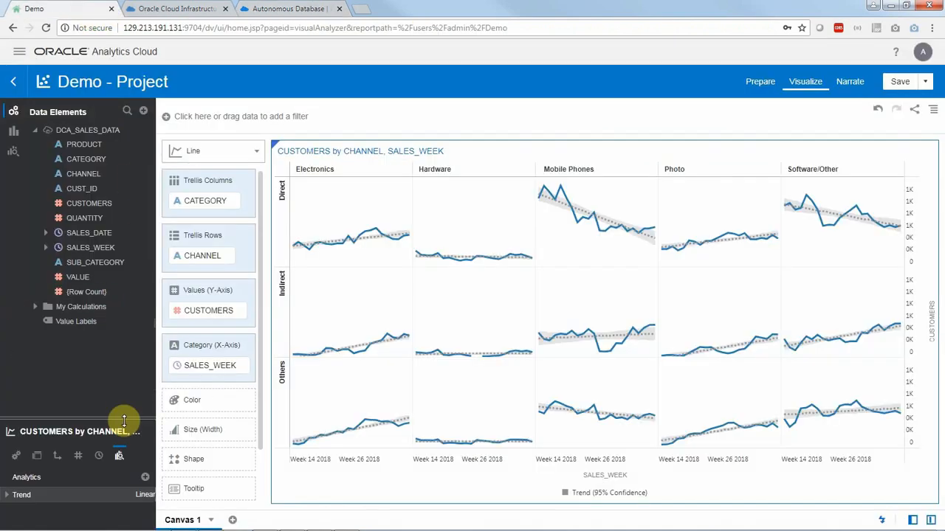
right_click(97, 135)
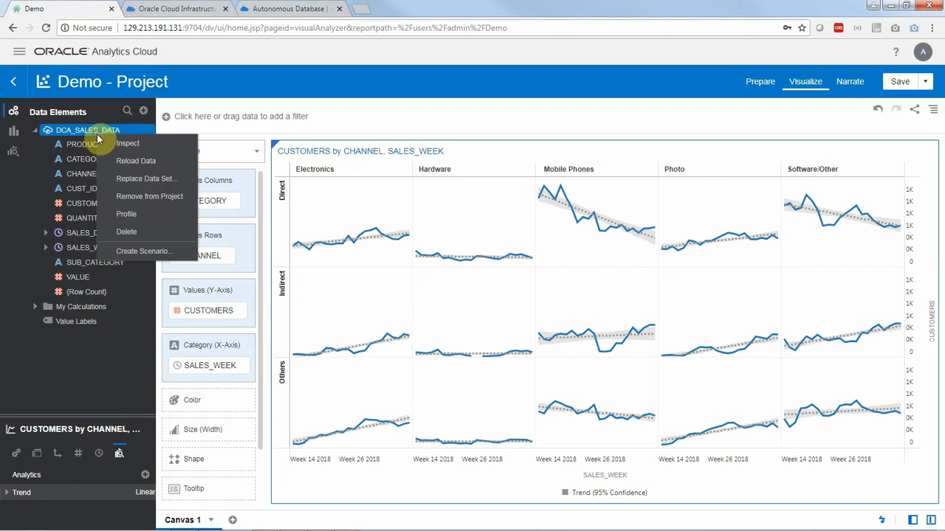
left_click(126, 144)
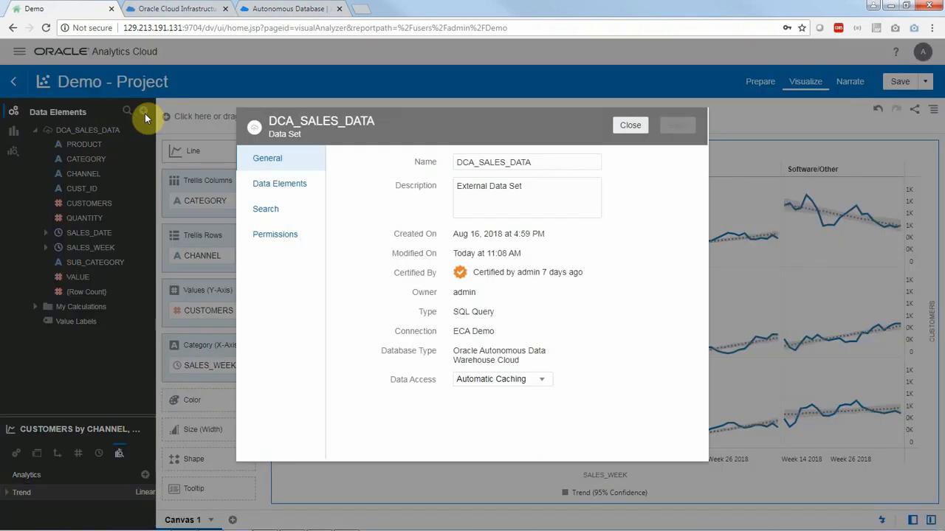
left_click(539, 380)
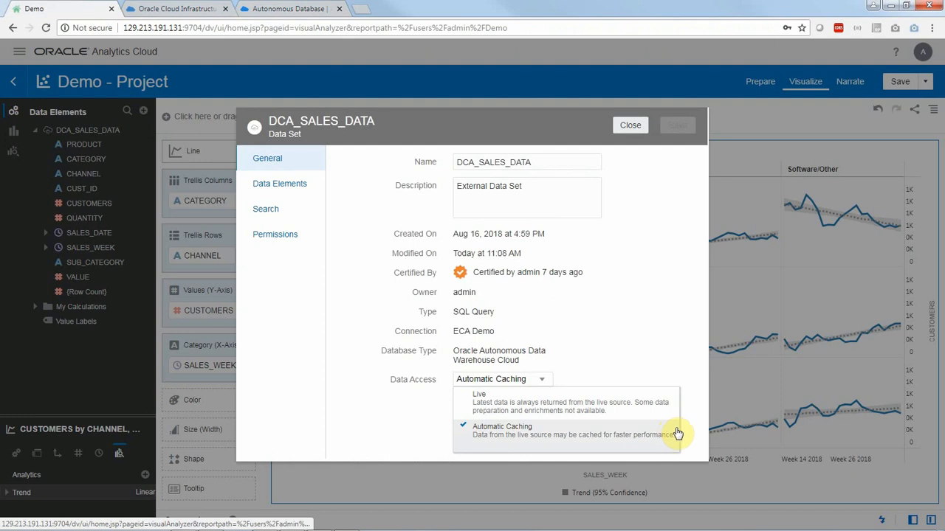
left_click(666, 401)
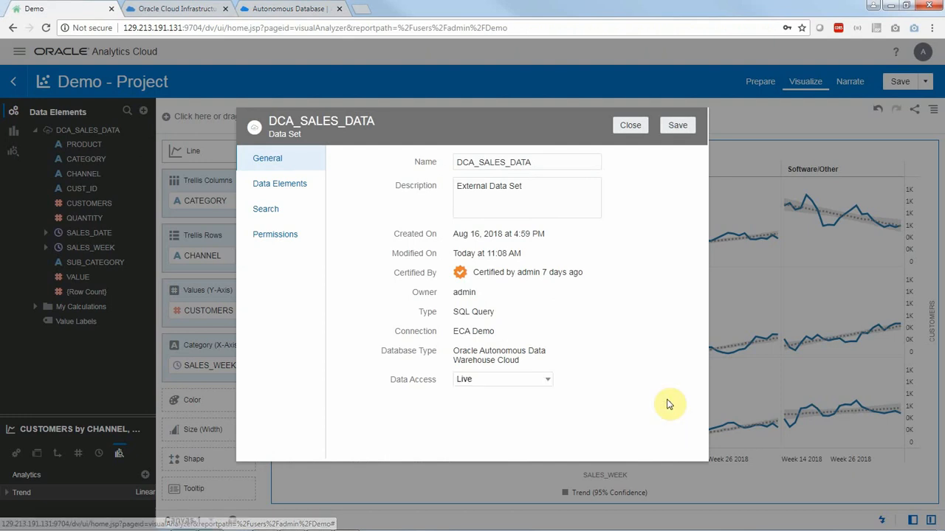
left_click(677, 125)
left_click(630, 126)
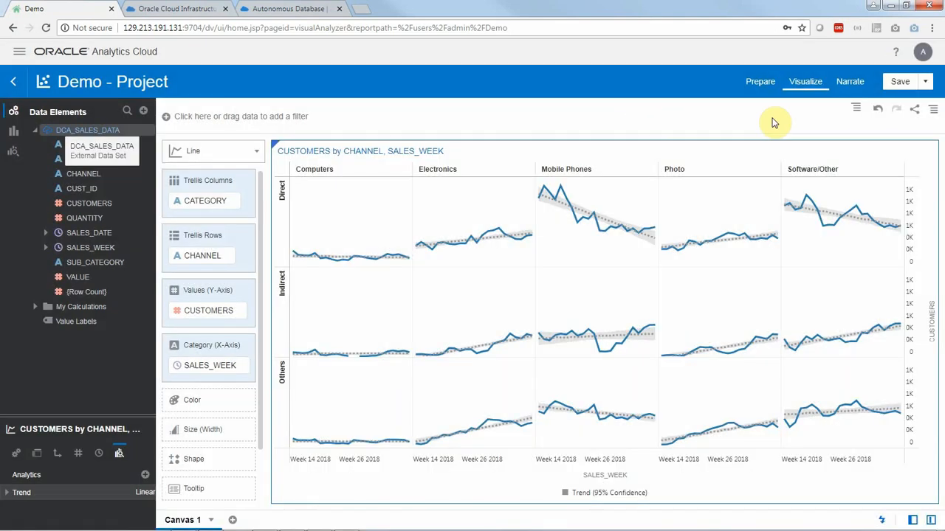
- Refresh the project's data again and reload the warehouse's monitored SQL list to examine the details of the newest query
left_click(932, 109)
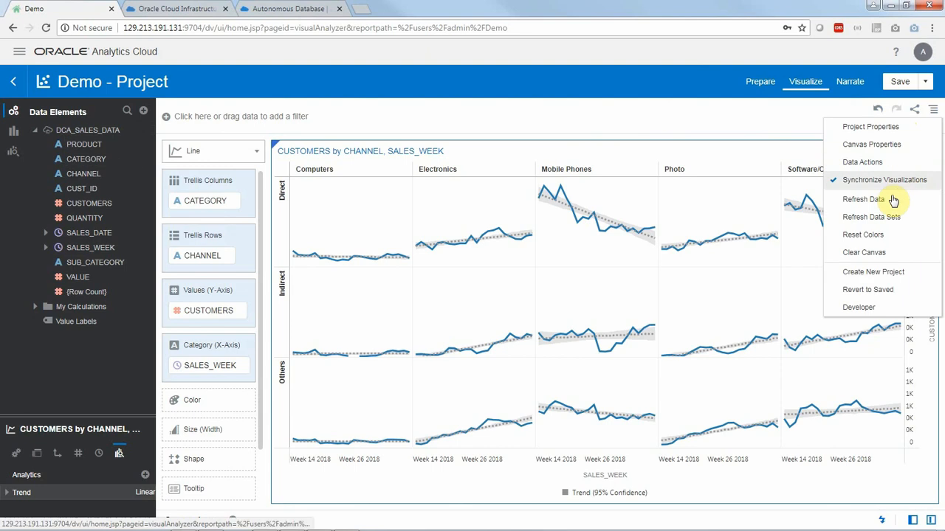
left_click(864, 199)
left_click(305, 17)
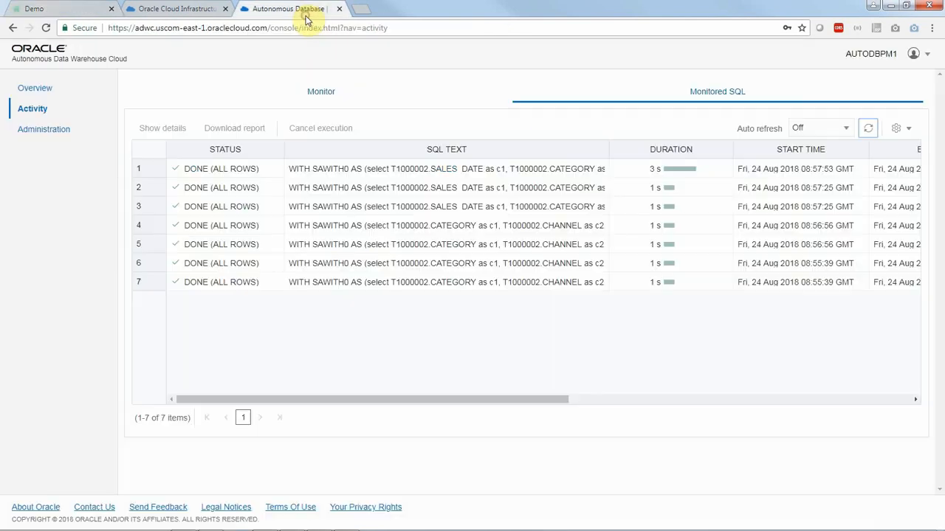
left_click(868, 131)
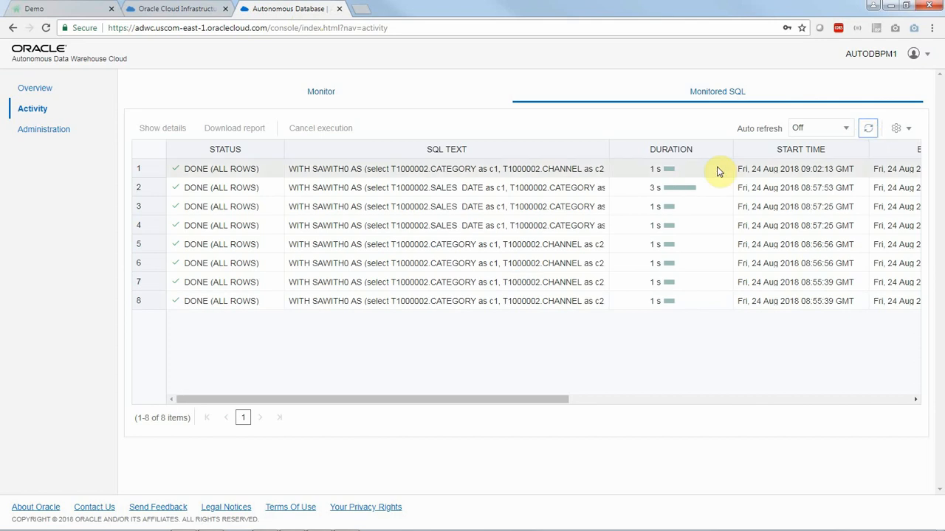
left_click_drag(561, 403, 528, 393)
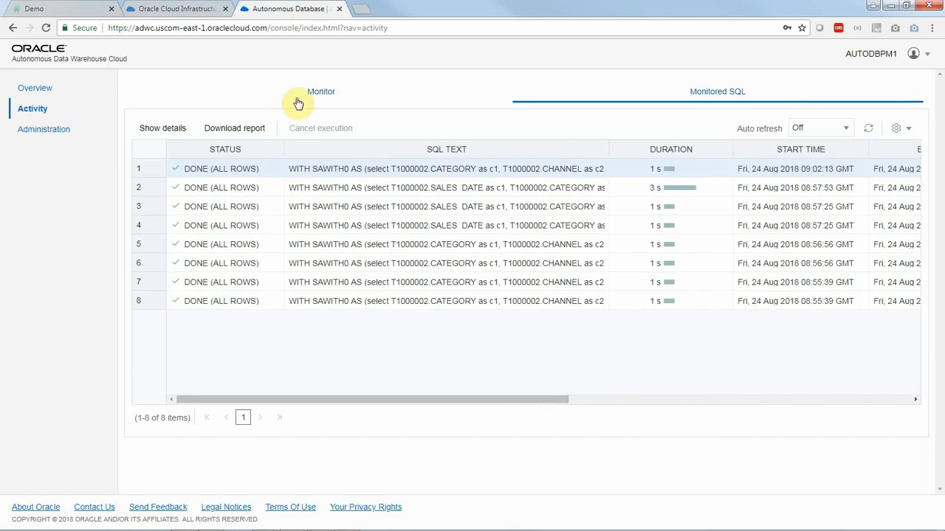
- Return to the Demo project, turn off Auto Apply Data, and add VALUE to the Y-axis values of the customers chart
left_click(64, 14)
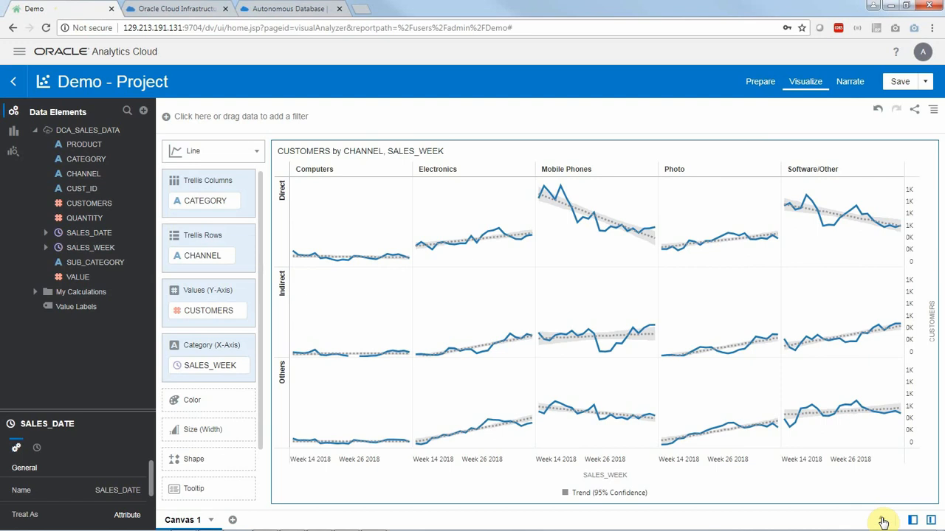
left_click(884, 522)
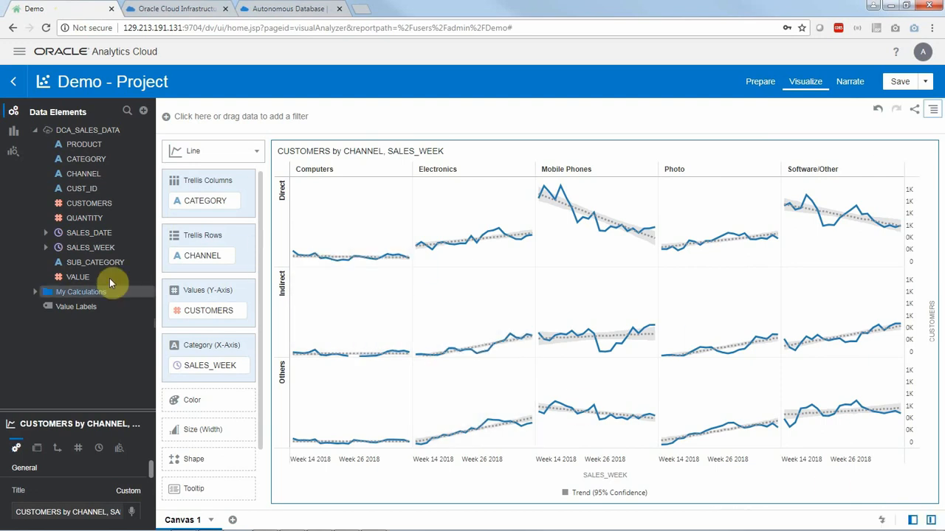
left_click_drag(96, 280, 193, 296)
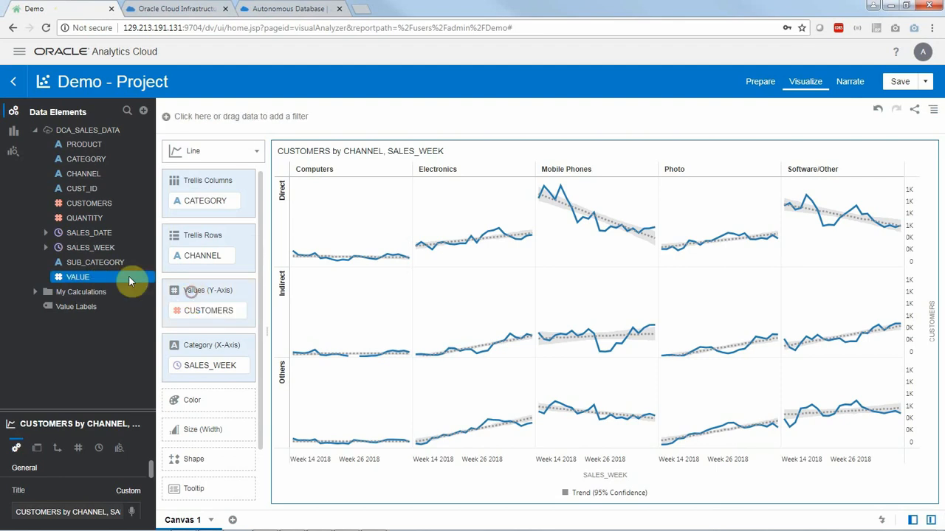
- Replace SALES_WEEK on the chart's X-axis with the Day of Year of SALES_DATE, and apply the skipped data requests
left_click(46, 233)
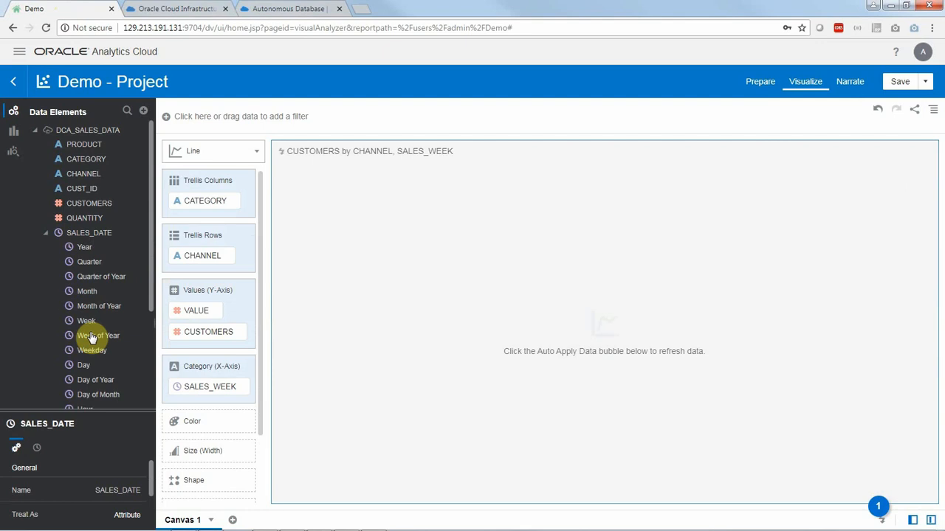
left_click_drag(101, 379, 199, 387)
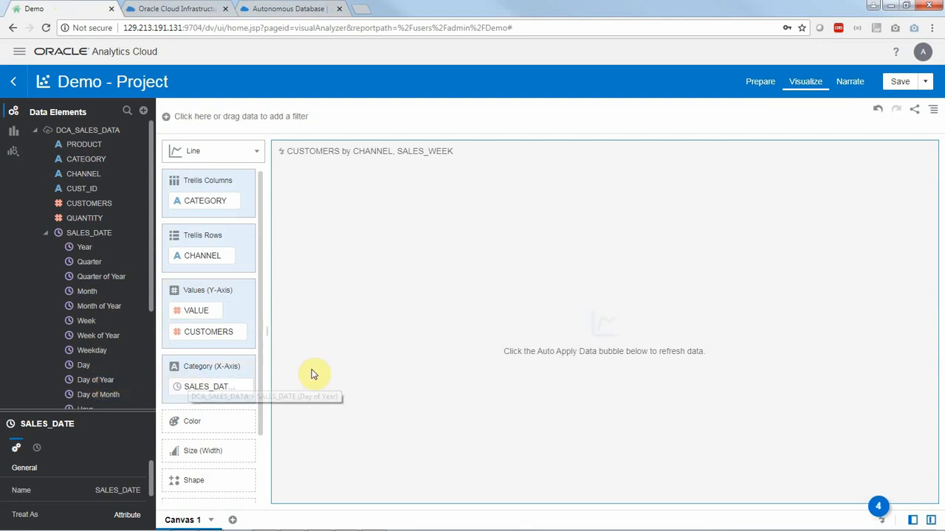
left_click(881, 512)
left_click(912, 522)
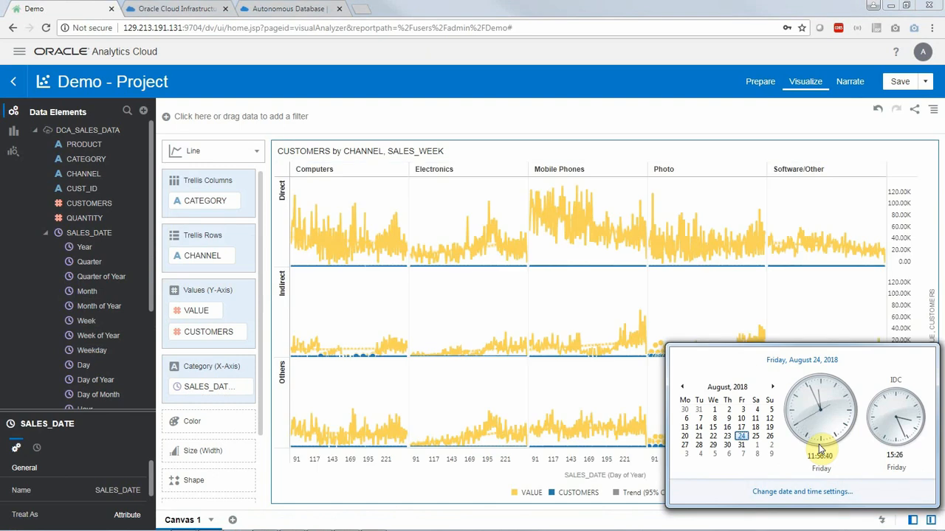
- Reload the warehouse's monitored SQL list and examine the duration, parallelism and consumer group of the newest queries
left_click(313, 9)
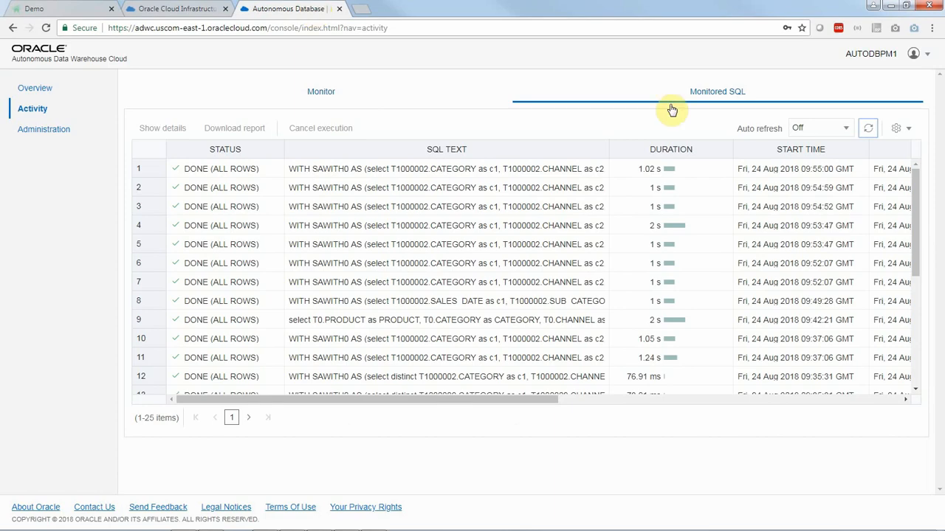
left_click(867, 131)
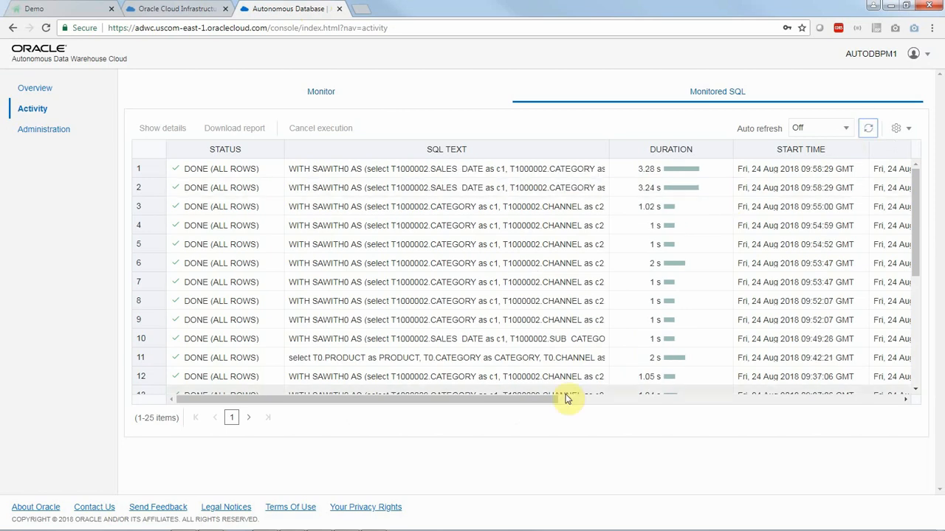
left_click_drag(537, 401, 747, 428)
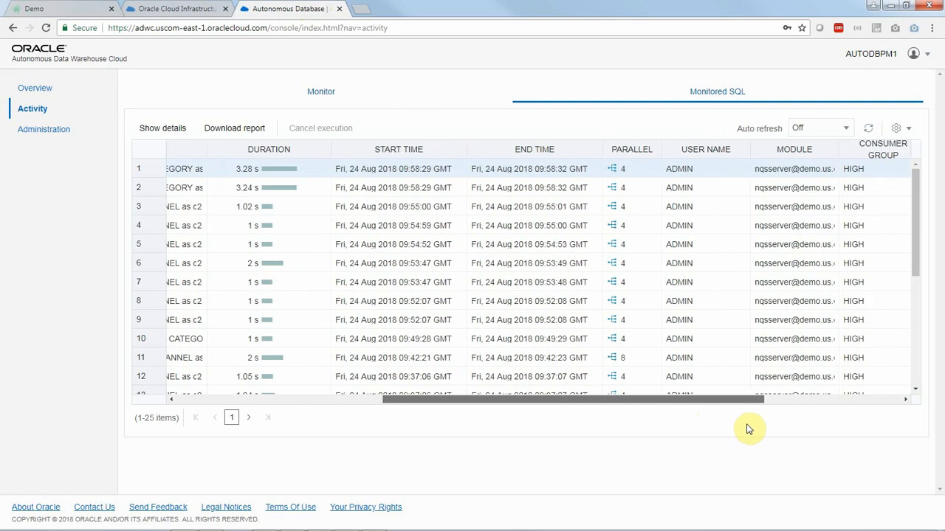
- In the Oracle Cloud Infrastructure console, scale the AutoDBPM1 warehouse to a CPU core count of 16
left_click(177, 10)
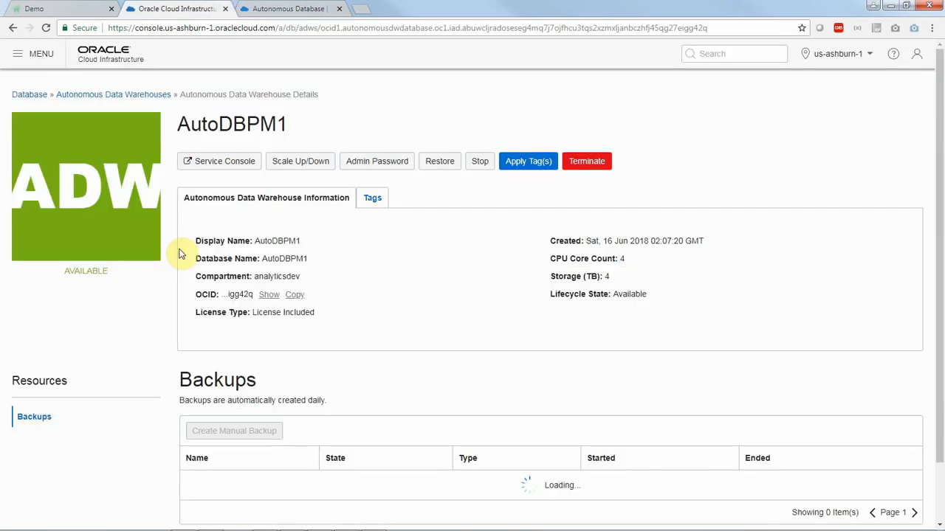
left_click(285, 163)
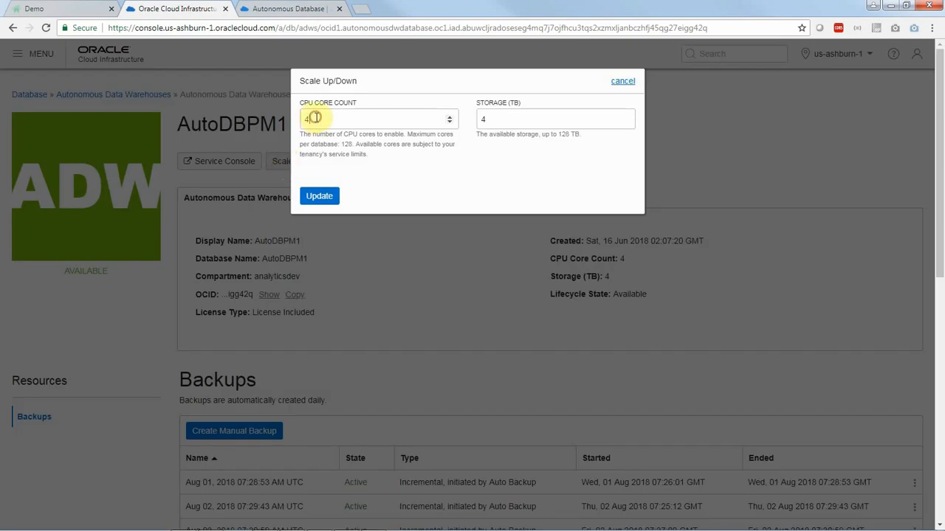
left_click(344, 120)
key("BackSpace")
type("16")
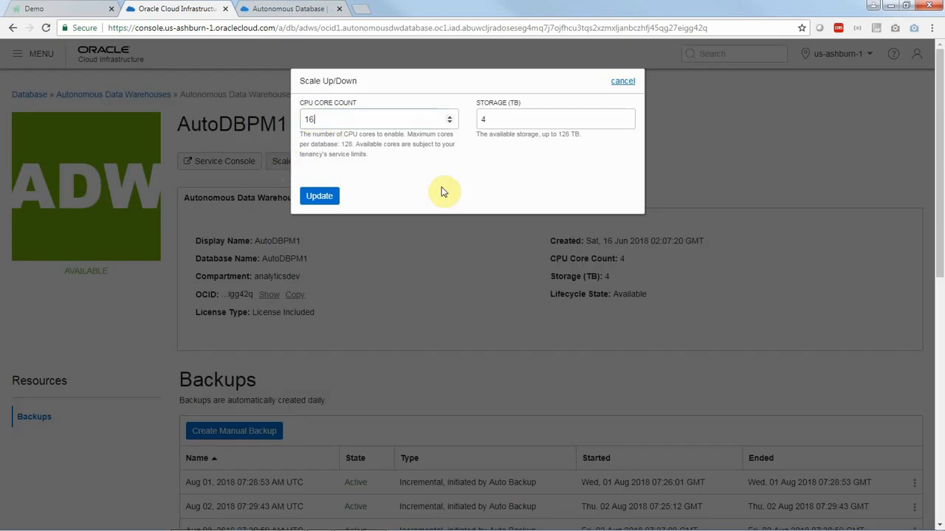
left_click(319, 198)
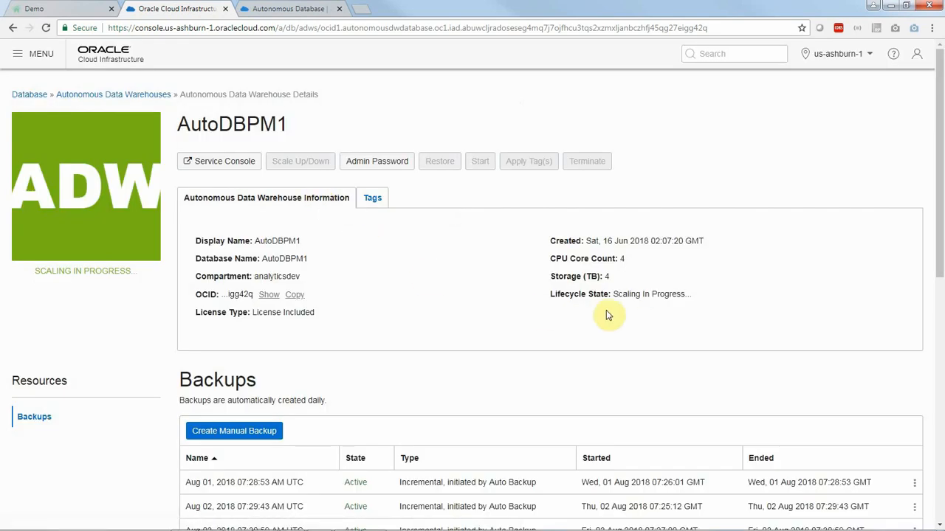
left_click_drag(614, 307, 617, 309)
left_click(915, 524)
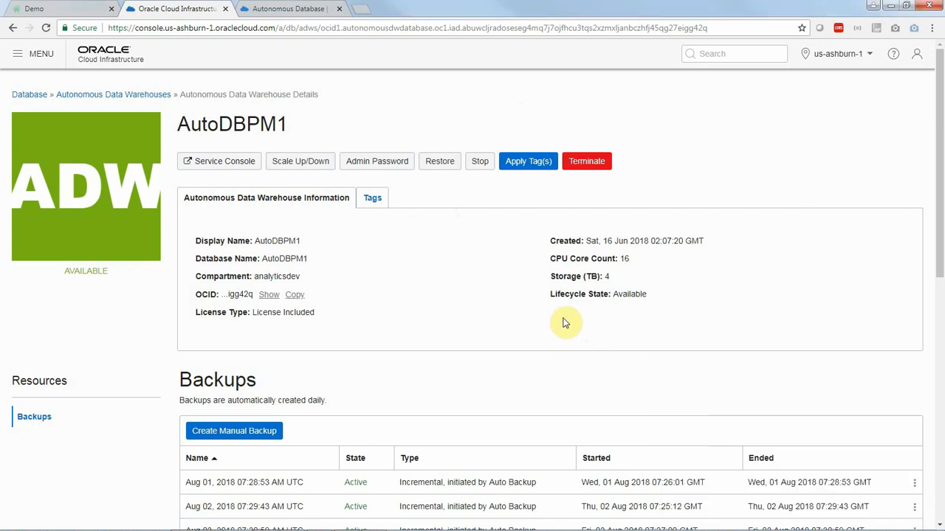
- Apply the Demo chart's skipped data request, and compare the duration and parallelism of the newest queries in the warehouse's reloaded monitored SQL list
left_click(83, 12)
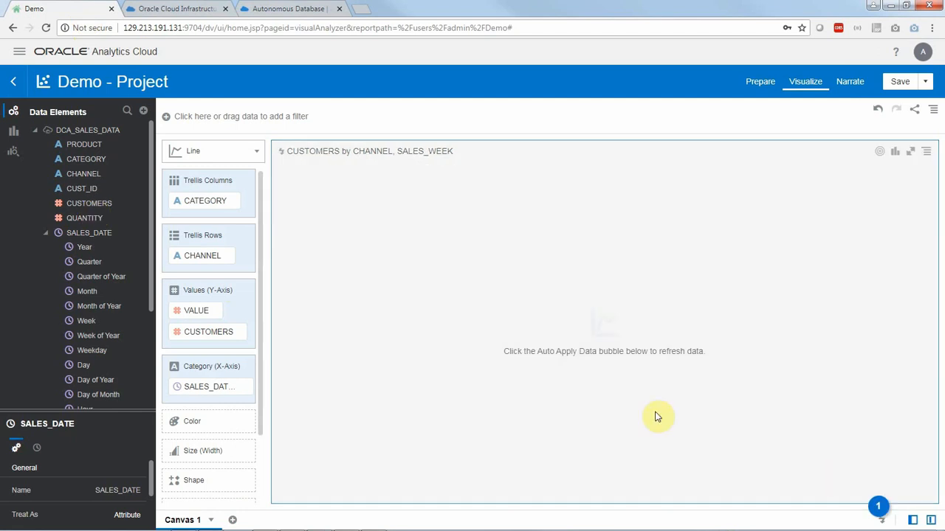
left_click(879, 510)
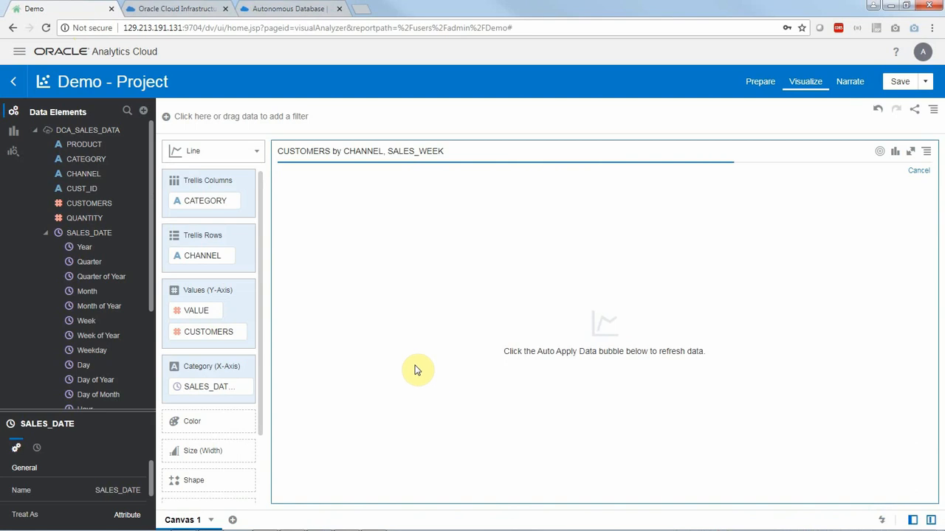
left_click(306, 14)
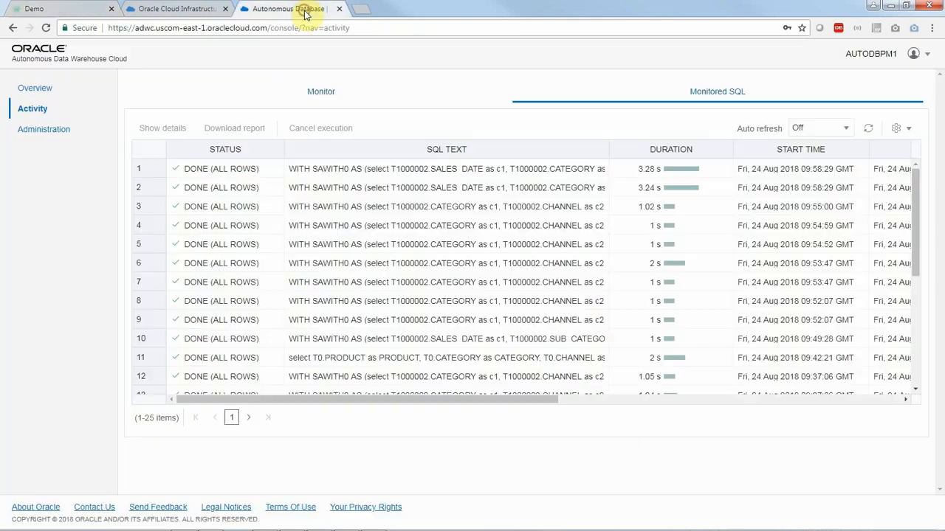
left_click(868, 130)
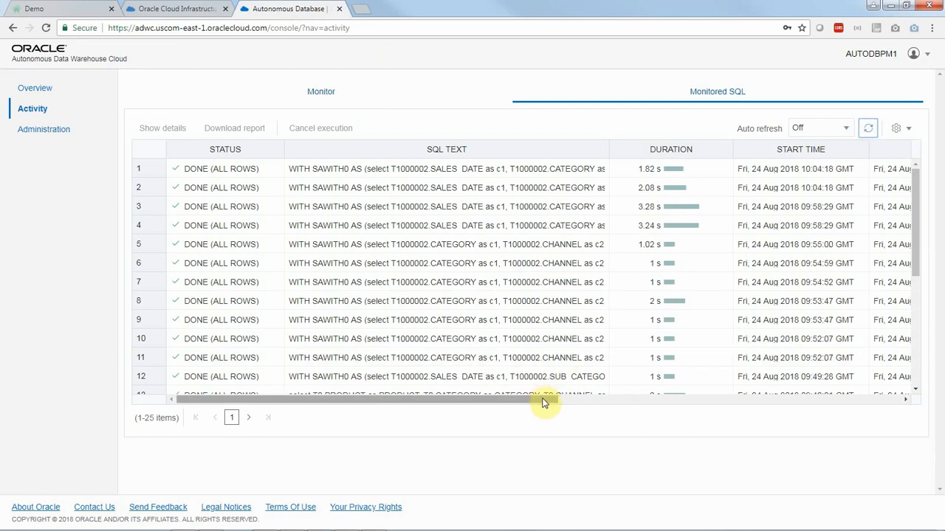
left_click_drag(543, 403, 766, 405)
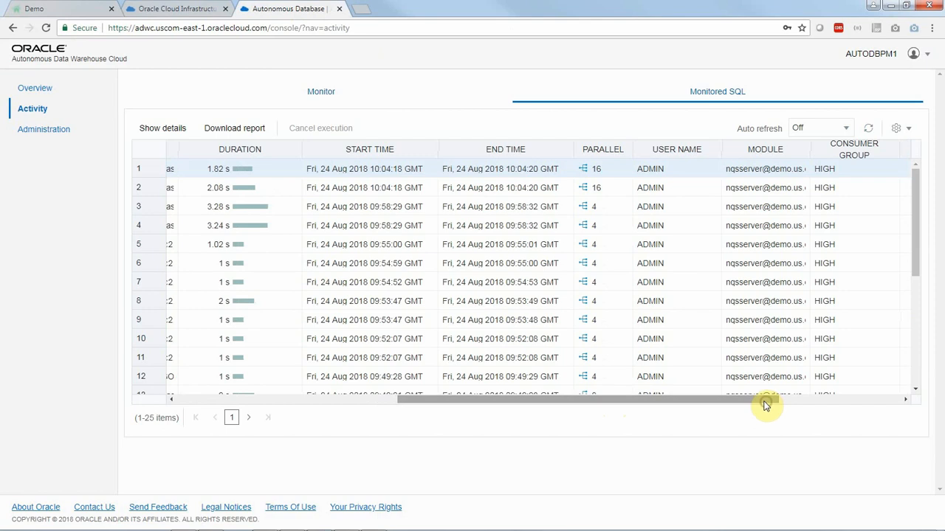
- Open session and query cache monitoring from the Oracle Analytics Cloud console, and sort the cursor cache by Creation Time Descending
left_click(66, 8)
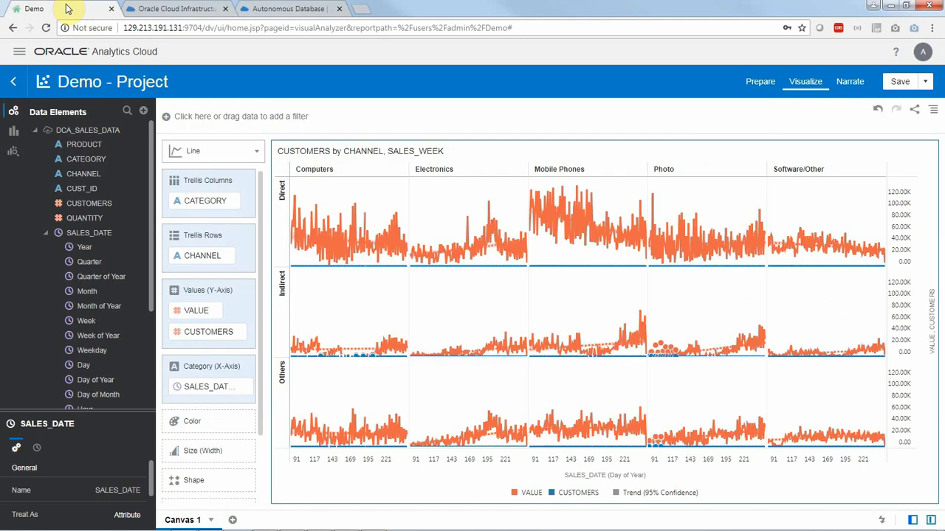
left_click(20, 56)
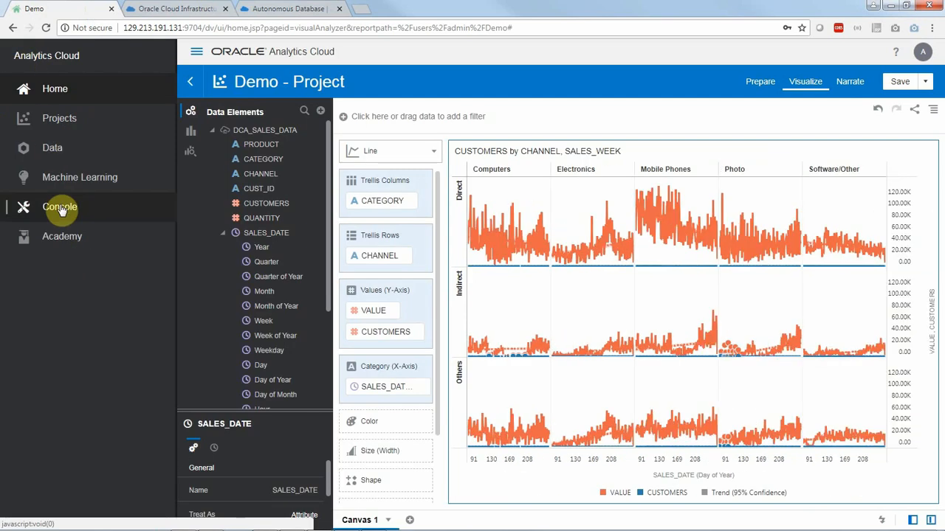
left_click(61, 208)
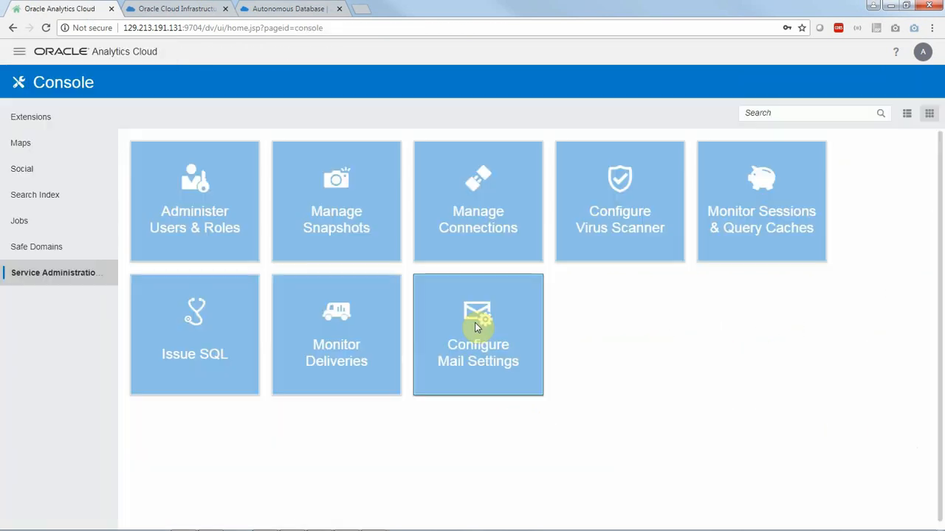
left_click(786, 223)
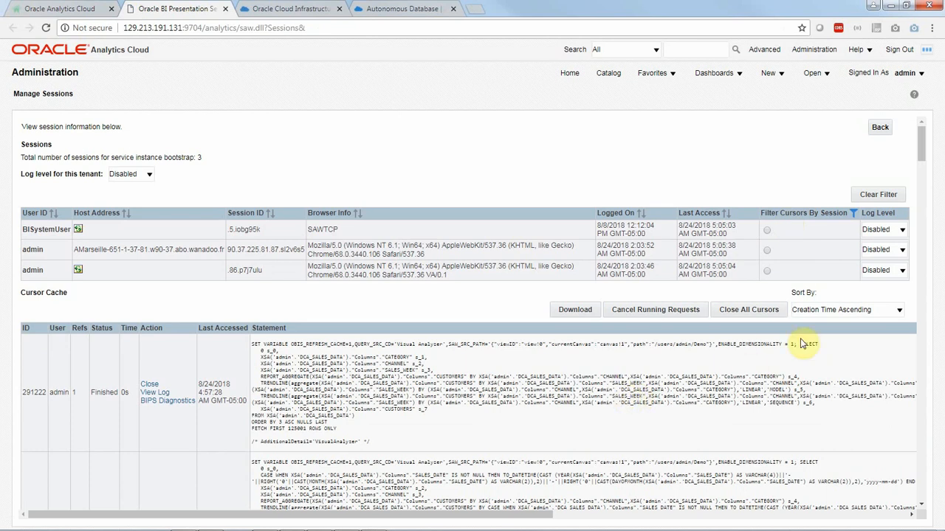
left_click(834, 310)
left_click(836, 332)
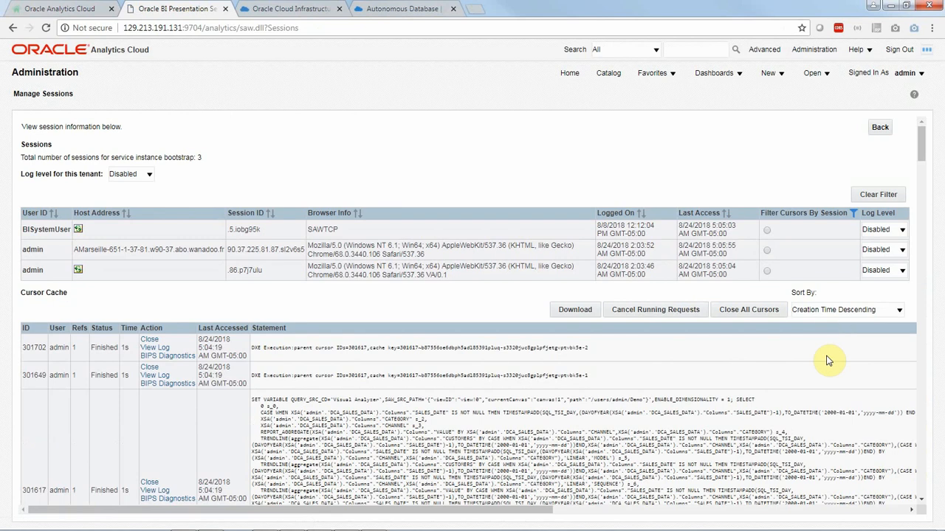
- Open the log of the Demo chart's newest logical query and examine the SQL generated for DCA_SALES_DATA
scroll(808, 389, "down", 2)
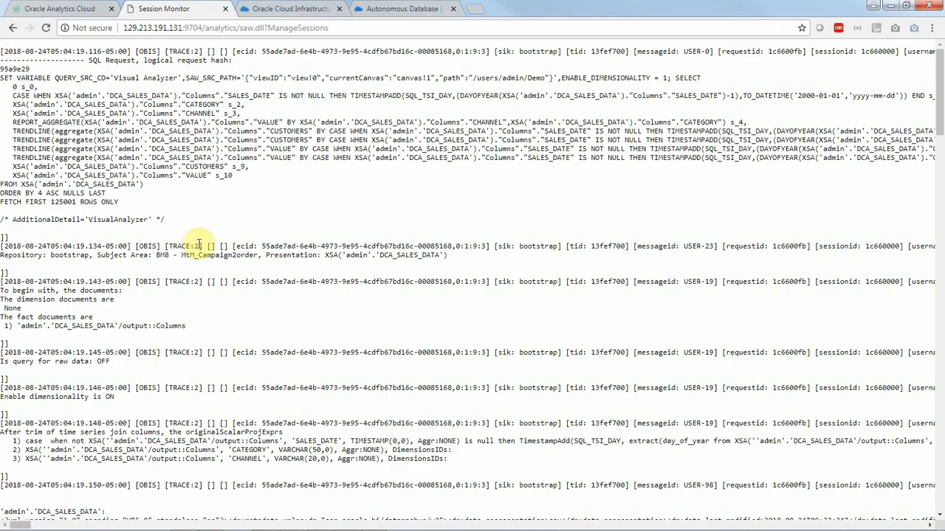
scroll(222, 198, "down", 10)
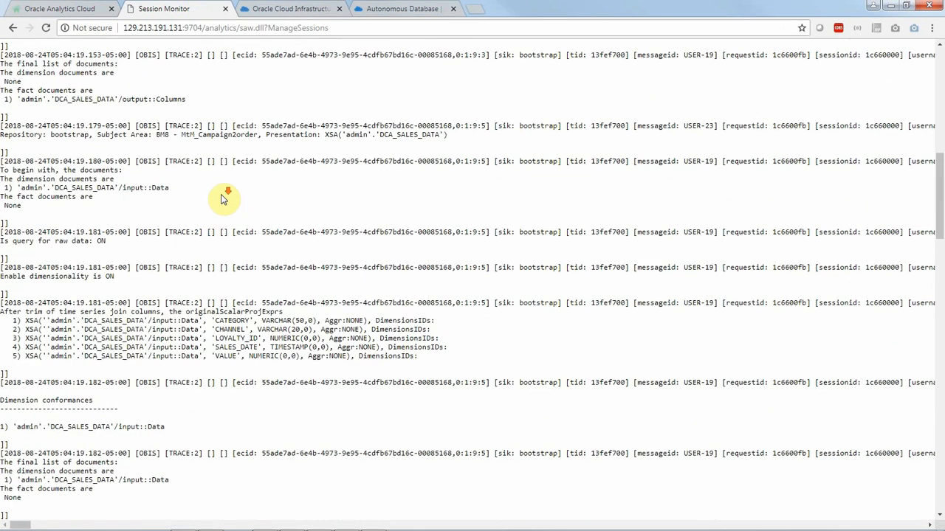
scroll(221, 198, "down", 15)
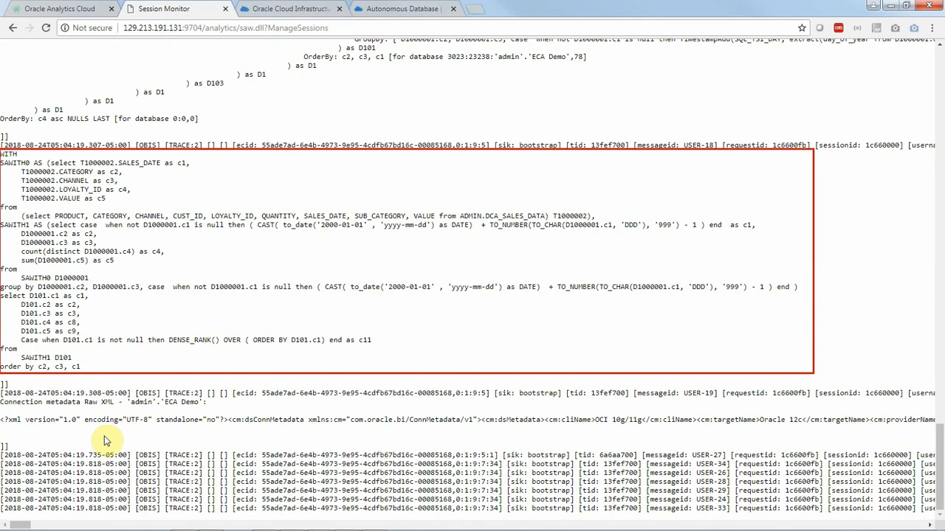
- Close the session monitor, cloud infrastructure and Autonomous Database pages, and go to the Projects page of Oracle Analytics Cloud
left_click(225, 9)
left_click(226, 9)
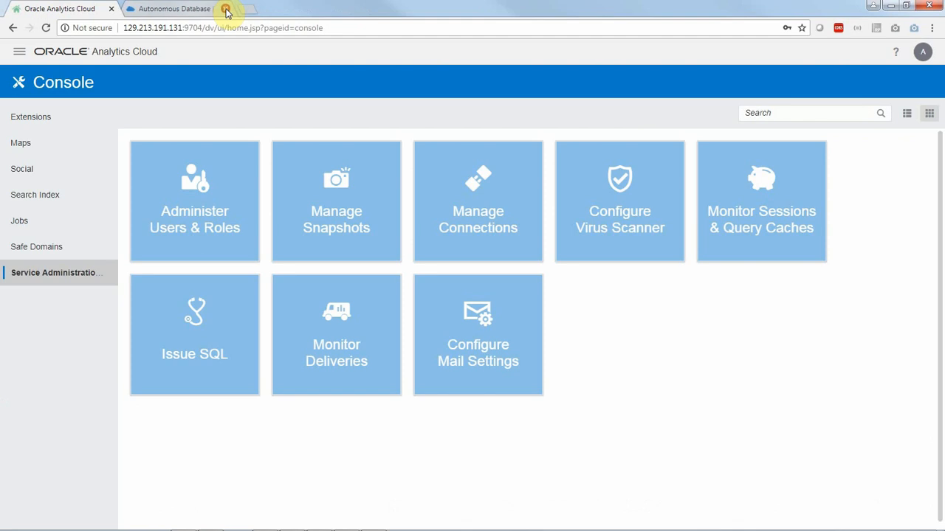
left_click(225, 9)
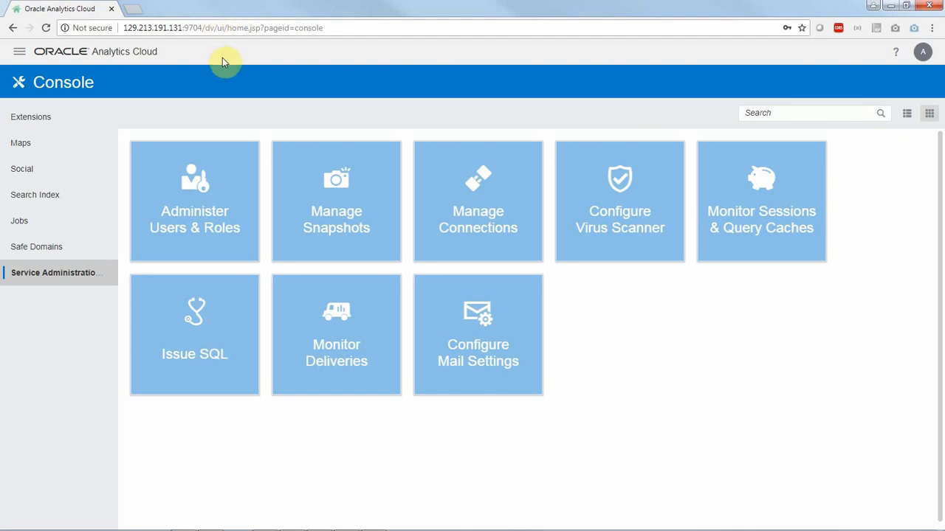
left_click(19, 52)
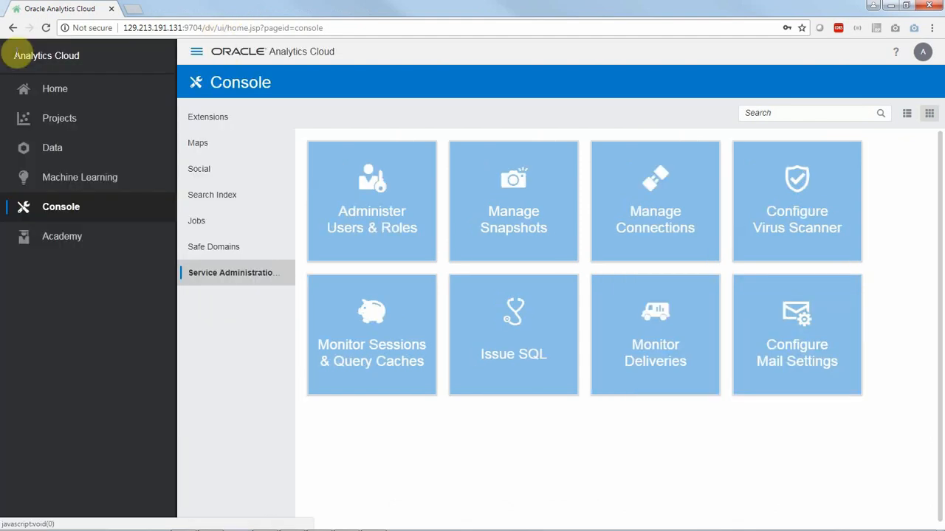
left_click(49, 127)
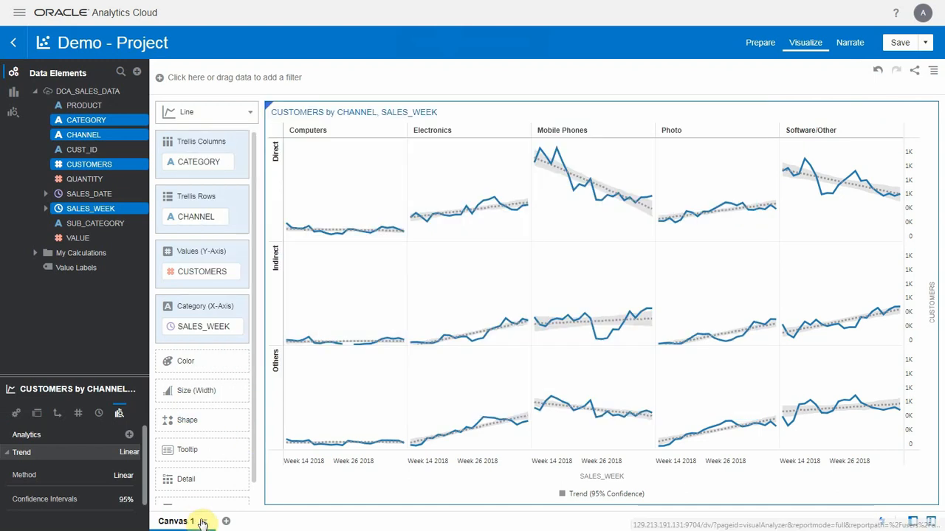
- Duplicate Canvas 1 of the Demo project, and rename the original canvas Quadrant
left_click(204, 522)
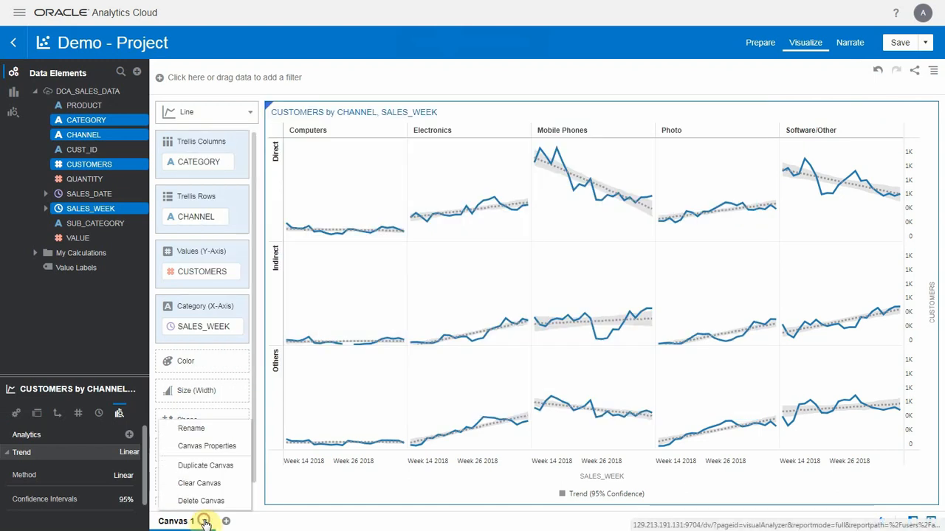
left_click(220, 471)
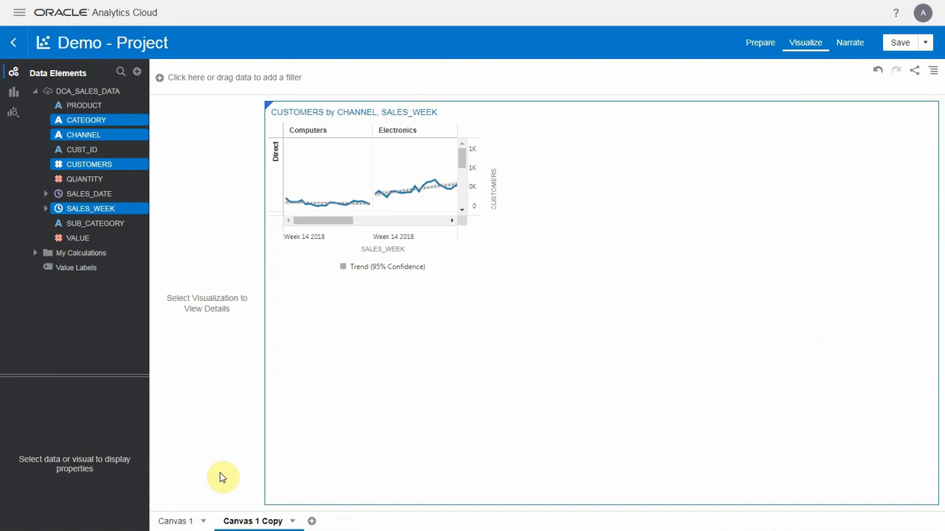
left_click(203, 521)
left_click(193, 429)
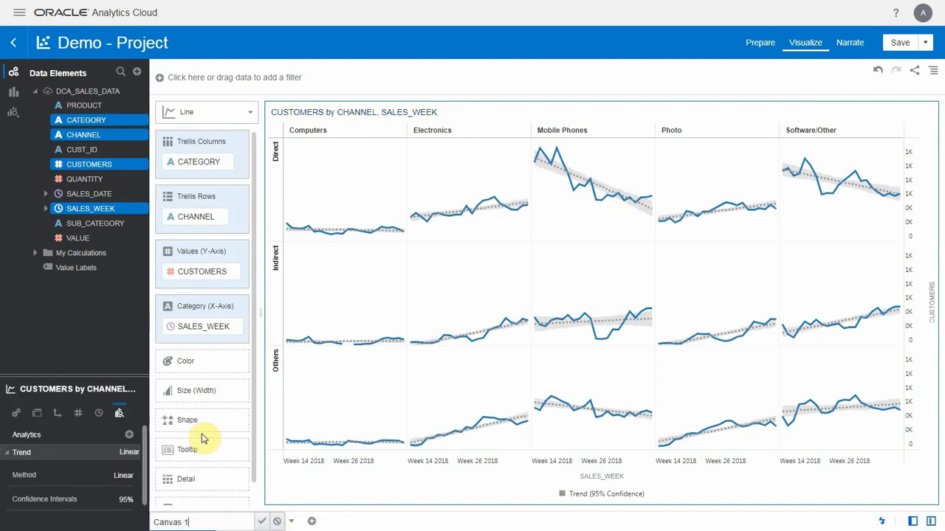
type("Quadrant")
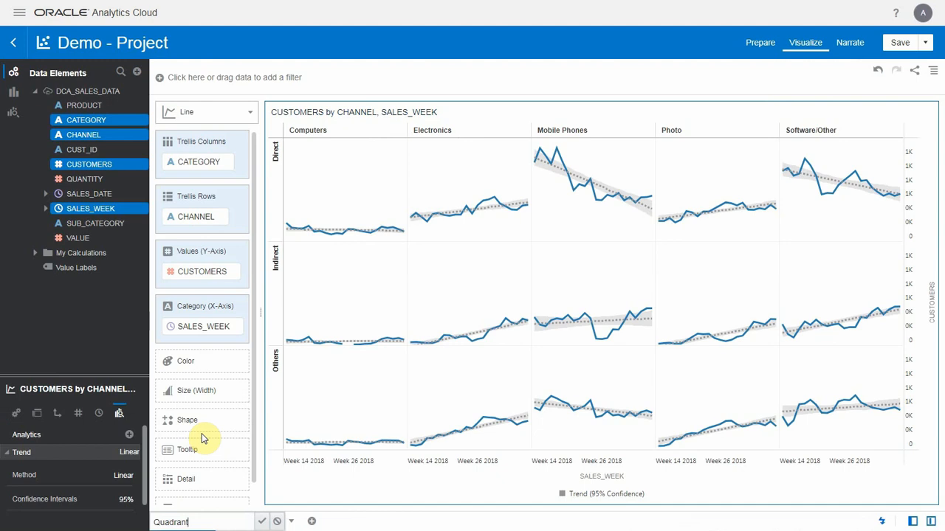
left_click(349, 521)
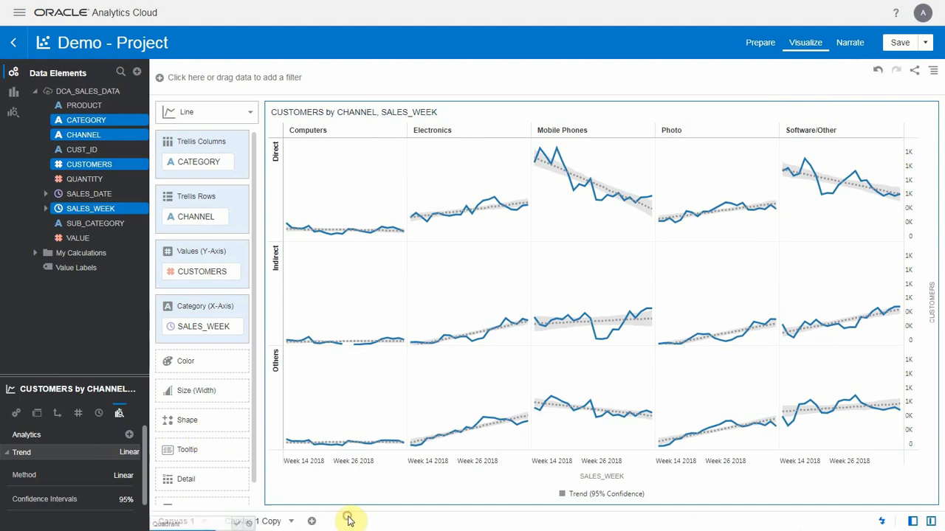
- On Canvas 1 Copy, keep only the Mobile Phones category in the line chart
left_click(273, 521)
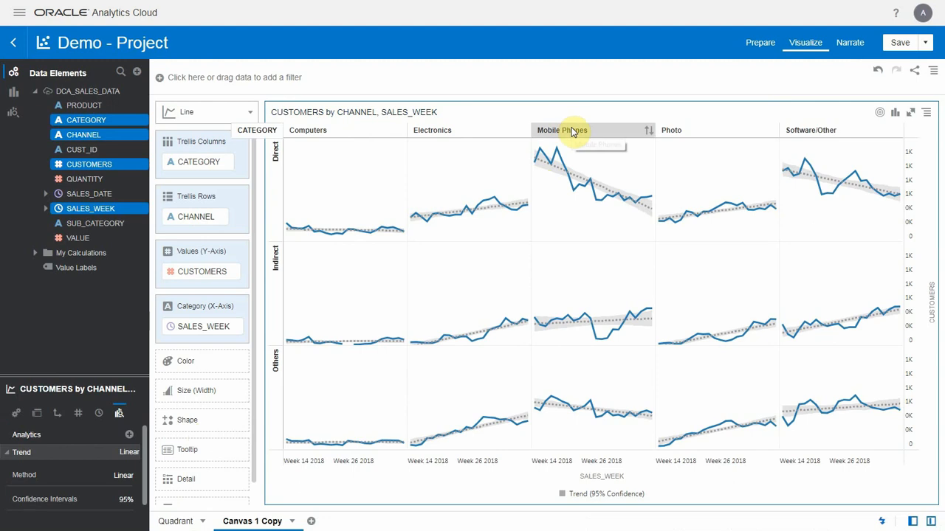
right_click(572, 131)
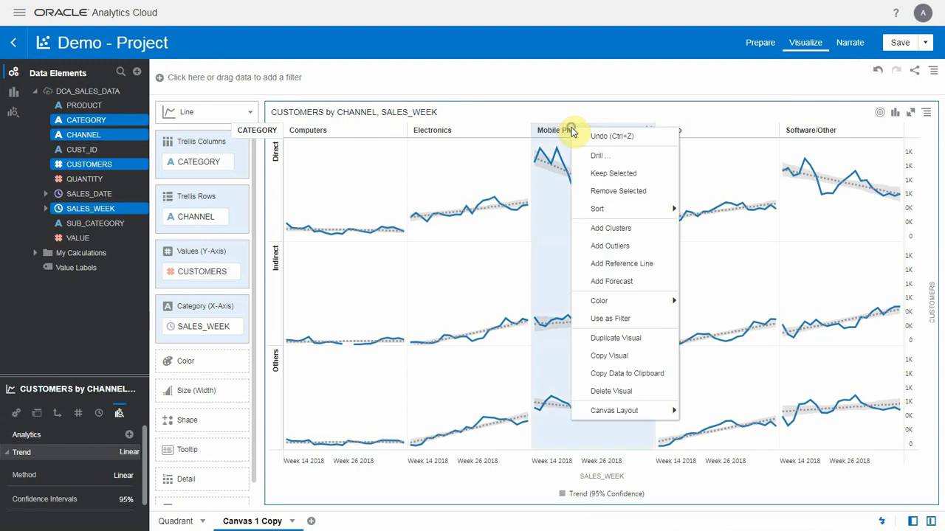
left_click(633, 178)
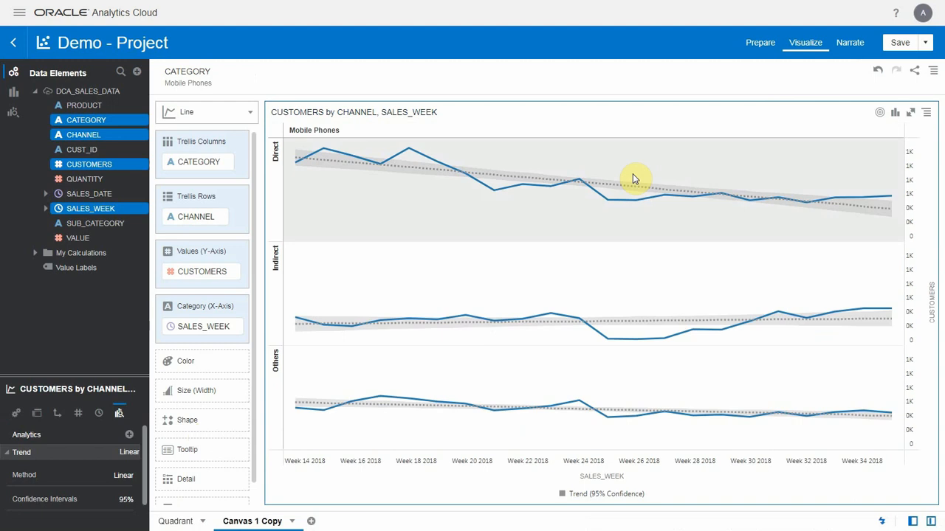
- Move CHANNEL from the line chart's trellis rows to Color, and remove the linear trend line
left_click(196, 219)
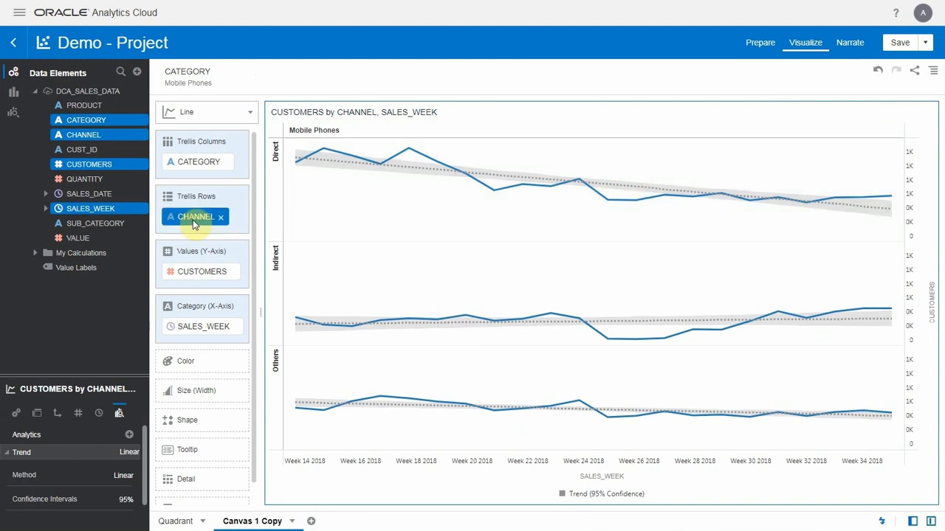
left_click_drag(194, 224, 193, 367)
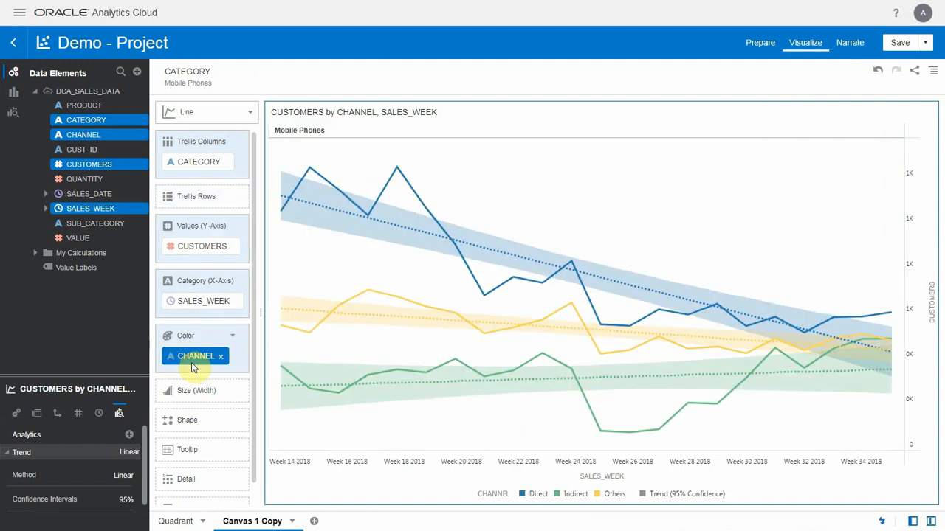
left_click(134, 453)
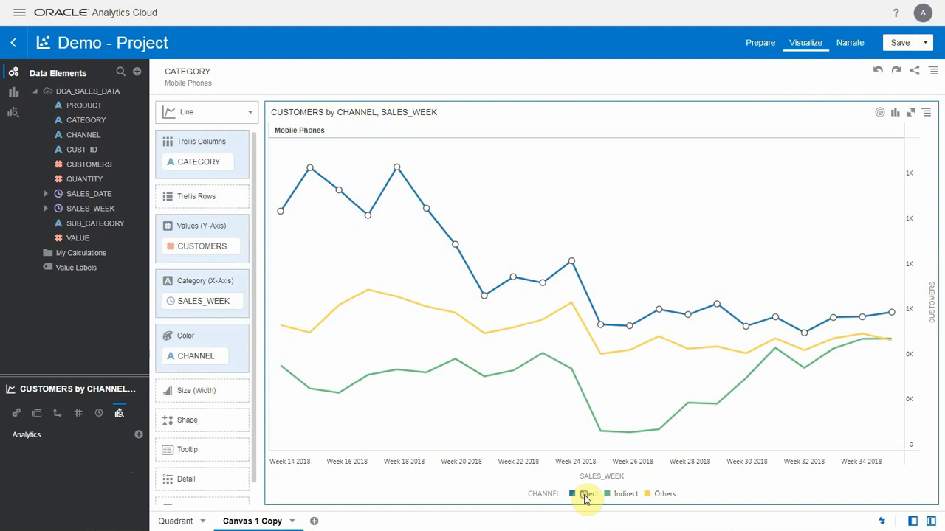
- Drill the line chart's Direct channel down to SUB_CATEGORY, and undo the drill
right_click(586, 499)
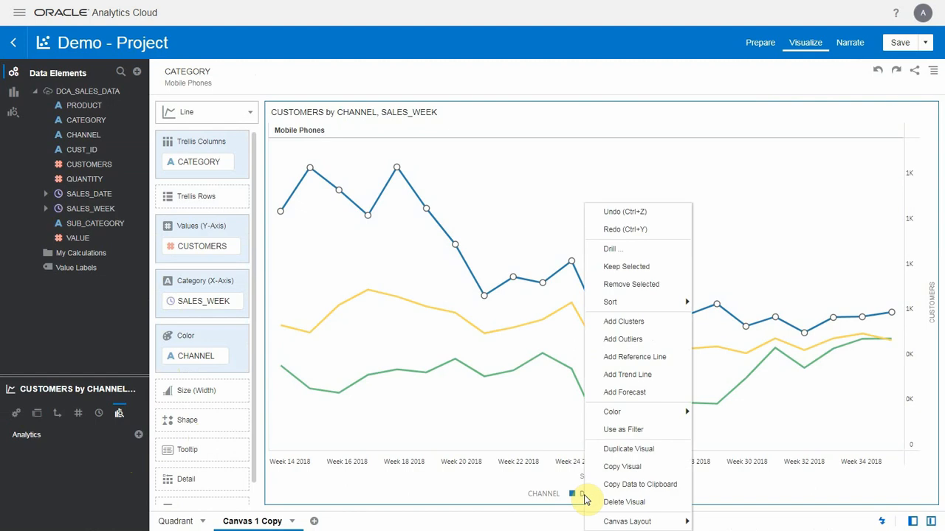
left_click(618, 253)
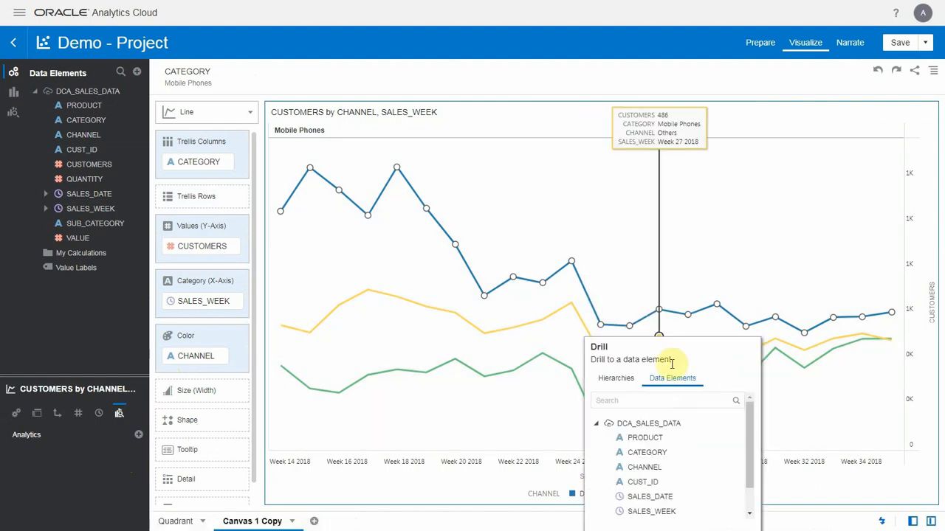
left_click_drag(670, 355, 586, 201)
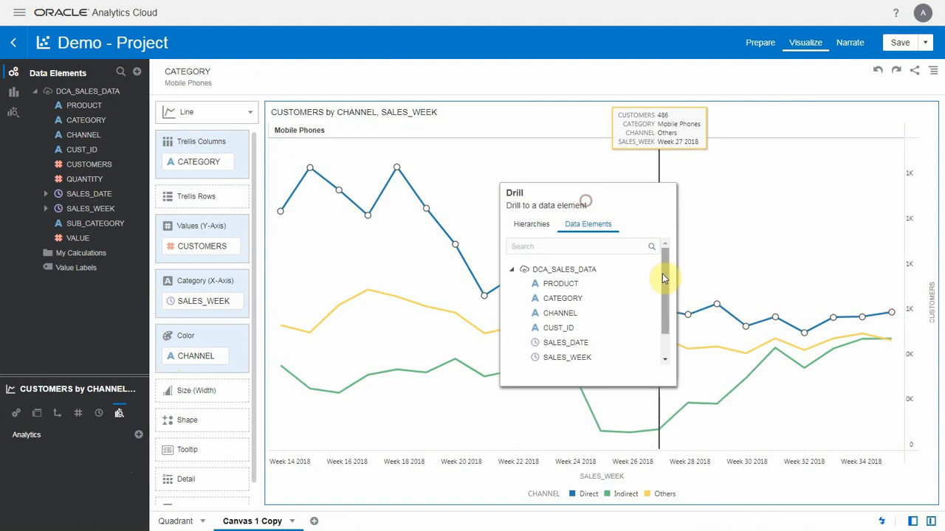
left_click_drag(662, 278, 664, 337)
left_click(561, 345)
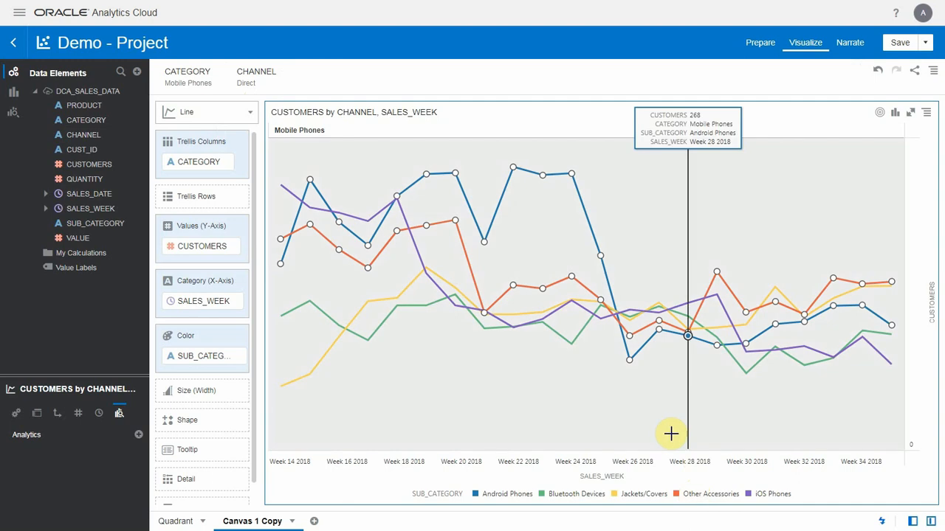
left_click(652, 437)
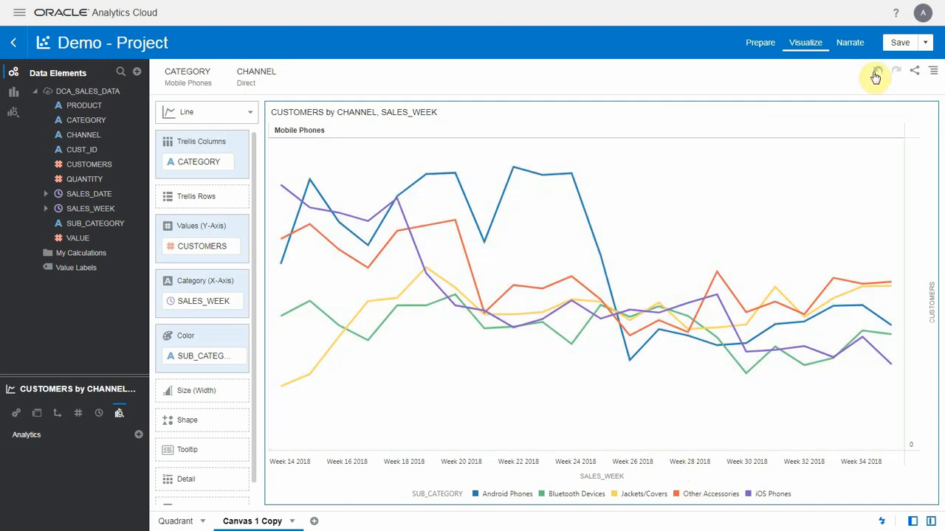
left_click(874, 74)
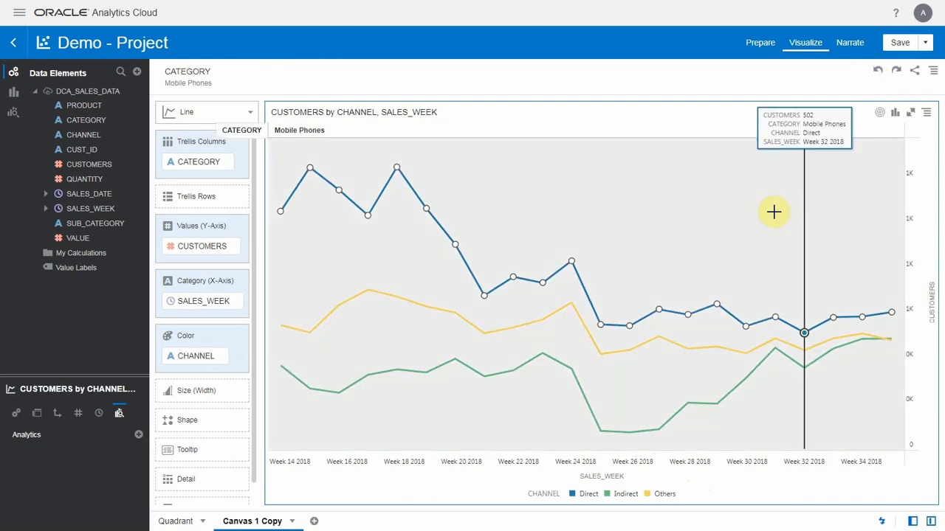
left_click(774, 212)
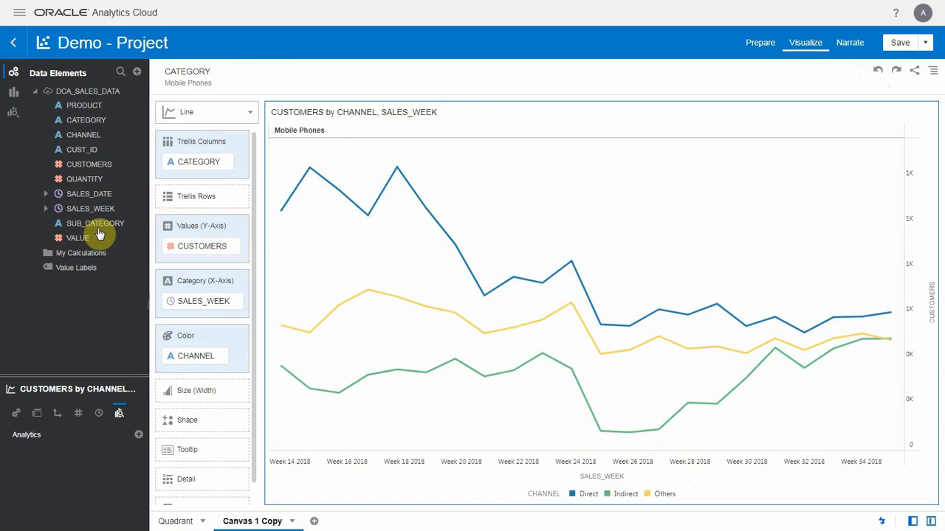
- Create a donut chart of CUSTOMERS by SUB_CATEGORY and place it to the right of the line chart
left_click(98, 227)
left_click(94, 166, "ctrl")
right_click(94, 165)
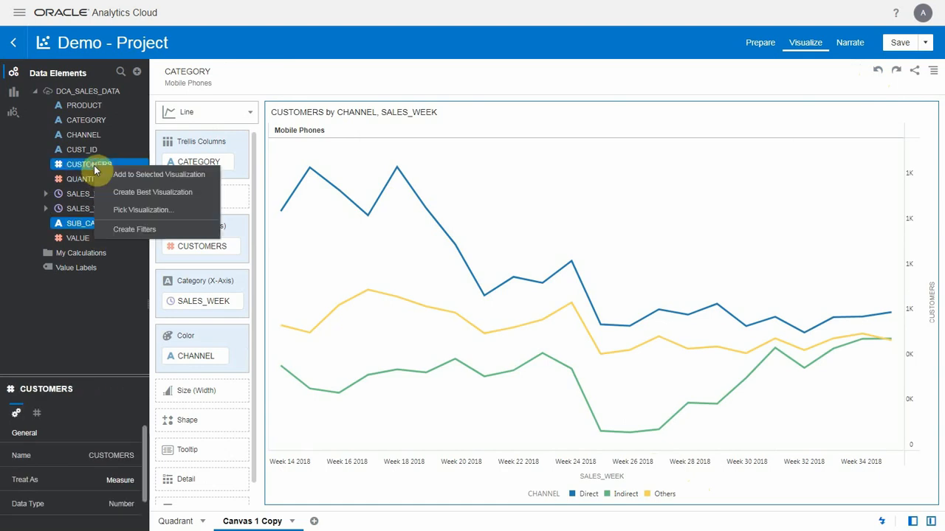
left_click(135, 212)
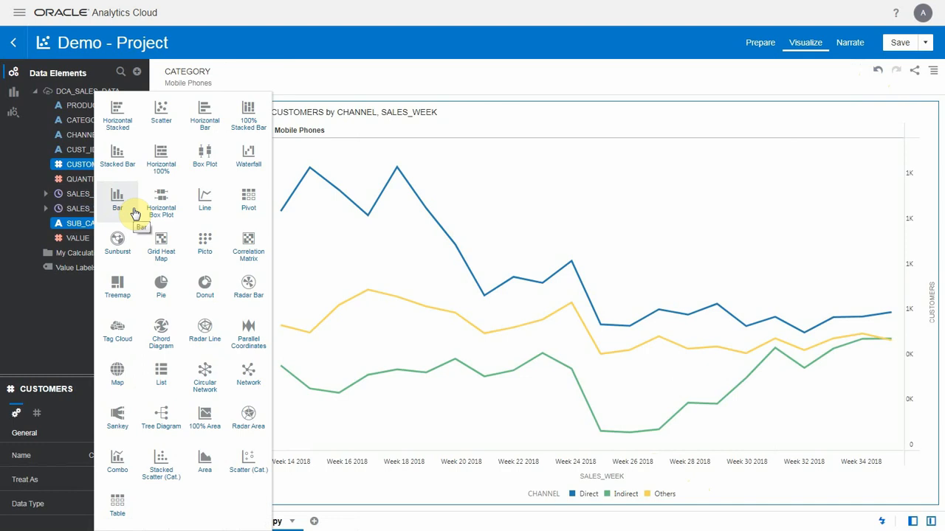
left_click(202, 288)
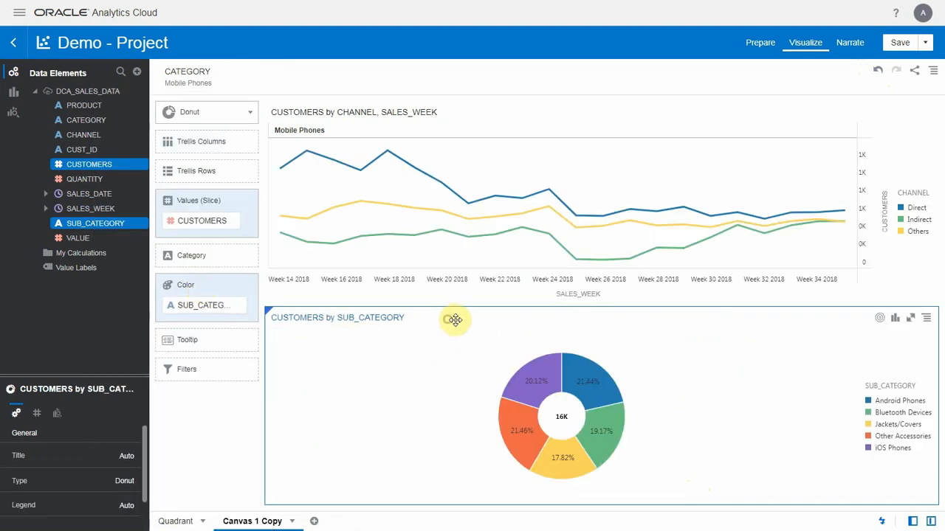
left_click_drag(453, 318, 730, 307)
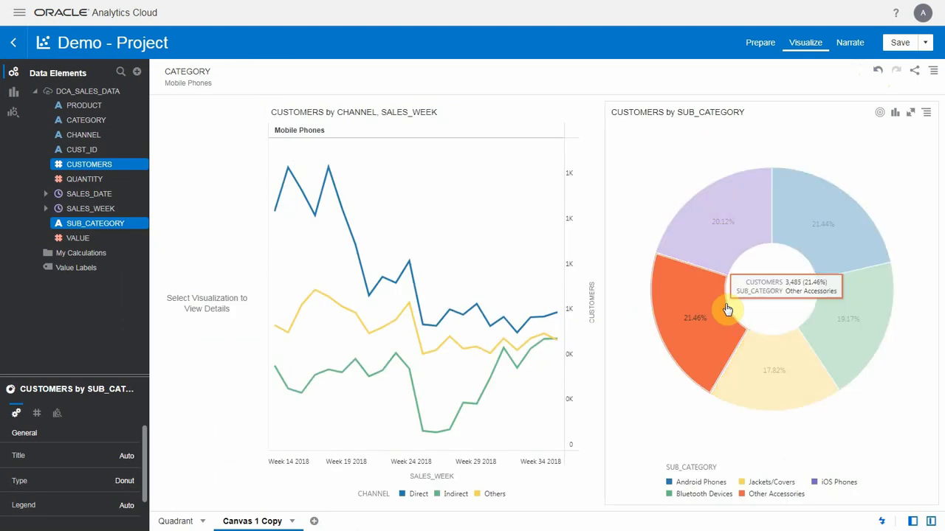
- Try the treemap type on the CUSTOMERS by SUB_CATEGORY chart, and switch it back to a donut
left_click(894, 114)
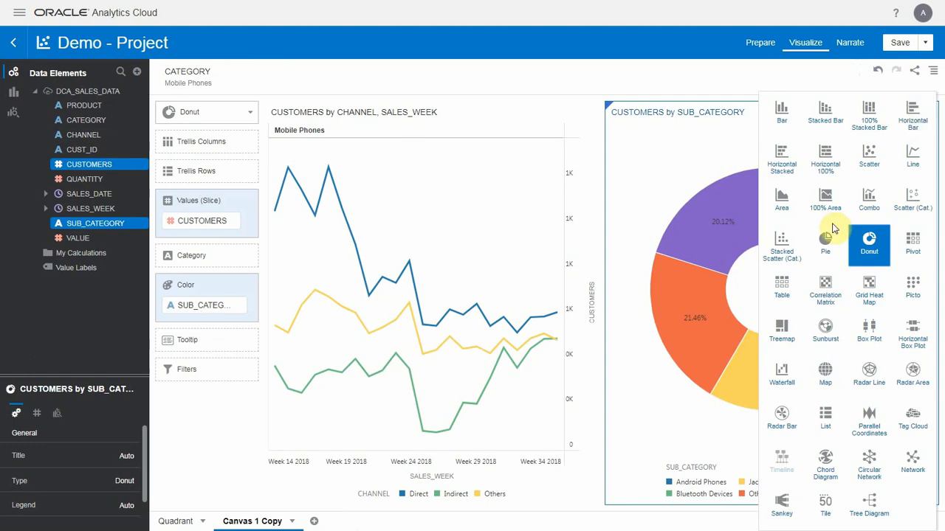
left_click(777, 326)
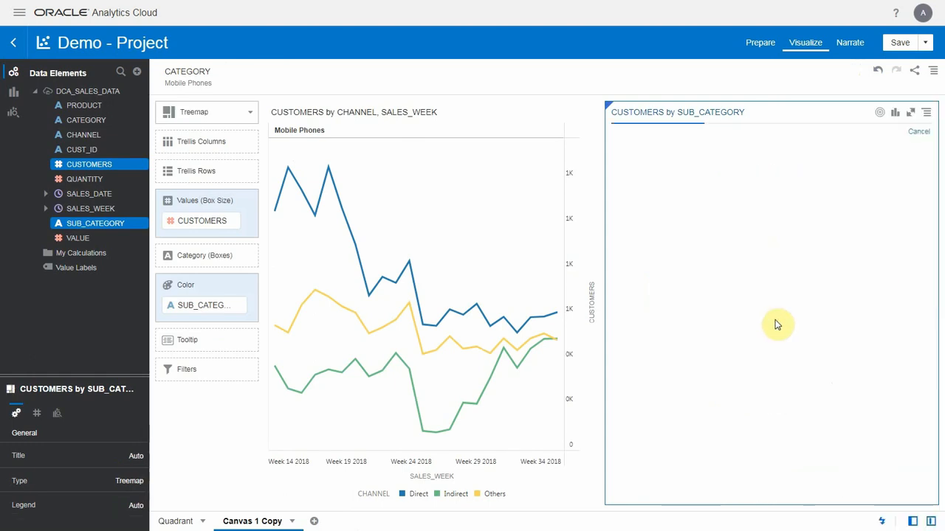
left_click(894, 115)
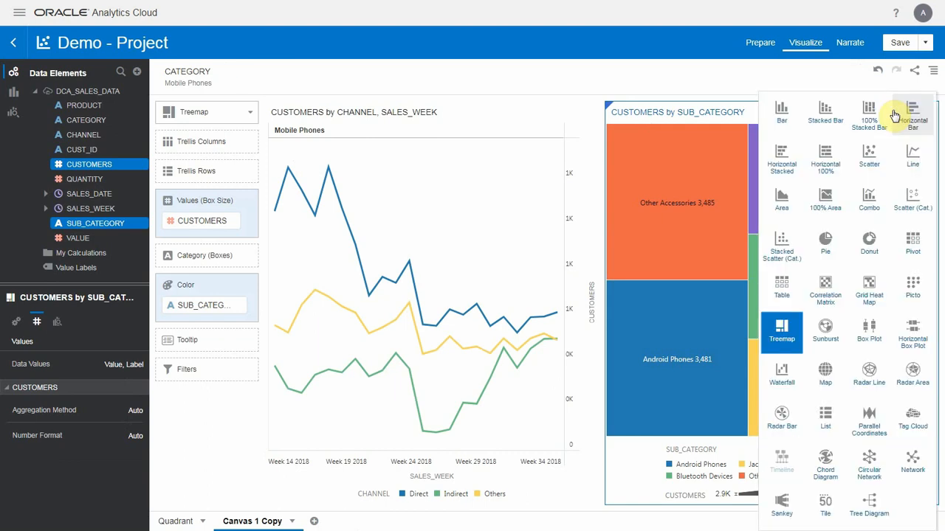
left_click(881, 238)
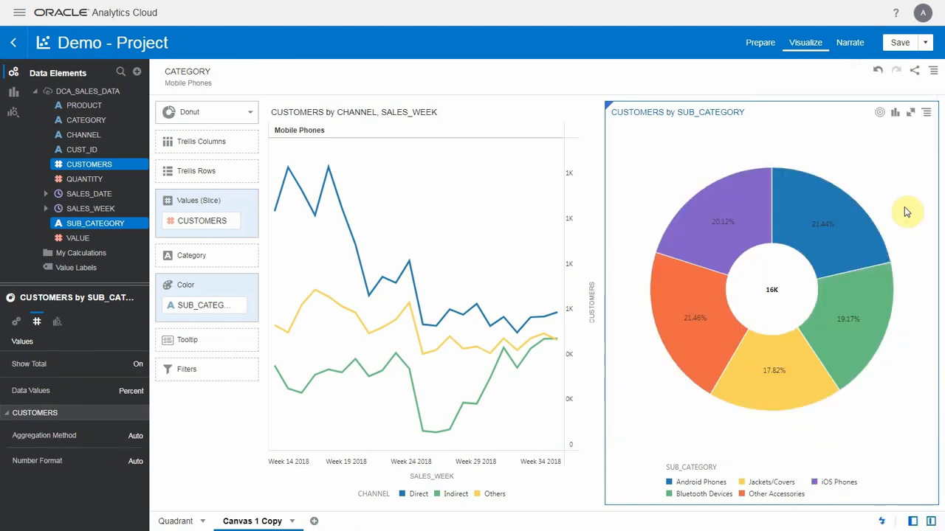
- Add Label to the donut chart's Percent data values, and use the donut as a filter for the canvas
left_click(133, 392)
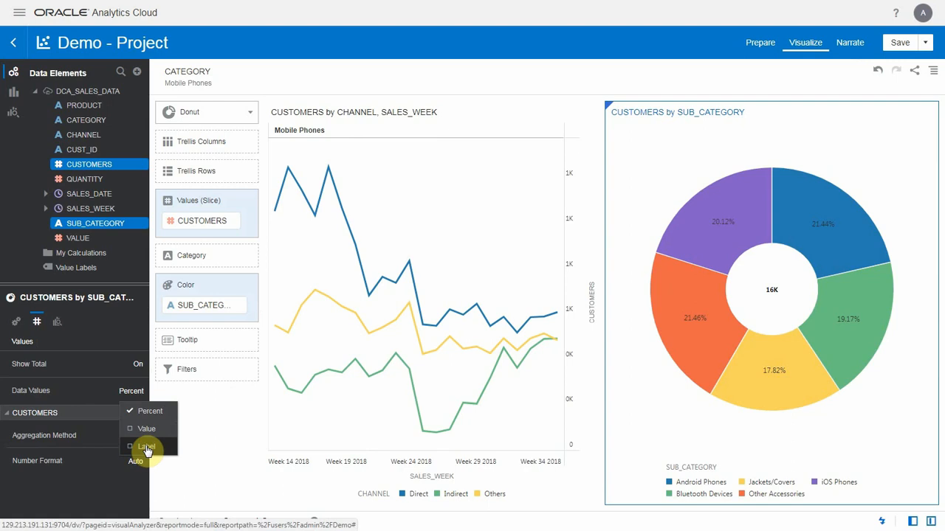
left_click(146, 447)
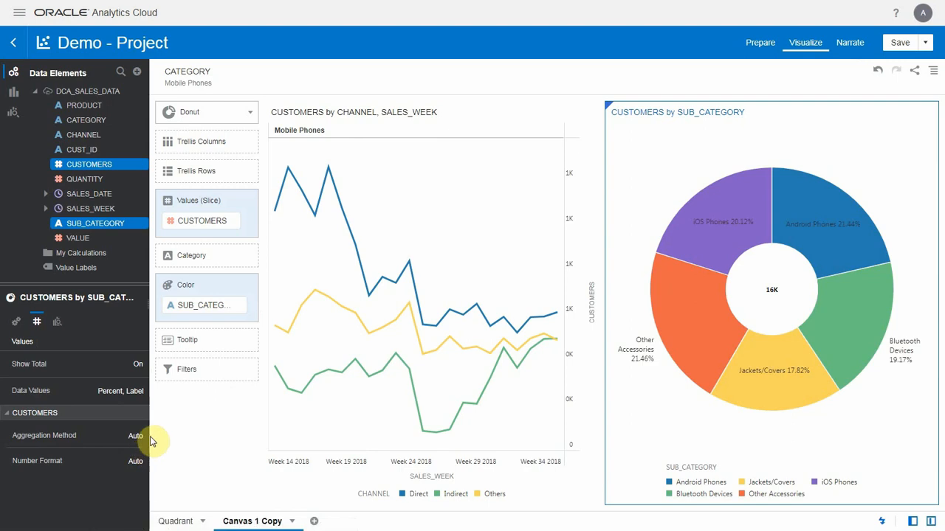
mouse_move(924, 138)
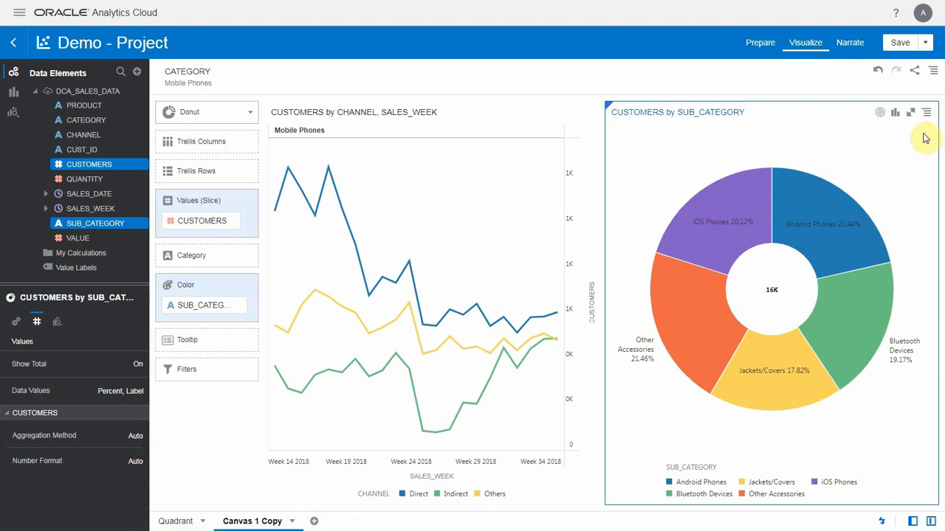
right_click(861, 174)
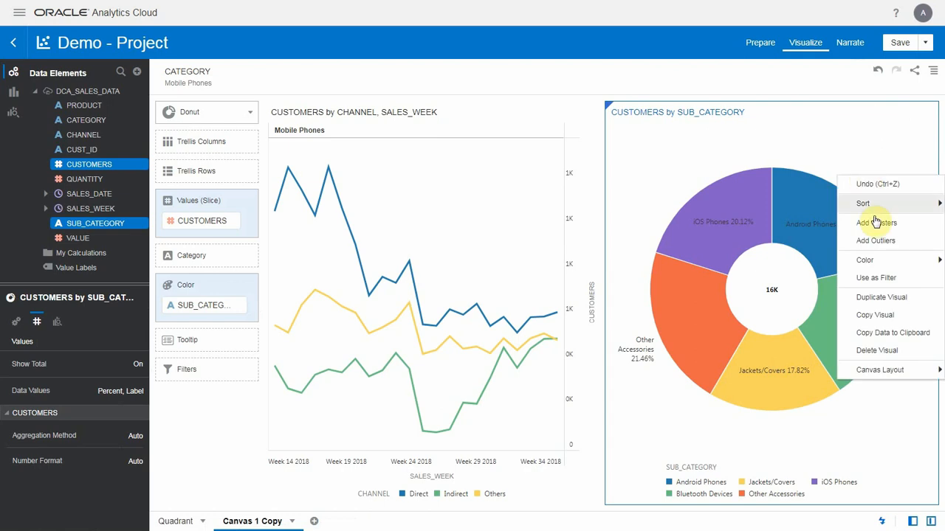
left_click(885, 279)
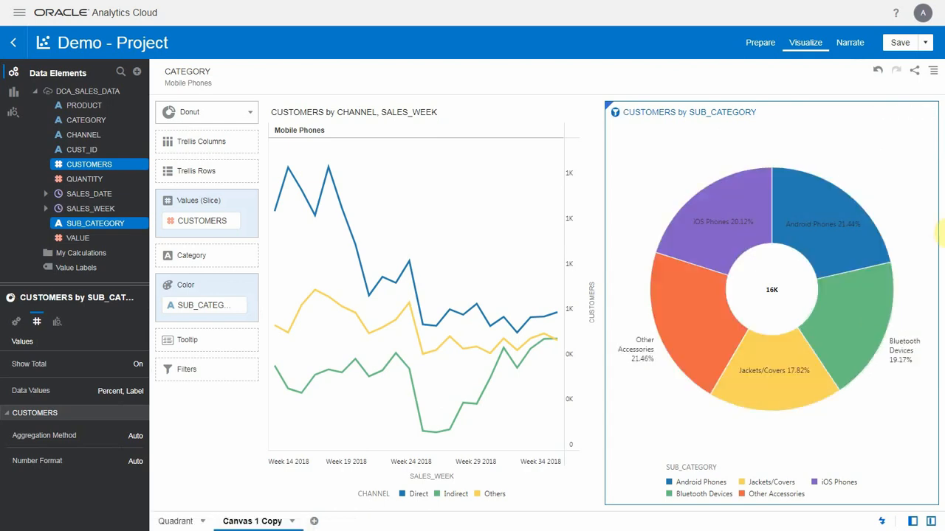
- Filter the line chart through the donut by Android Phones, Jackets/Covers and iOS Phones in turn, ending with Android Phones and iOS Phones together
left_click(820, 212)
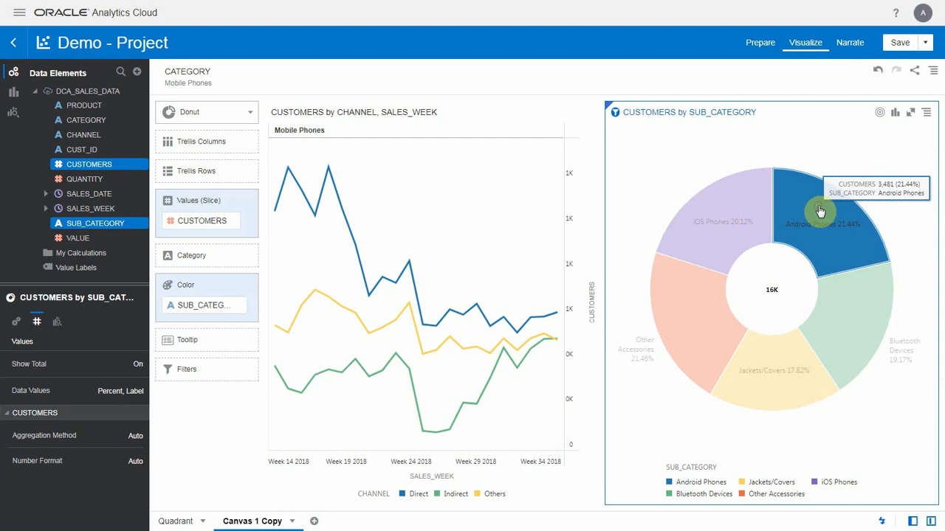
left_click(796, 351)
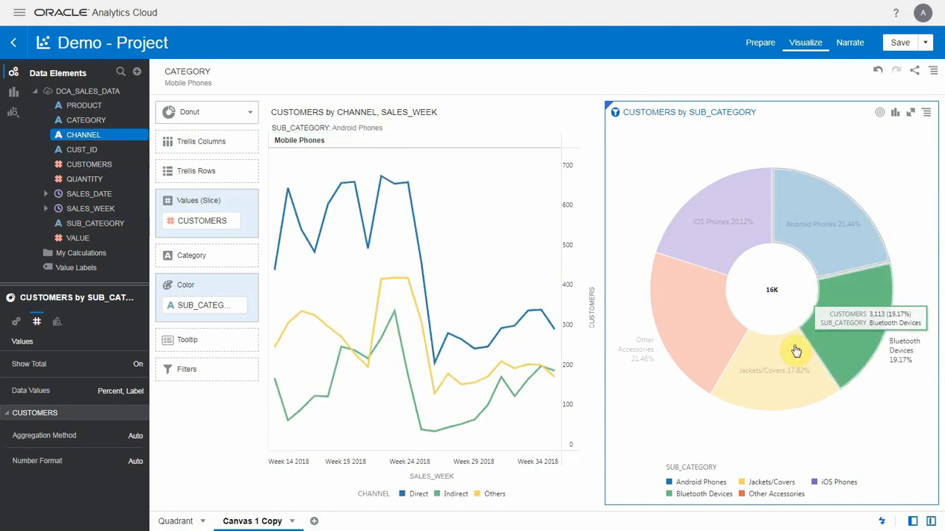
left_click(787, 360)
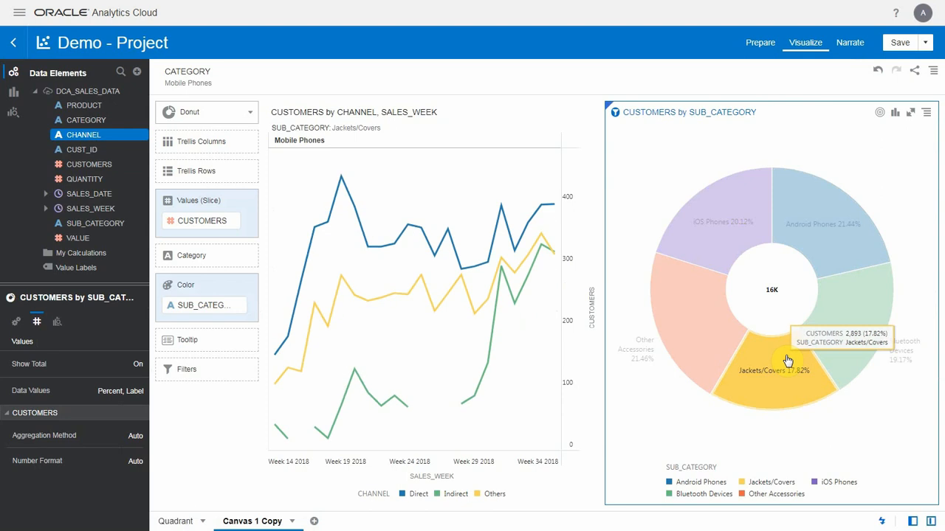
left_click(704, 253)
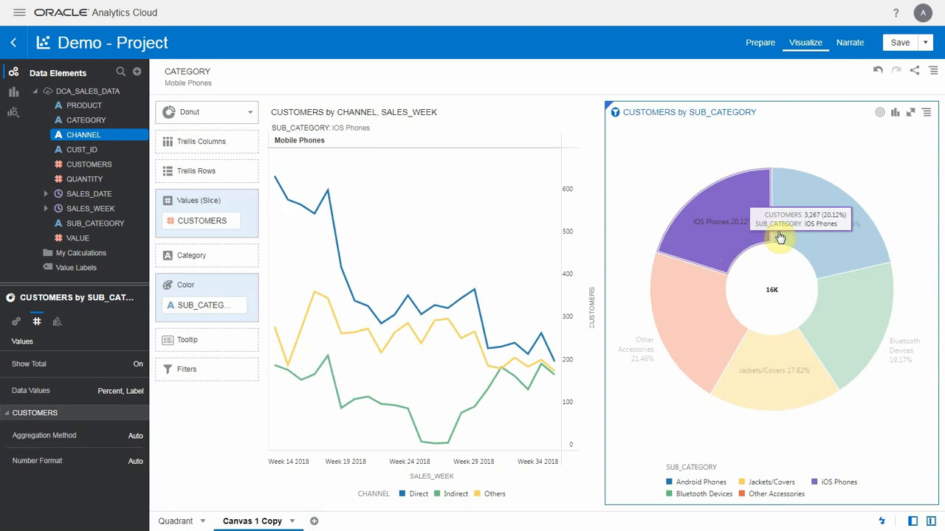
left_click(830, 218, "ctrl")
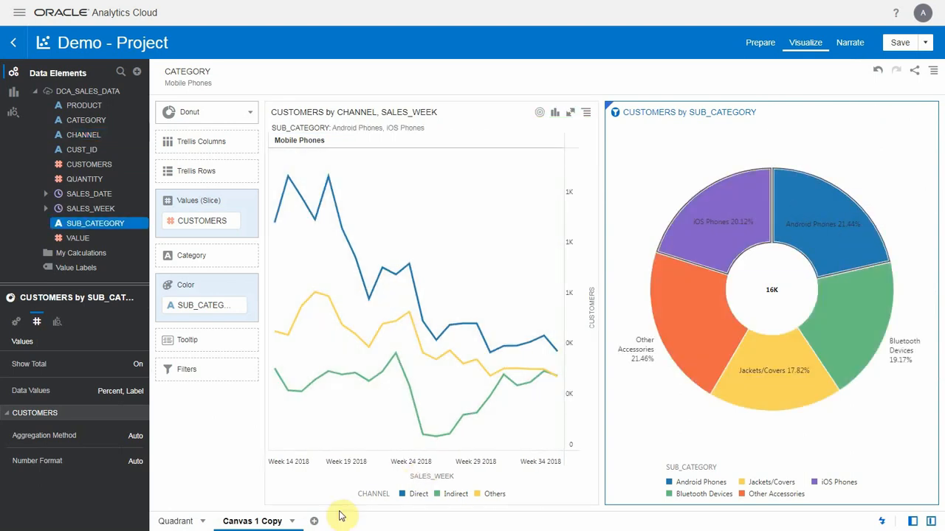
- Duplicate Canvas 1 Copy, and rename the original canvas Phones
left_click(291, 521)
left_click(301, 466)
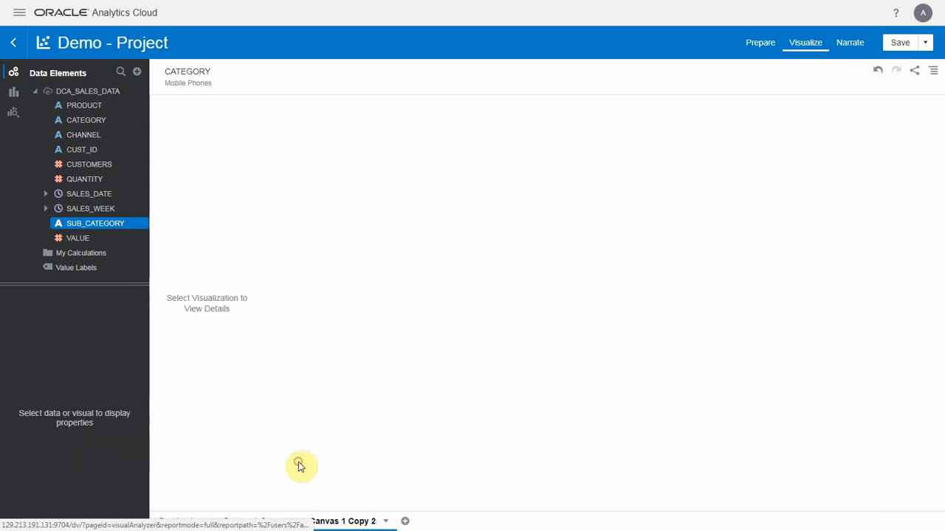
left_click(273, 524)
left_click(290, 522)
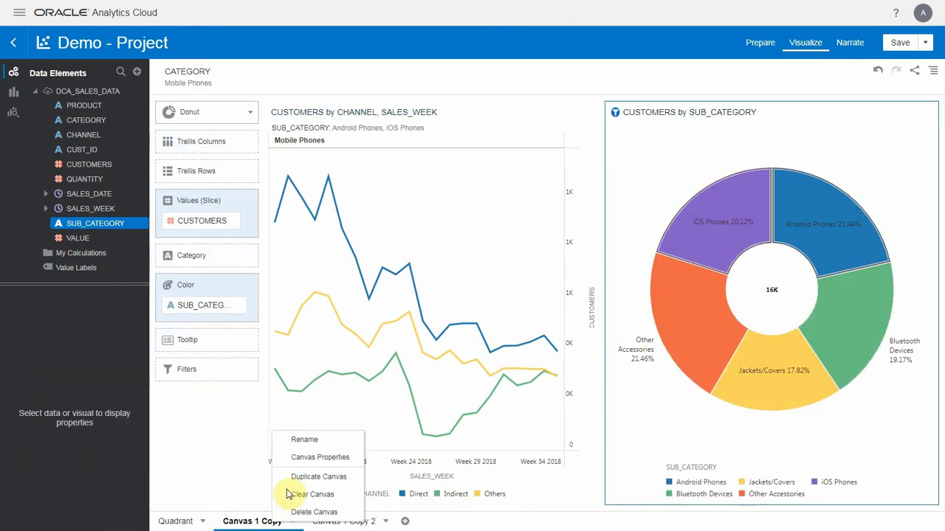
left_click(298, 441)
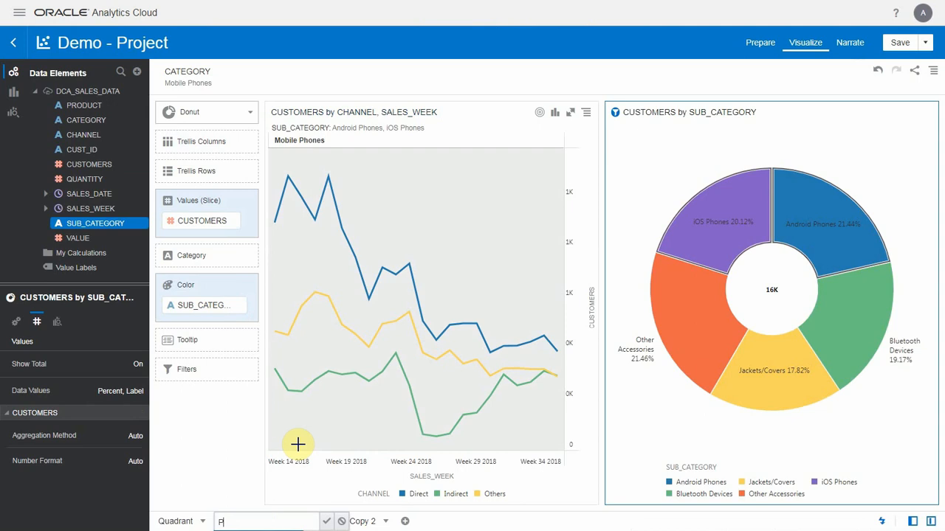
type("Phones")
key("Return")
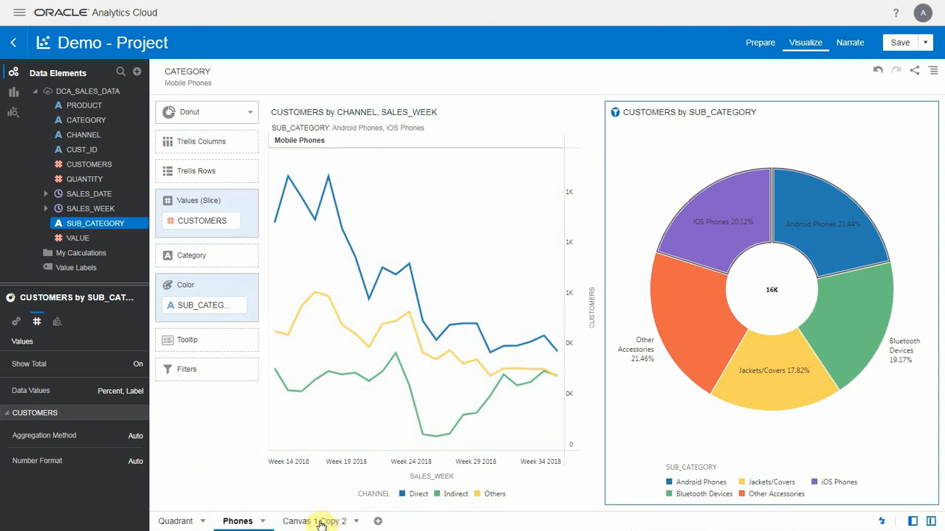
- On Canvas 1 Copy 2, add a SUB_CATEGORY filter that keeps Android Phones and iOS Phones
left_click(319, 521)
left_click_drag(69, 224, 253, 89)
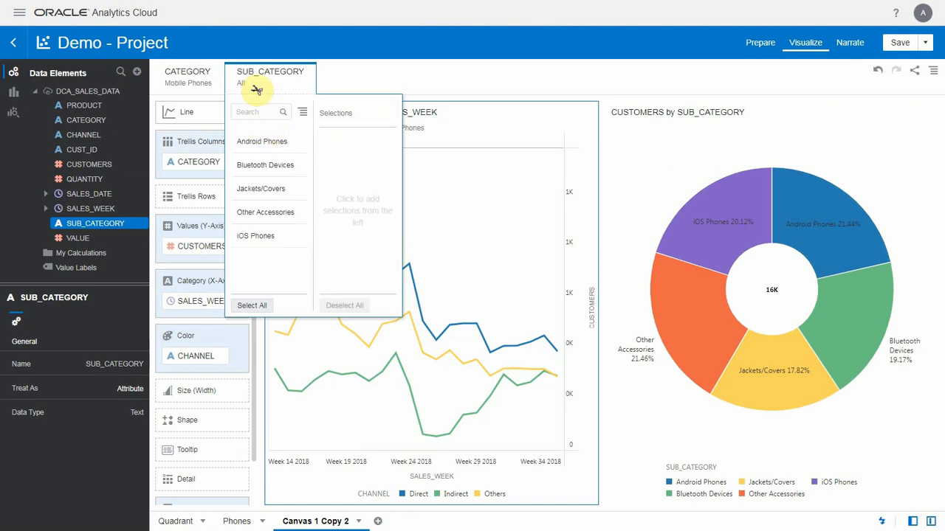
left_click(263, 142)
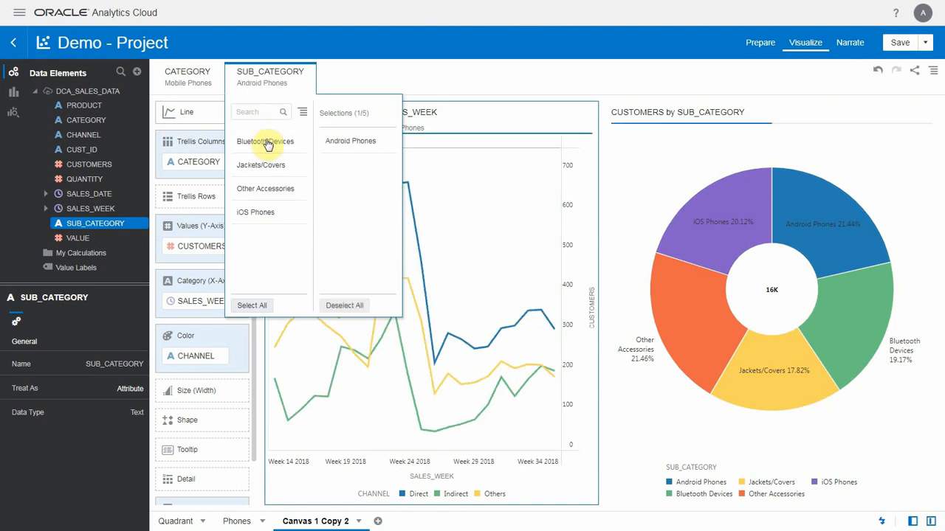
left_click(267, 212)
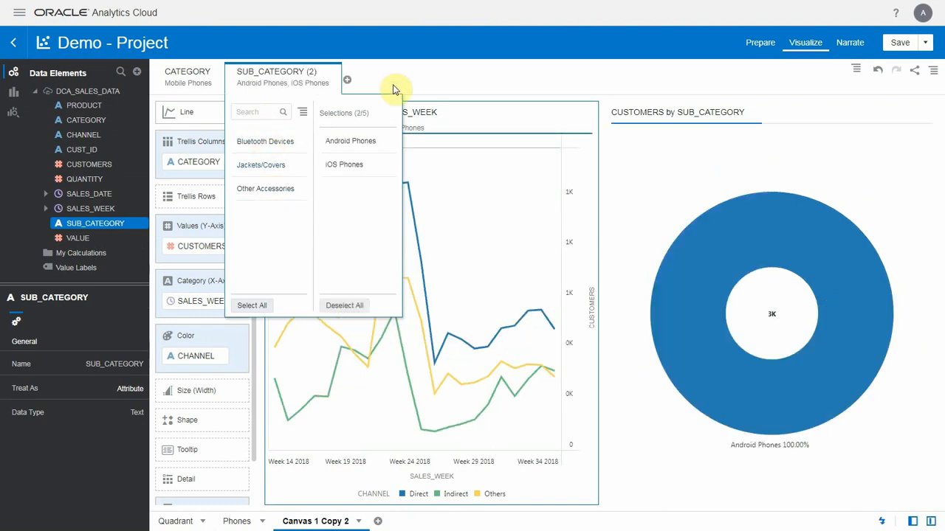
left_click(402, 84)
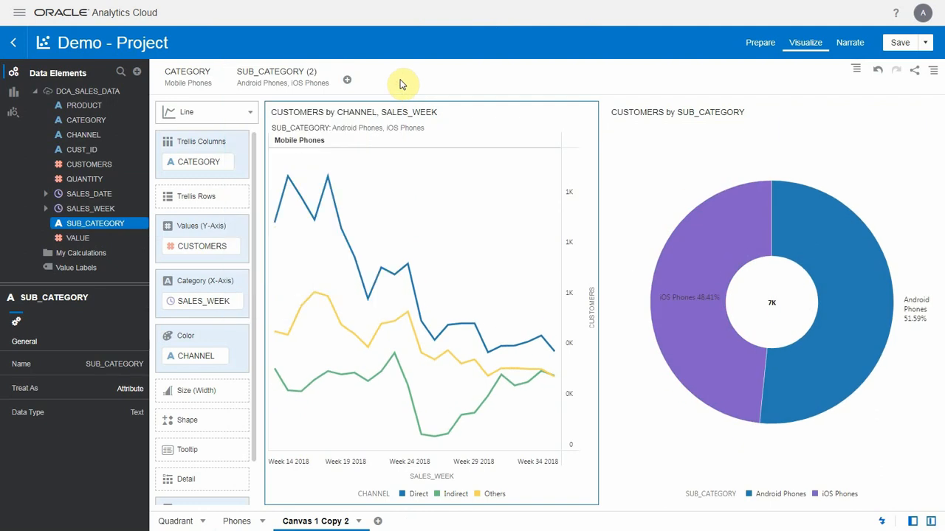
- Add a CHANNEL filter to Canvas 1 Copy 2 that keeps only Direct
left_click(400, 193)
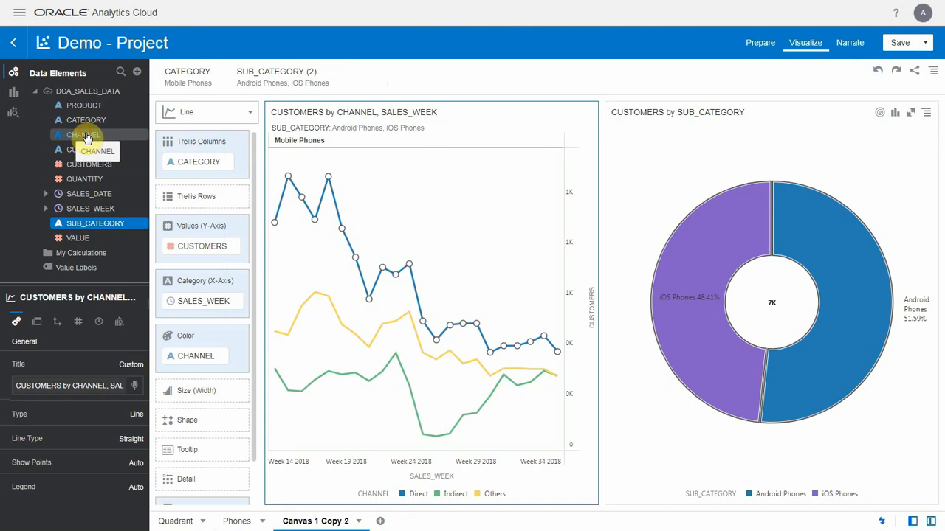
left_click_drag(85, 138, 347, 75)
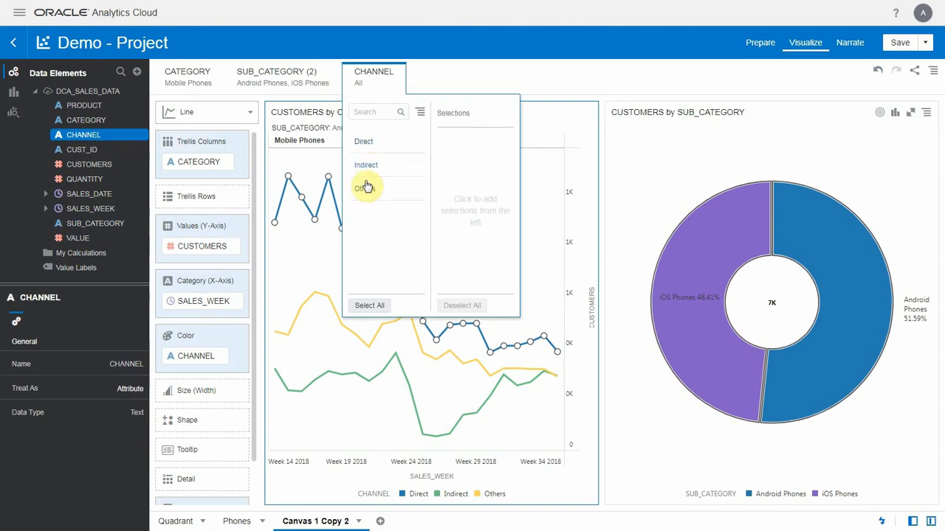
left_click(370, 143)
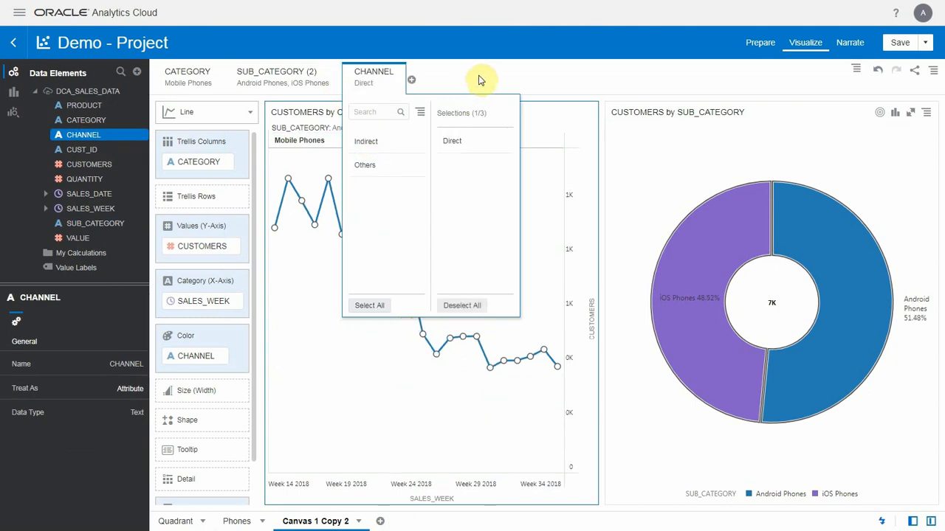
left_click(479, 79)
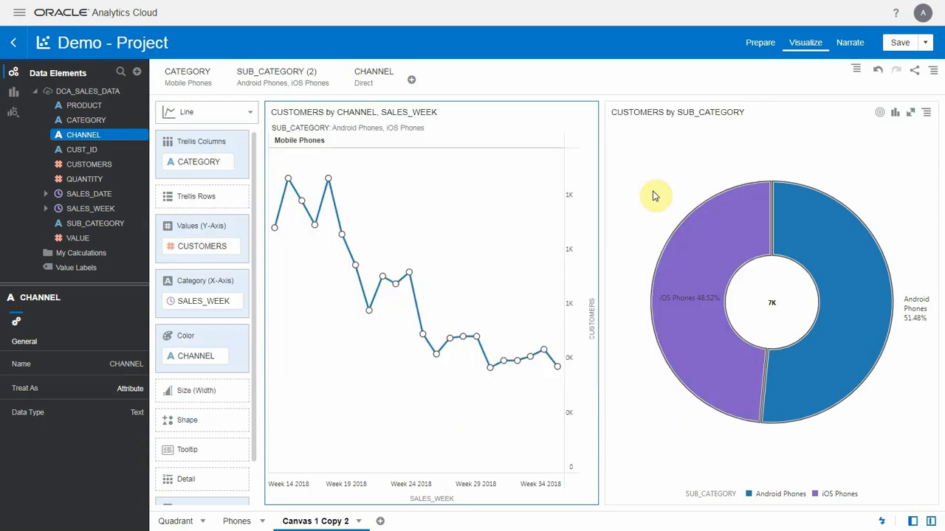
left_click(654, 194)
- Start creating an additional data set for the project from the ECA Demo connection
left_click(136, 73)
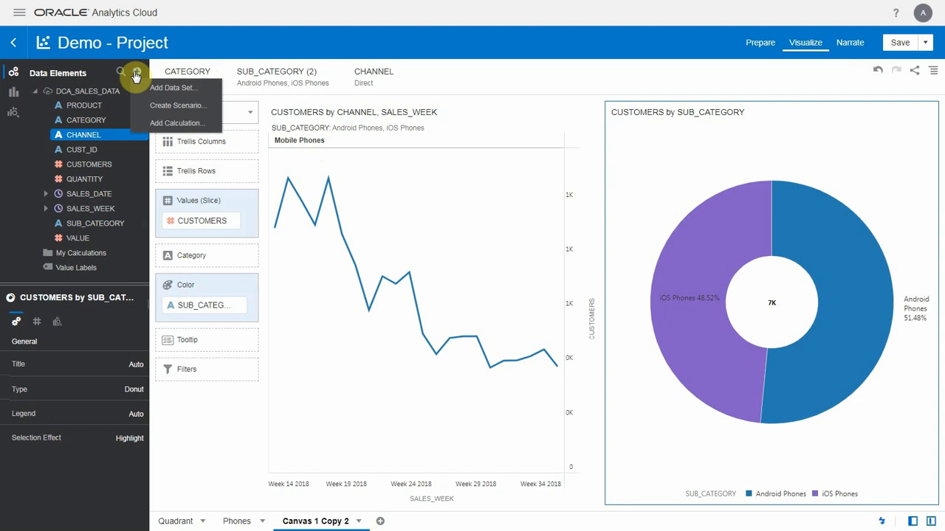
left_click(163, 88)
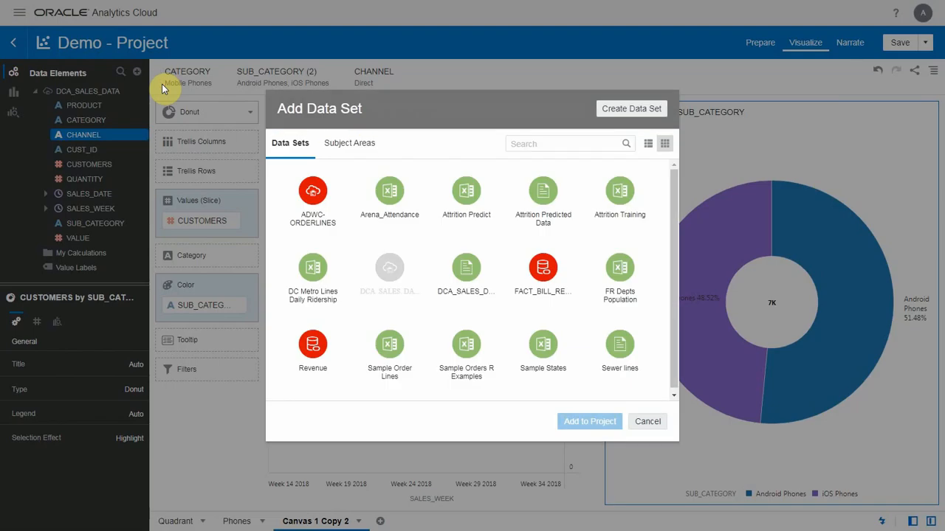
left_click(610, 110)
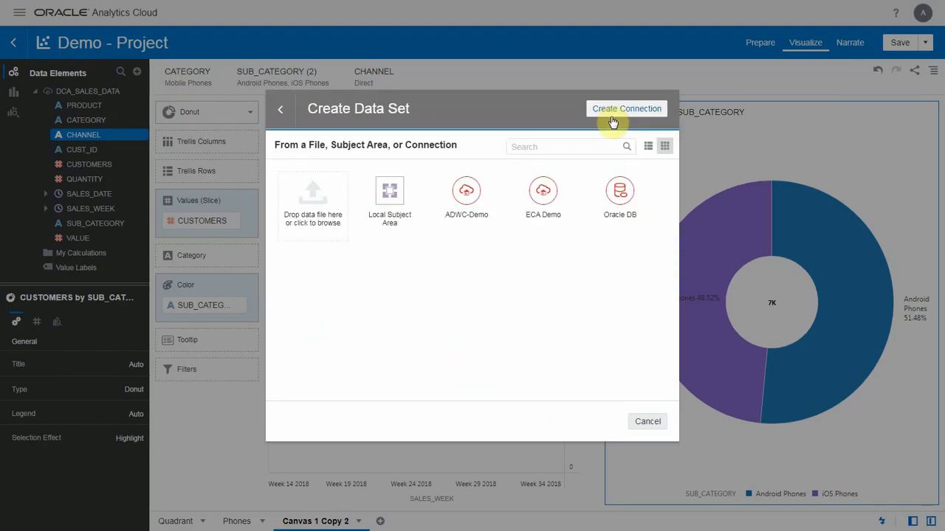
left_click(533, 190)
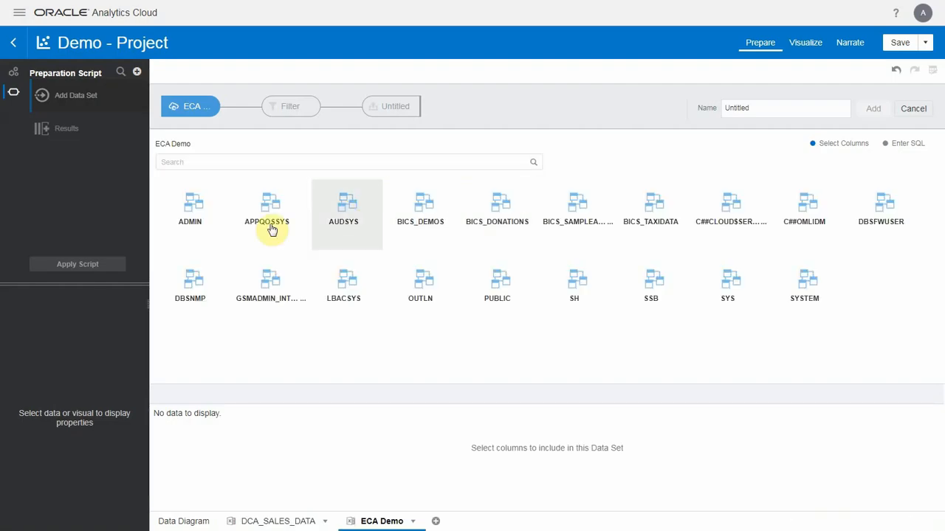
- Search the ADMIN schema for "data", choose the DCA_CUSTOMERS_DATA table, and add it to the project with all its columns
left_click(196, 214)
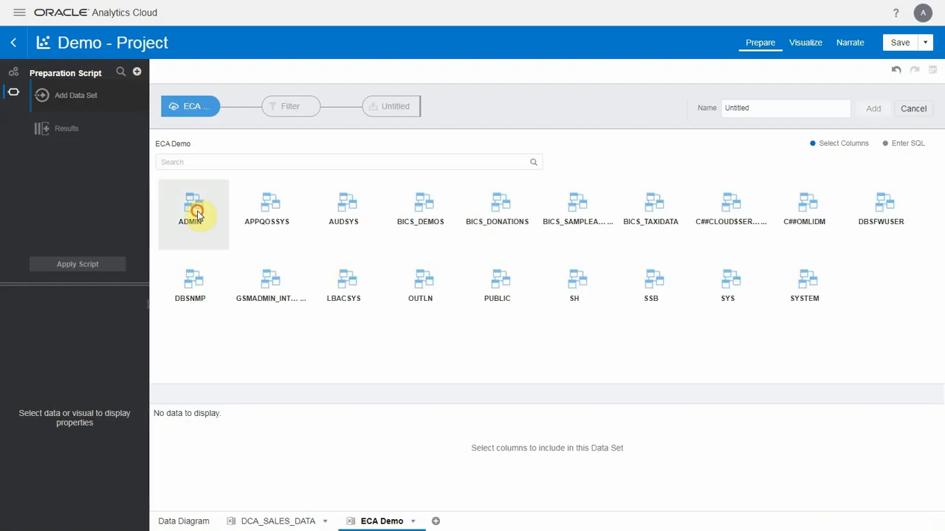
left_click(225, 163)
scroll(362, 183, "down", 5)
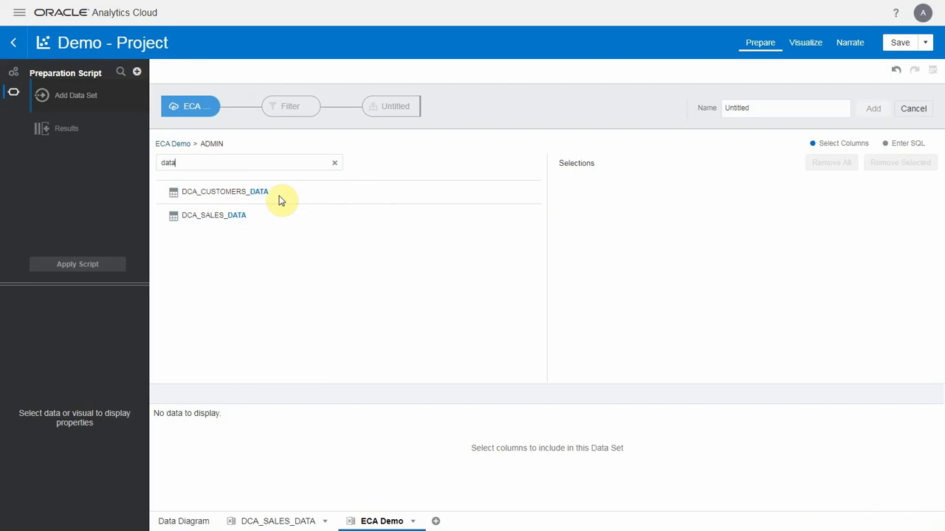
left_click(254, 200)
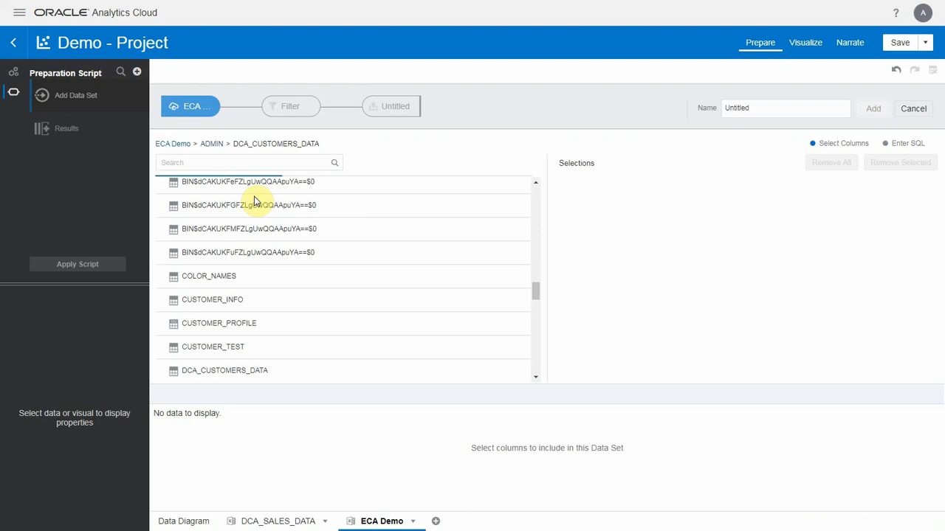
left_click(456, 164)
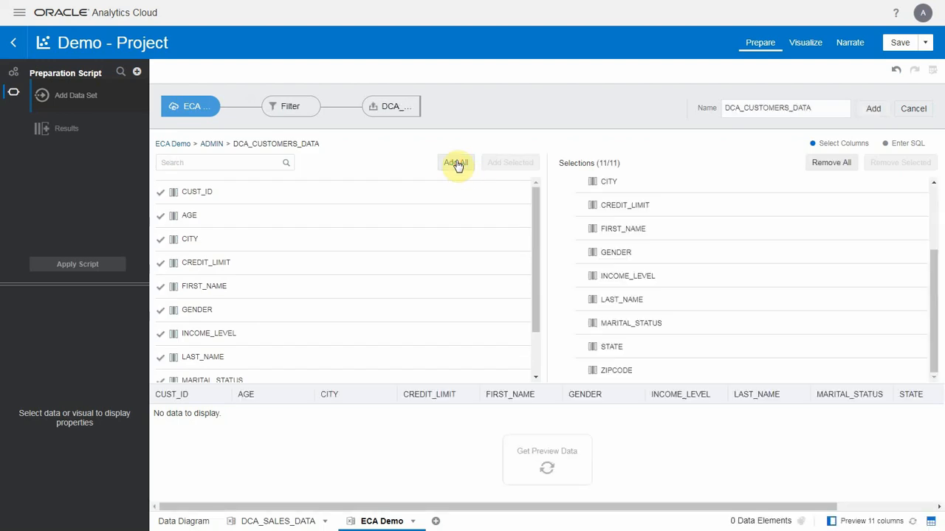
left_click(873, 111)
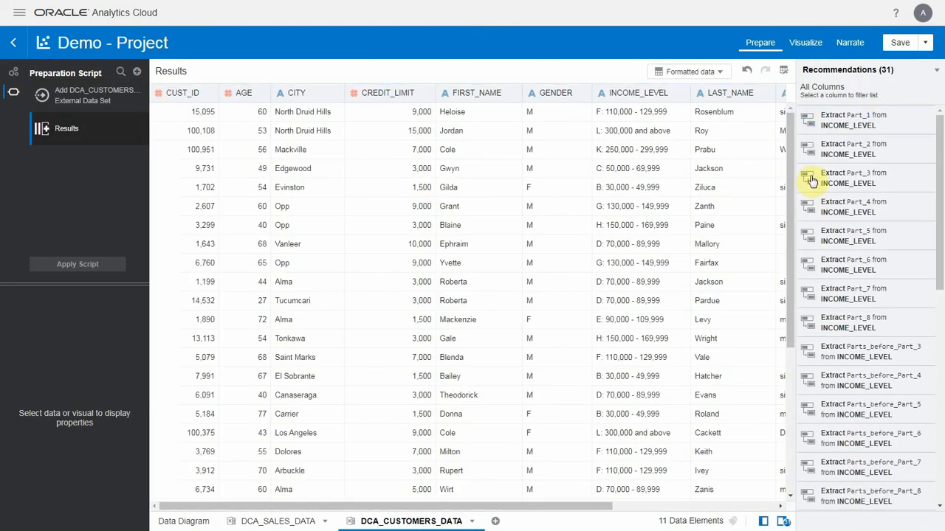
- Filter the preparation recommendations to the CITY column and enrich CITY with Population
left_click_drag(796, 177, 716, 181)
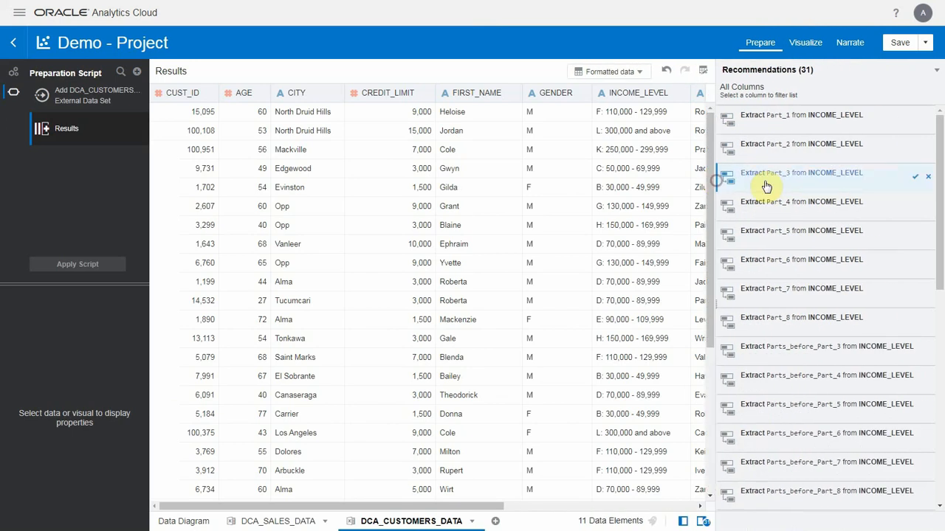
left_click(915, 75)
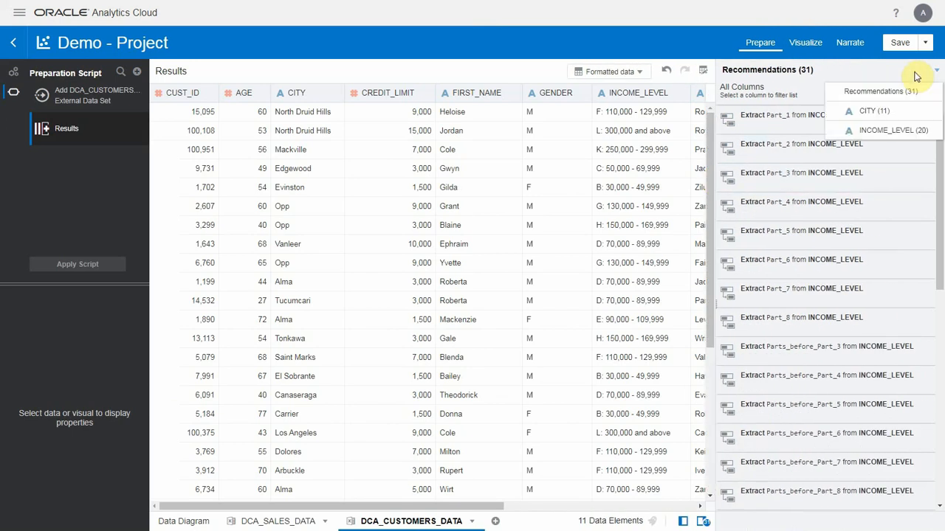
left_click(916, 113)
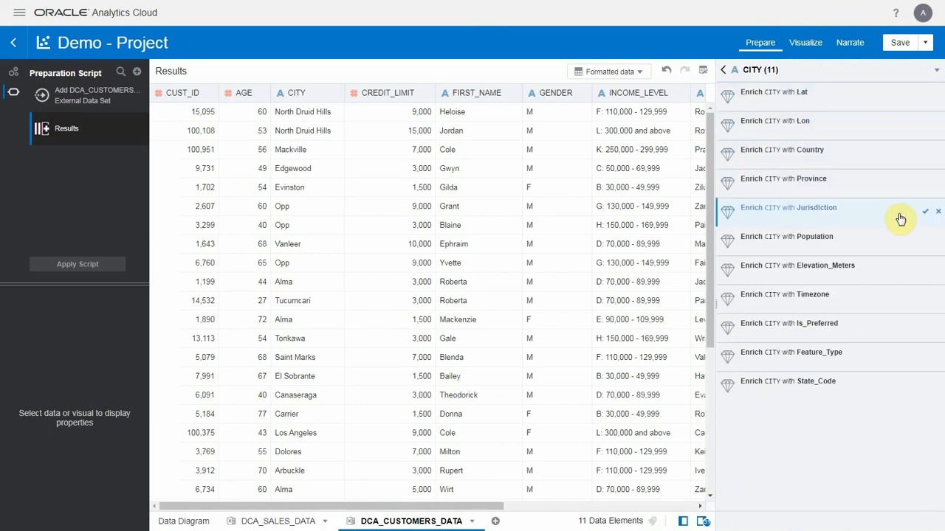
left_click(925, 244)
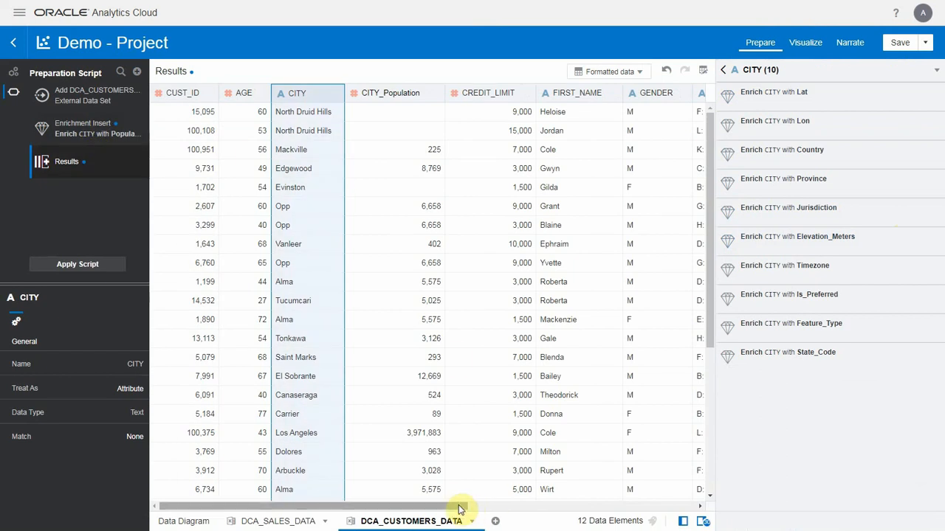
- Start a Group step on INCOME_LEVEL and define a group named "Below 70" containing income levels A, B and C
left_click_drag(460, 508, 641, 519)
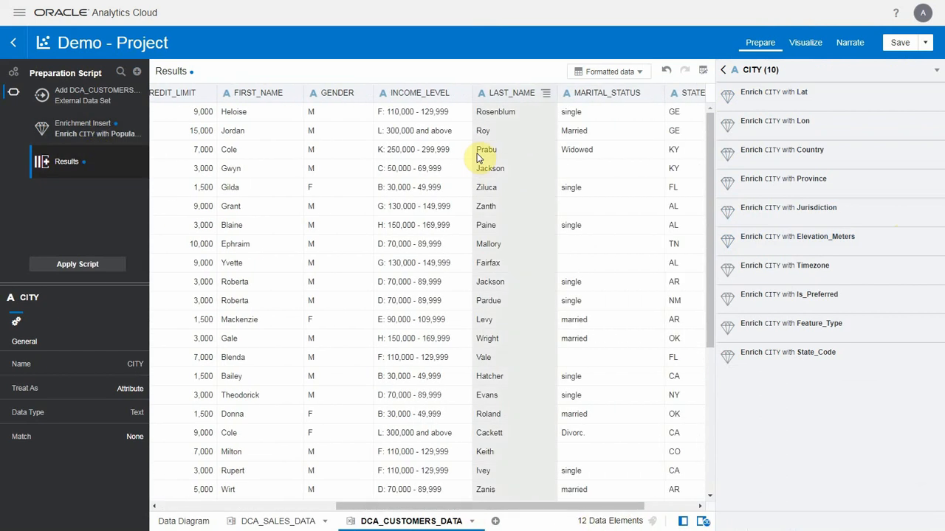
left_click(460, 101)
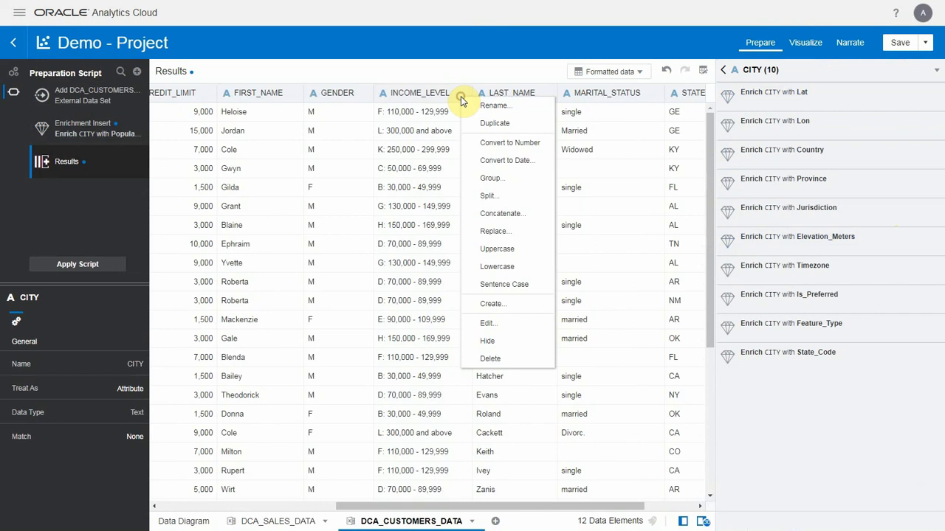
left_click(494, 177)
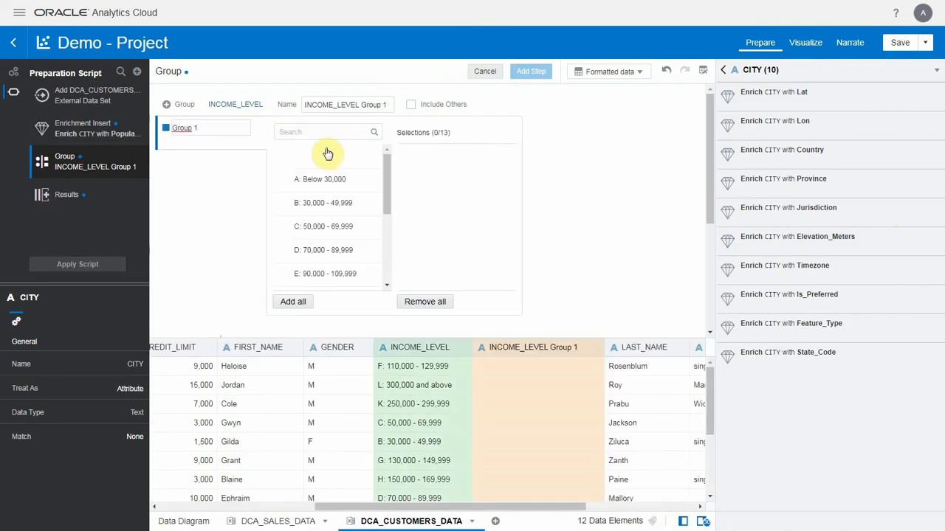
left_click(163, 130)
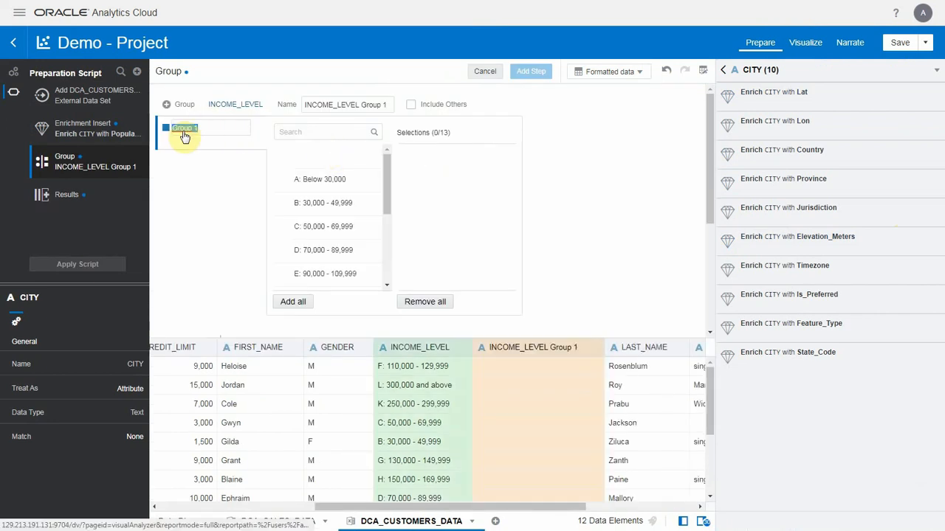
type("Below 70")
left_click(322, 180)
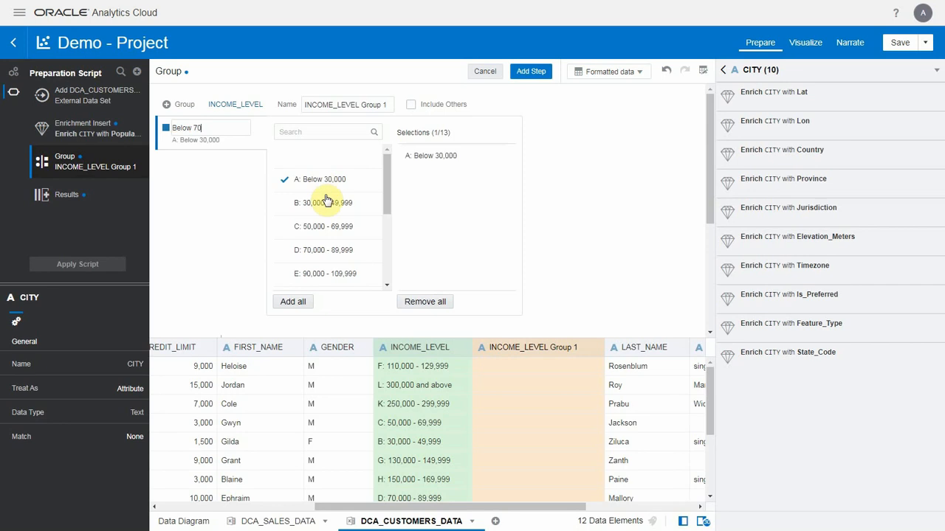
left_click(326, 205)
left_click(320, 229)
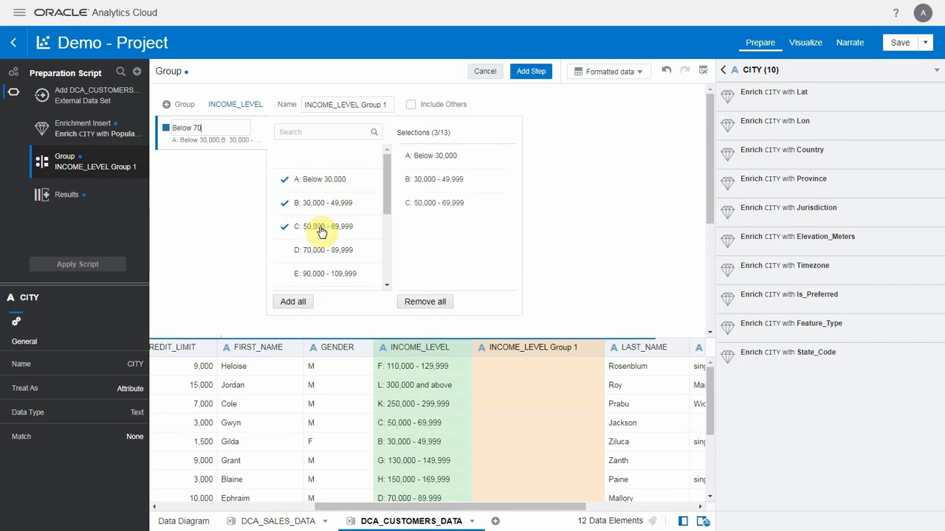
- Add a second income group named "From 70 to 130" containing income levels D, E and F
left_click(171, 107)
type("From 70 to 130")
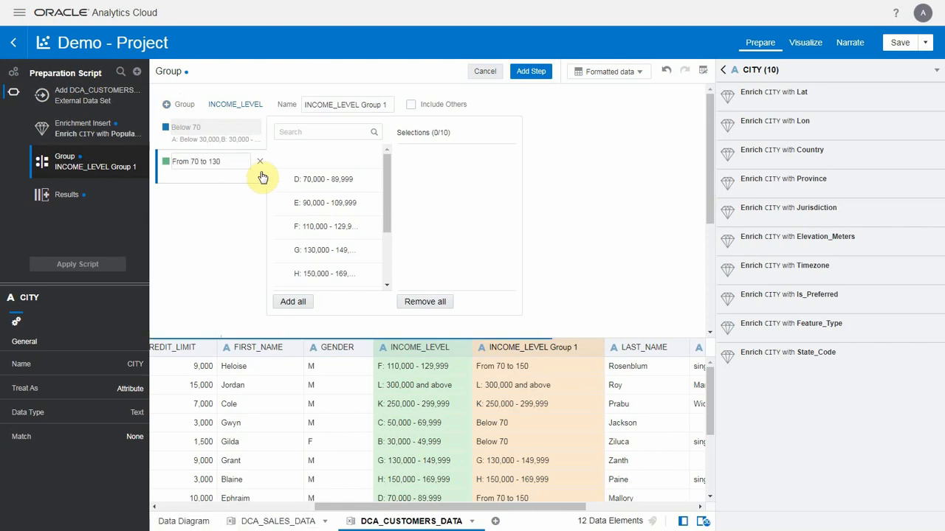
left_click(310, 179)
left_click(327, 210)
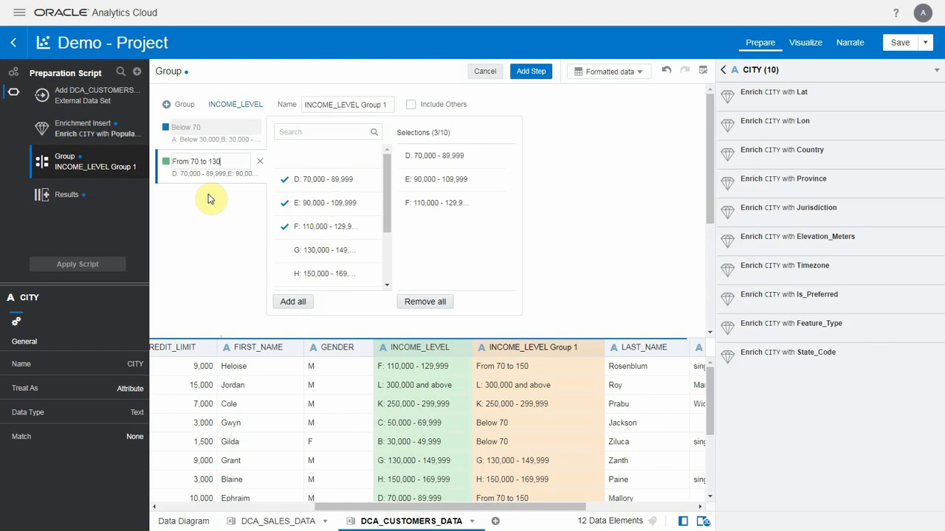
- Add a third income group named "Over 130" containing all the remaining income levels
left_click(168, 107)
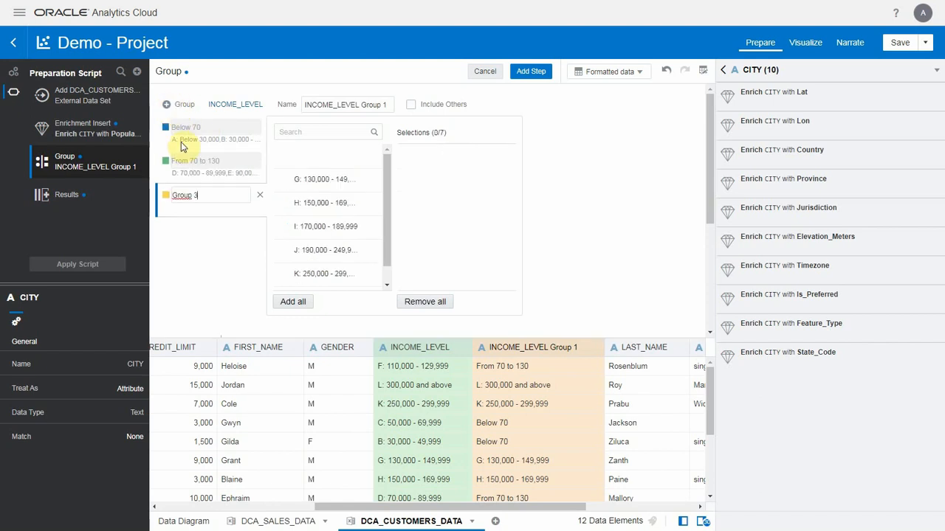
type("Over 130")
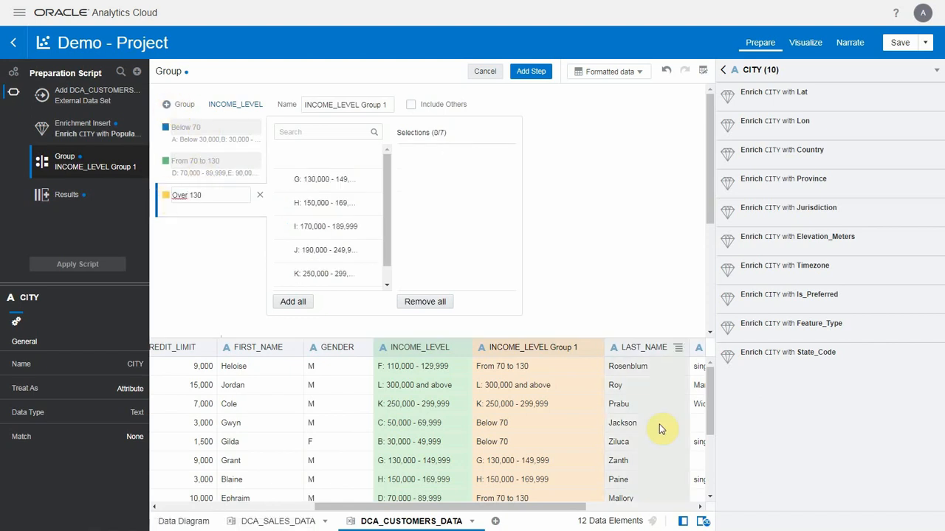
left_click(291, 304)
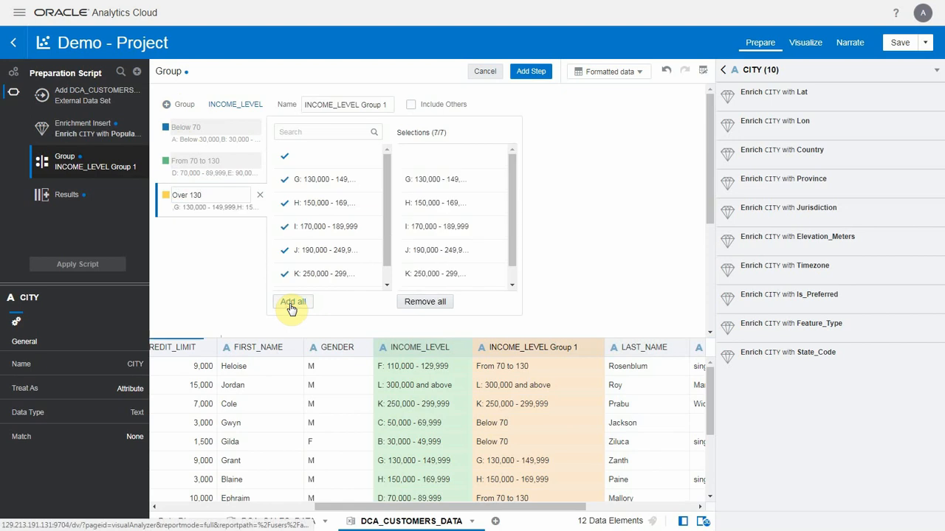
- Name the grouped column INCOME GROUP, add the step, and apply the preparation script to DCA_CUSTOMERS_DATA
left_click(380, 105)
key("BackSpace")
key("BackSpace")
key("BackSpace")
key("BackSpace")
key("BackSpace")
key("BackSpace")
key("BackSpace")
key("BackSpace")
key("BackSpace")
key("BackSpace")
key("BackSpace")
type("GROUP")
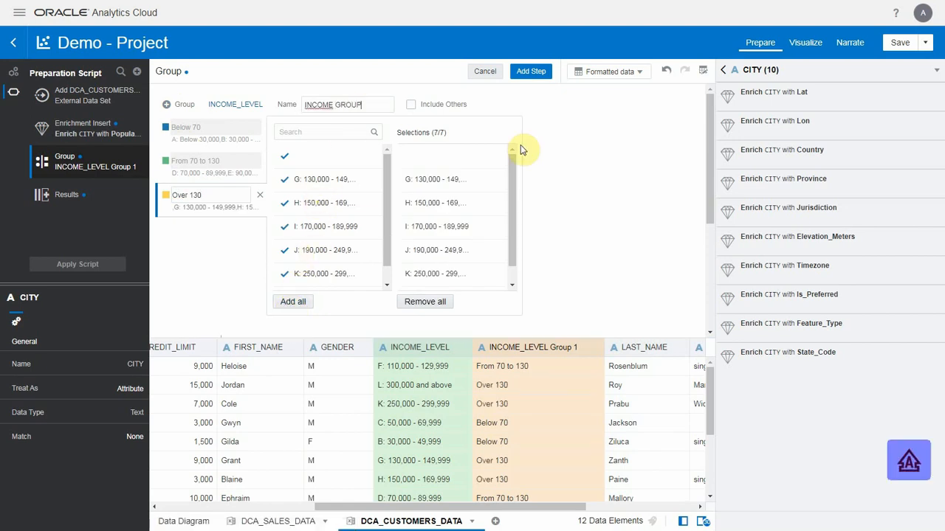
left_click(537, 72)
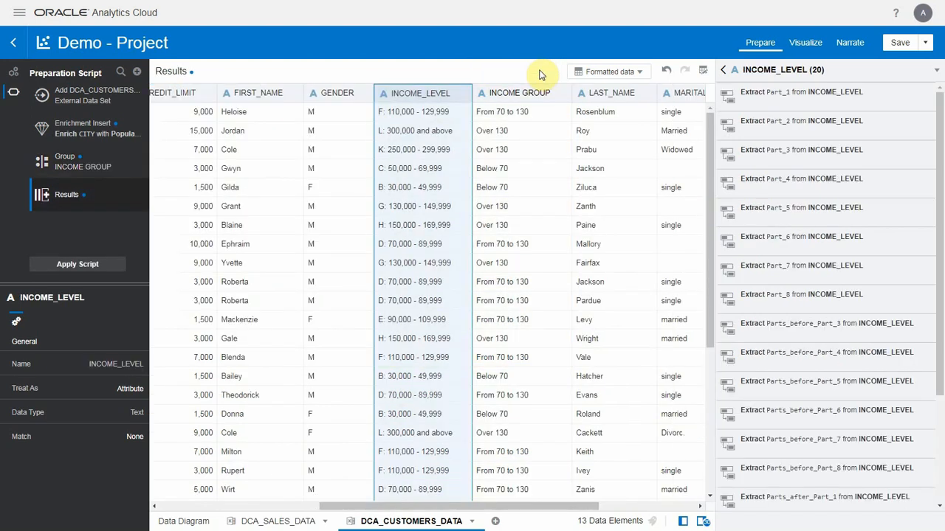
left_click(87, 264)
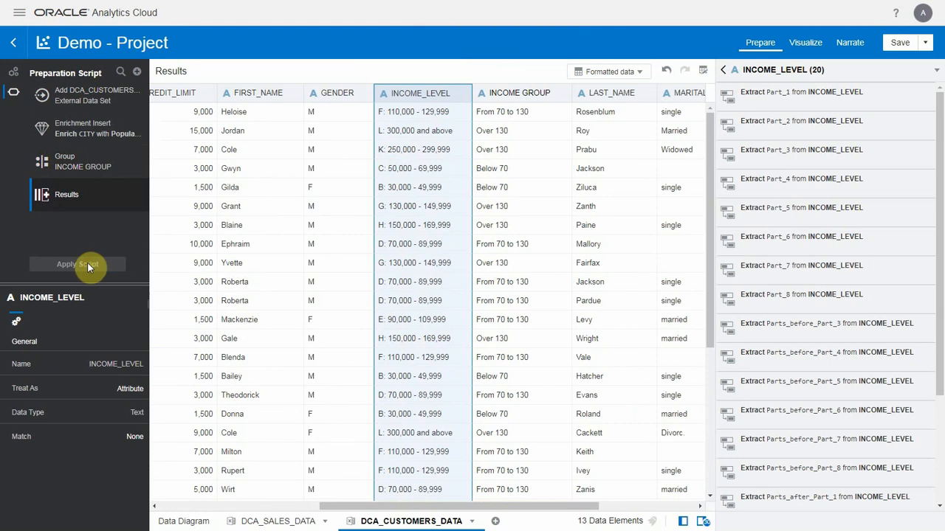
- In the data diagram, set the connection between DCA_SALES_DATA and DCA_CUSTOMERS_DATA to Extend a Dimension, matched on CUST_ID
left_click(193, 521)
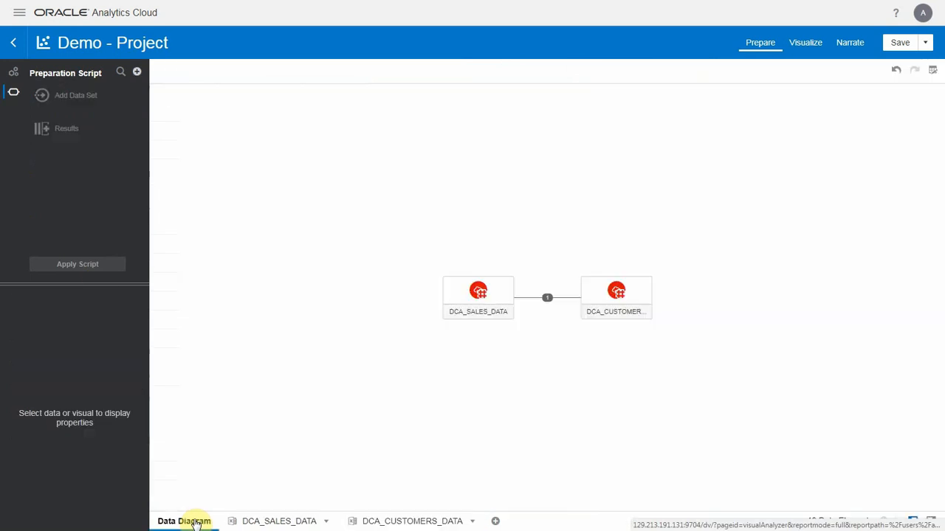
left_click(547, 299)
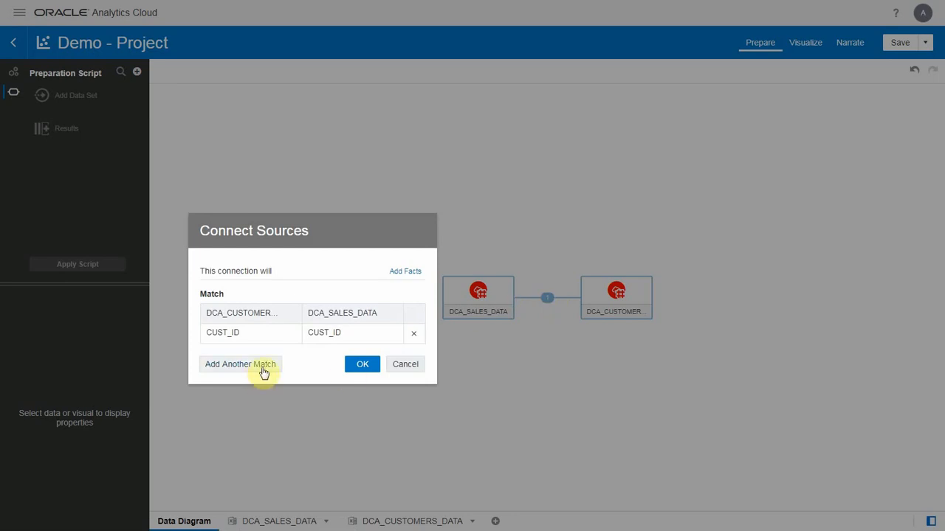
left_click(412, 274)
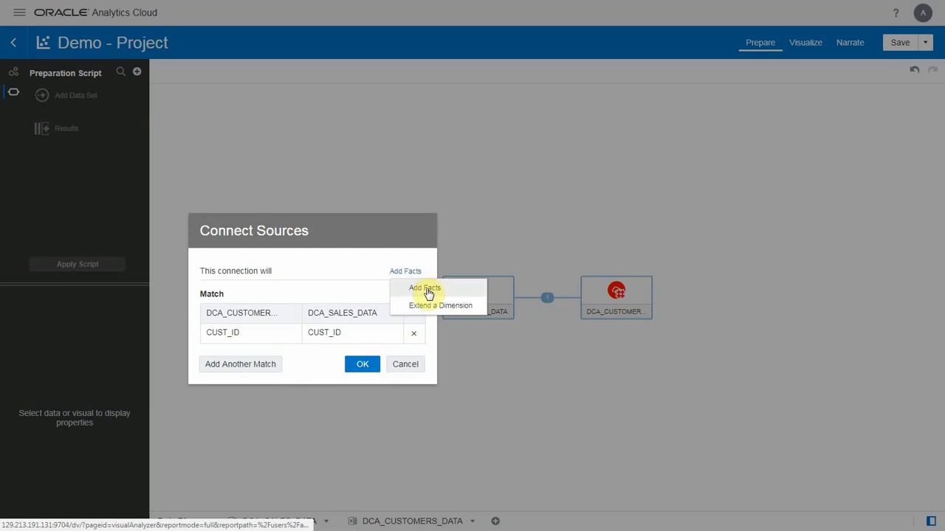
left_click(434, 307)
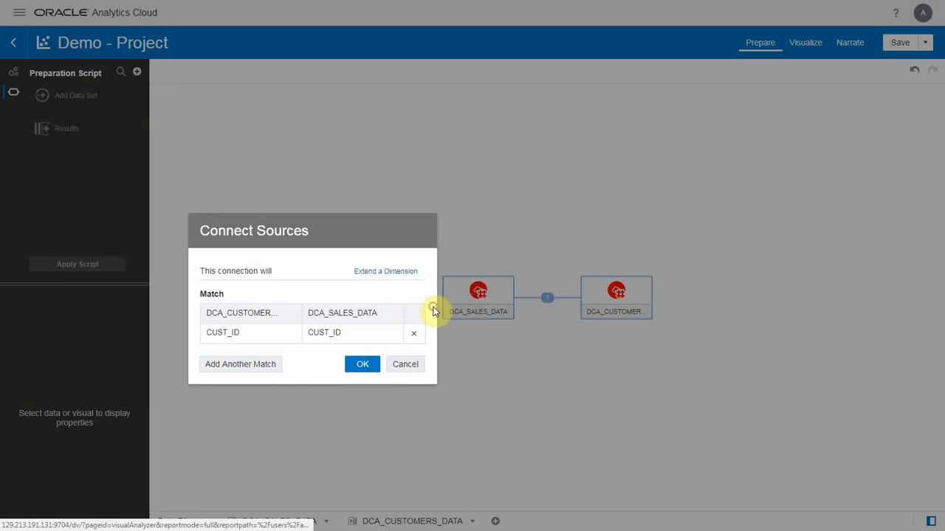
left_click(362, 366)
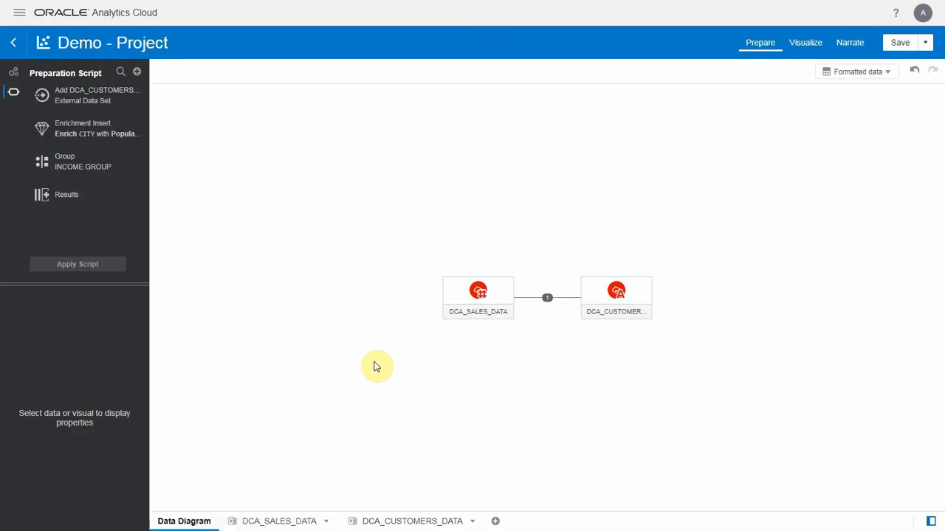
- Return to visualizing Canvas 1 Copy 2, enlarge the data elements list, and expand DCA_CUSTOMERS_DATA to show its columns
left_click(804, 45)
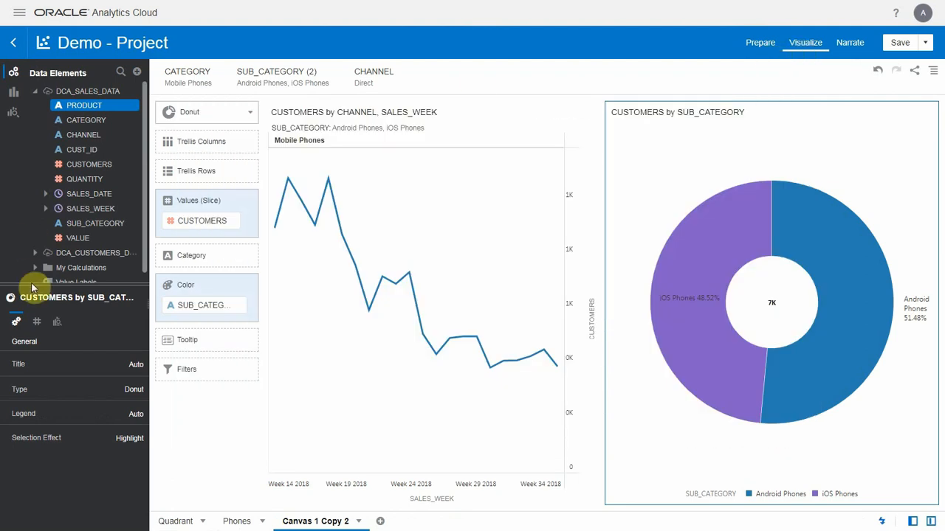
left_click_drag(35, 285, 37, 449)
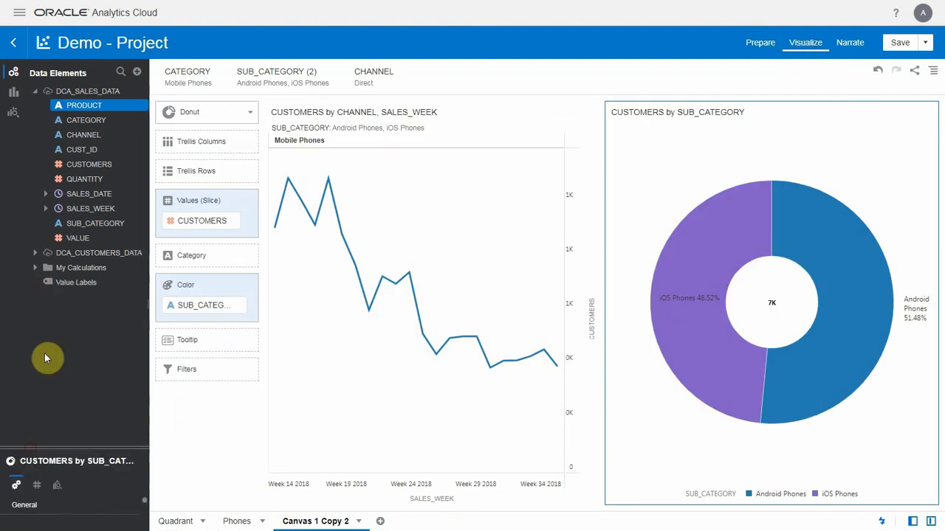
left_click(36, 254)
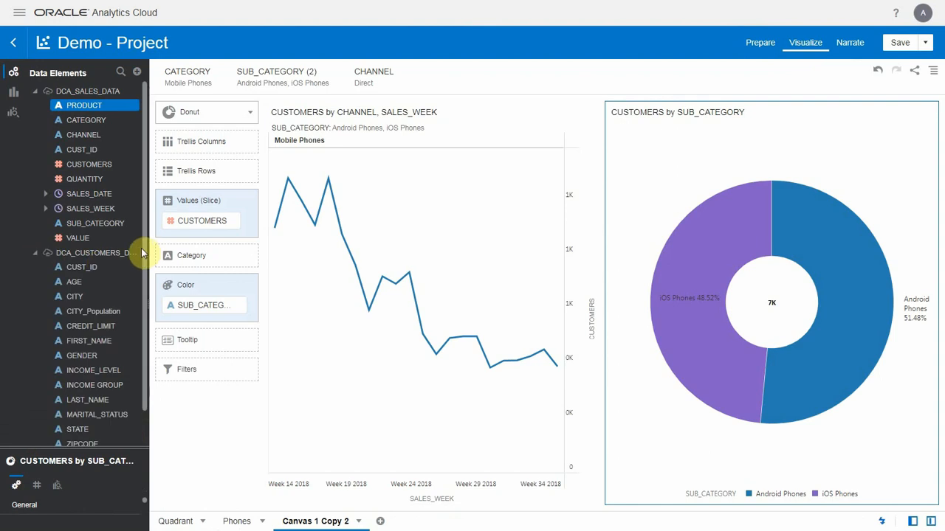
left_click_drag(145, 256, 141, 284)
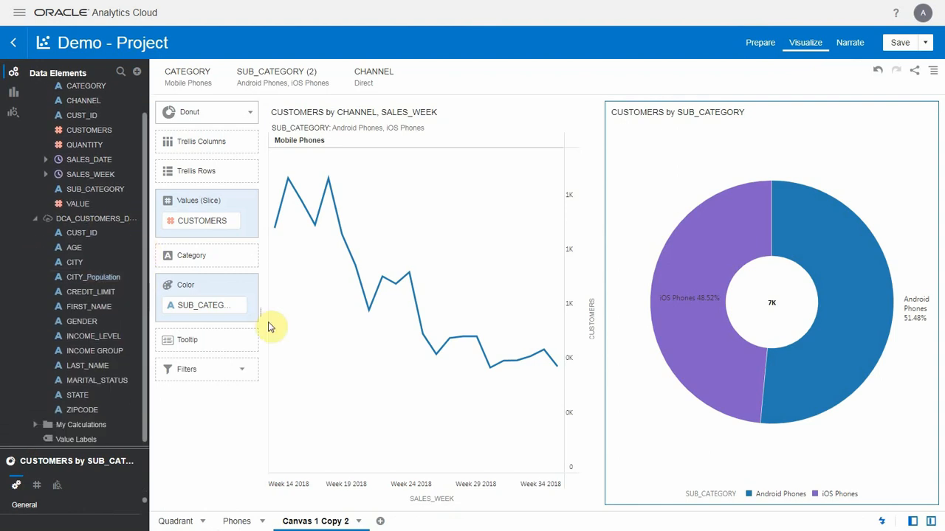
- Delete the donut visual and remove the SUB_CATEGORY filter and the CATEGORY trellis column from the line chart
left_click(924, 120)
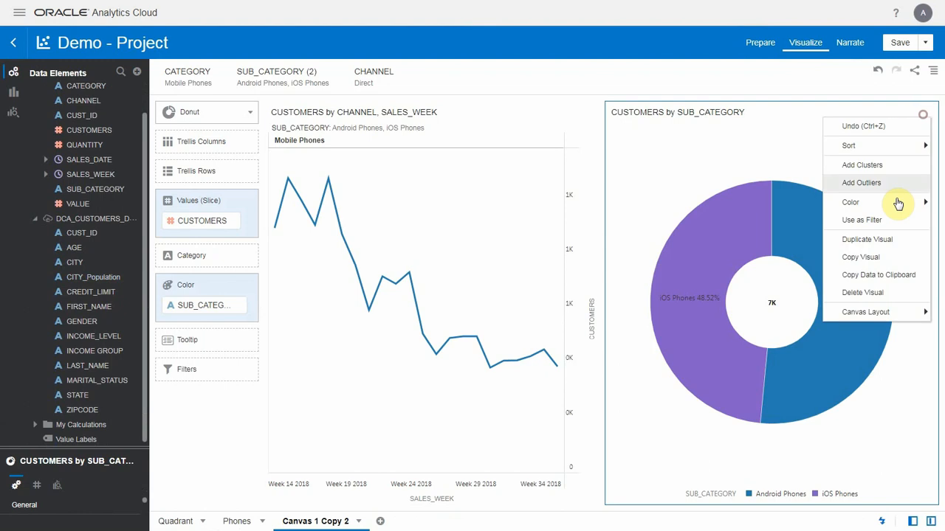
left_click(873, 296)
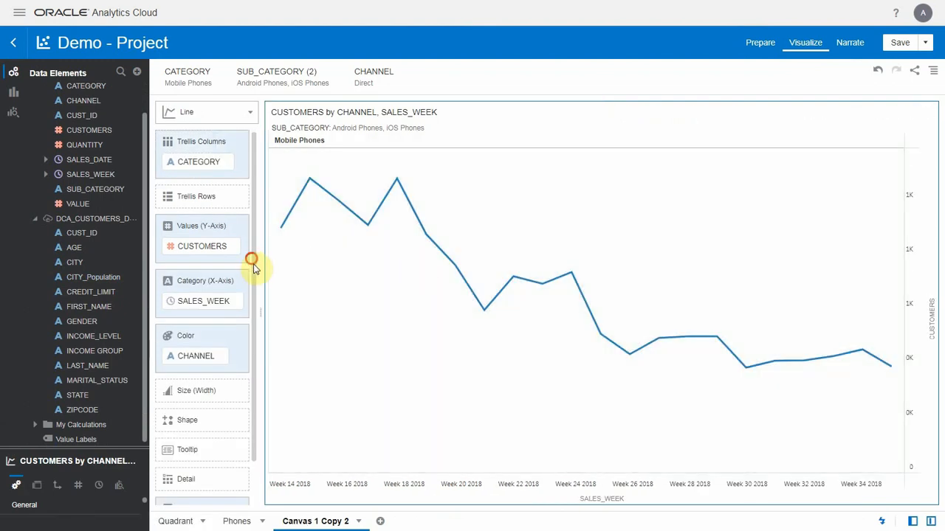
scroll(251, 264, "down", 2)
left_click(230, 484)
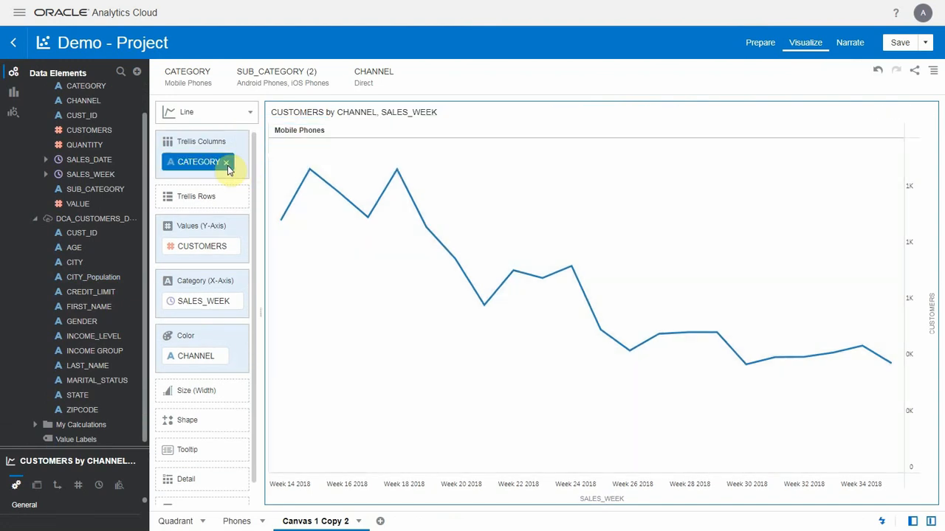
left_click(227, 163)
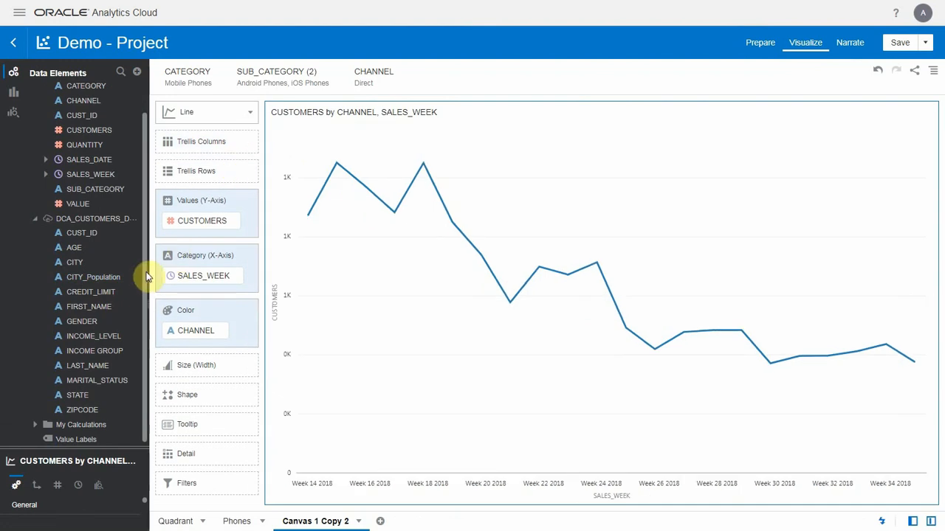
- Color the line chart by MARITAL_STATUS instead of CHANNEL, and replace that with AGE
left_click_drag(120, 382, 204, 338)
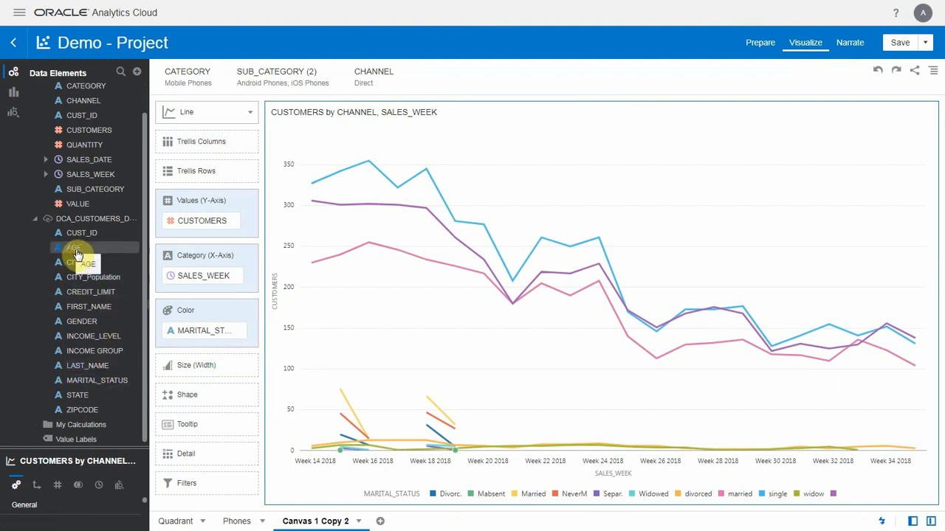
left_click_drag(77, 253, 287, 341)
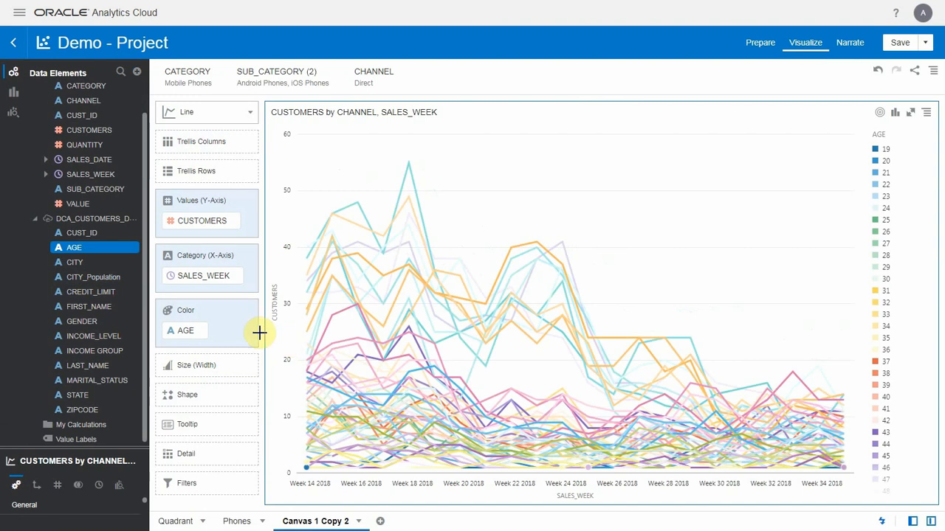
- Start a new calculation named Age Bin and insert the Bin aggregate function into its formula
left_click(137, 73)
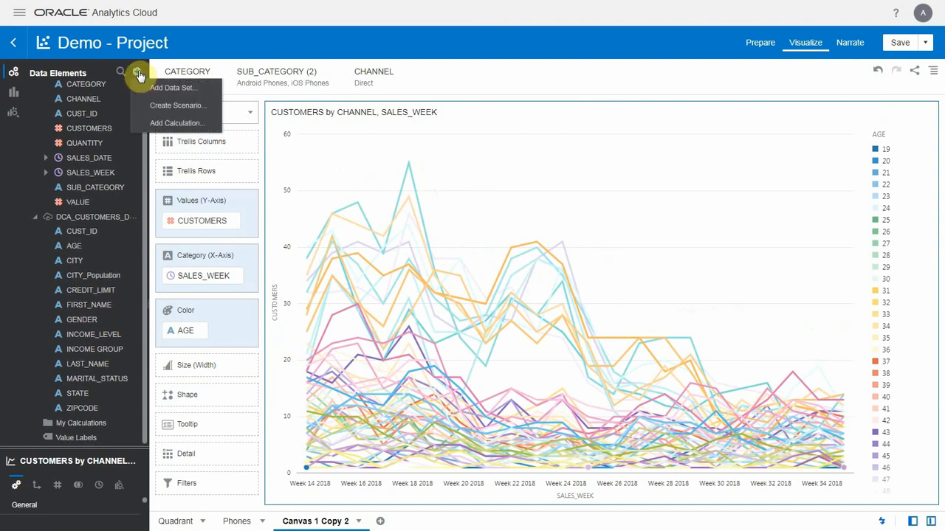
left_click(177, 124)
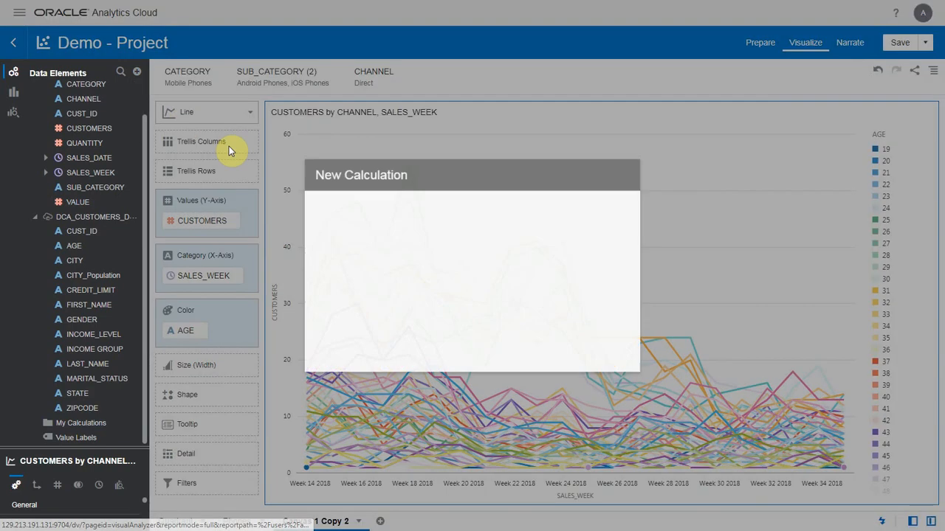
type("Age Bin")
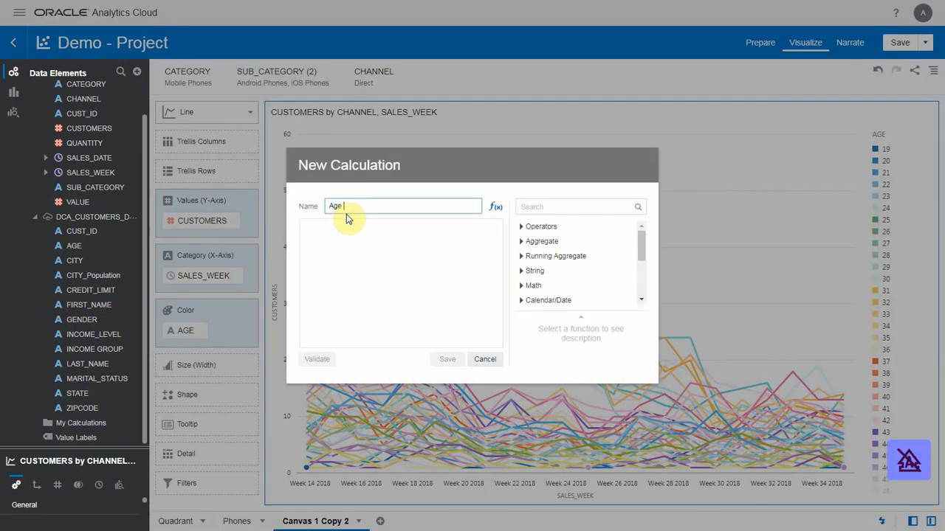
key("Tab")
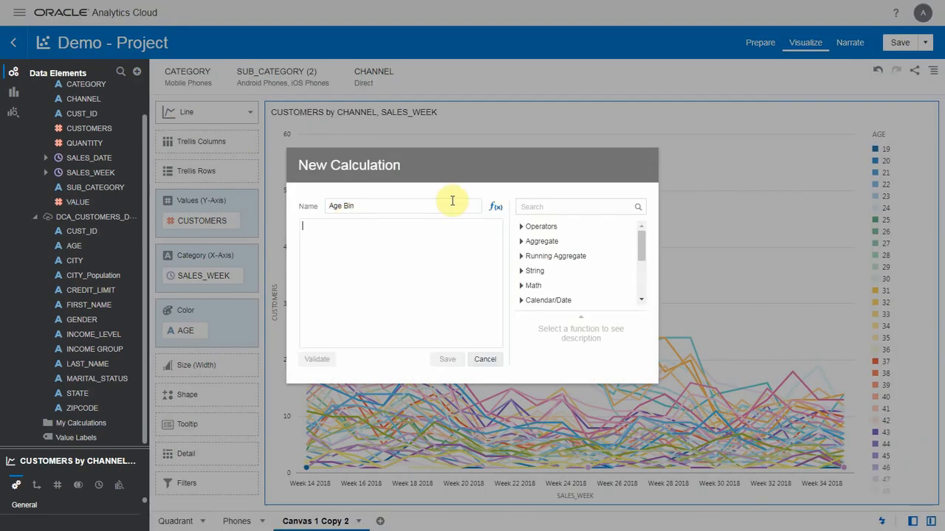
left_click(525, 210)
type("bin")
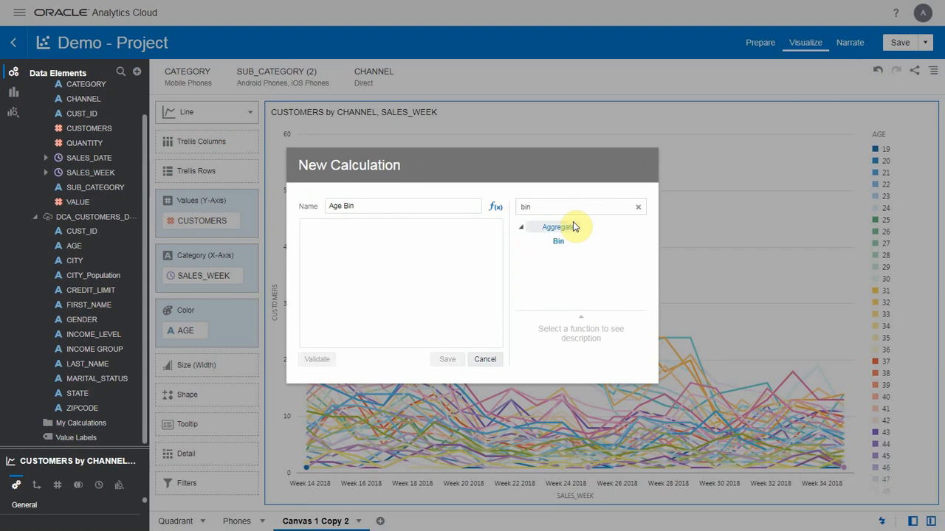
double_click(561, 243)
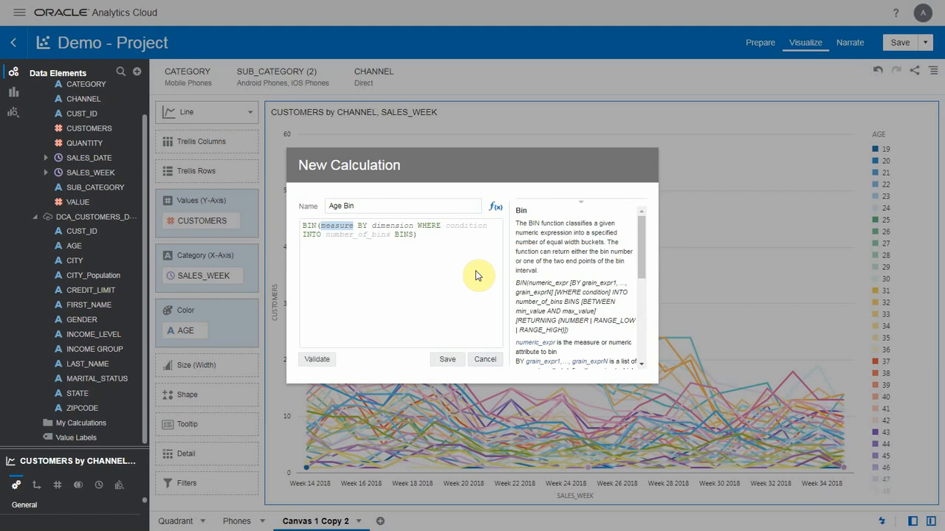
- Complete the formula as BIN(AGE INTO 6 BINS RETURNING RANGE_LOW), validate it and save the calculation
type("age")
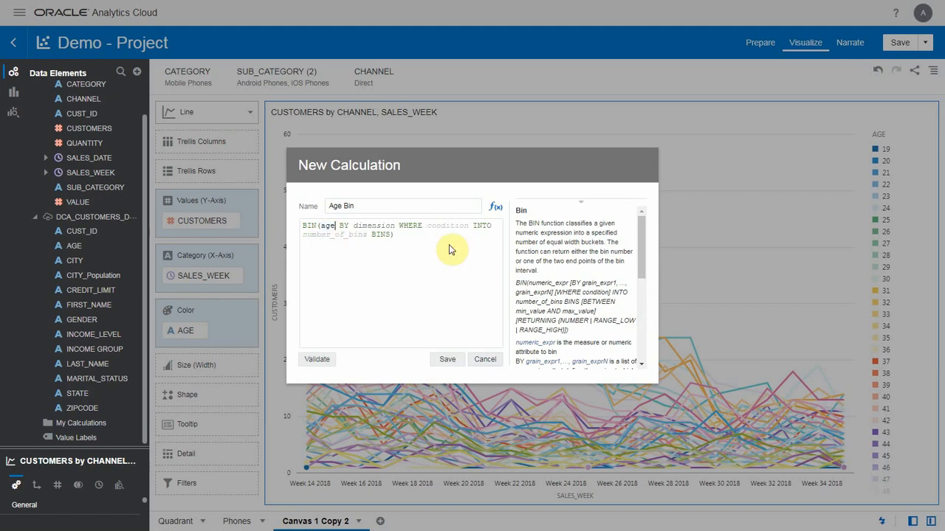
key("Return")
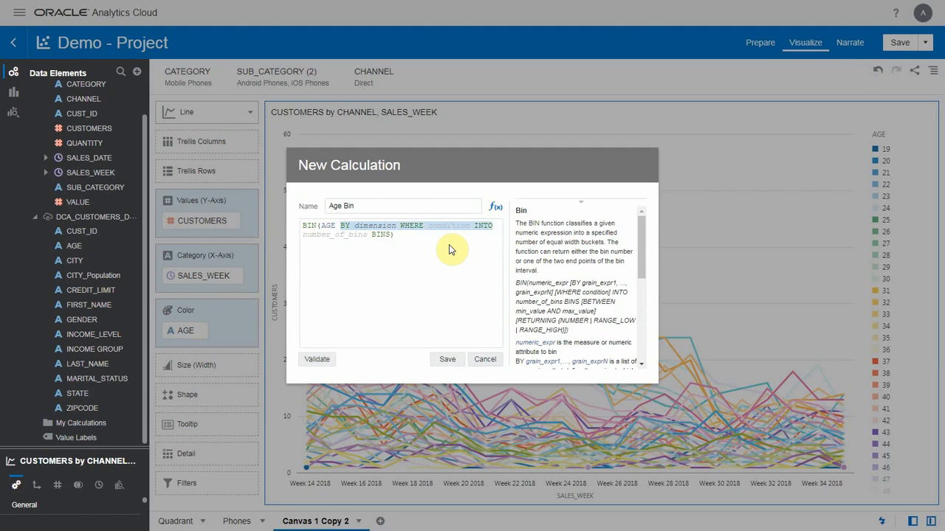
key("BackSpace")
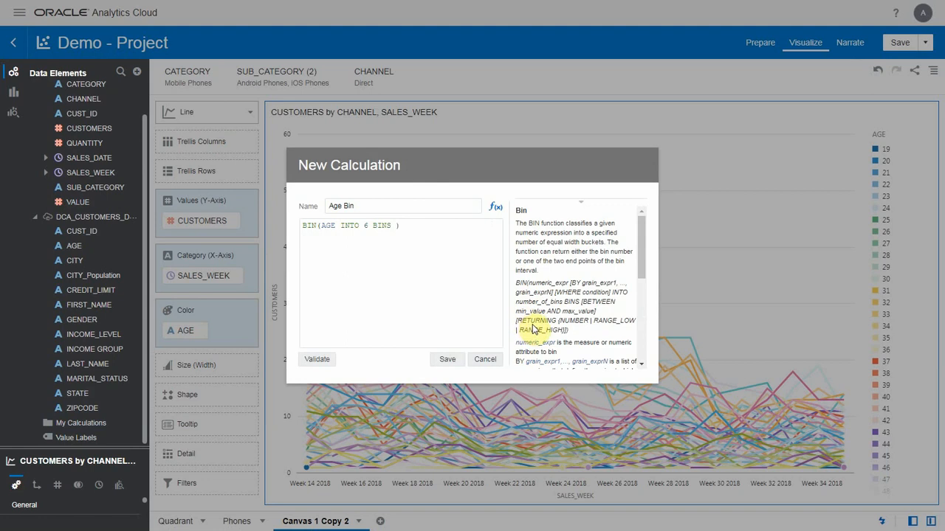
left_click_drag(519, 319, 614, 320)
left_click(452, 255)
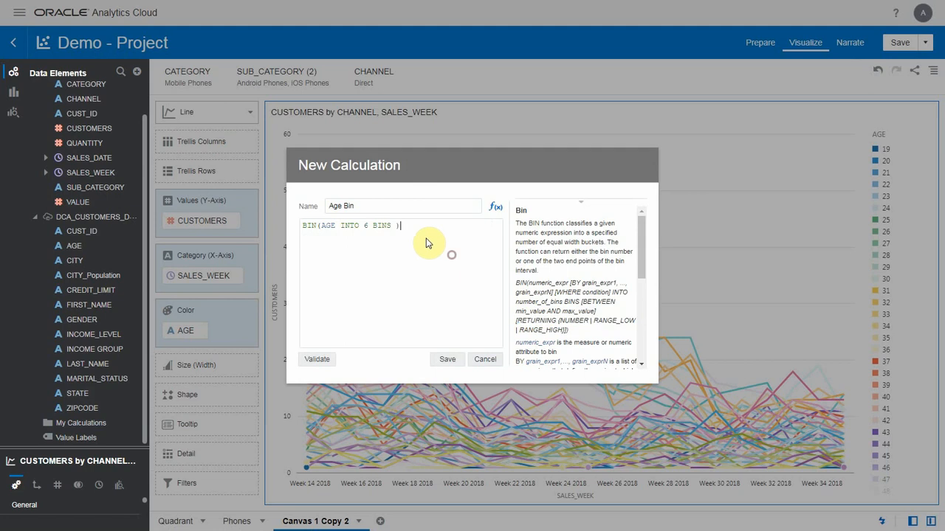
left_click(395, 225)
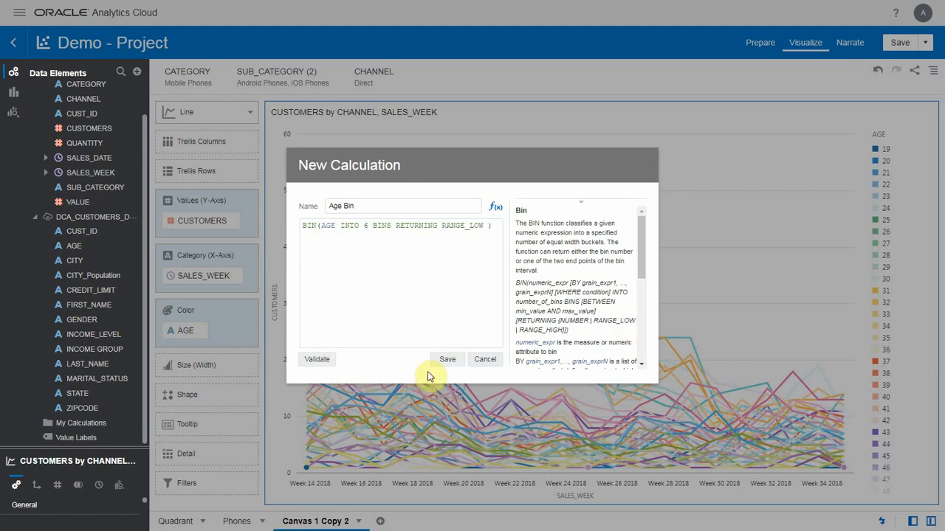
left_click(329, 359)
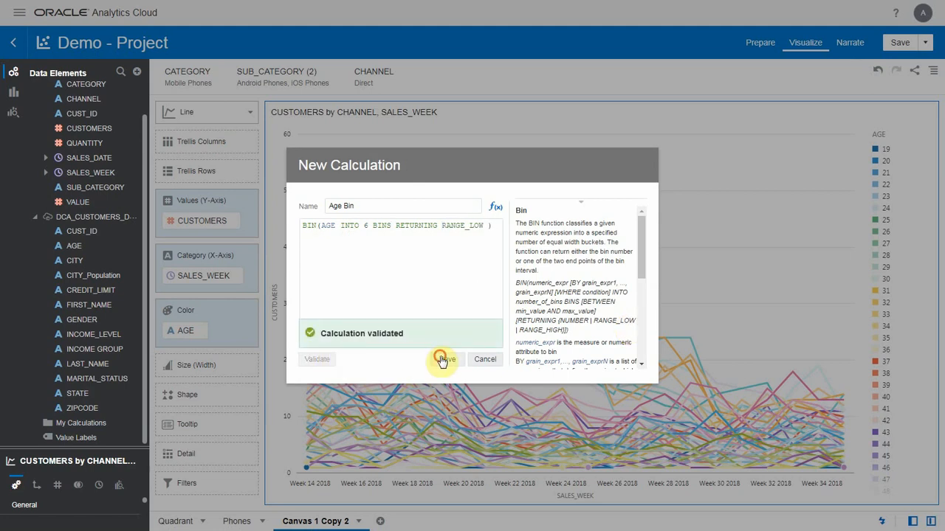
left_click(442, 358)
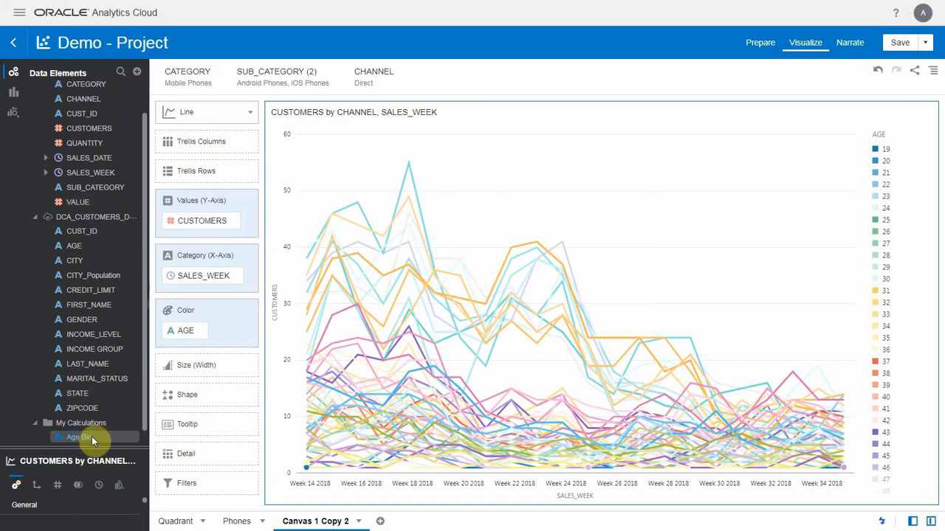
- Color the line chart by Age Bin instead of AGE, and trellis it with GENDER in rows and INCOME GROUP in columns
left_click_drag(87, 439, 183, 338)
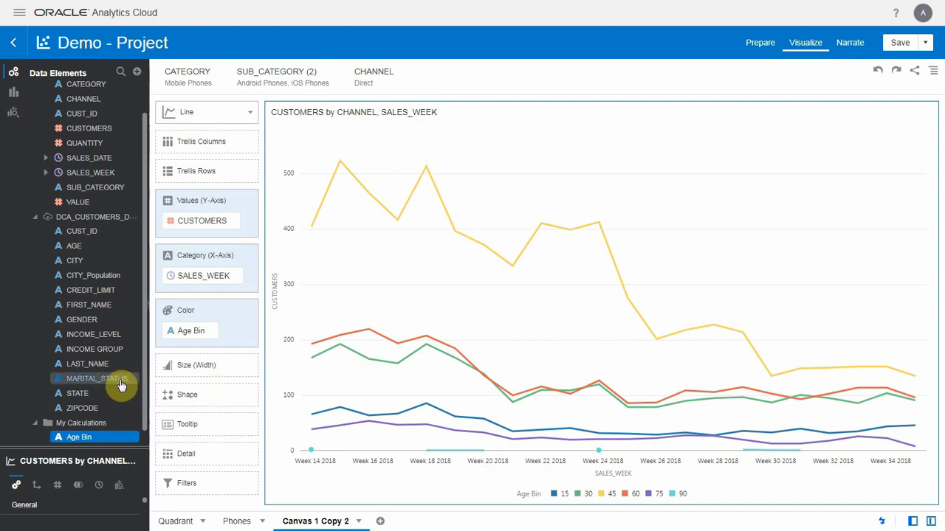
left_click_drag(82, 320, 222, 172)
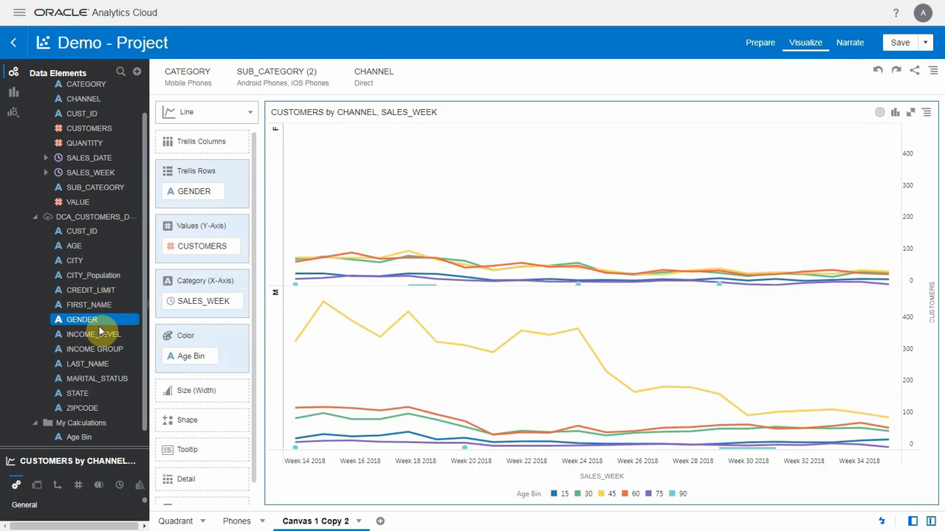
left_click_drag(99, 347, 212, 153)
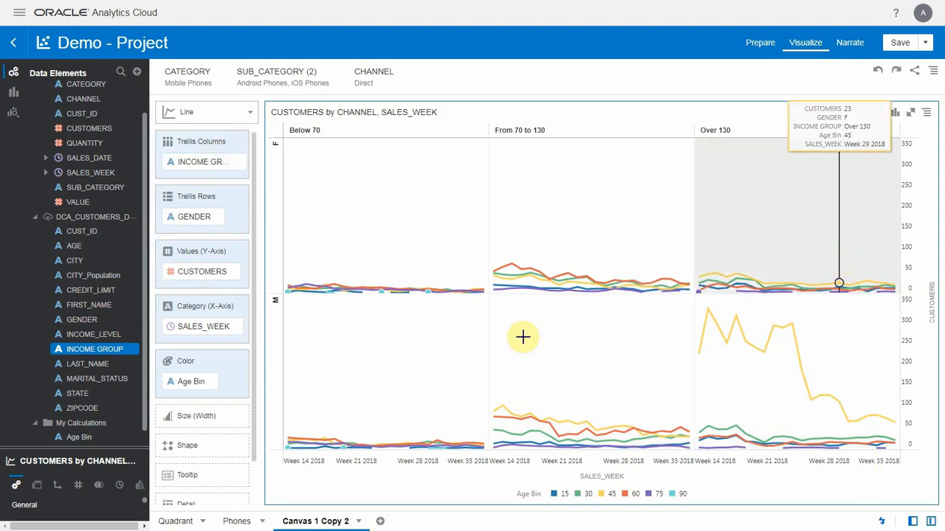
- Create a canvas filter on INCOME GROUP that keeps only Over 130
right_click(123, 349)
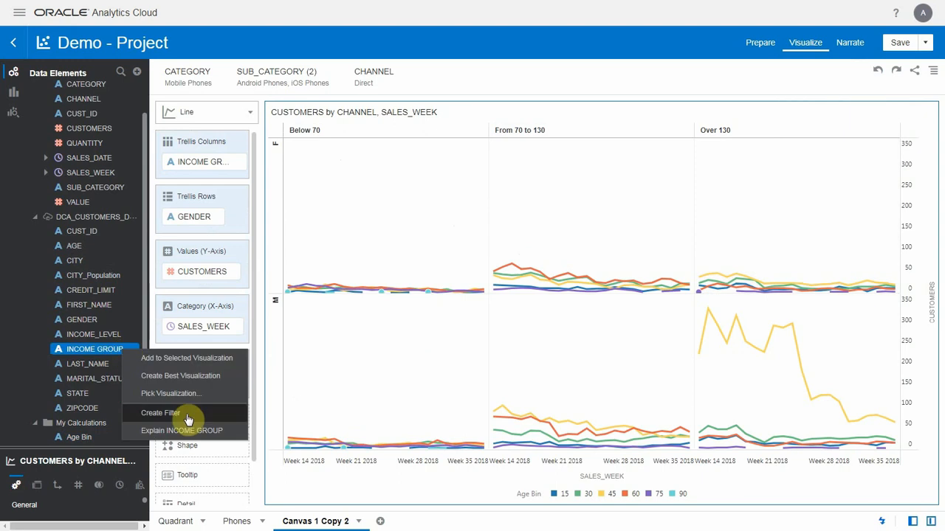
left_click(185, 415)
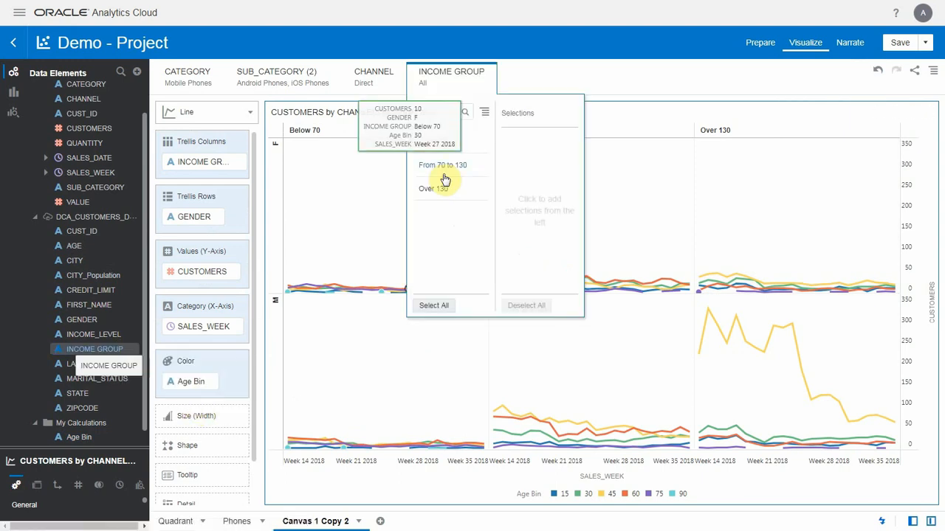
left_click(441, 189)
left_click(525, 82)
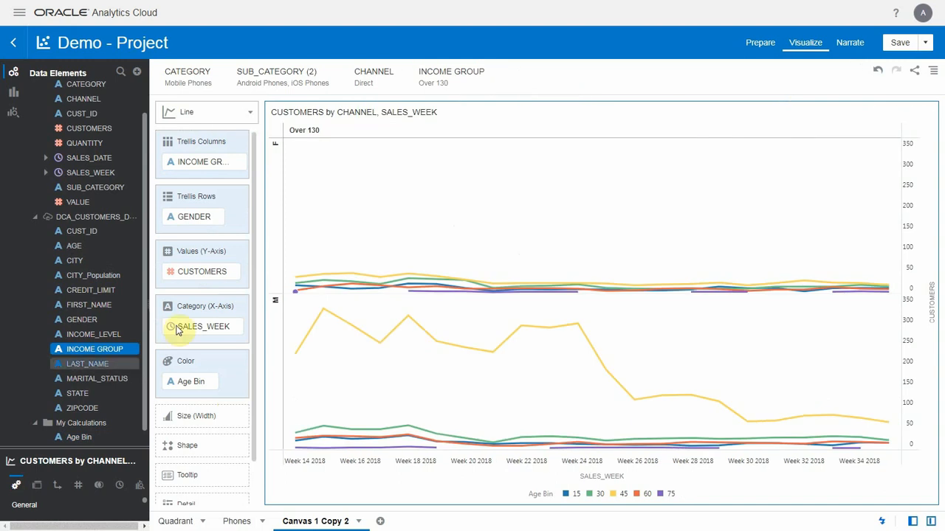
- Create a map visualization of CUSTOMERS by STATE and make it slightly narrower beside the line chart
left_click(90, 396)
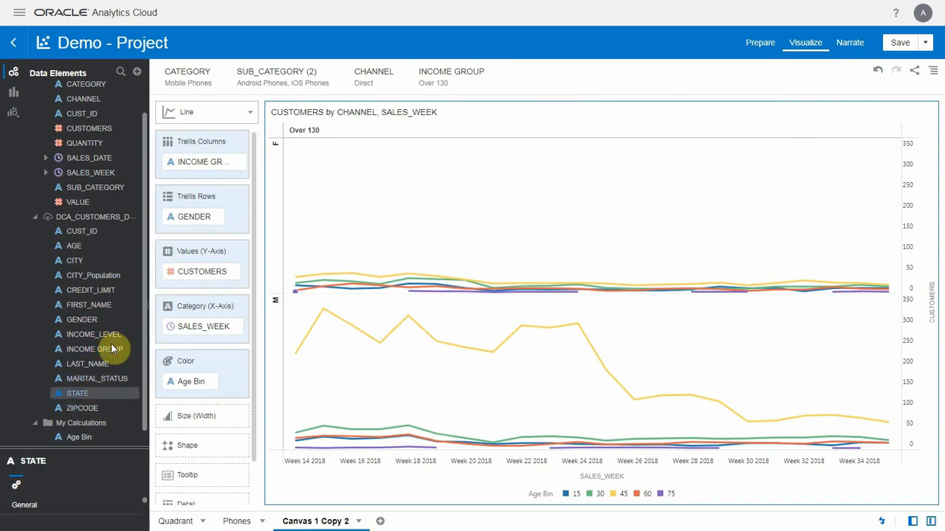
right_click(91, 134)
left_click(123, 176)
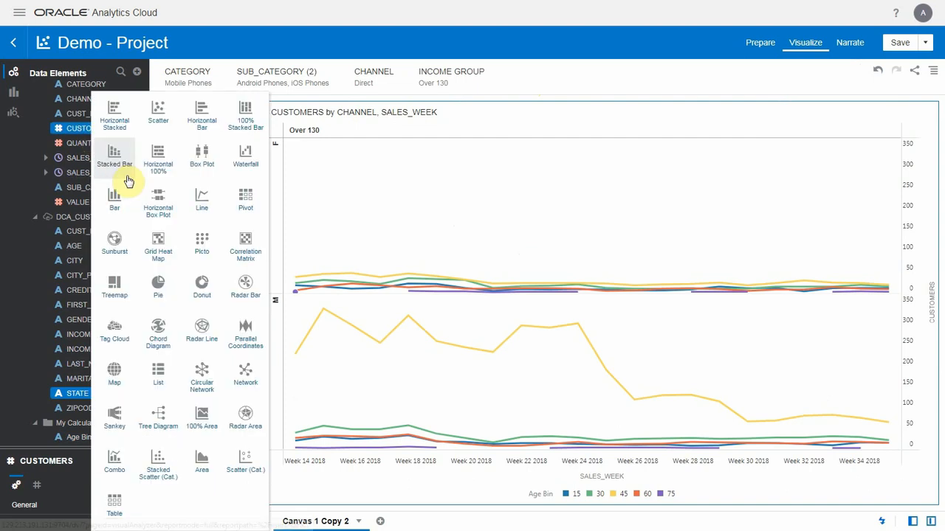
left_click(115, 375)
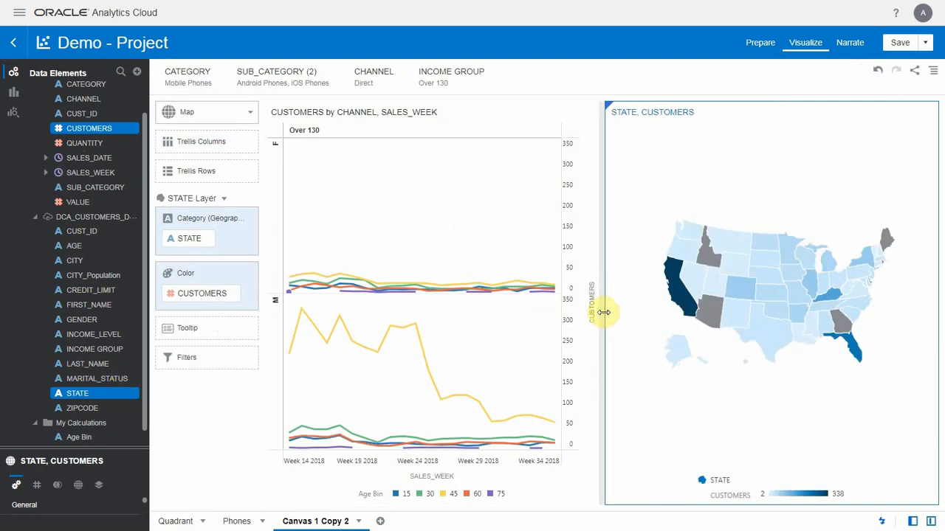
left_click_drag(604, 312, 620, 318)
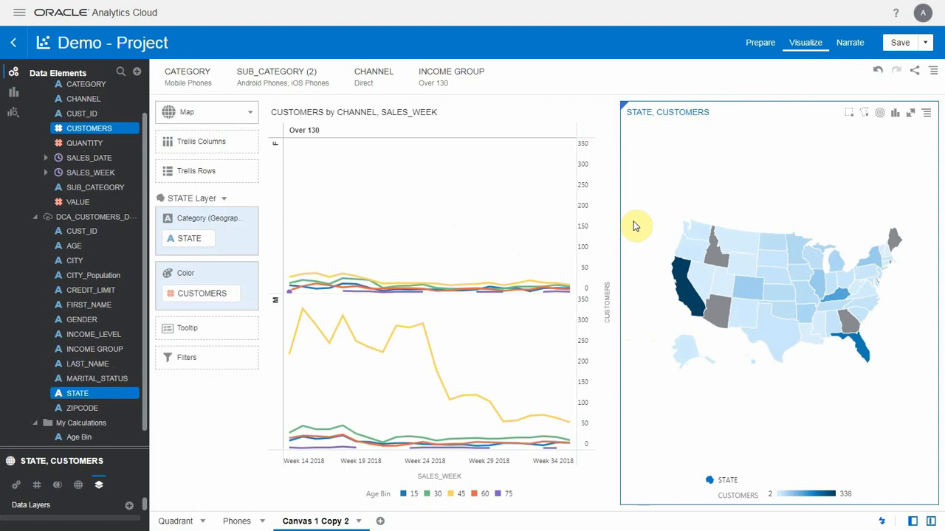
- Use the state map as a filter, trying California and a group of eastern states before limiting the line chart to California
right_click(646, 189)
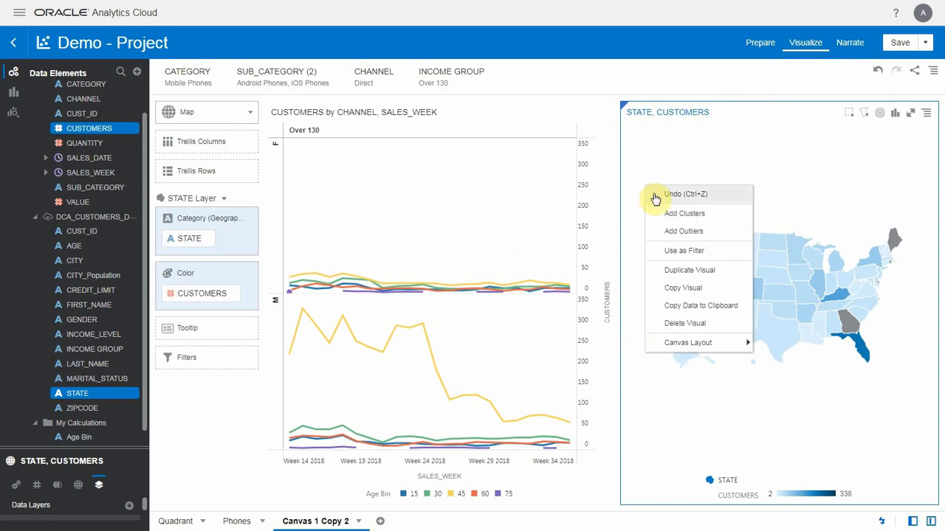
left_click(673, 252)
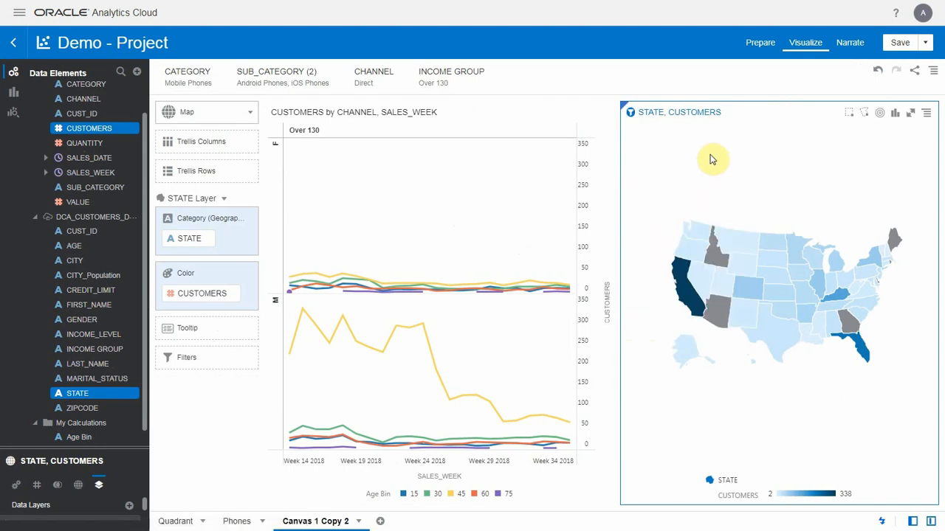
left_click(679, 279)
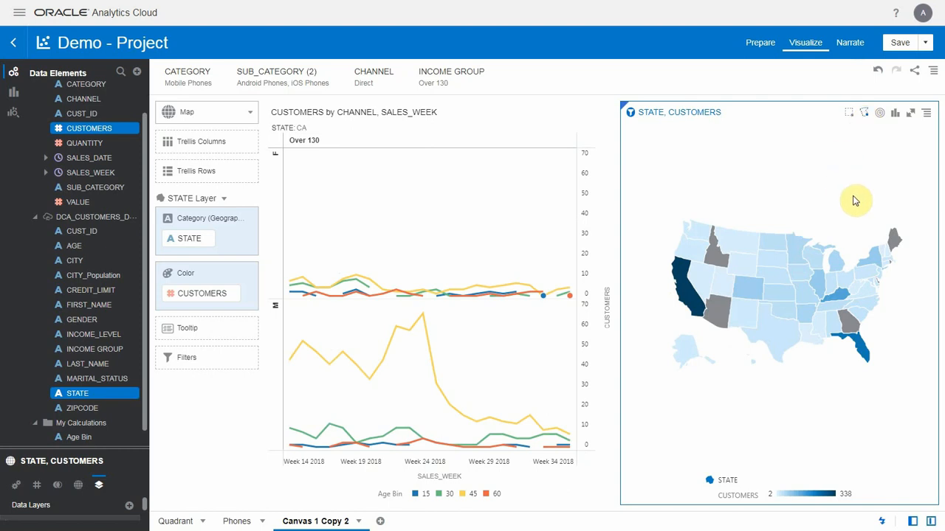
mouse_move(854, 201)
left_mouse_down()
mouse_move(809, 278)
mouse_move(918, 287)
mouse_move(903, 212)
mouse_move(854, 201)
left_mouse_up()
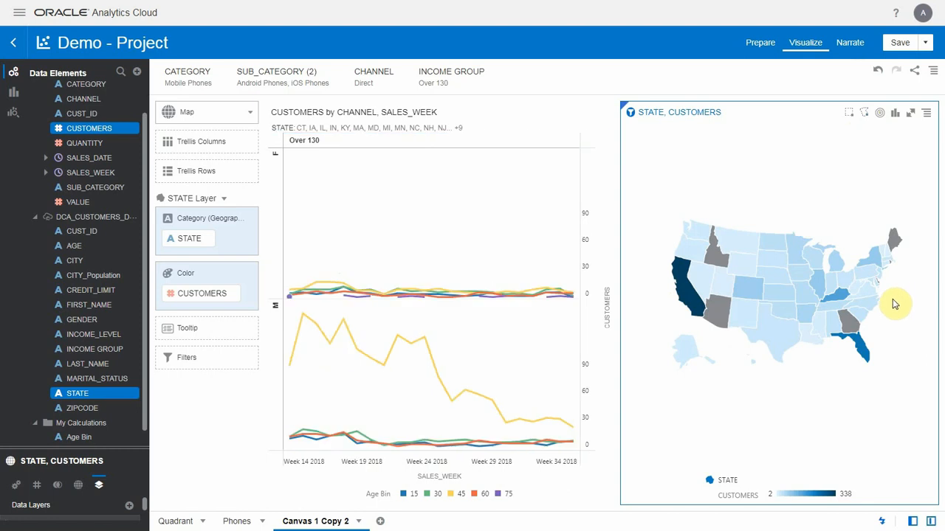
left_click(696, 308)
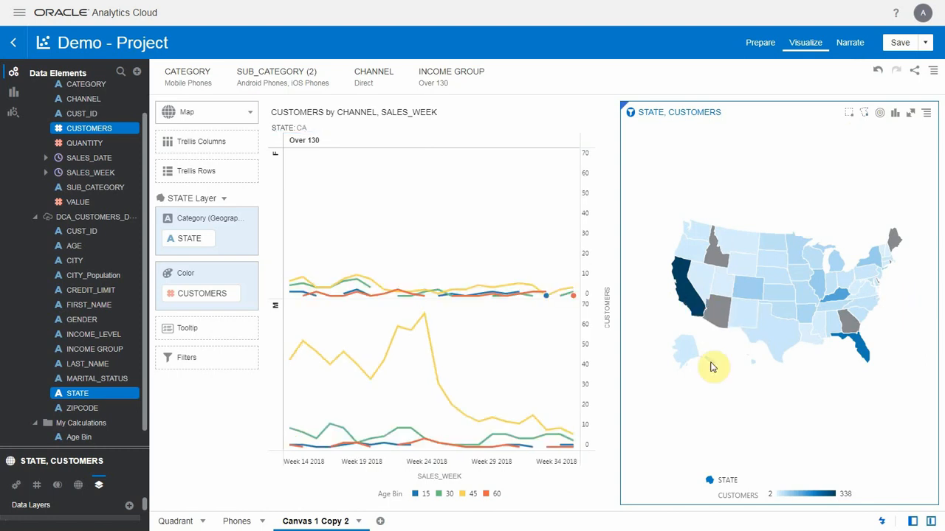
- Rename Canvas 1 Copy 2 as Demographics and duplicate the canvas
right_click(340, 522)
left_click(344, 450)
type("Demographics")
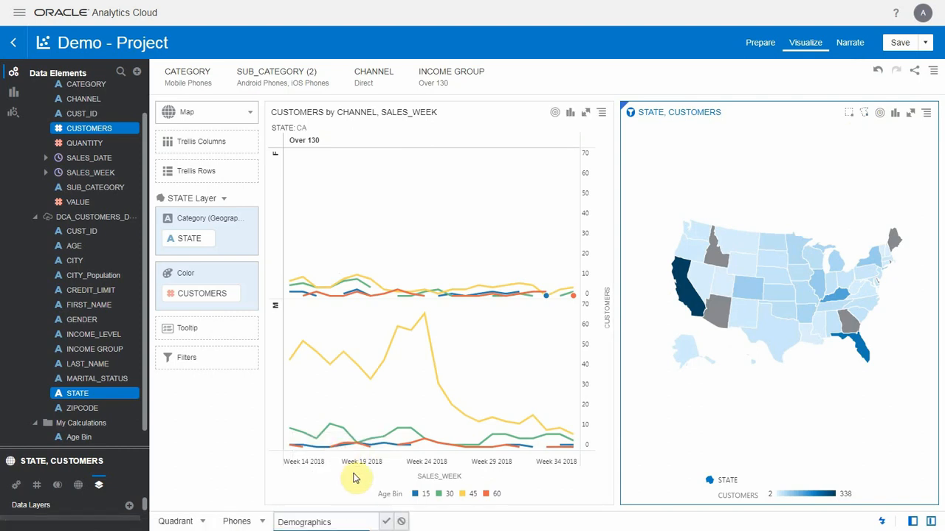
left_click(386, 521)
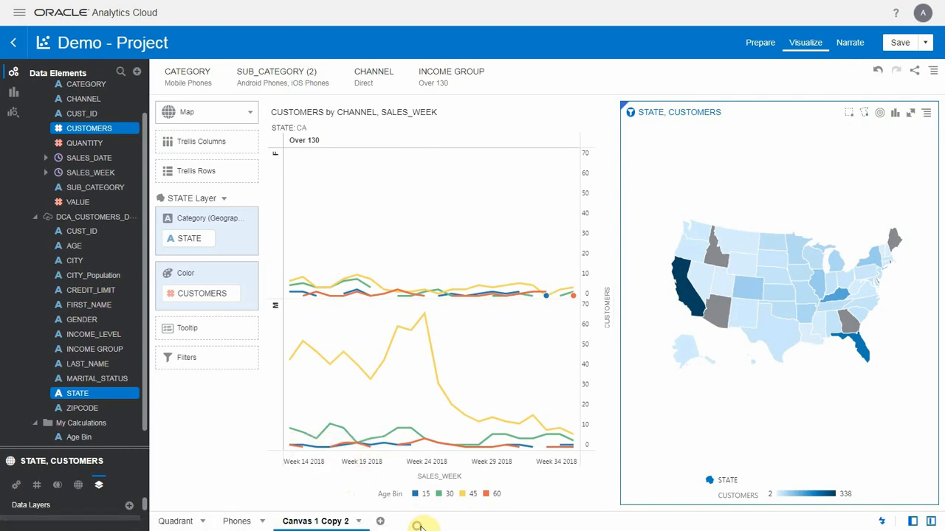
right_click(336, 523)
left_click(356, 466)
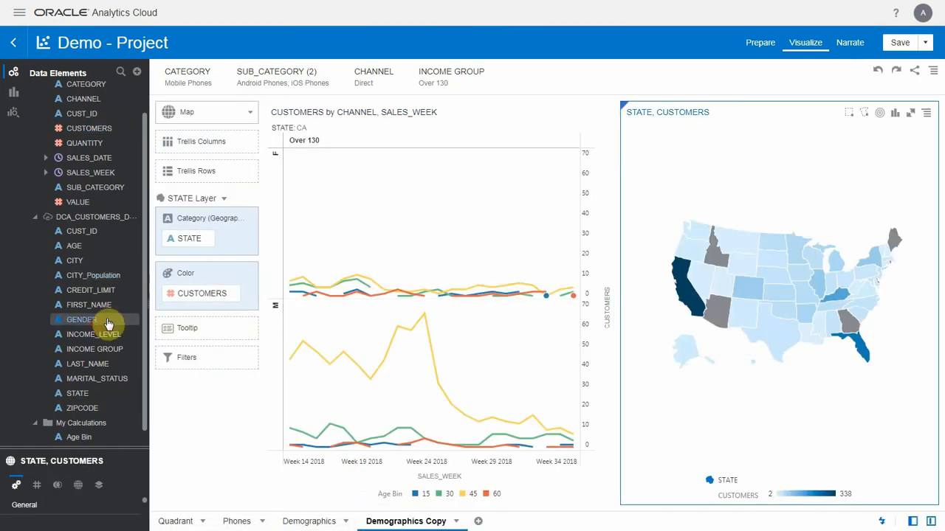
- On the duplicated canvas, add a GENDER filter set to M and move the state map above the line chart
left_click_drag(101, 320, 519, 87)
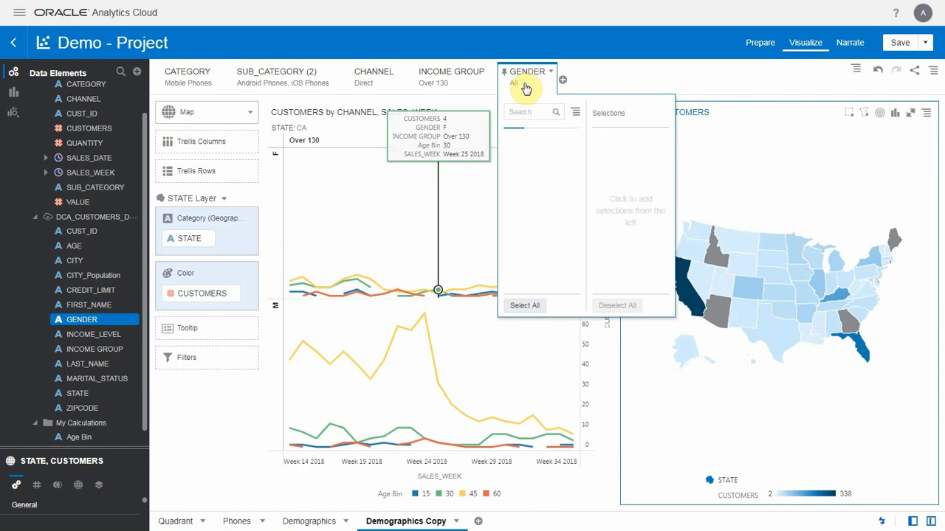
left_click(515, 169)
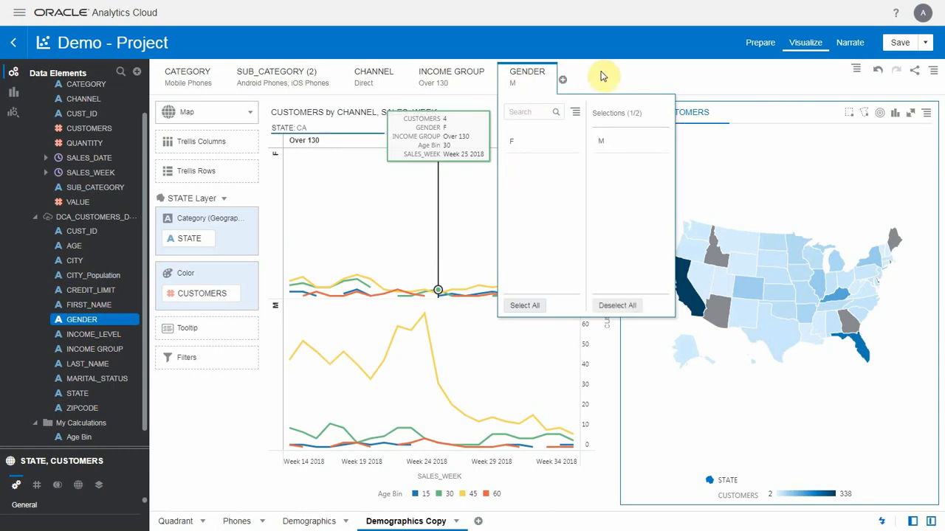
left_click(601, 74)
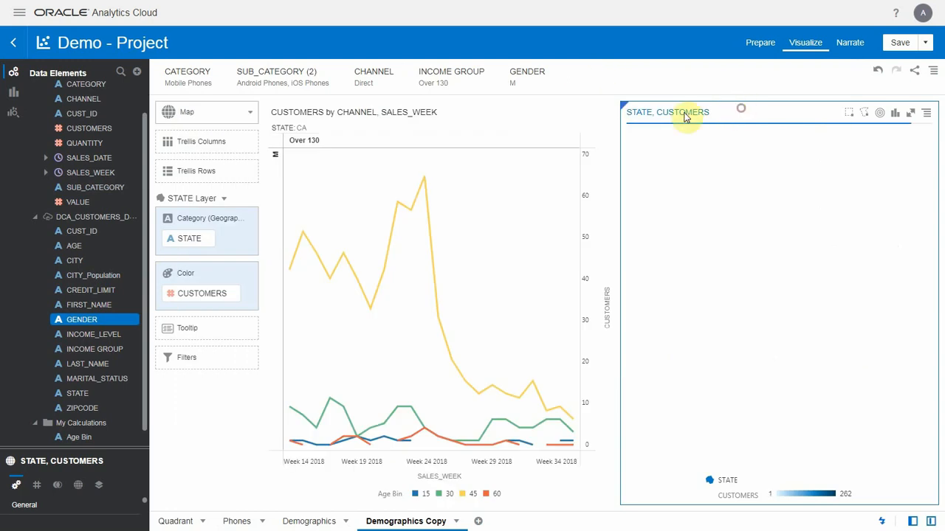
left_click_drag(686, 112, 614, 127)
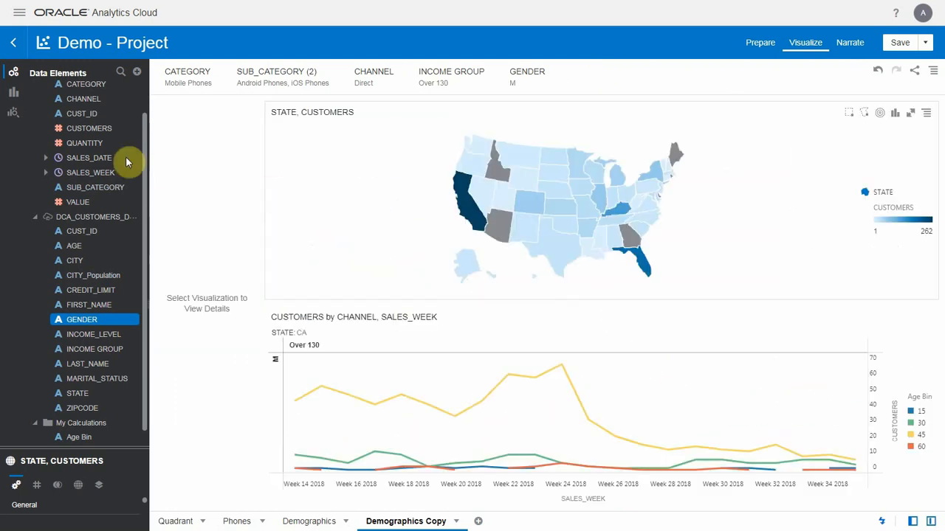
- Create a table visualization of CUST_ID, AGE, CITY, FIRST_NAME, GENDER, INCOME GROUP, LAST_NAME, MARITAL_STATUS and STATE from the customer data
left_click(76, 231)
left_click(76, 246, "ctrl")
left_click(77, 261, "ctrl")
left_click(83, 305, "ctrl")
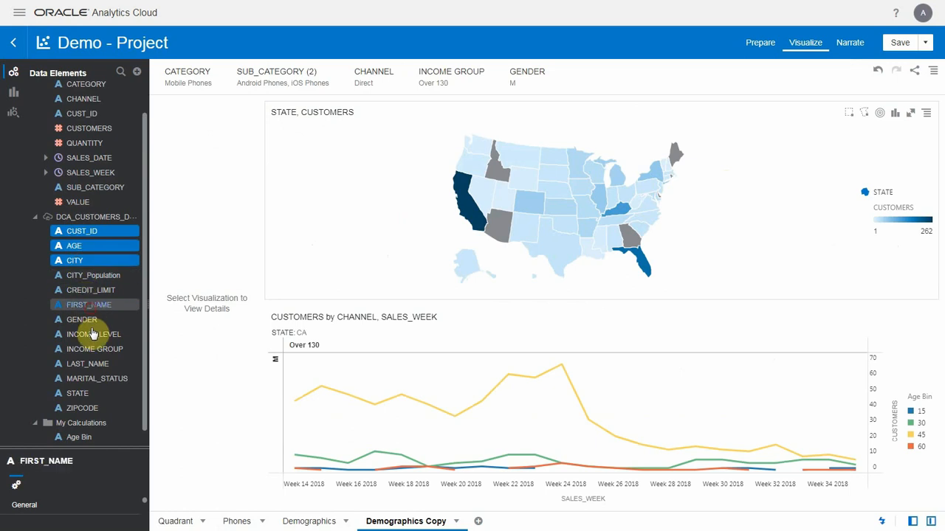
left_click(82, 320, "ctrl")
left_click(96, 349, "ctrl")
left_click(95, 364, "ctrl")
left_click(94, 378, "ctrl")
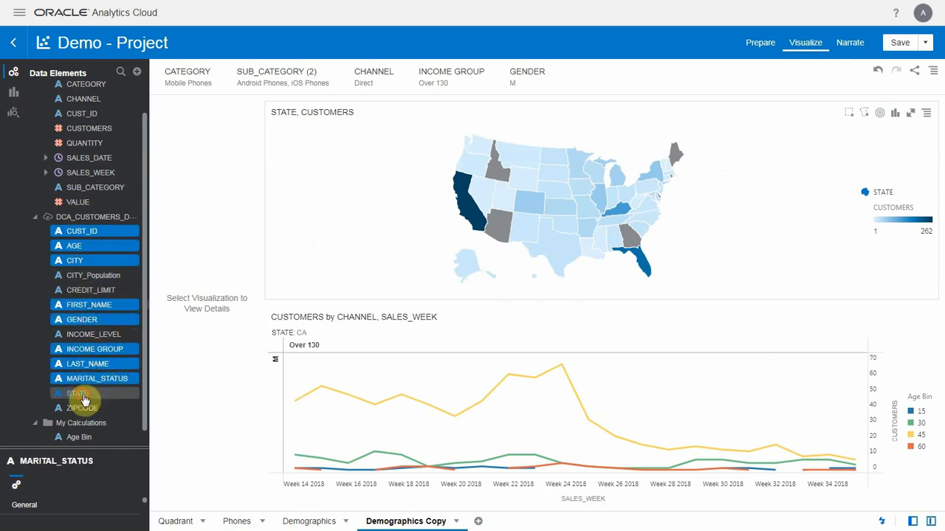
right_click(84, 396)
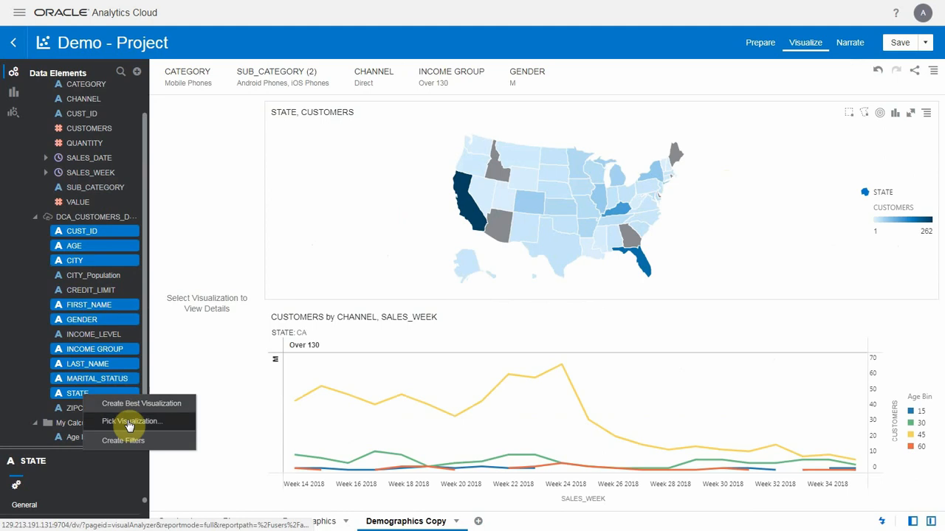
left_click(132, 422)
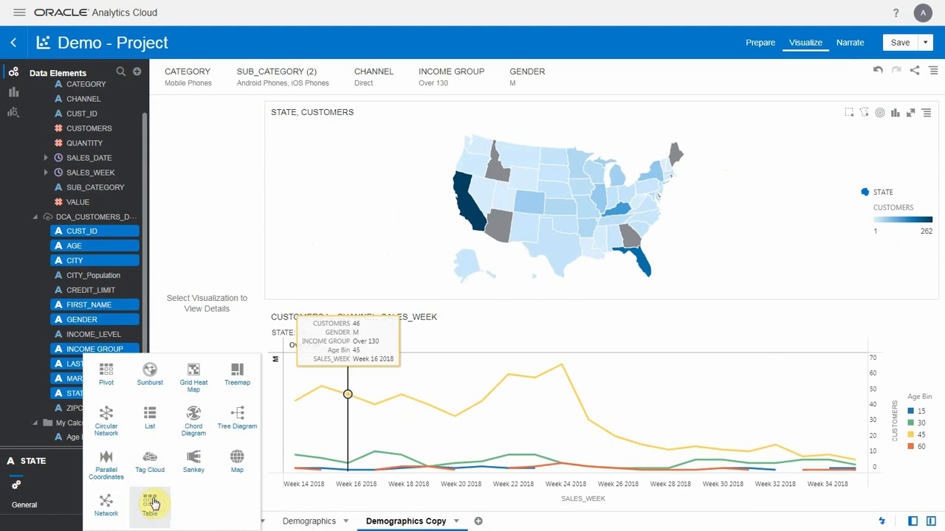
left_click(152, 503)
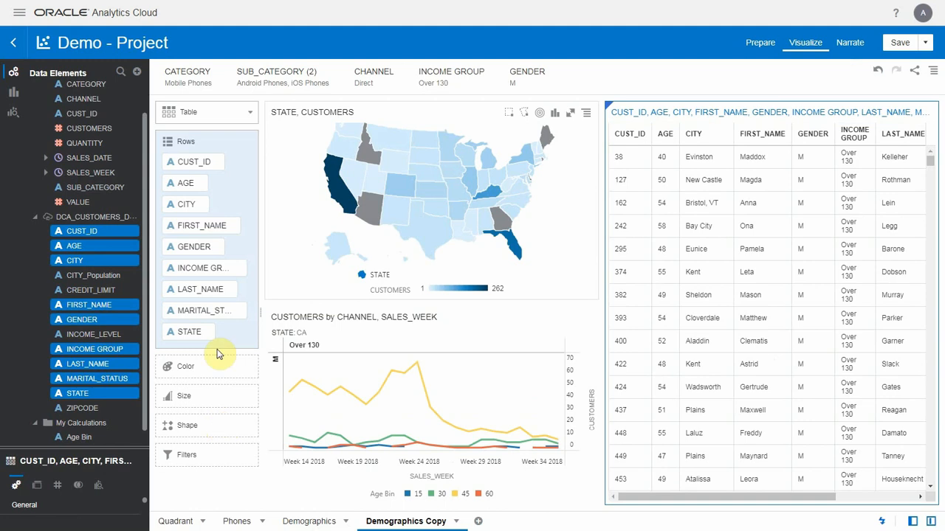
- Reorder the table columns so LAST_NAME and FIRST_NAME follow CUST_ID, AGE precedes GENDER and CITY precedes STATE, and widen the table
left_click_drag(190, 290, 201, 329)
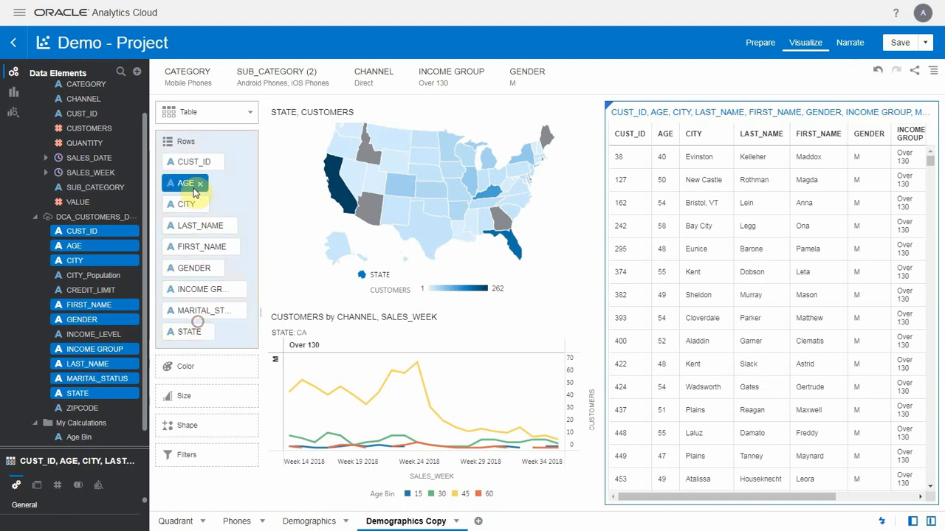
left_click_drag(188, 184, 189, 244)
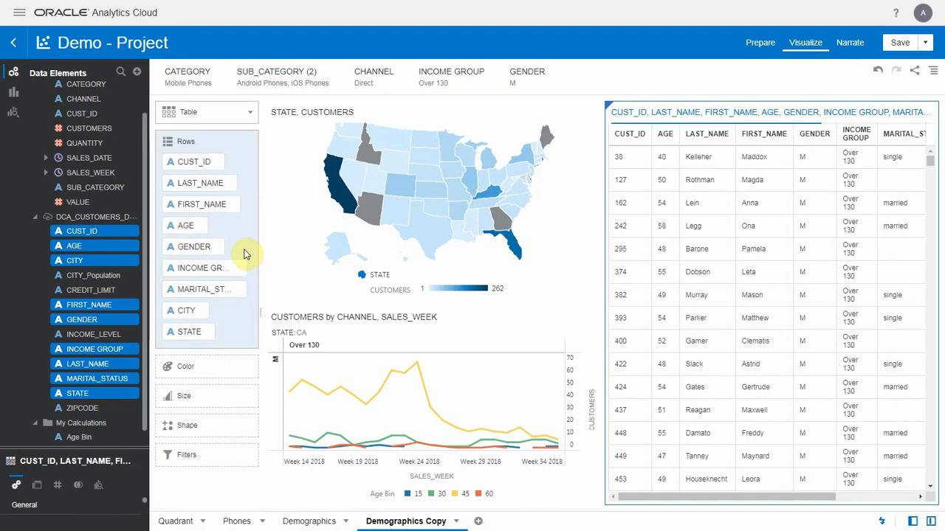
left_click_drag(602, 268, 525, 255)
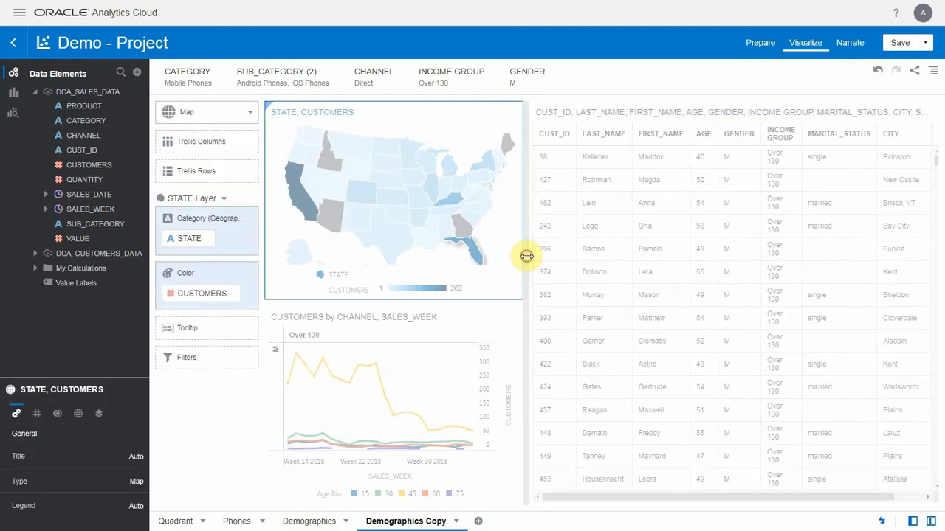
- Use the state map as a filter and limit the line chart and customer table to Florida
right_click(513, 267)
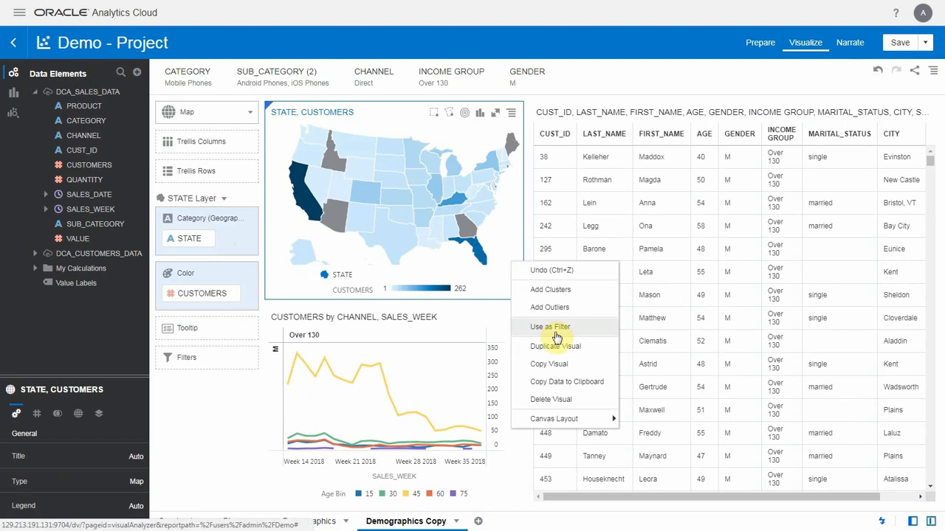
left_click(556, 335)
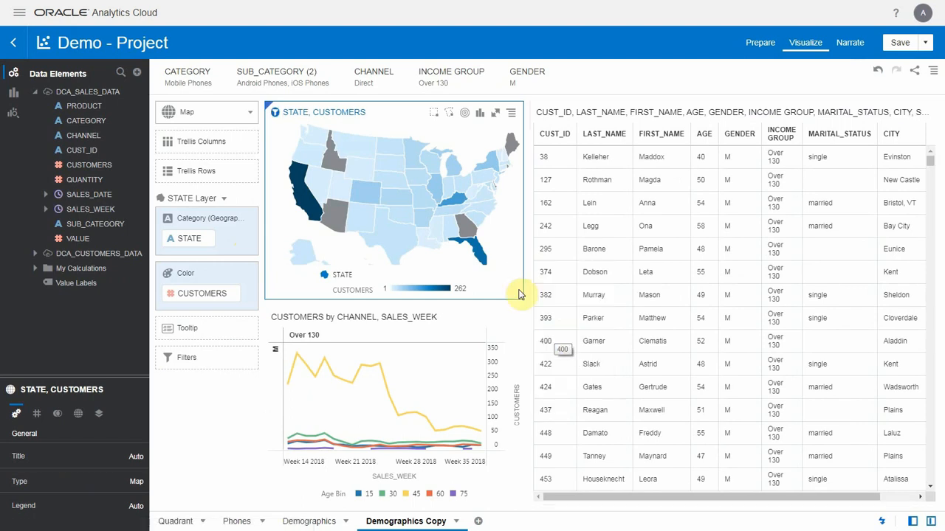
left_click(481, 264)
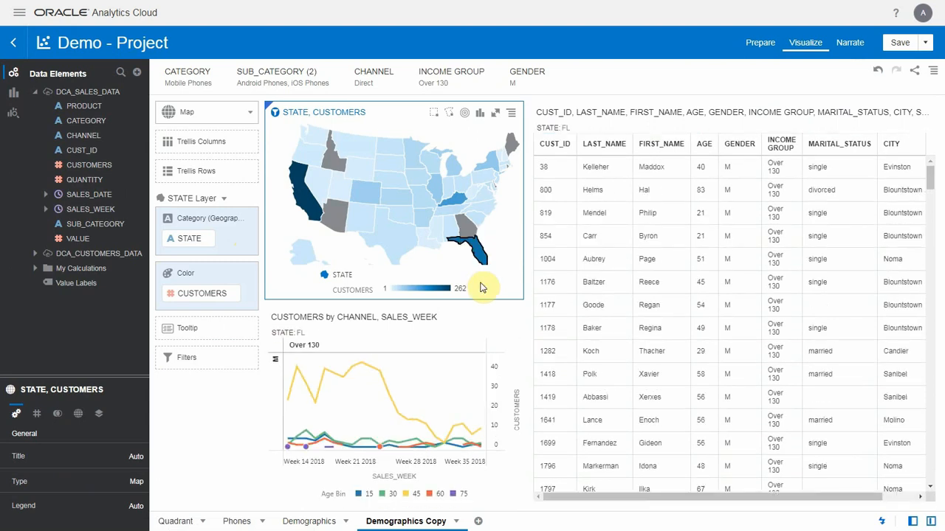
- Export the filtered customer table to a file named Demo in Data (csv) format
left_click(619, 219)
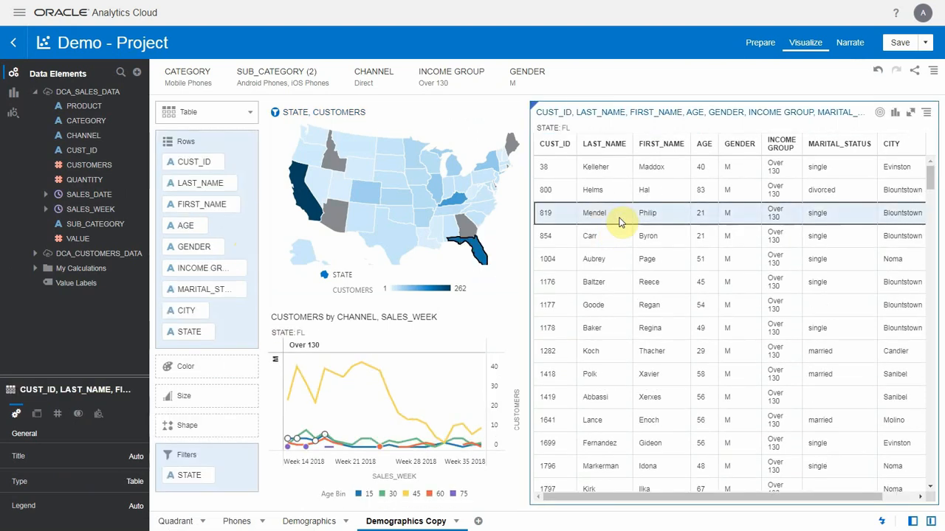
left_click(919, 71)
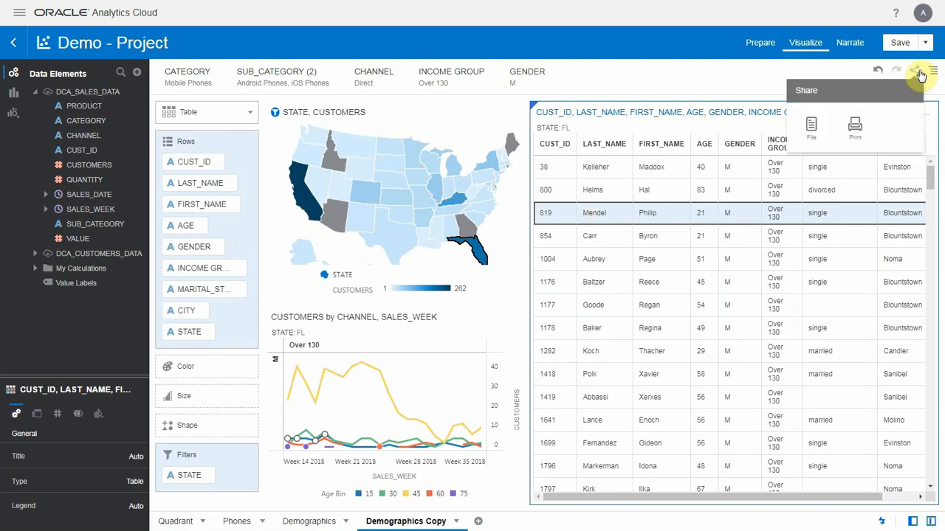
left_click(817, 130)
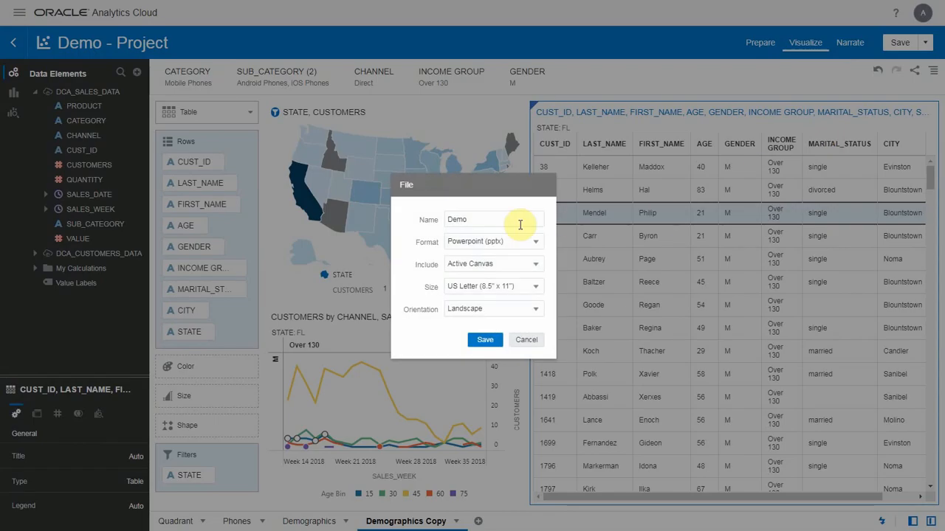
left_click(484, 243)
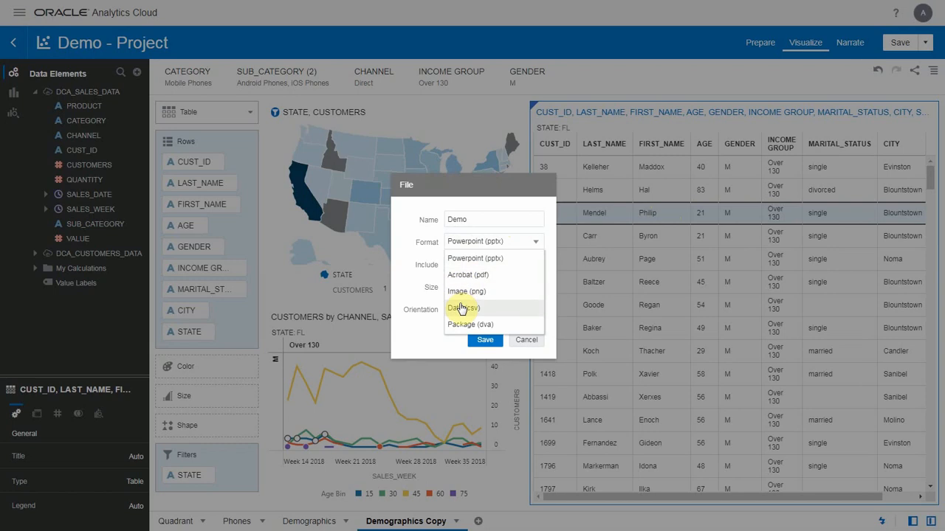
left_click(462, 309)
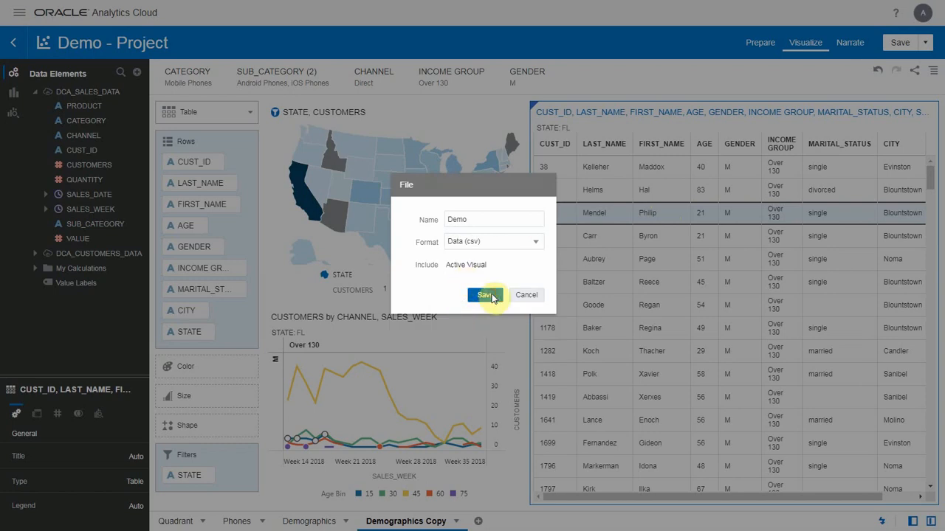
left_click(486, 295)
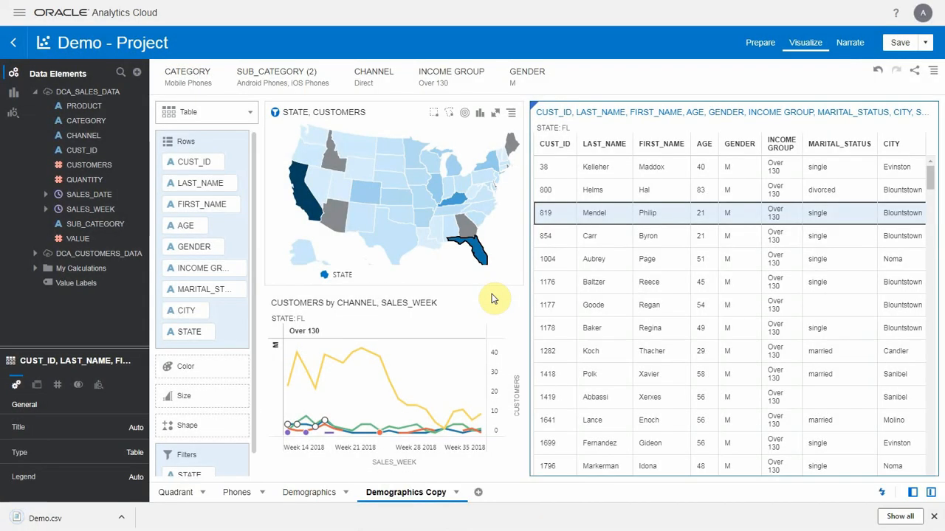
- Open the exported Demo.csv in Notepad, examine the customer rows and close the file
right_click(81, 517)
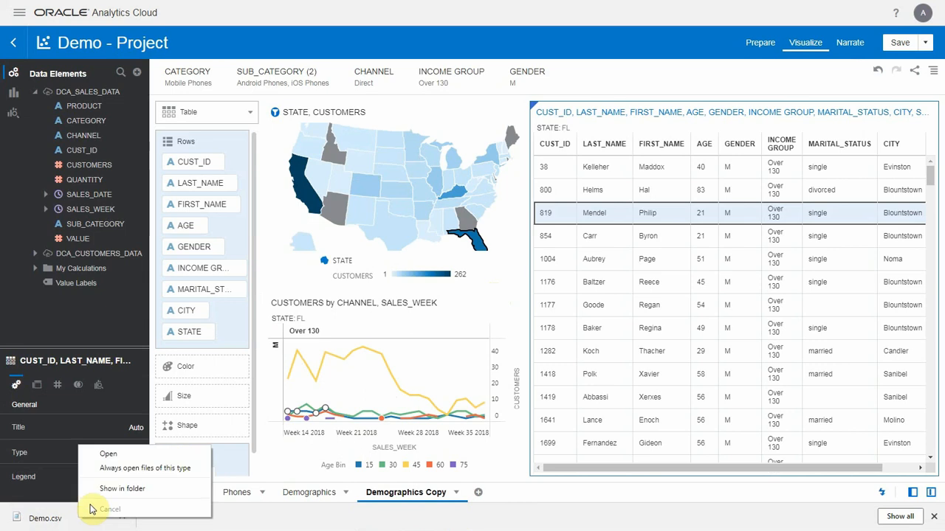
left_click(111, 454)
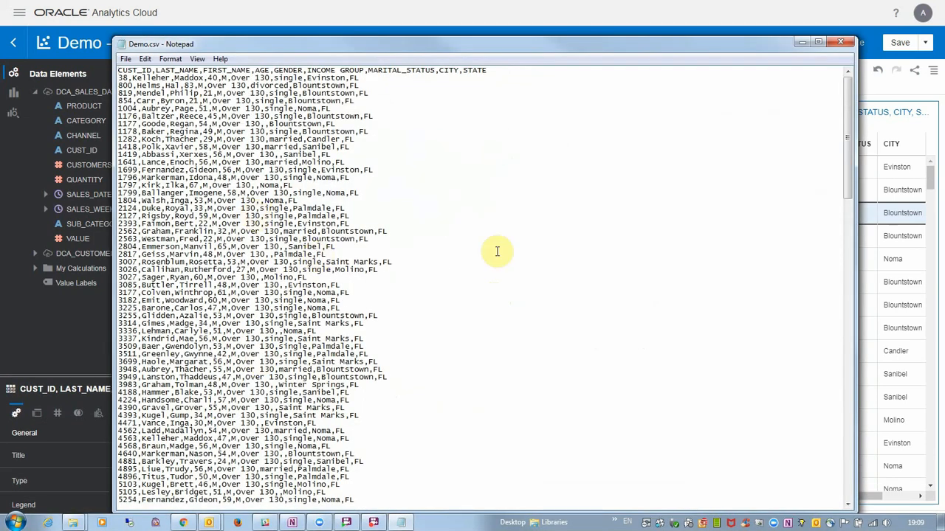
left_click(840, 42)
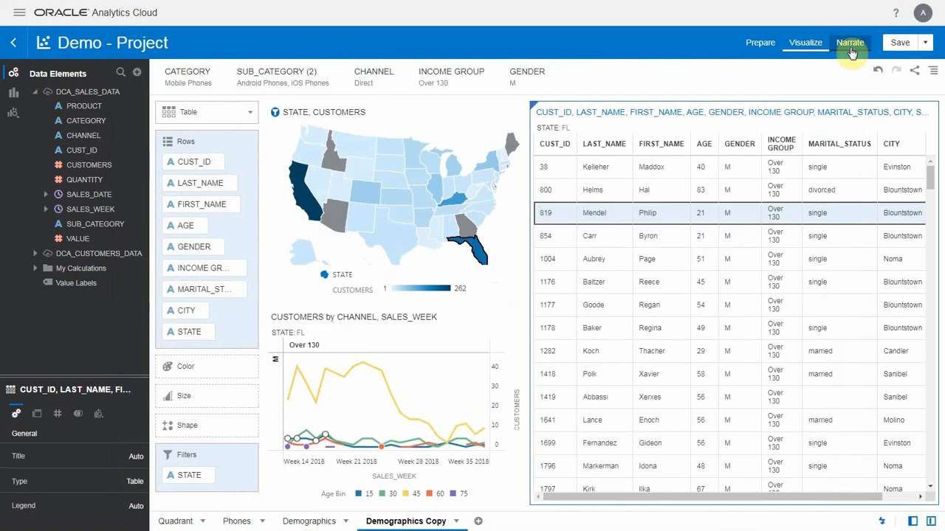
- Switch the project to the Narrate view
left_click(850, 49)
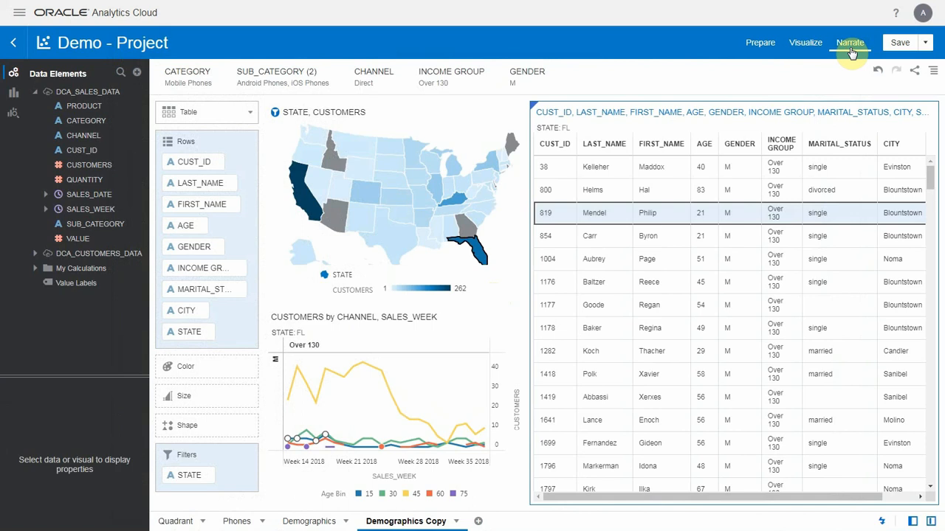
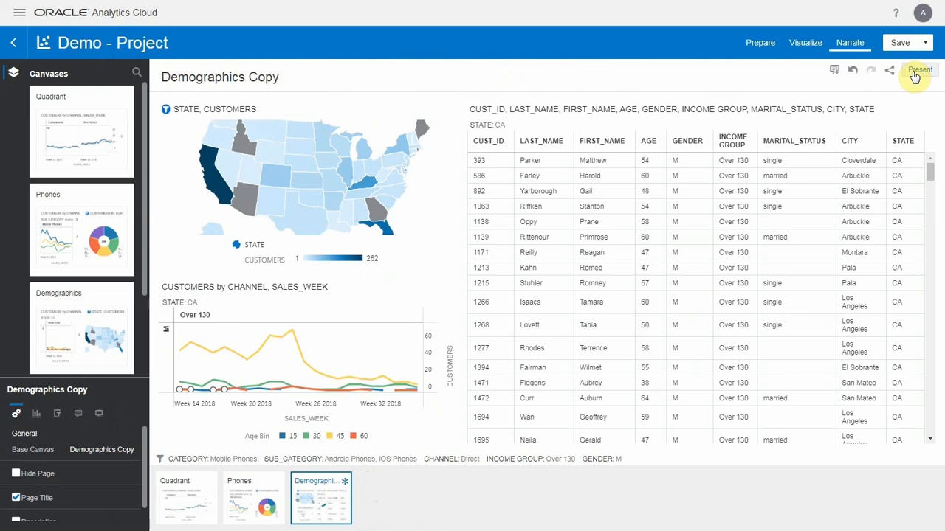
- Present the narrative and page through the Quadrant, Phones and Demographics Copy slides
left_click(915, 74)
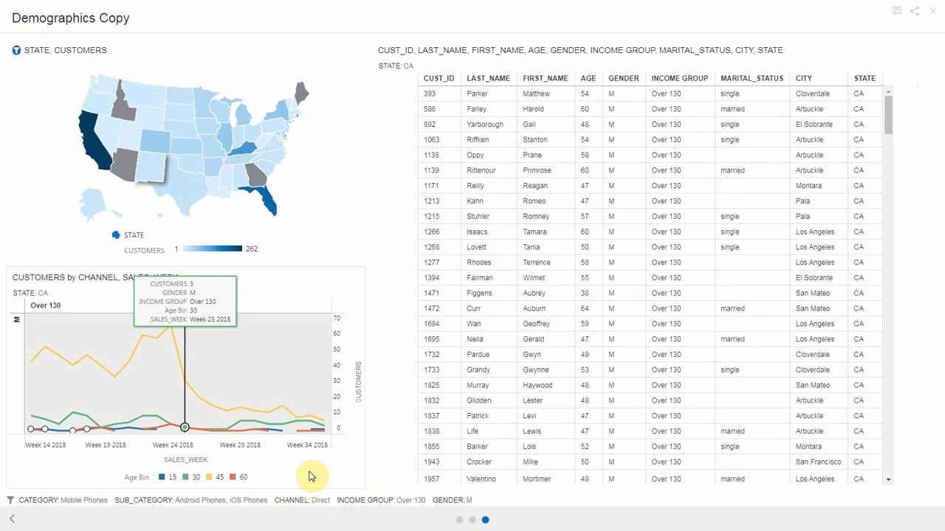
left_click(461, 522)
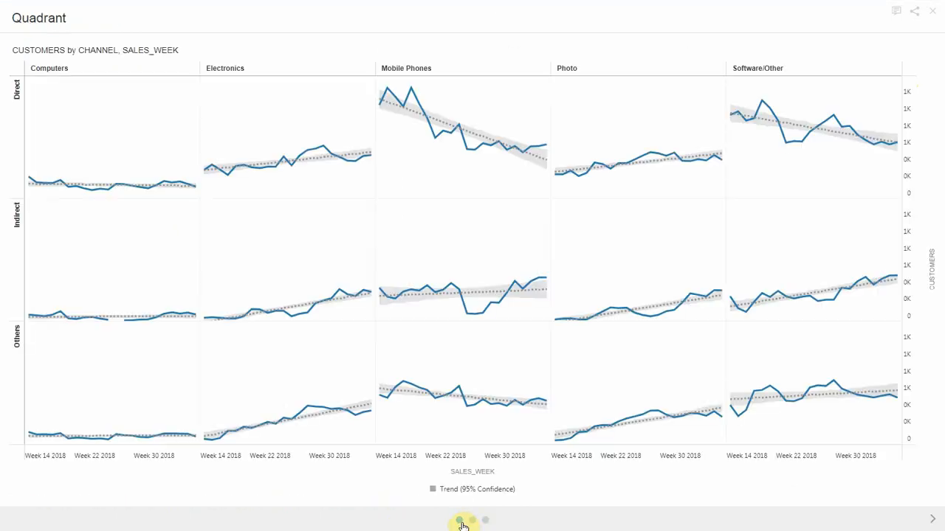
left_click(472, 521)
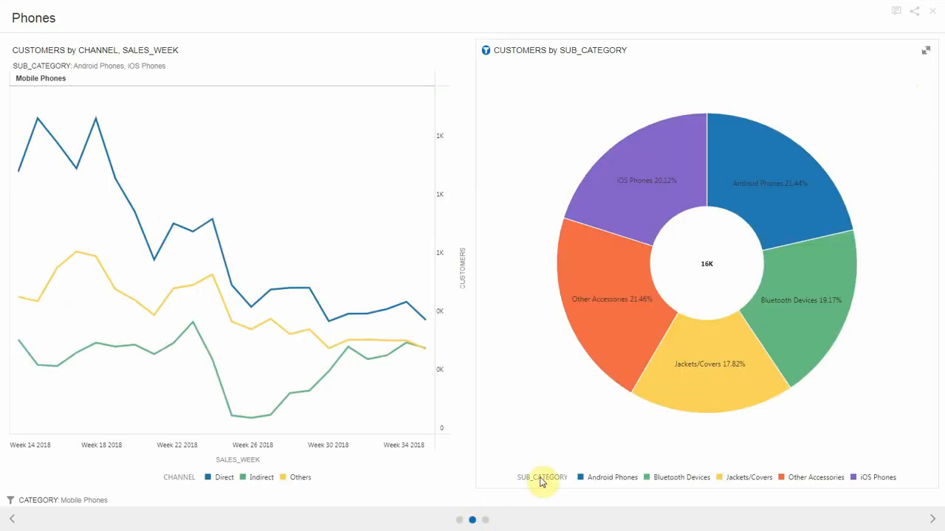
left_click(484, 522)
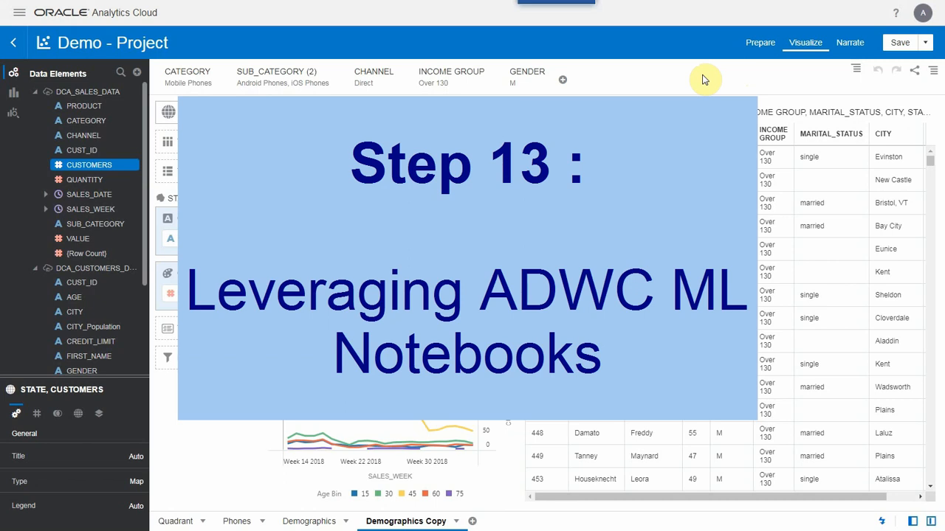
- Switch to the Oracle Cloud Infrastructure console in Firefox and maximize its window
key("alt+Tab")
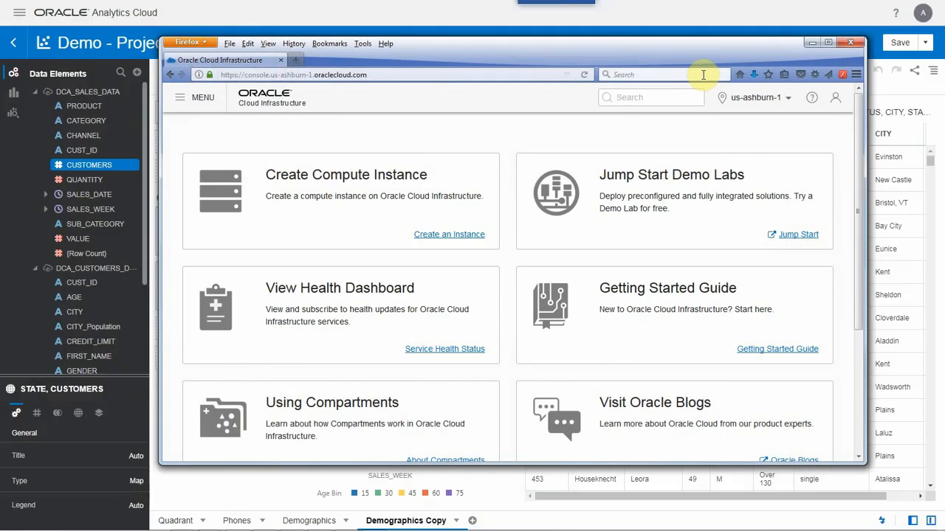
left_click_drag(643, 63, 581, 33)
left_click(767, 14)
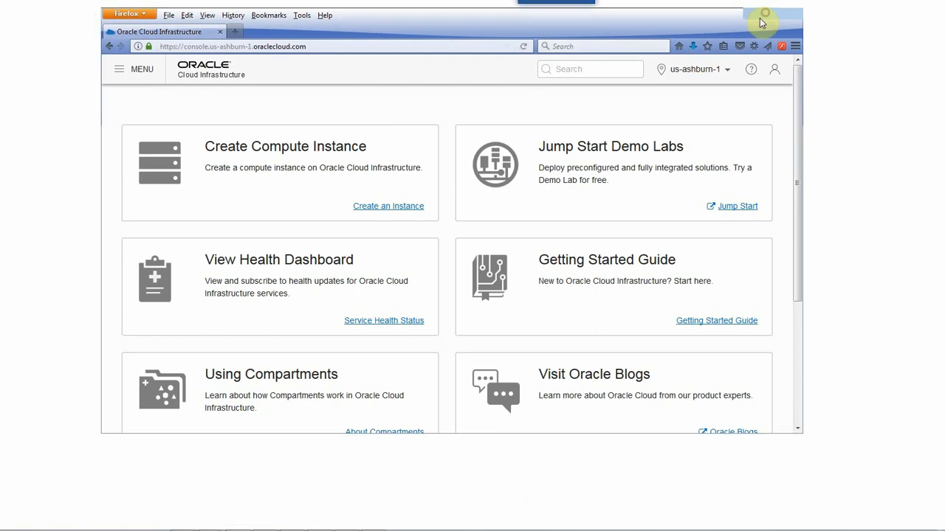
- Go to the Autonomous Data Warehouse list and open the Service Console of AutoDBPM1
left_click(29, 61)
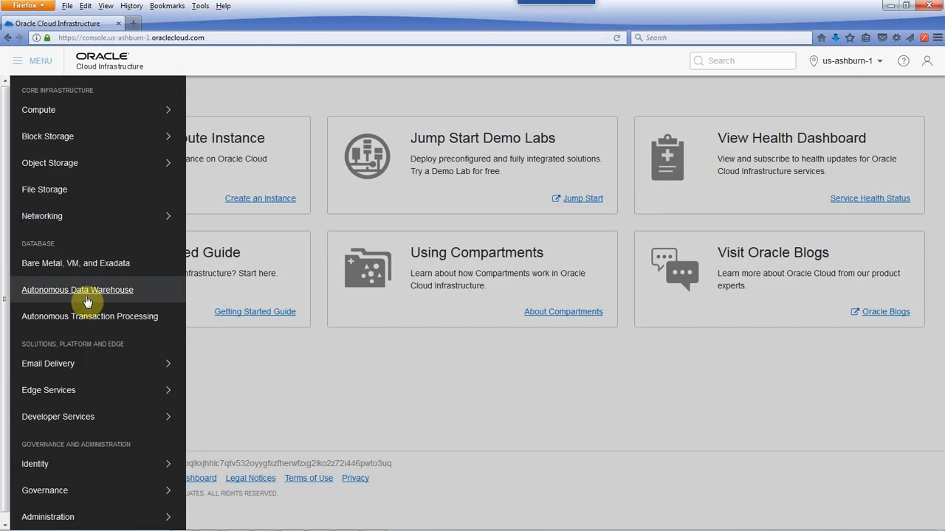
left_click(88, 295)
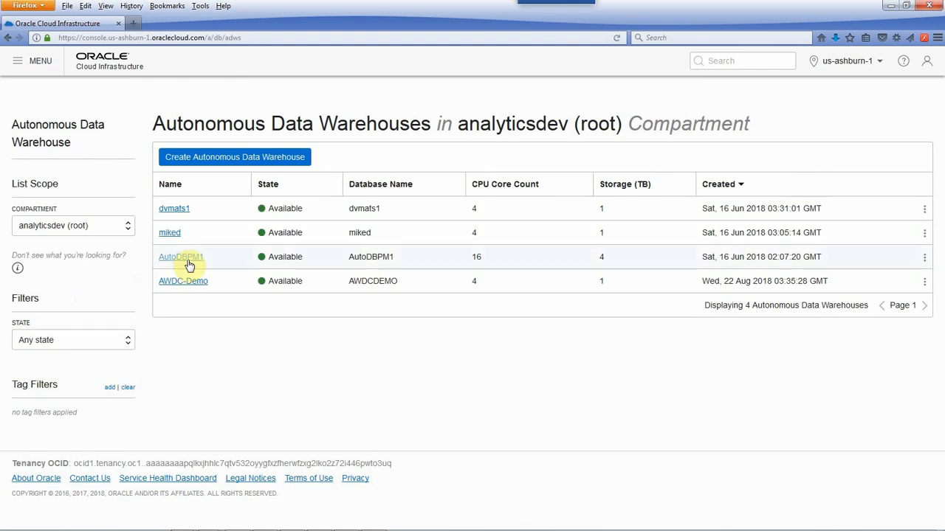
left_click(924, 257)
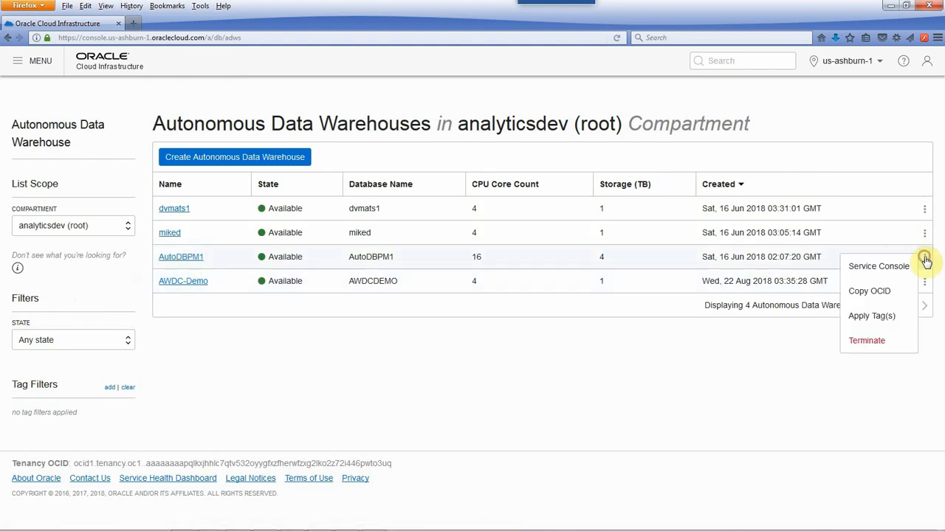
left_click(891, 268)
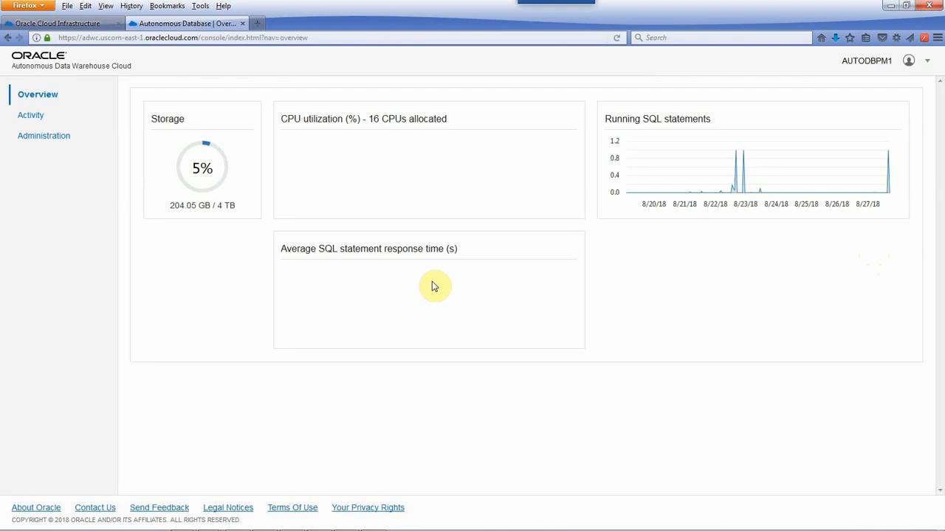
- Open the Oracle ML user management from the console's administration page and sign in as admin with the account password
left_click(19, 140)
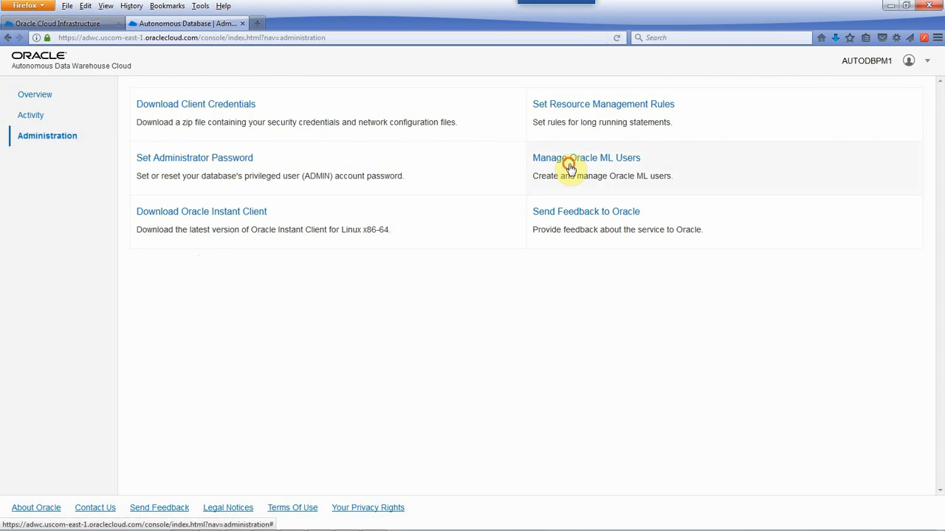
left_click(569, 168)
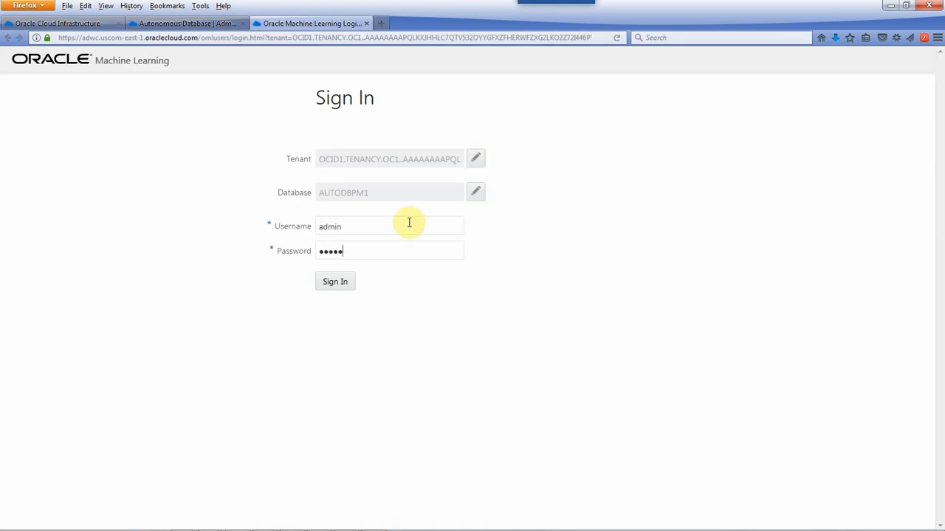
left_click(343, 287)
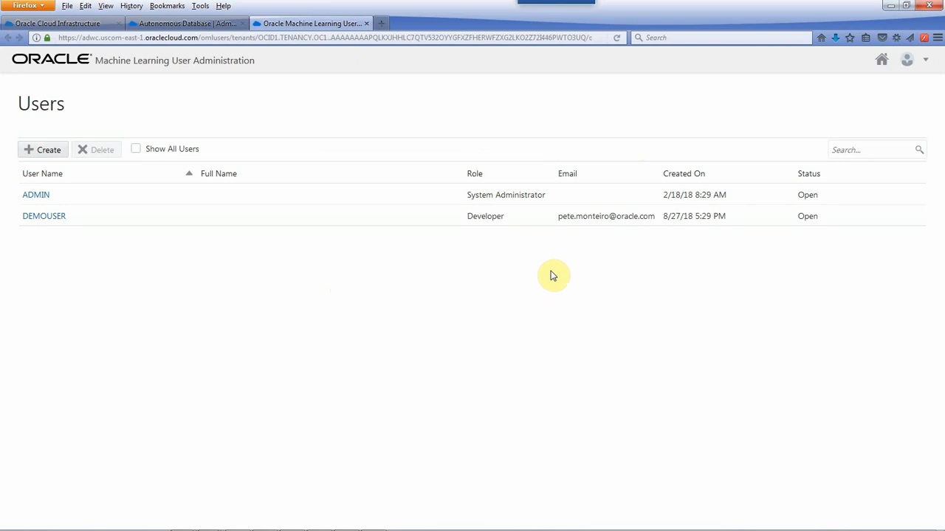
- Go to the Oracle Machine Learning home page and sign in as demouser with the account password
left_click(881, 59)
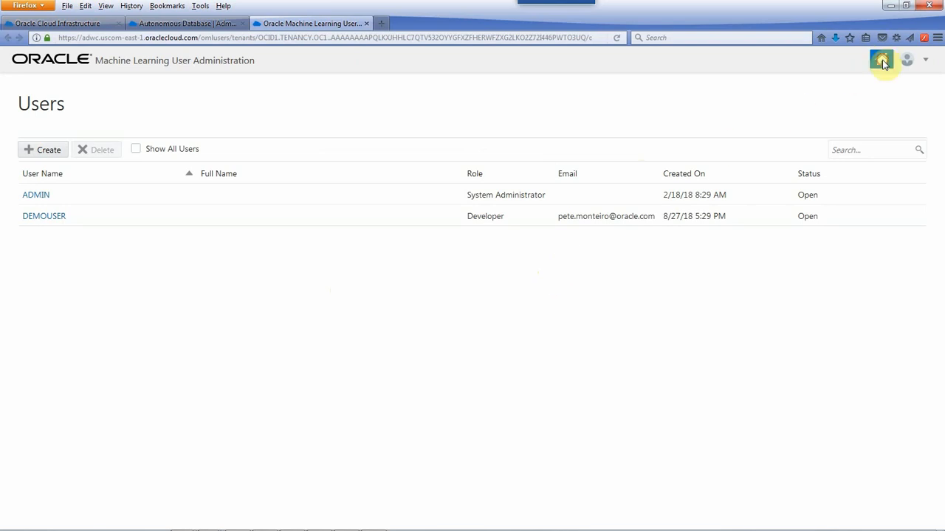
left_click(388, 223)
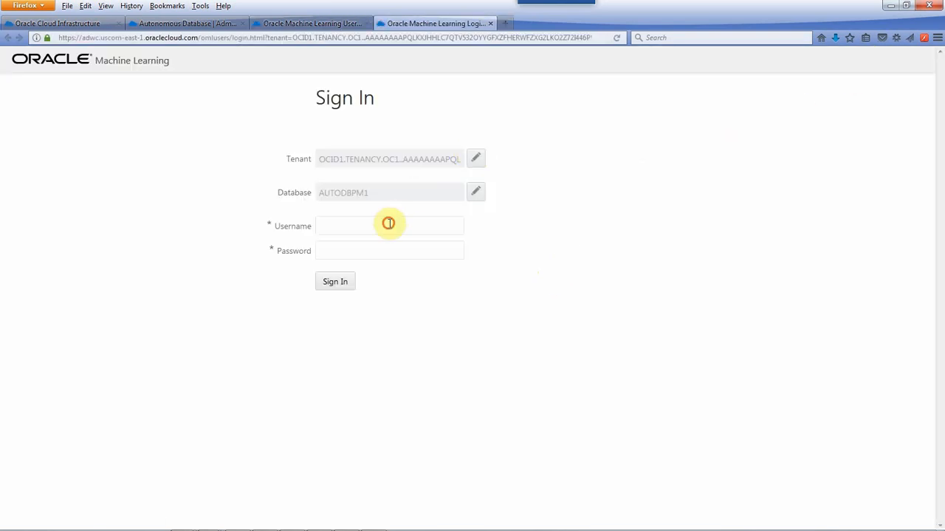
type("************")
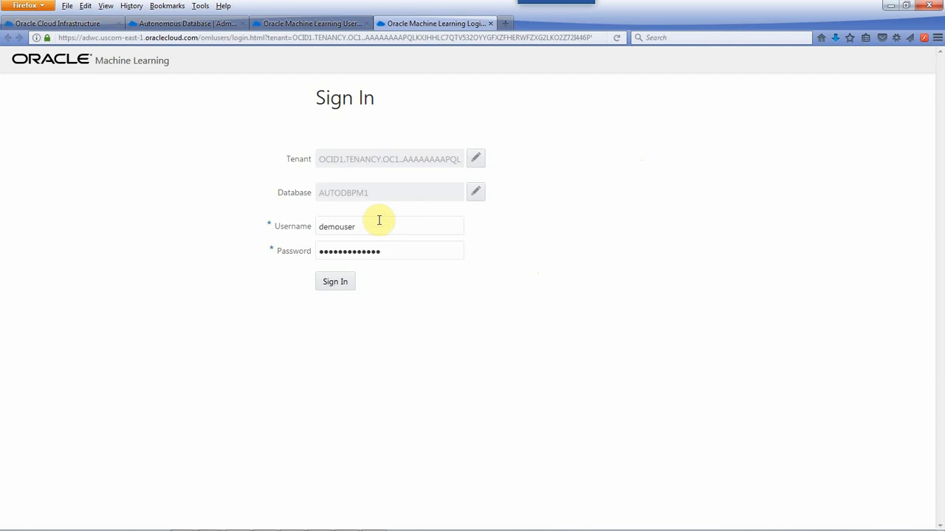
left_click(335, 283)
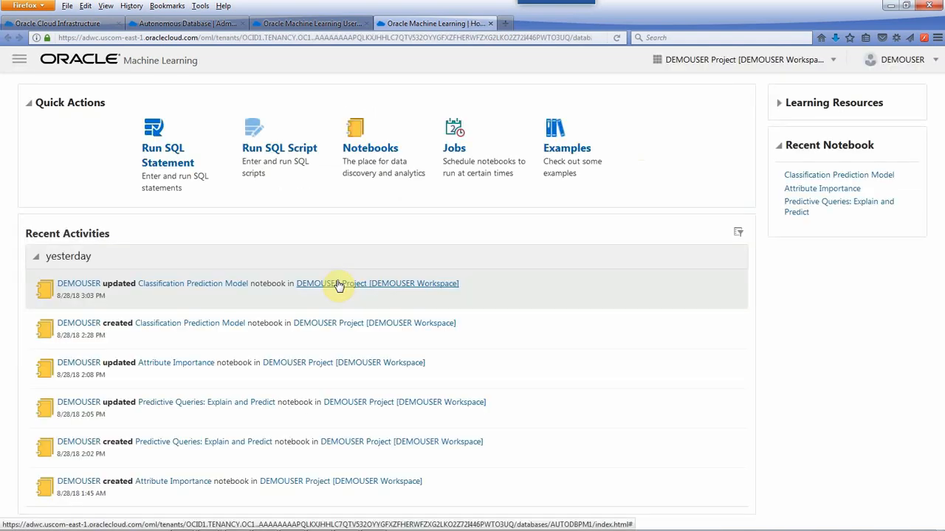
- Open the Classification Prediction Model example notebook and hide the code and output of all its paragraphs
left_click(557, 155)
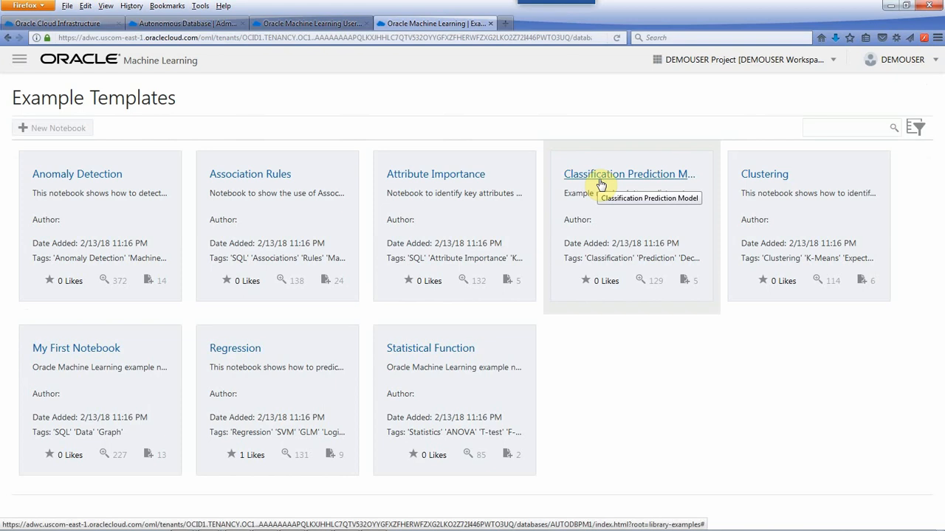
left_click(600, 182)
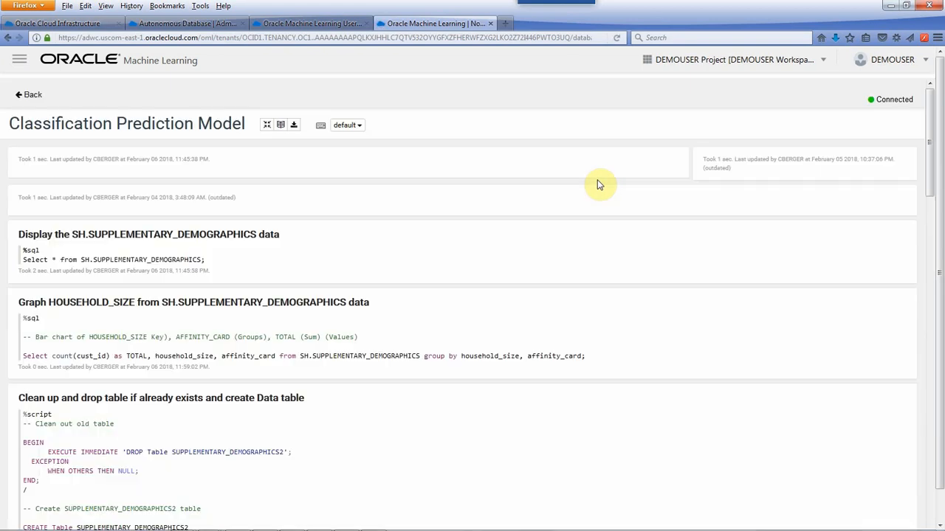
left_click(280, 124)
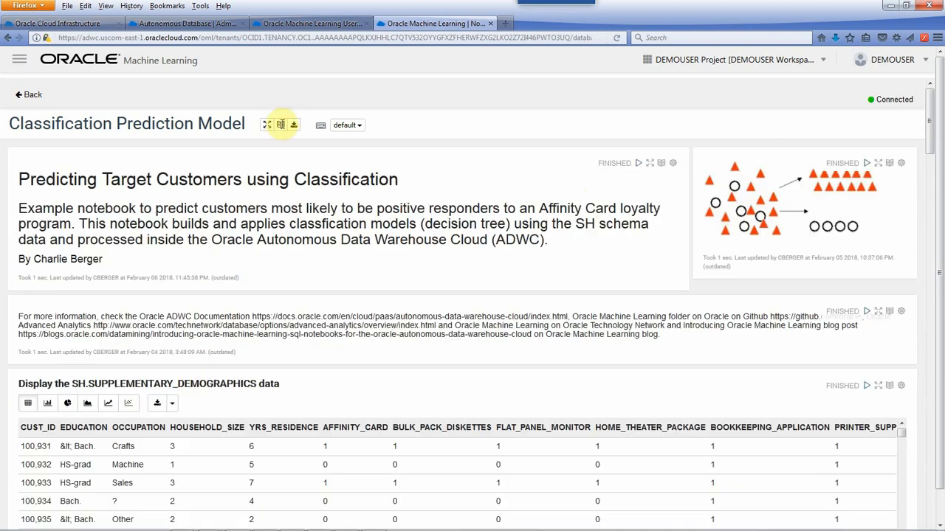
left_click(283, 126)
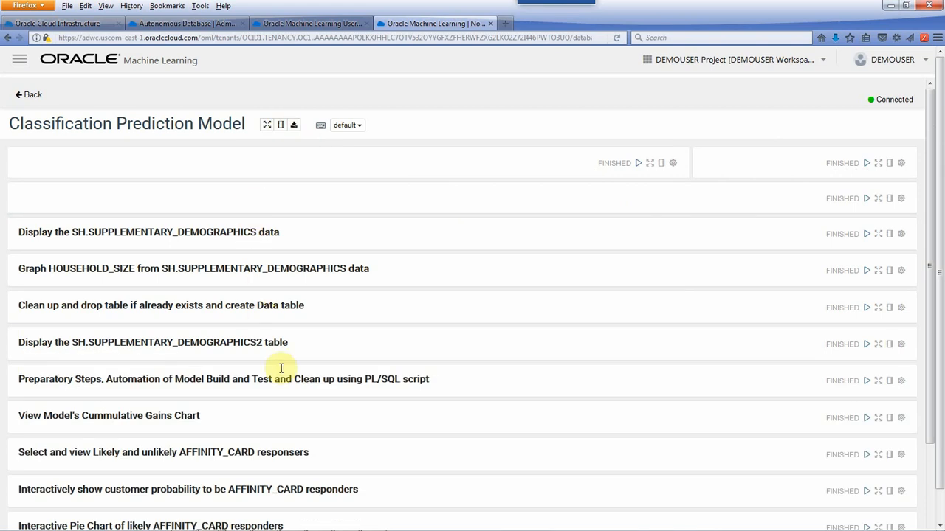
- Review the paragraph list, show the code of the Preparatory Steps paragraph and examine its PL/SQL model-building script
scroll(296, 424, "down", 3)
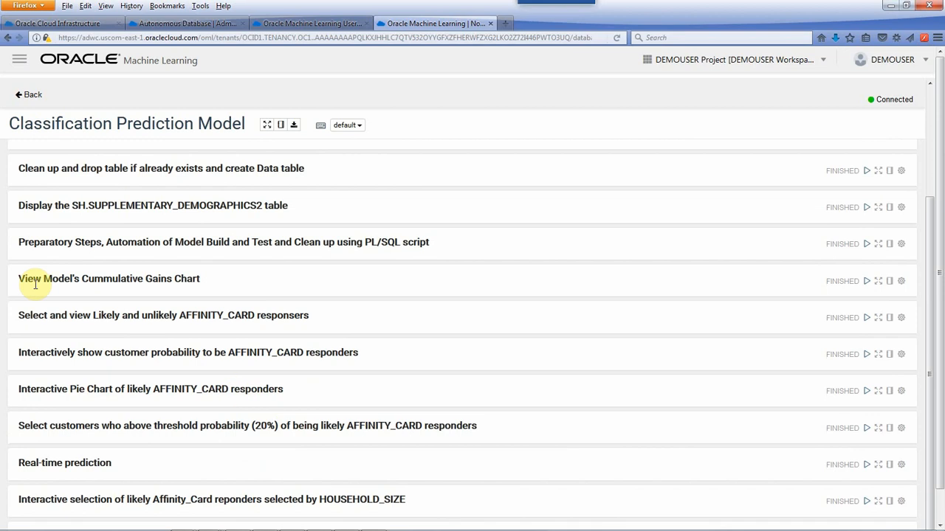
scroll(35, 285, "up", 2)
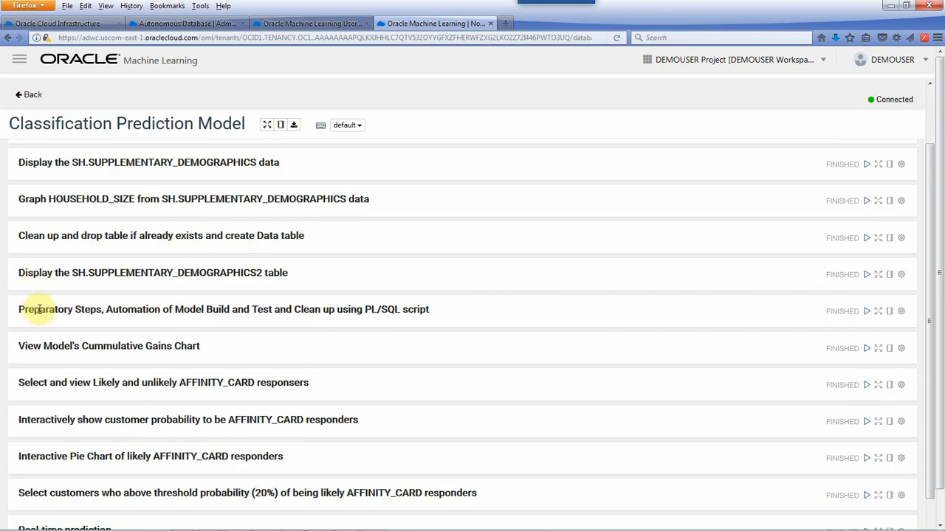
left_click(63, 306)
left_click(881, 314)
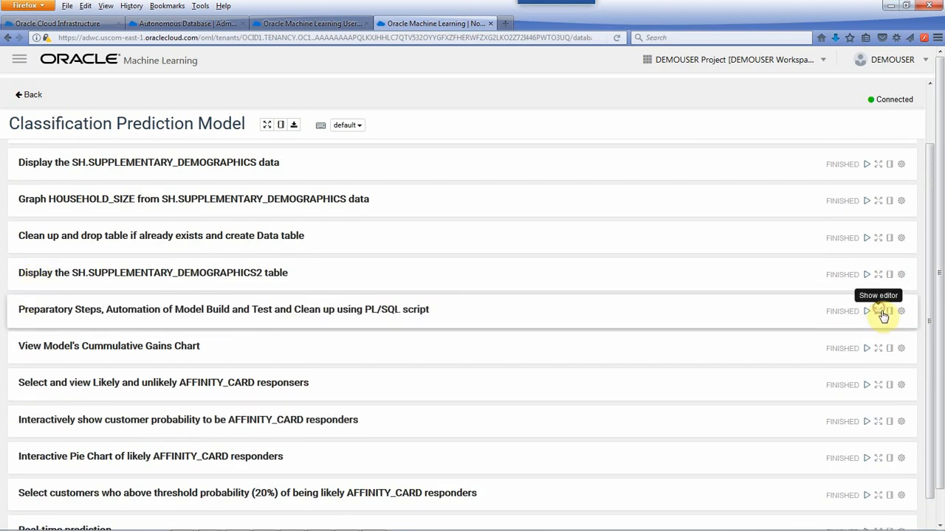
scroll(779, 367, "down", 2)
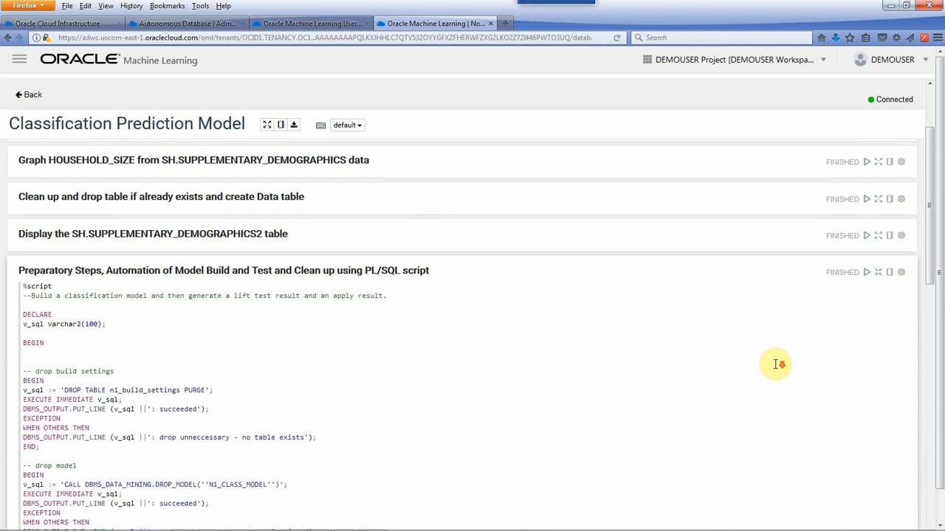
scroll(778, 367, "down", 8)
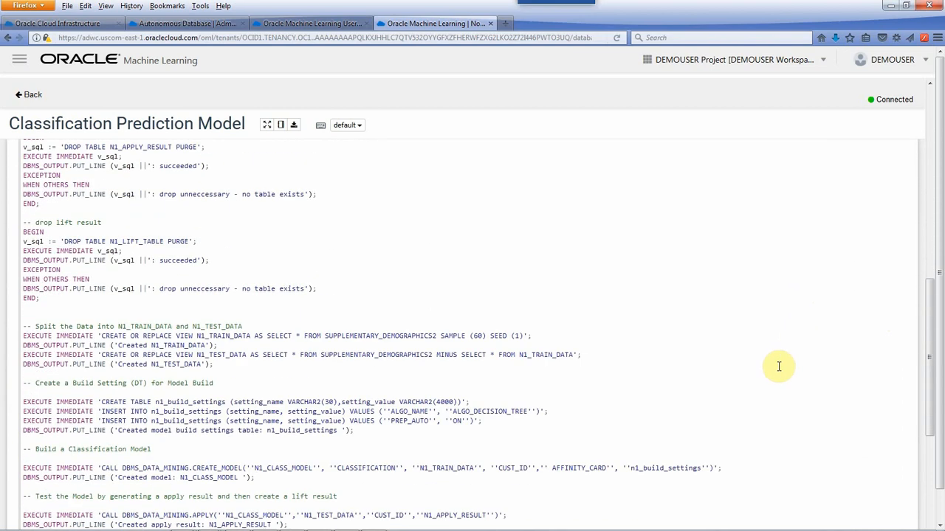
- Export the example notebook and save it as Classification Prediction Model.json
scroll(782, 364, "up", 10)
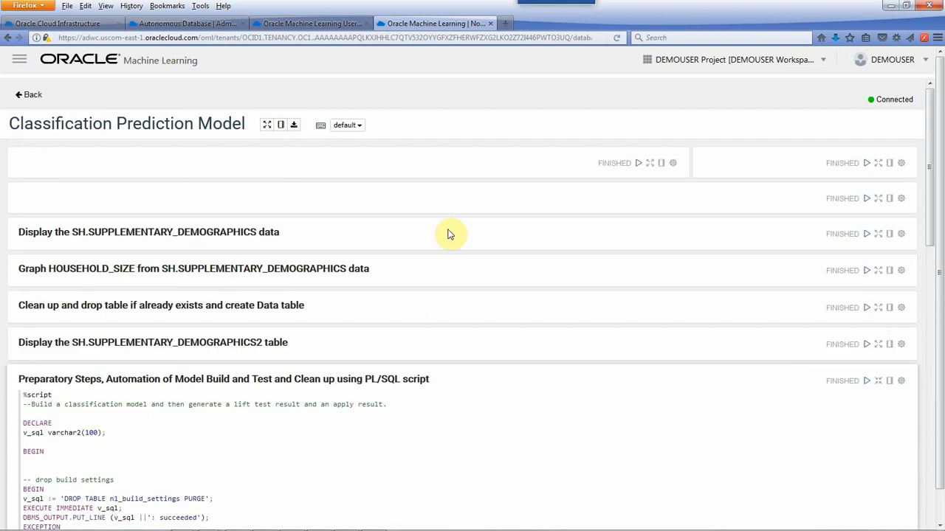
left_click(295, 127)
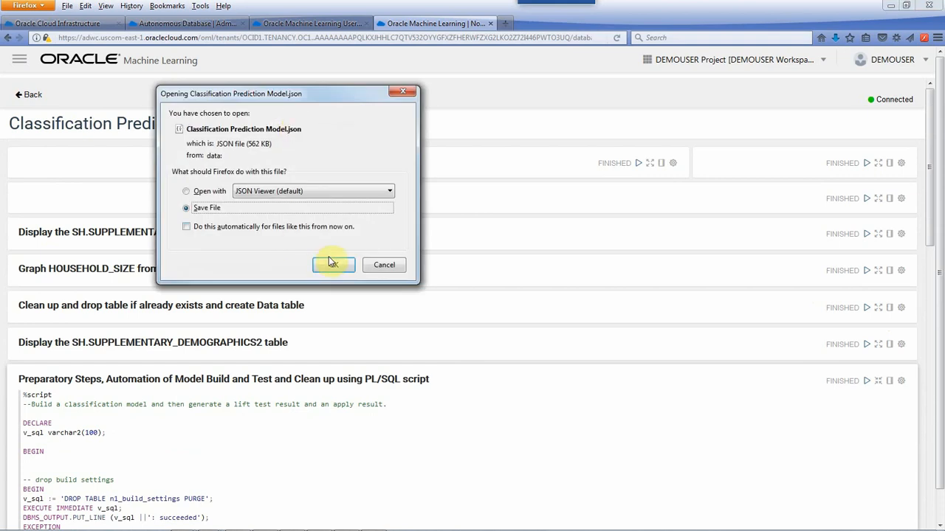
left_click(334, 266)
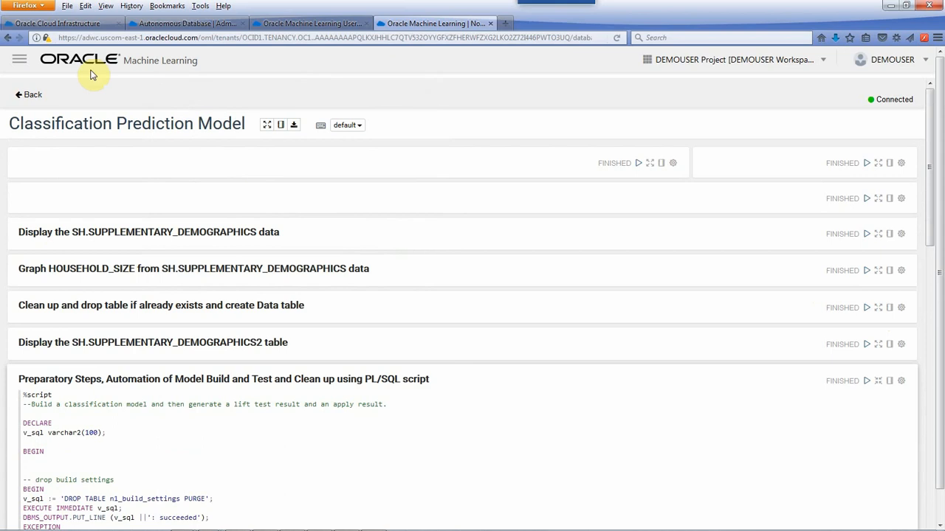
- Import Classification Prediction Model.json from the ML folder into the project's notebooks and open the imported notebook
left_click(23, 61)
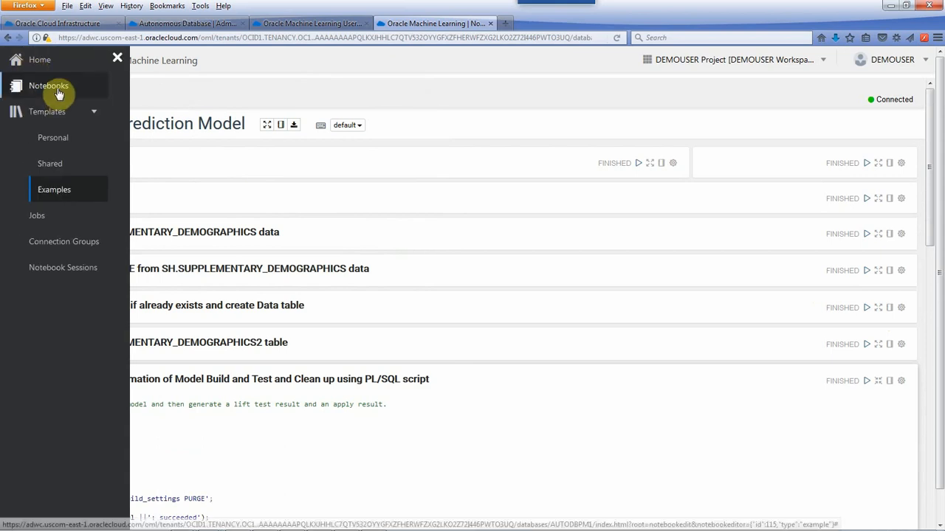
left_click(49, 86)
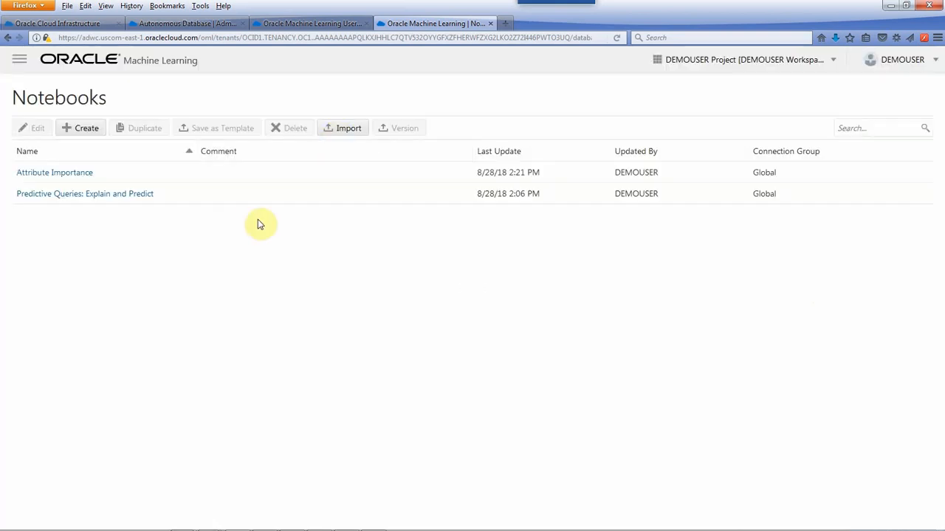
left_click(341, 128)
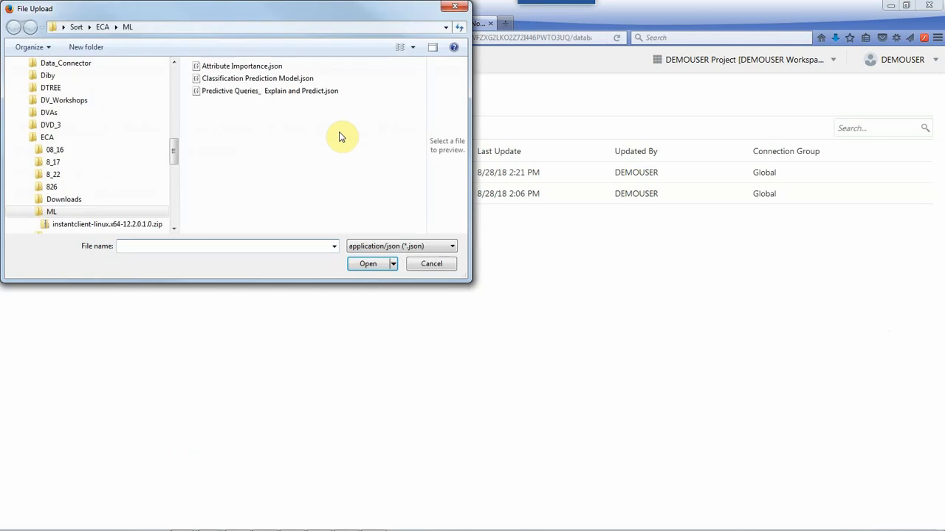
left_click(291, 79)
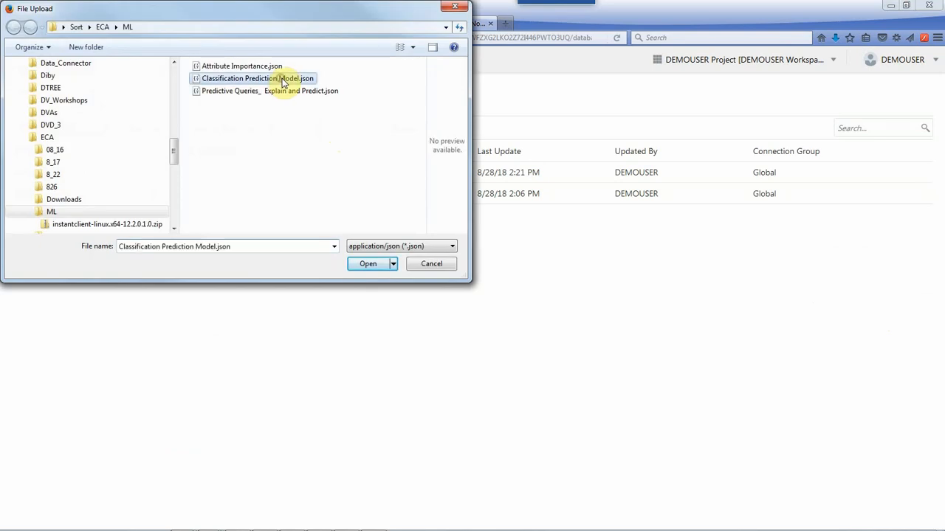
left_click(374, 268)
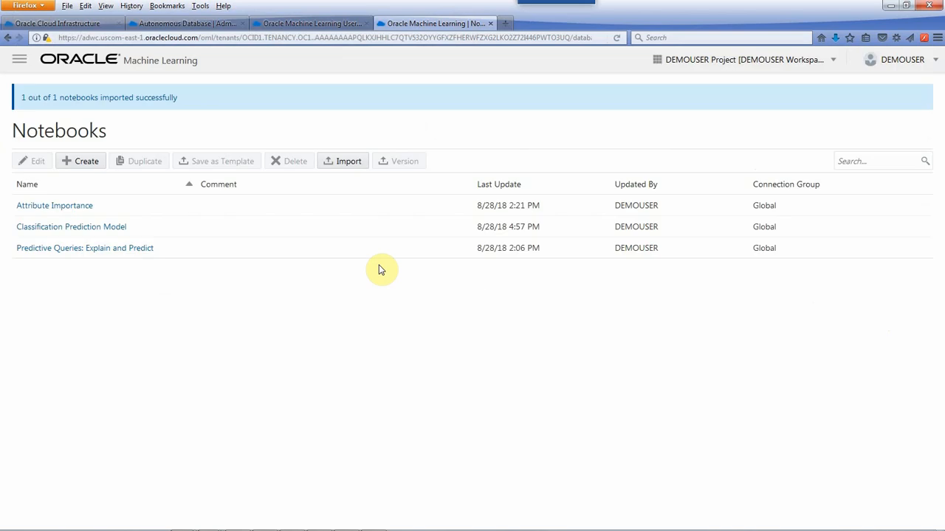
left_click(108, 197)
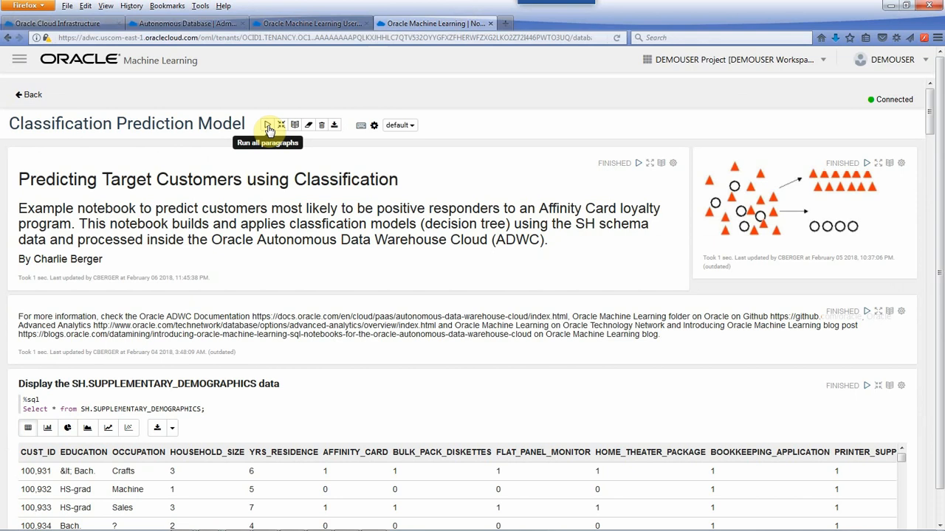
- Run all paragraphs of the Classification Prediction Model notebook and review their output down to the SUPPLEMENTARY_DEMOGRAPHICS2 table
left_click(268, 126)
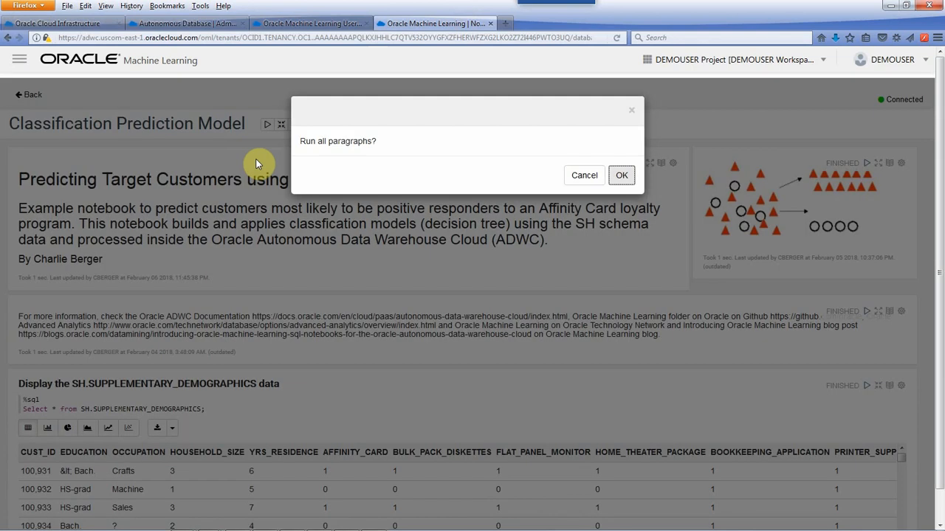
left_click(620, 176)
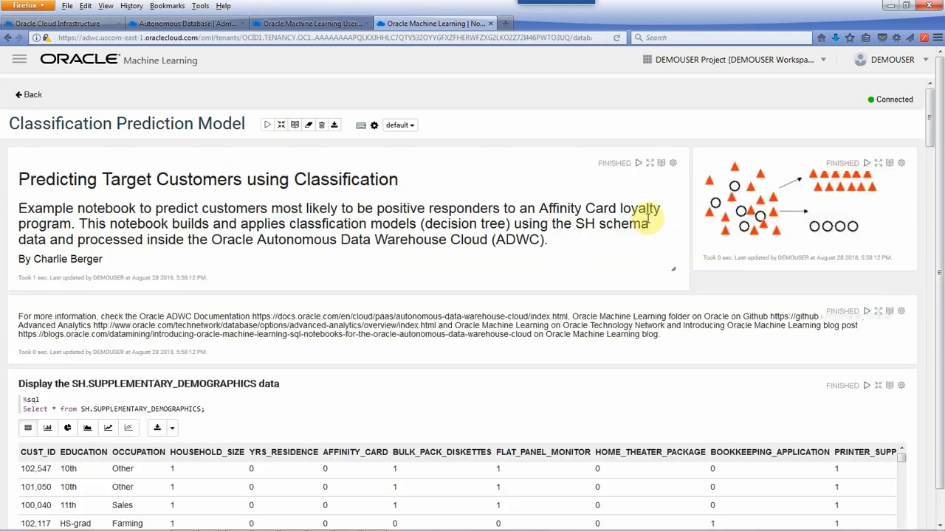
scroll(831, 314, "down", 10)
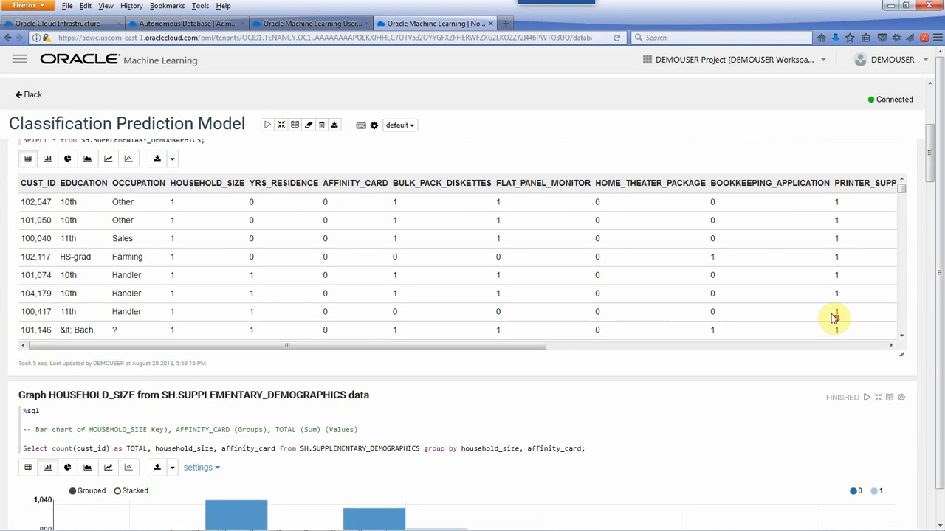
scroll(841, 369, "down", 10)
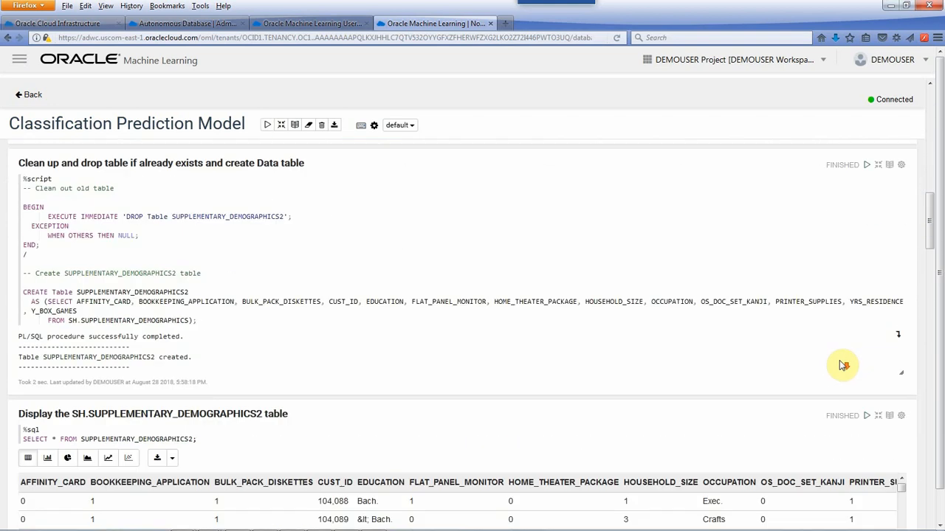
scroll(749, 276, "down", 4)
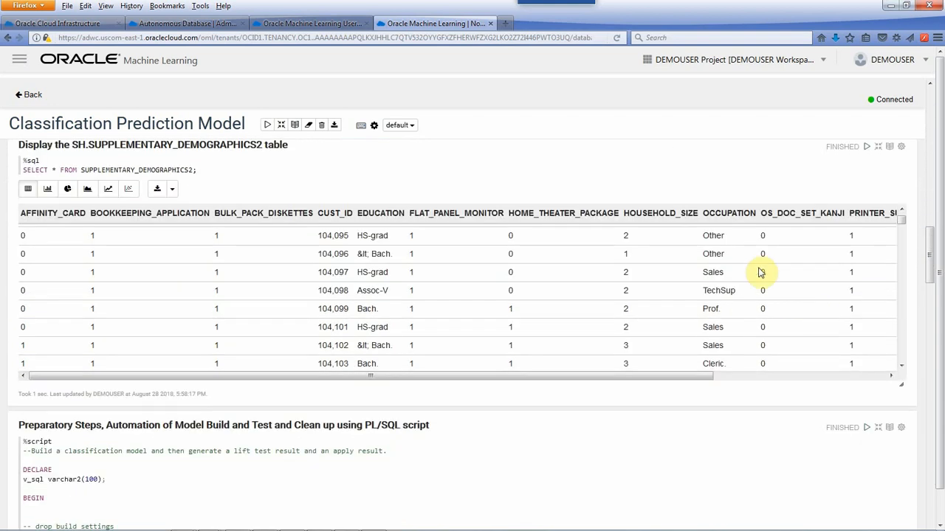
- Switch to the Demo project in Oracle Analytics Cloud and start a new data set from the ECA connection
key("alt+Tab")
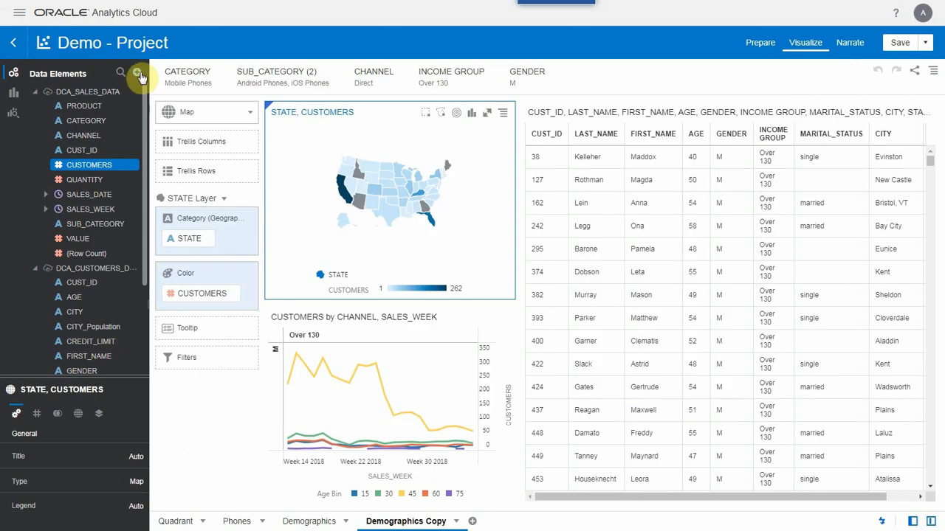
left_click(137, 71)
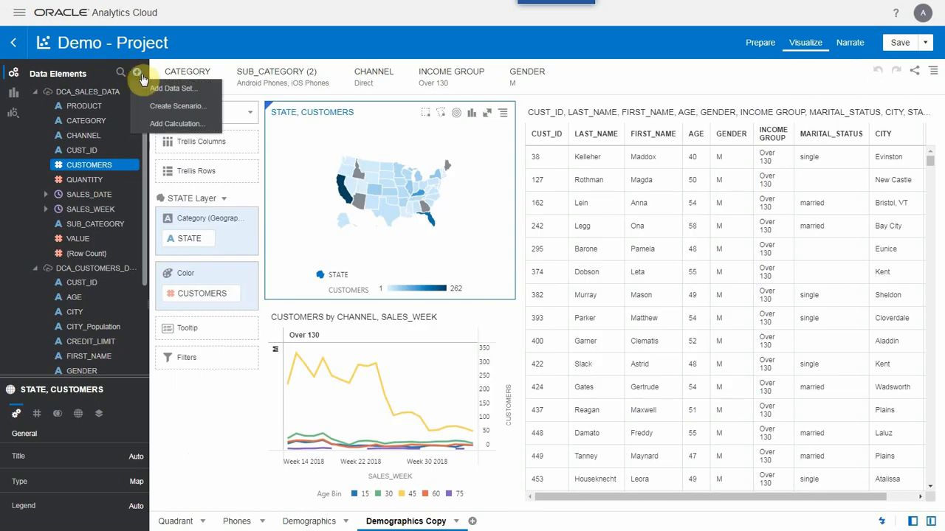
left_click(176, 90)
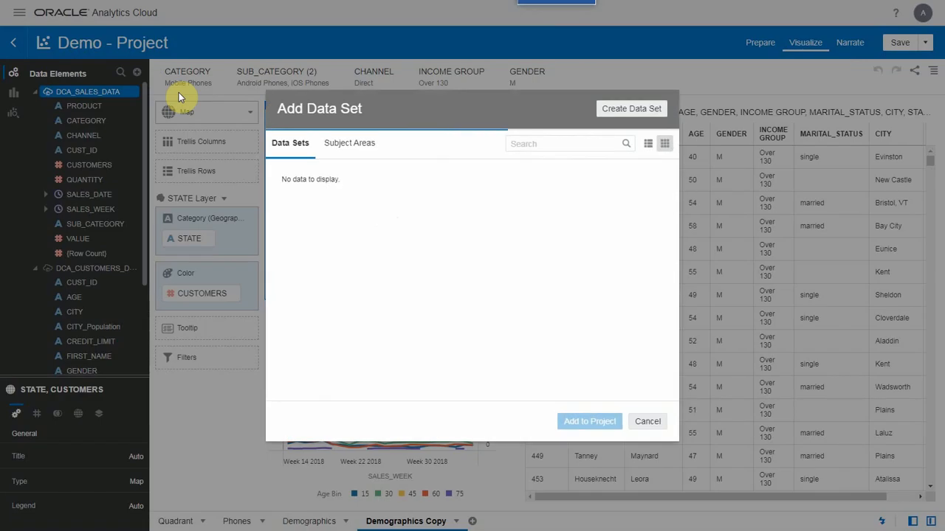
left_click(632, 110)
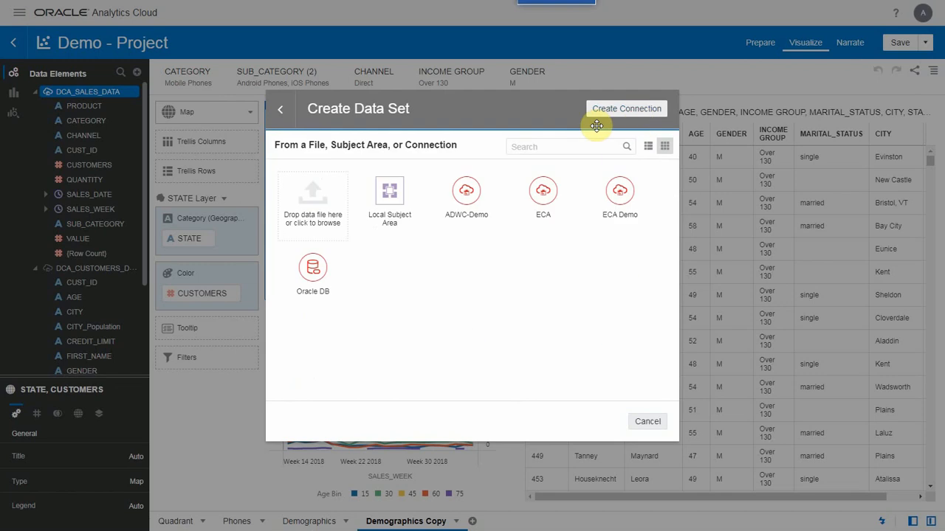
left_click(535, 203)
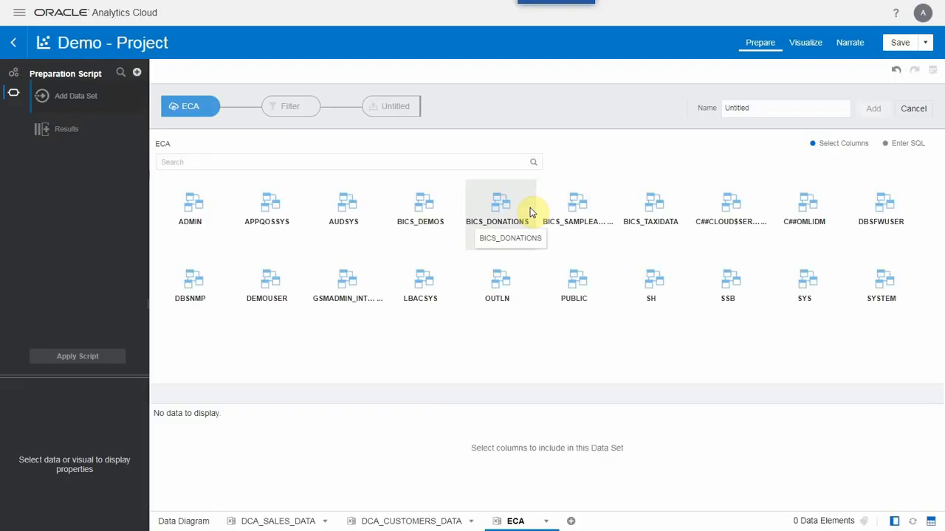
- Add all columns of the DEMOUSER schema's N1_APPLY_RESULT table to the project as data set DCA_N1_APPLY_RESULT
double_click(275, 288)
left_click_drag(534, 217, 533, 361)
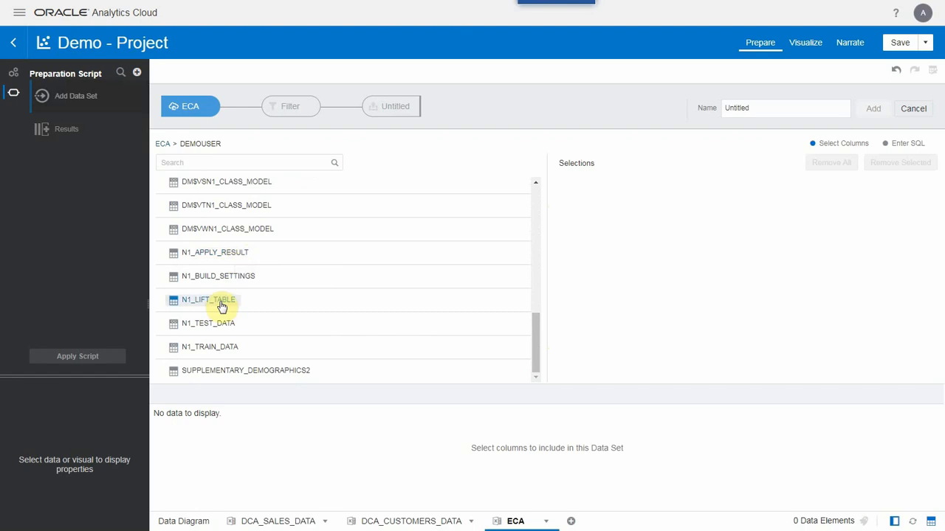
left_click(230, 259)
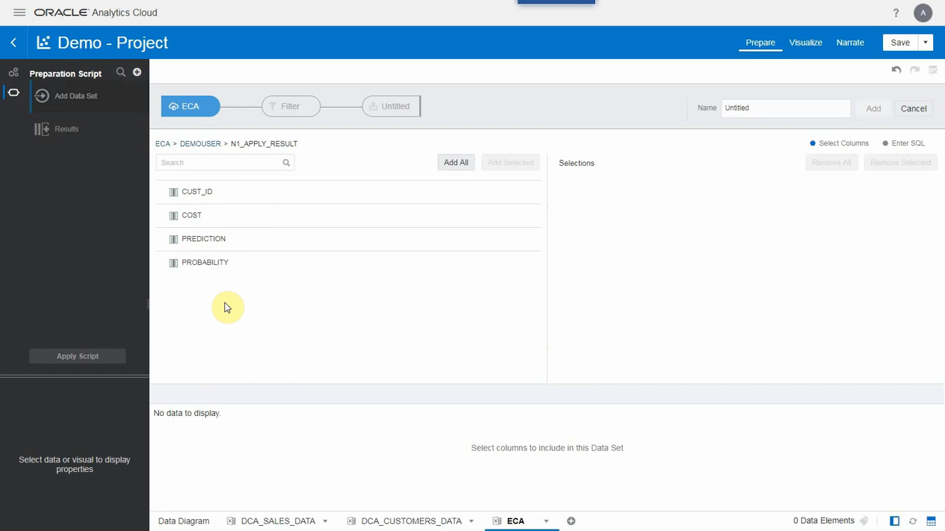
left_click(453, 164)
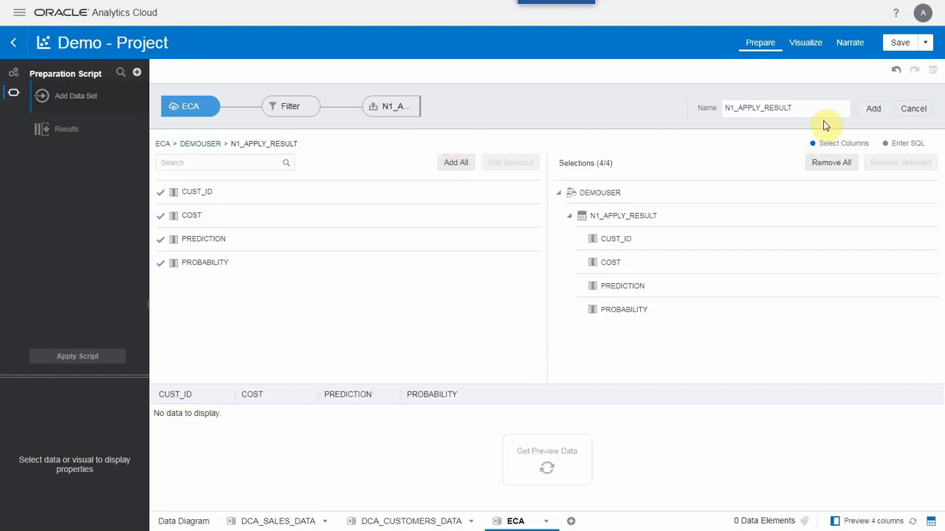
type("DCA_")
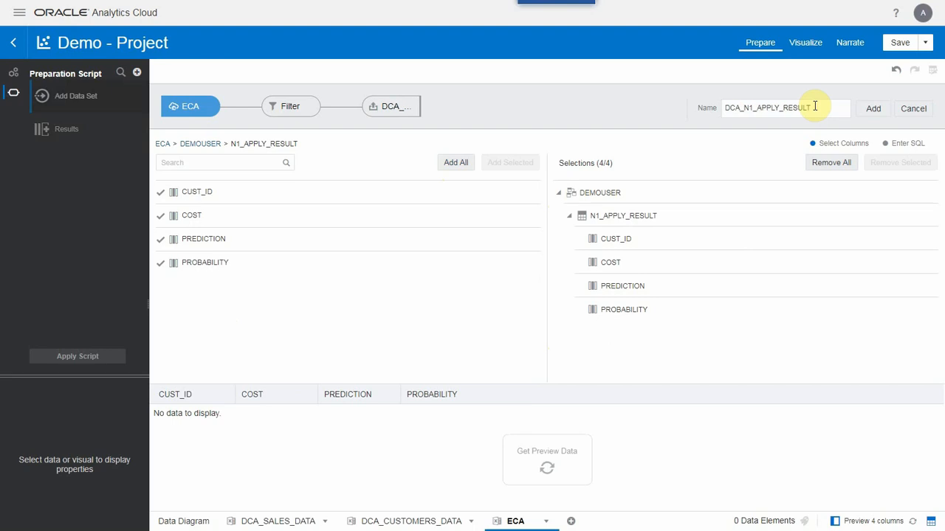
left_click(874, 115)
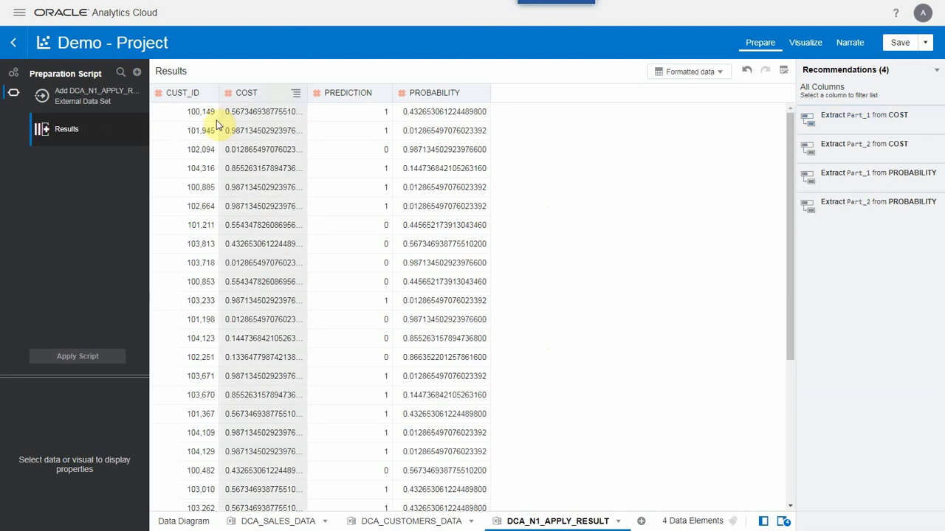
- Treat the CUST_ID and PREDICTION columns of DCA_N1_APPLY_RESULT as attributes
left_click(207, 101)
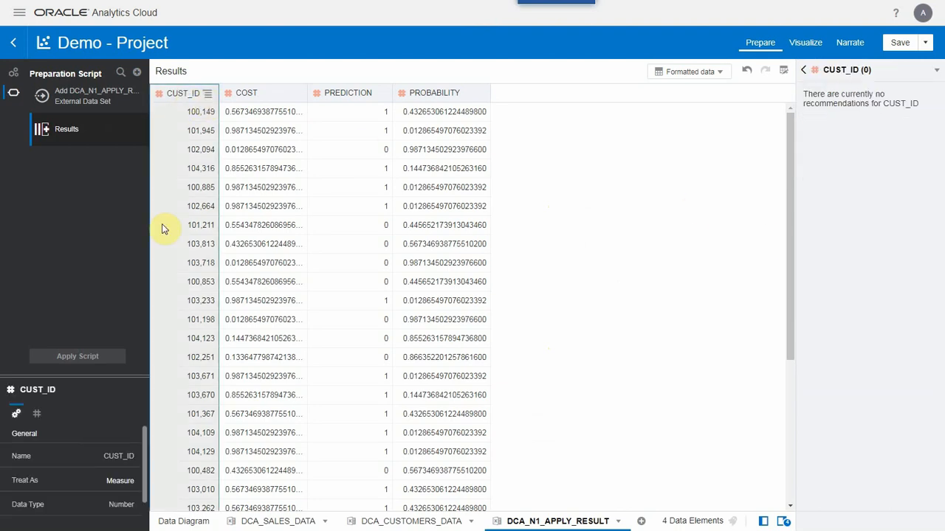
left_click(121, 482)
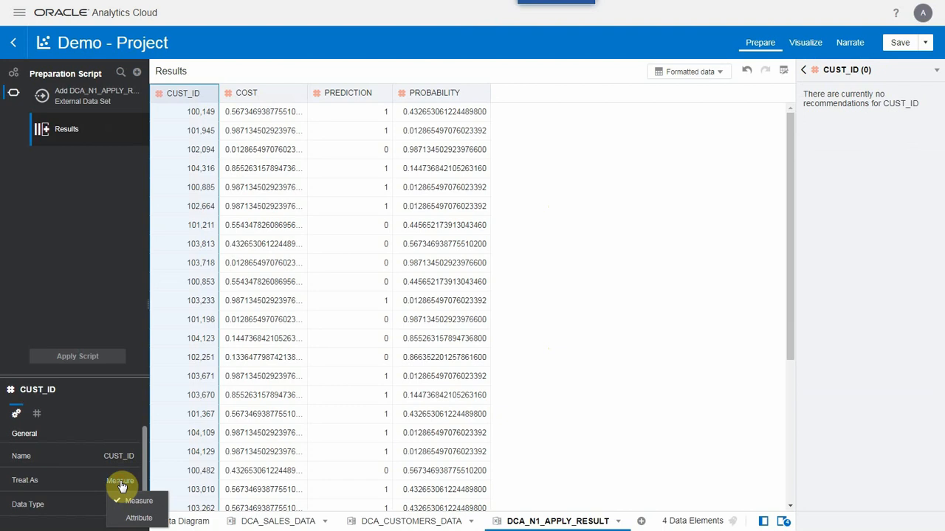
left_click(146, 516)
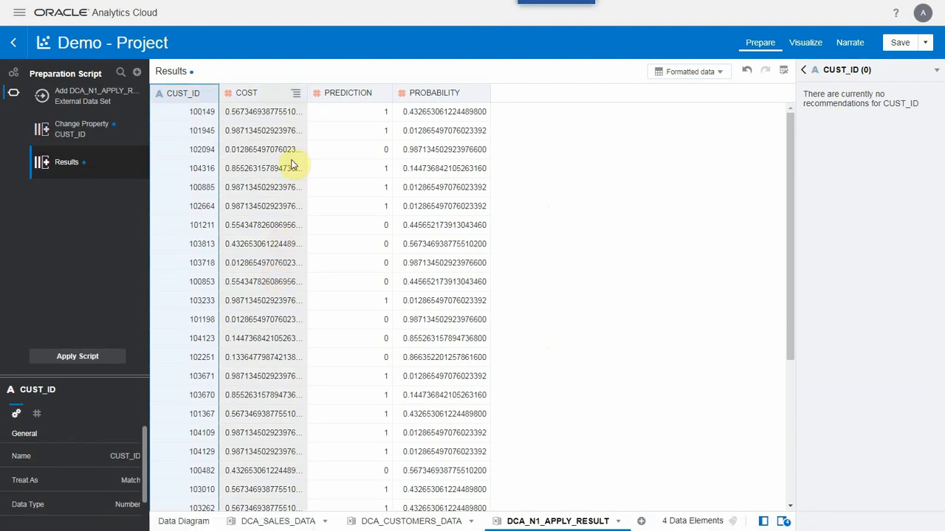
left_click(332, 185)
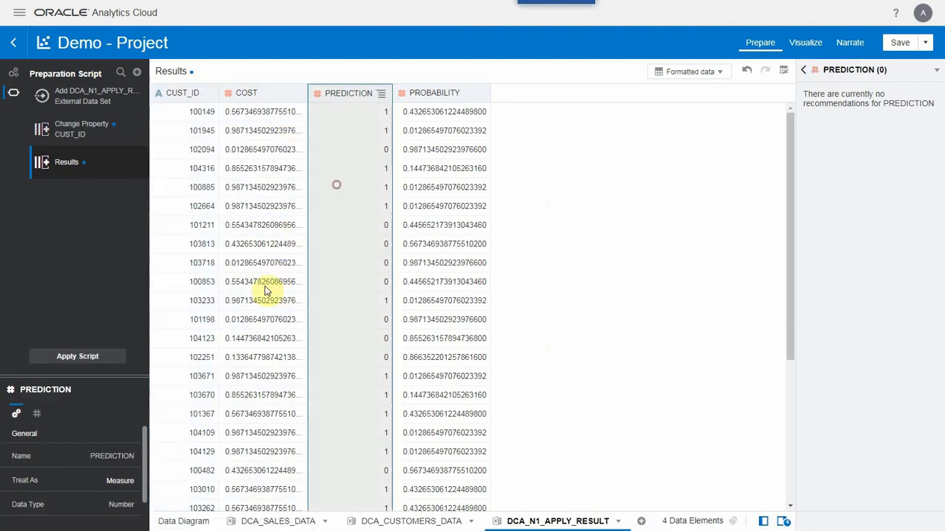
left_click(121, 482)
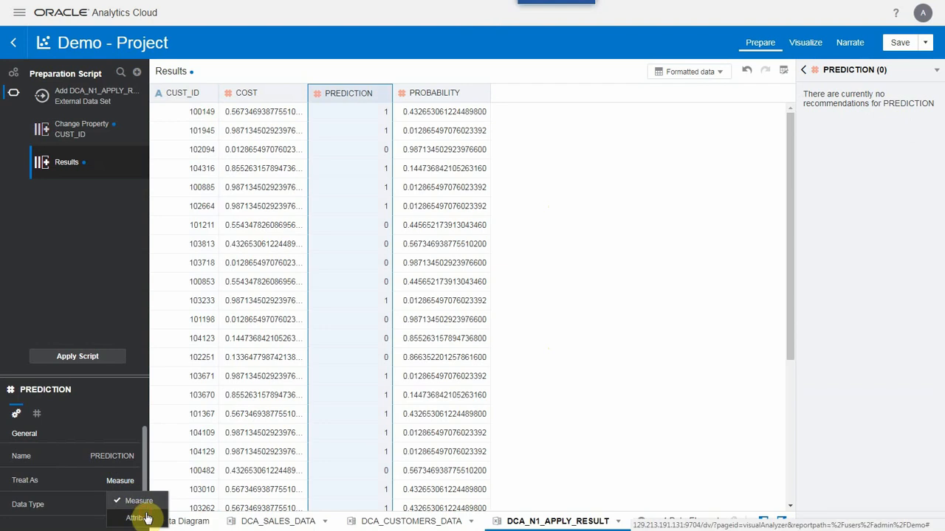
left_click(144, 515)
- Set the PROBABILITY column's aggregation to Average and apply the preparation script
left_click(464, 98)
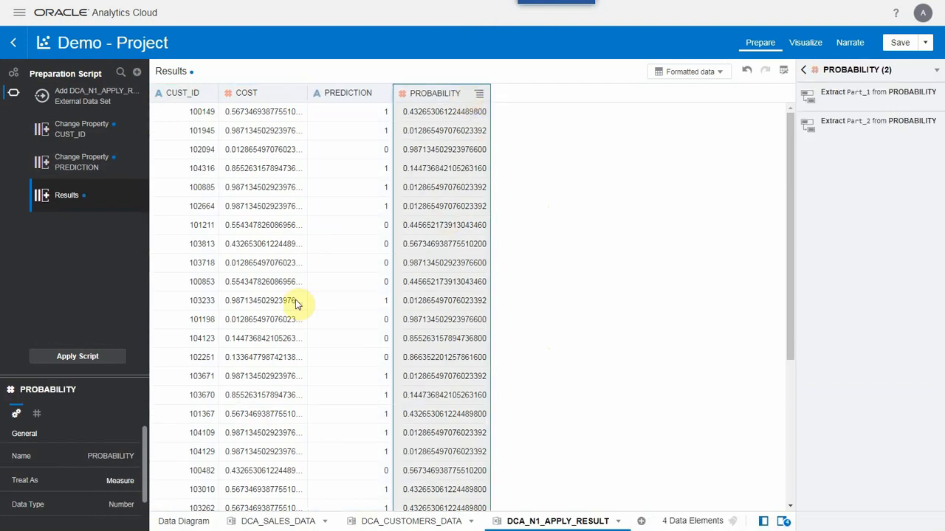
left_click_drag(112, 379, 124, 290)
left_click(140, 445)
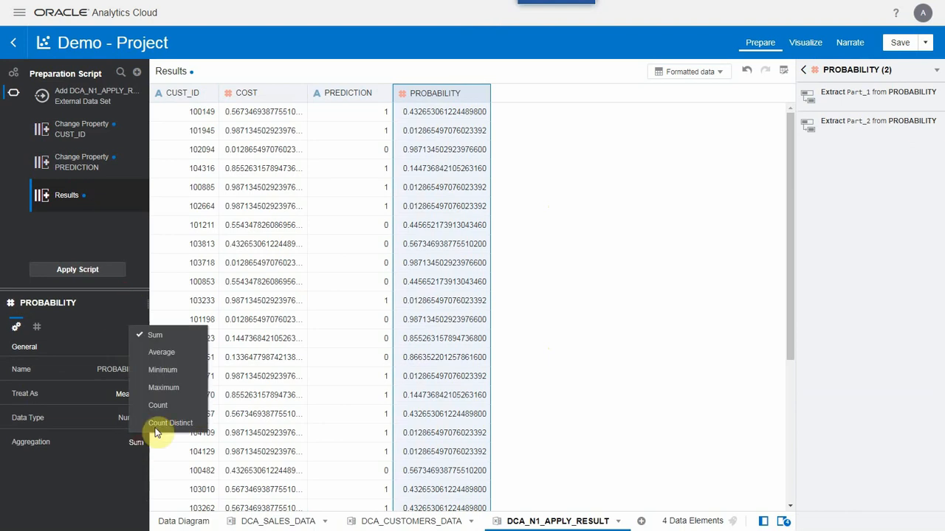
left_click(167, 351)
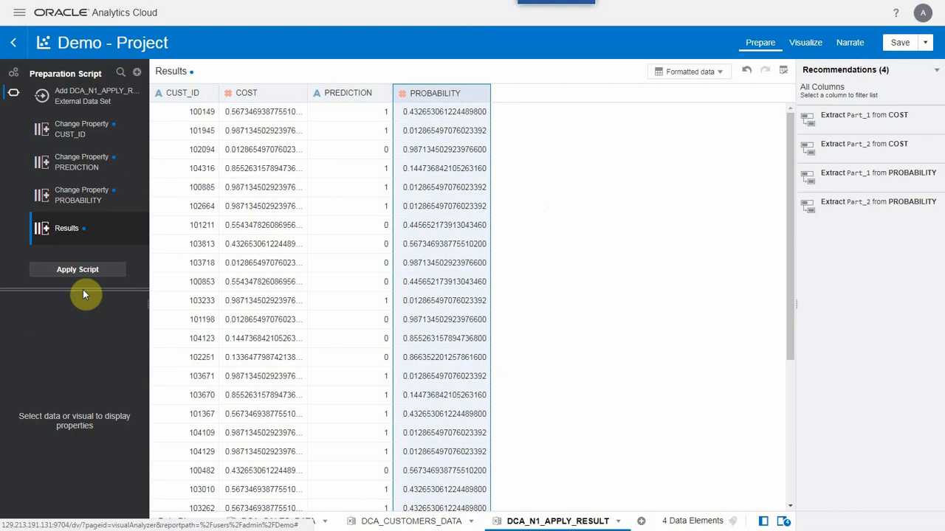
left_click(83, 272)
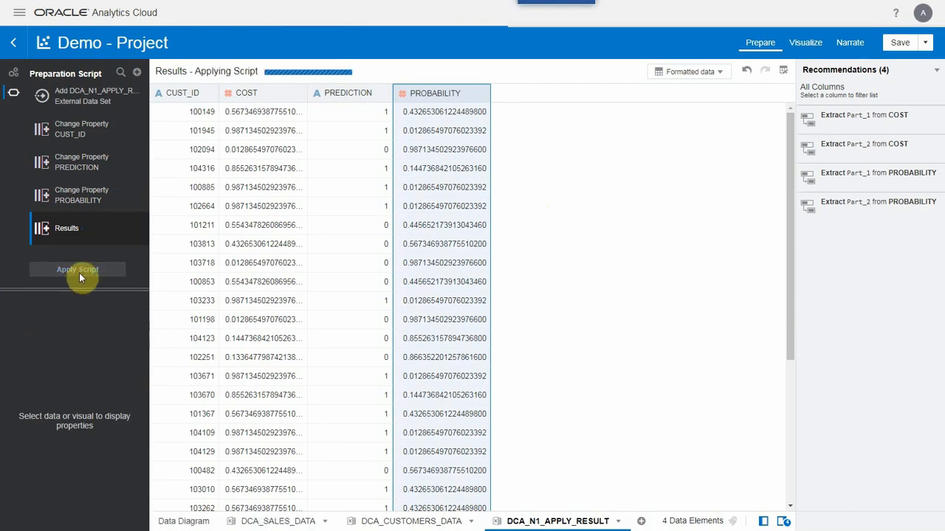
- Check in the data diagram which columns connect DCA_N1_APPLY_RESULT with the customers data set, leaving the connection as it is
left_click(183, 523)
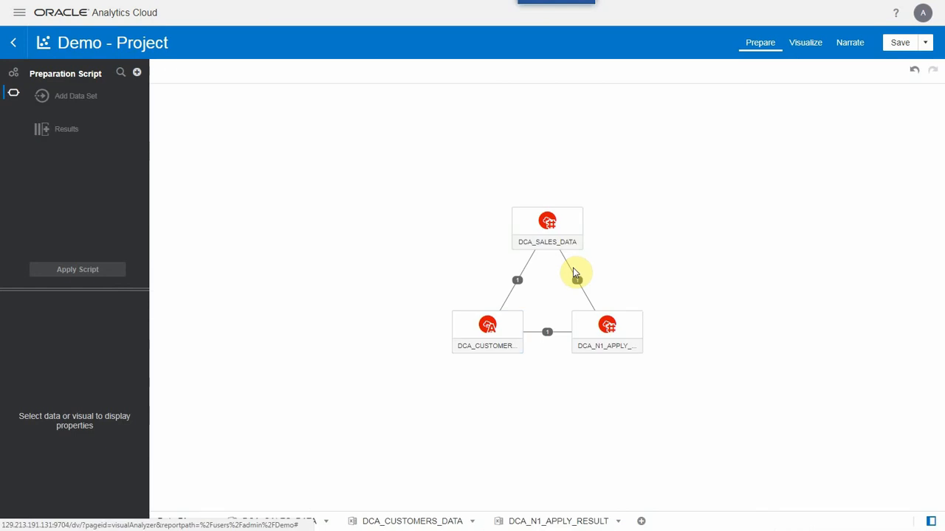
left_click(545, 335)
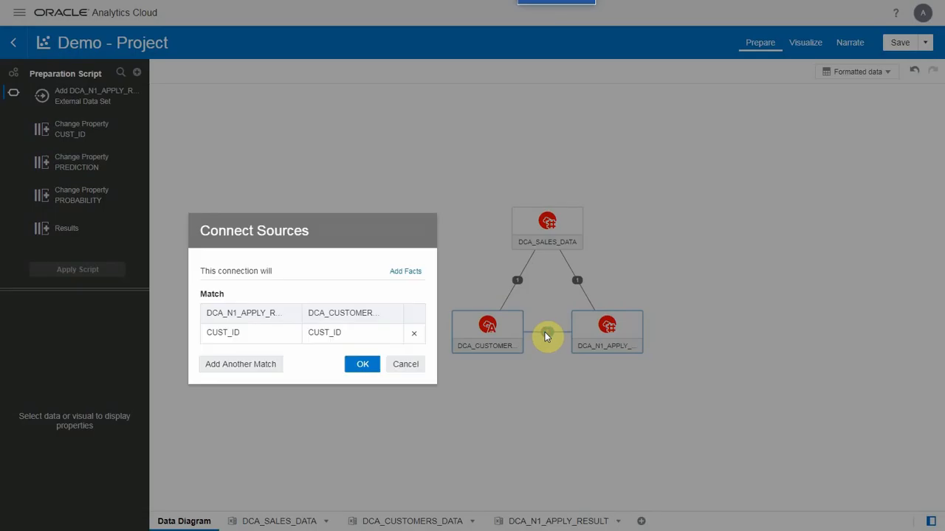
left_click(405, 368)
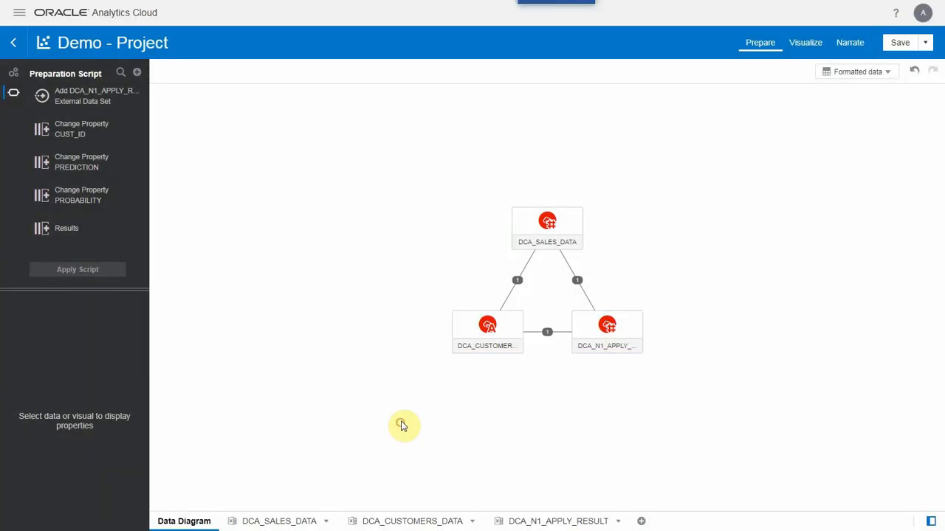
- Return to the project's visualizations and duplicate the Demographics Copy canvas
left_click(795, 41)
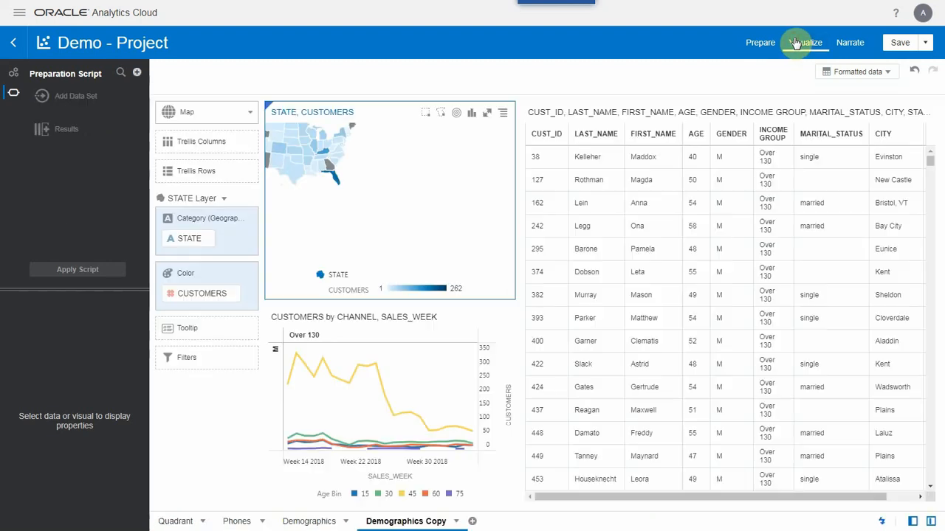
left_click(456, 521)
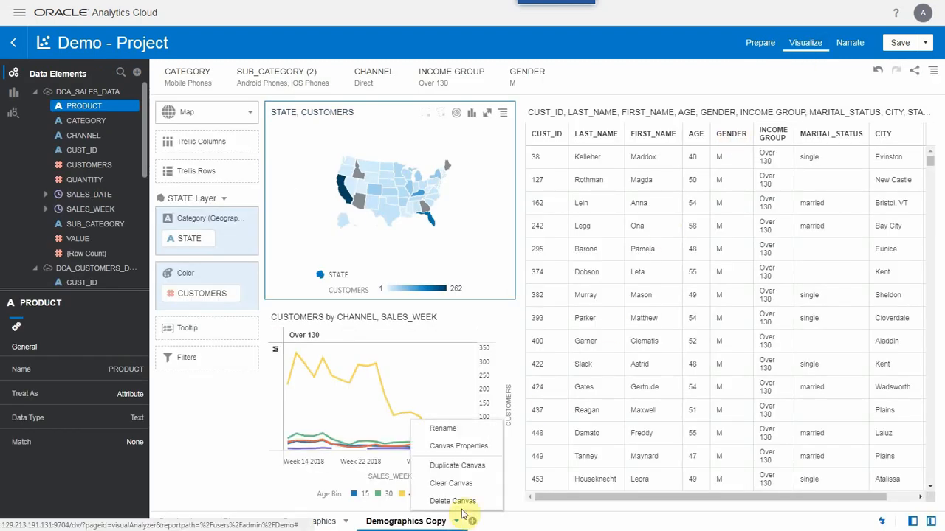
left_click(439, 466)
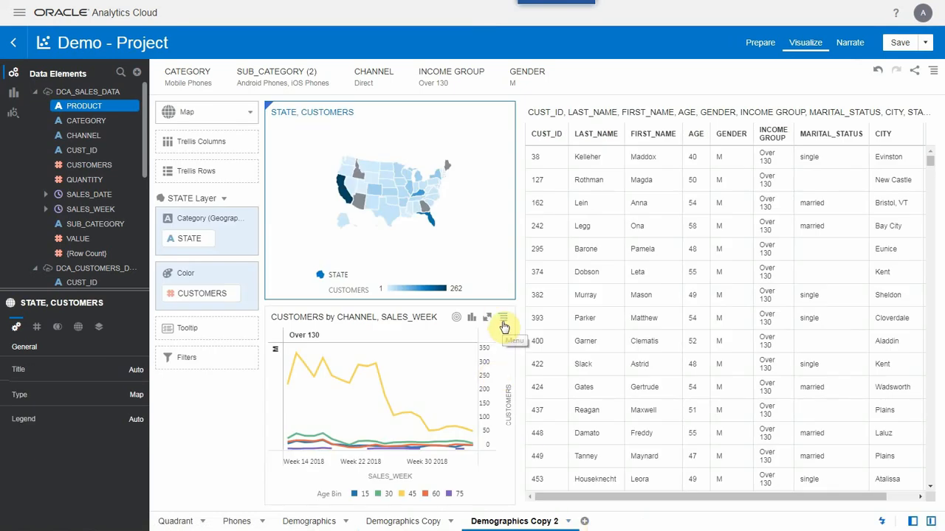
- Delete the customers line chart and the state map from the duplicated canvas, keeping only the customer table
left_click(503, 322)
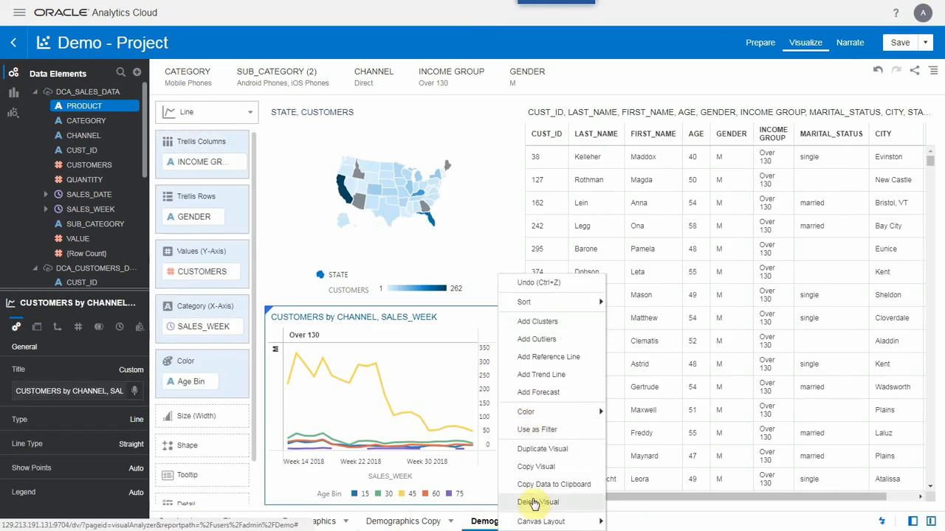
left_click(538, 501)
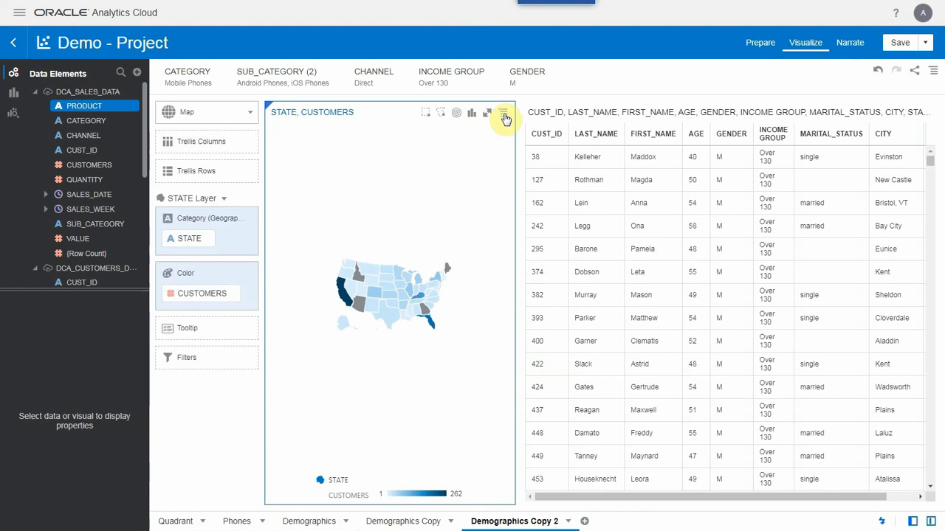
left_click(504, 116)
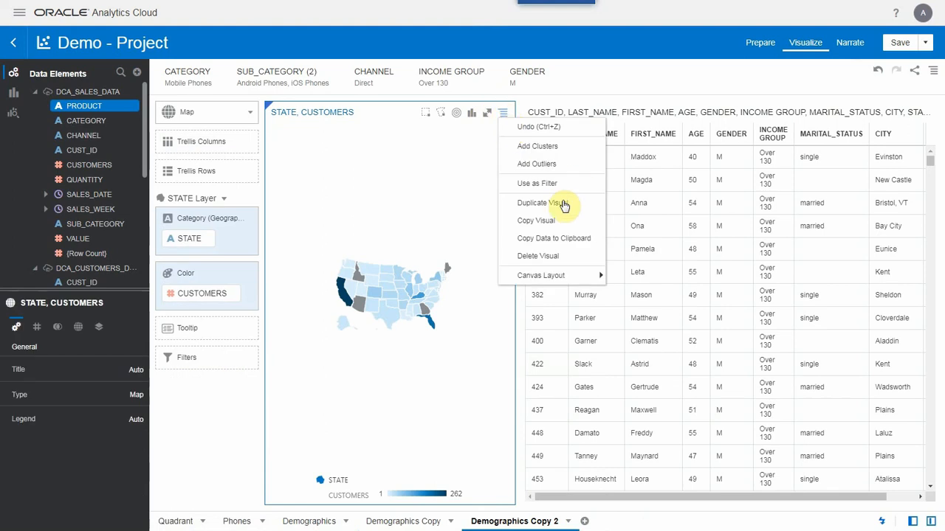
left_click(550, 259)
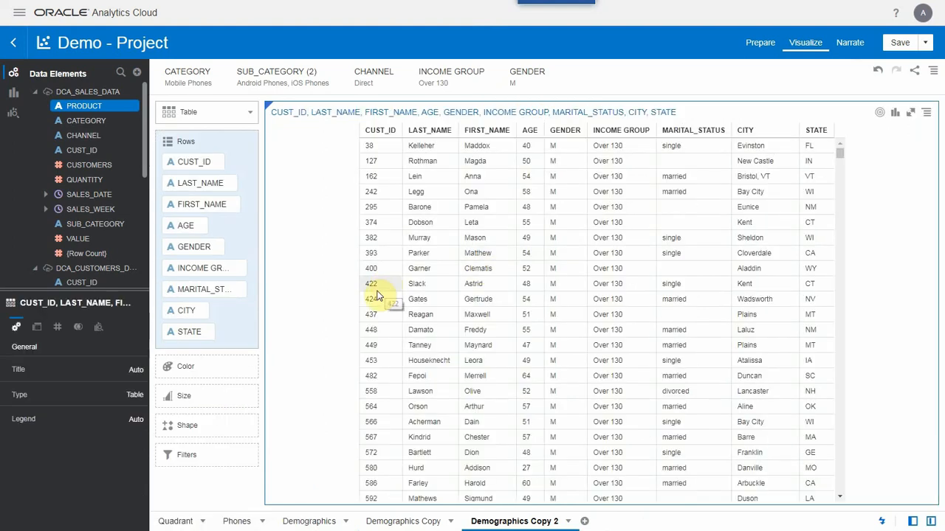
- Add PREDICTION and PROBABILITY from DCA_N1_APPLY_RESULT to the customer table's rows, directly after AGE
left_click(35, 93)
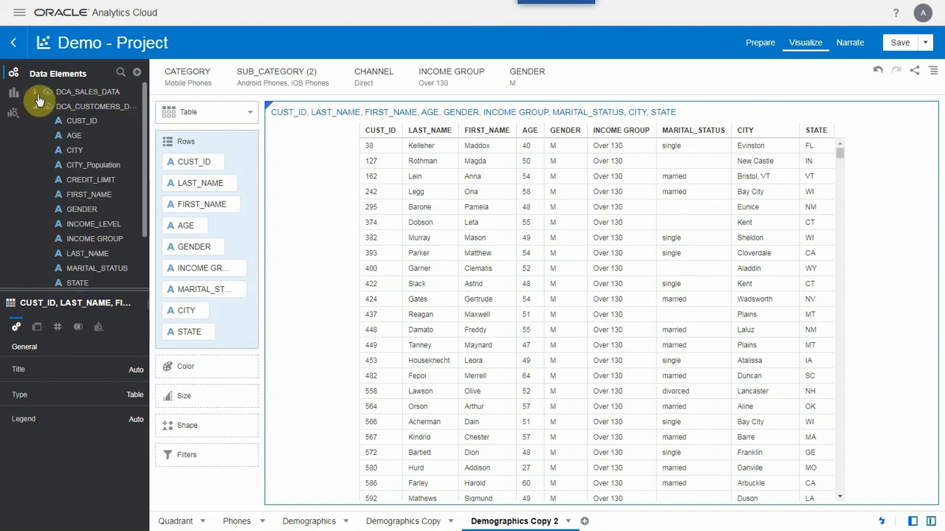
left_click(35, 107)
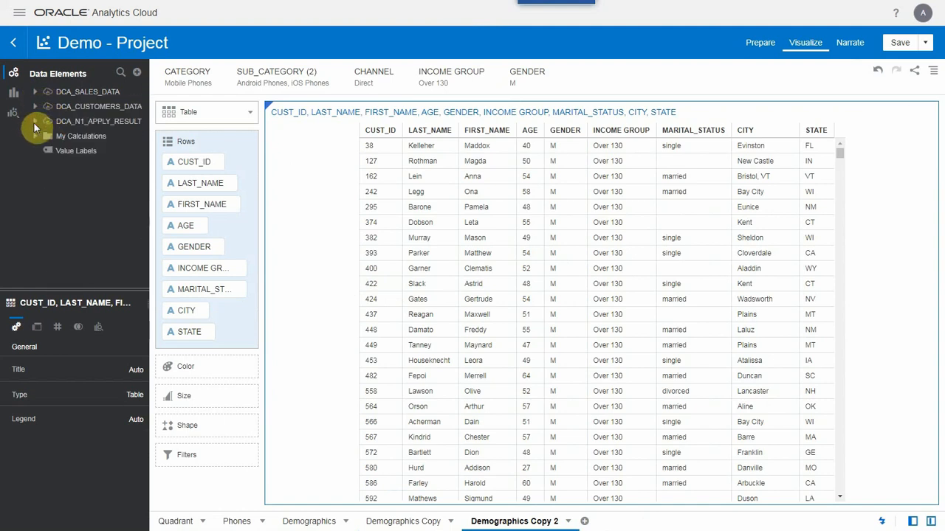
left_click(35, 121)
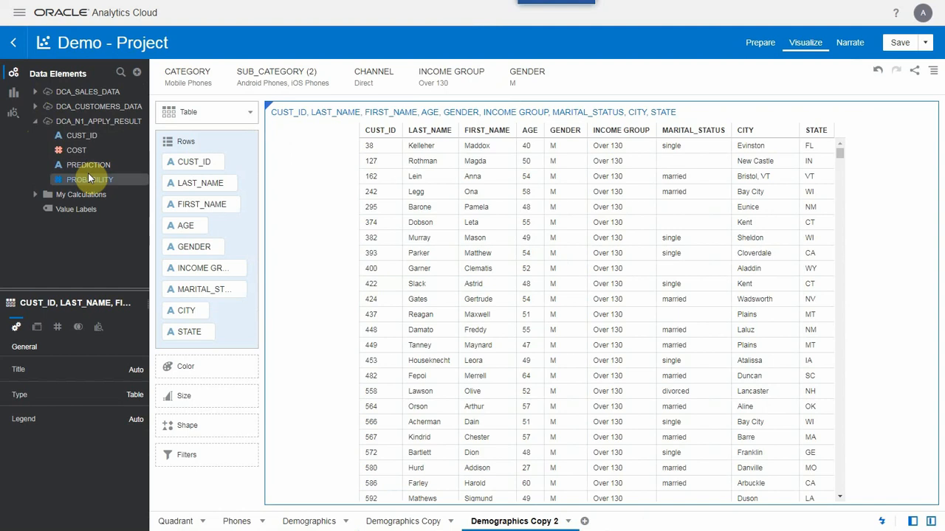
left_click_drag(87, 175, 109, 182)
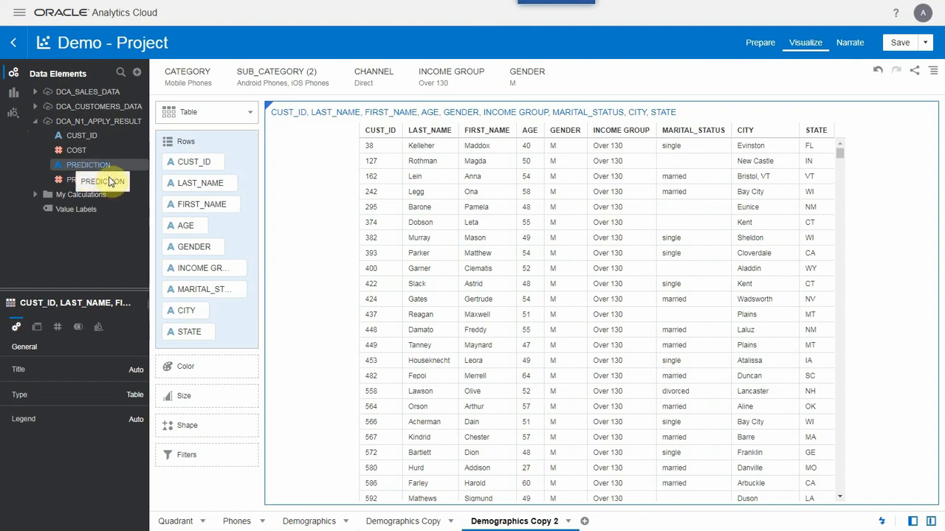
left_click_drag(144, 236, 201, 243)
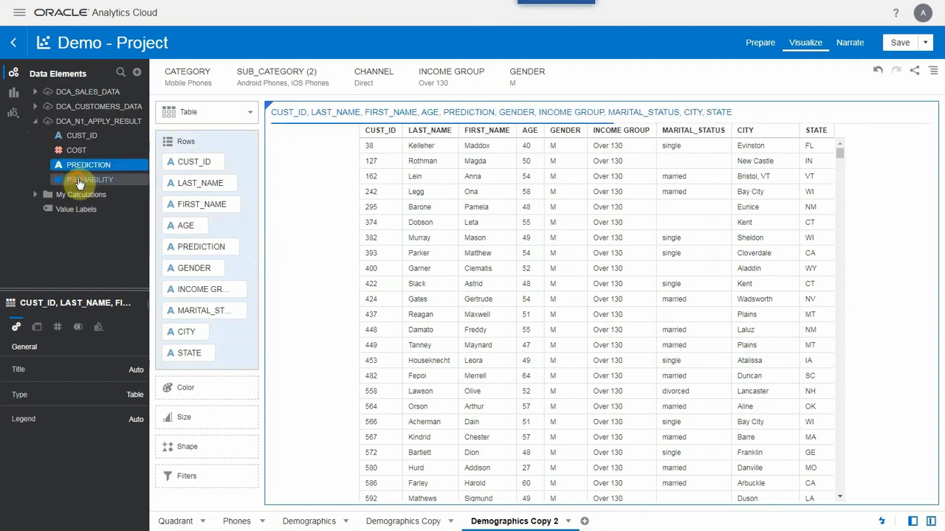
left_click_drag(81, 181, 198, 270)
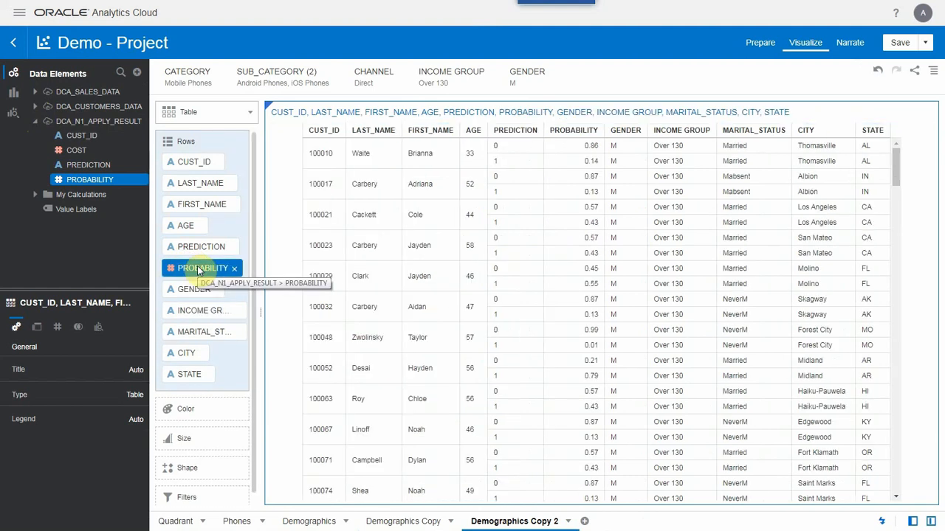
- Filter the canvas to PREDICTION values starting at 1 and sort the customer table by PROBABILITY from high to low
right_click(200, 248)
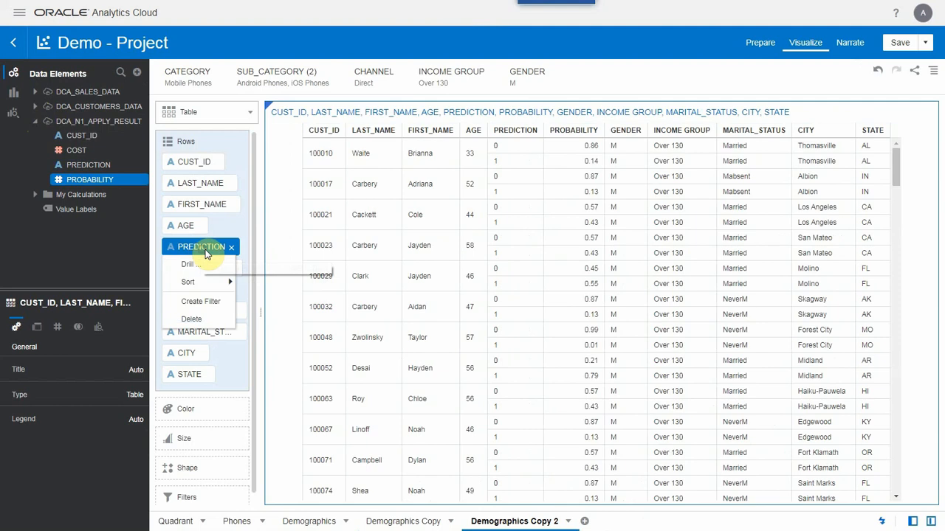
left_click(201, 309)
left_click(617, 129)
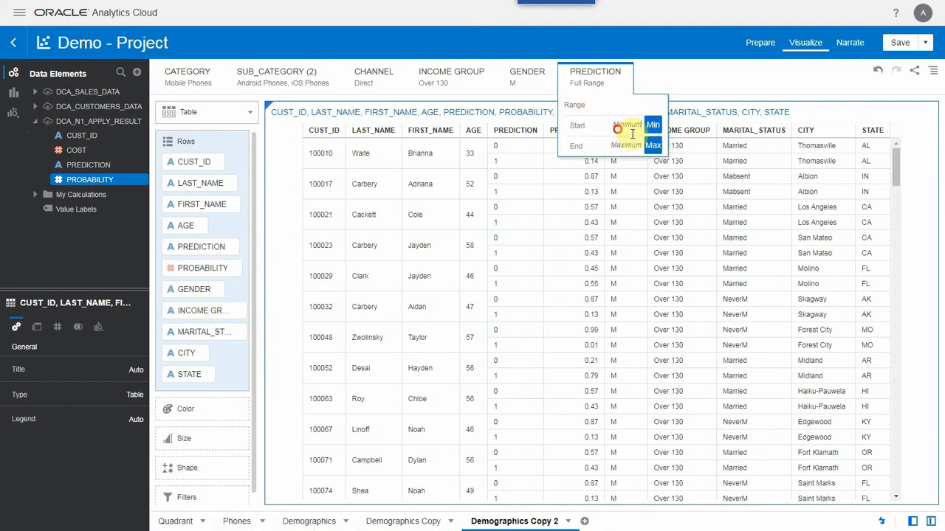
type("1")
left_click(687, 85)
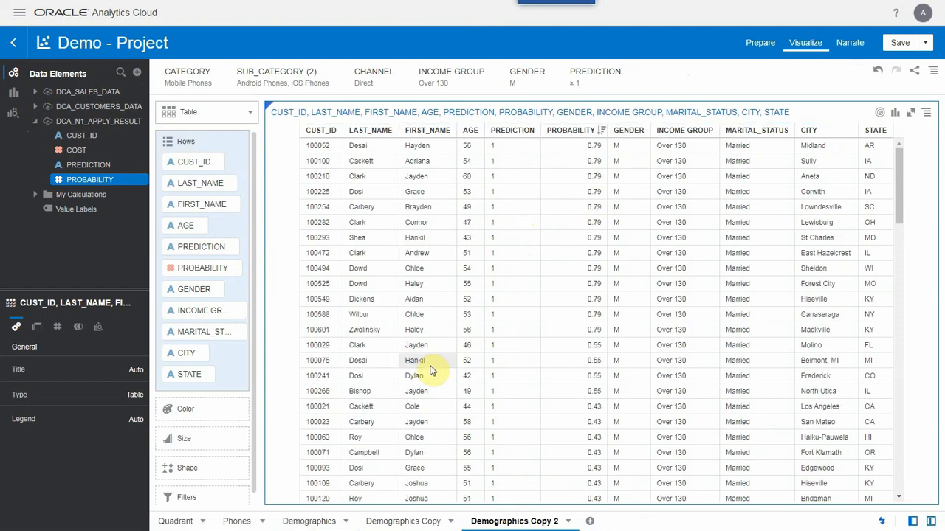
- Add a new canvas to the project and filter it to PREDICTION 1
left_click(589, 521)
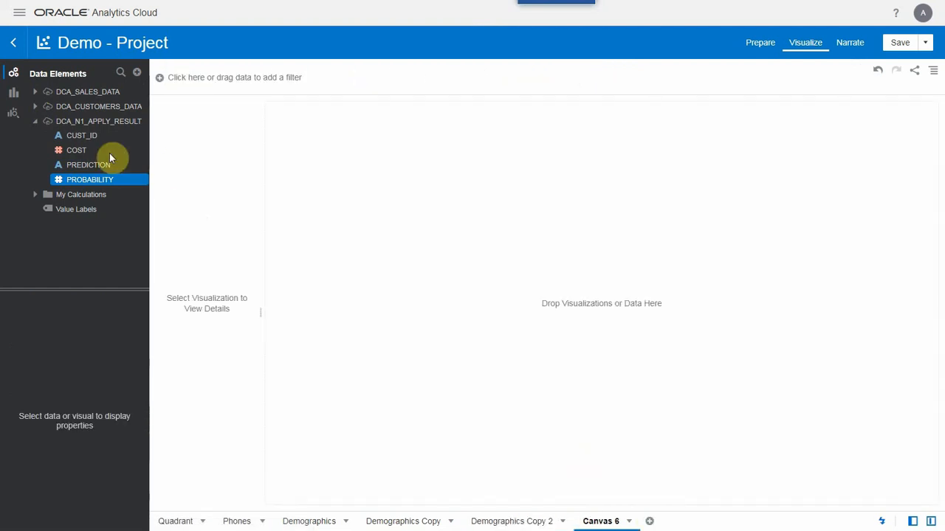
left_click(90, 166)
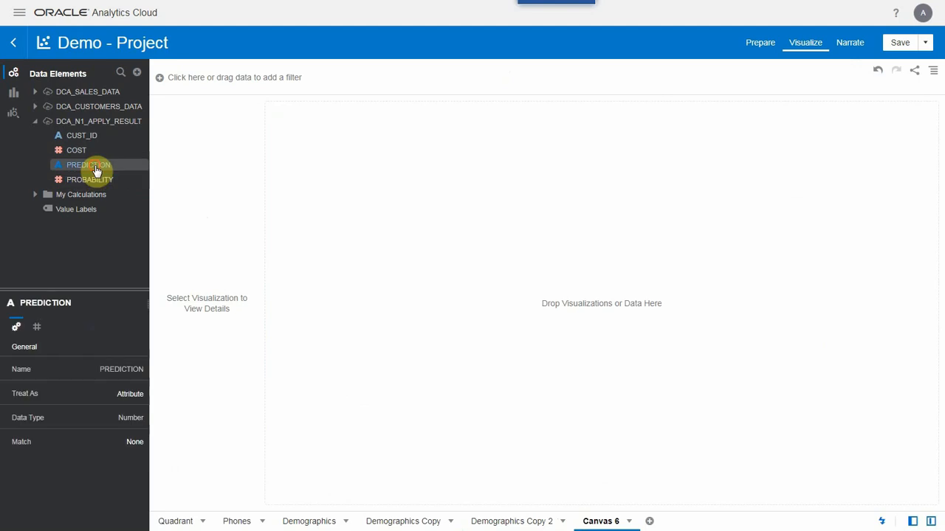
left_click_drag(90, 166, 239, 91)
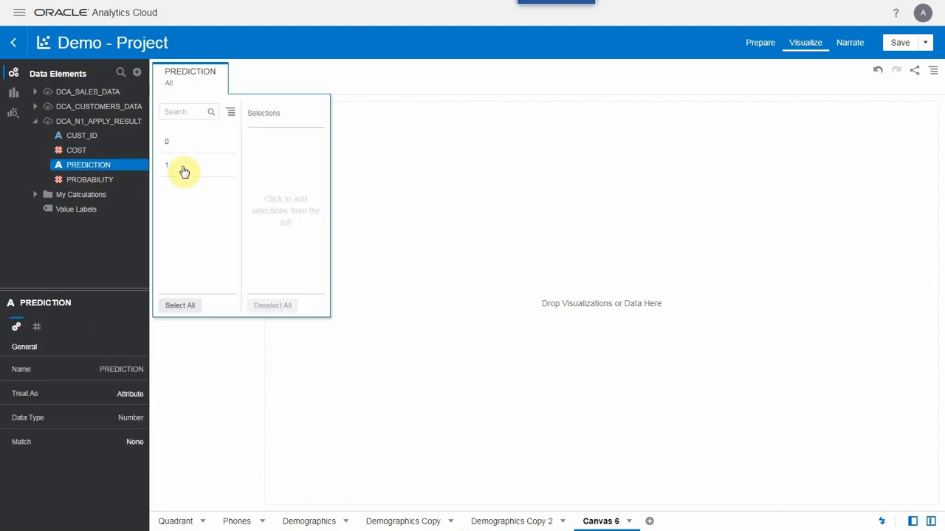
- Create a best visualization of PROBABILITY by customer AGE and change its type to Bar
left_click(34, 106)
left_click(81, 137)
scroll(93, 165, "down", 3)
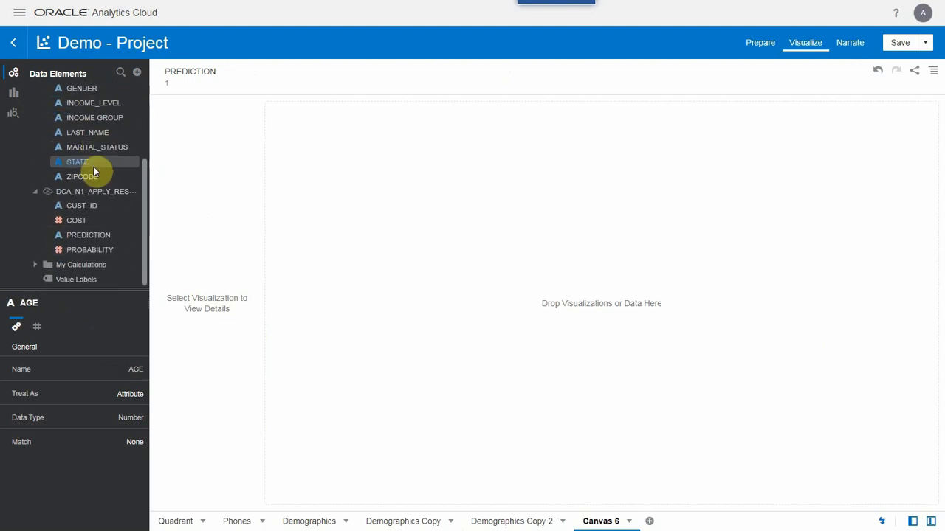
left_click(85, 249)
right_click(89, 248)
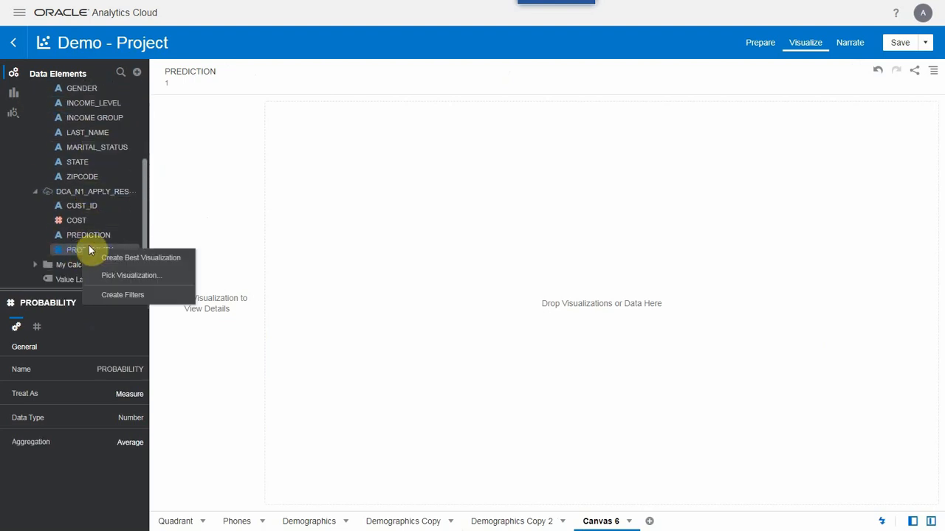
left_click(114, 263)
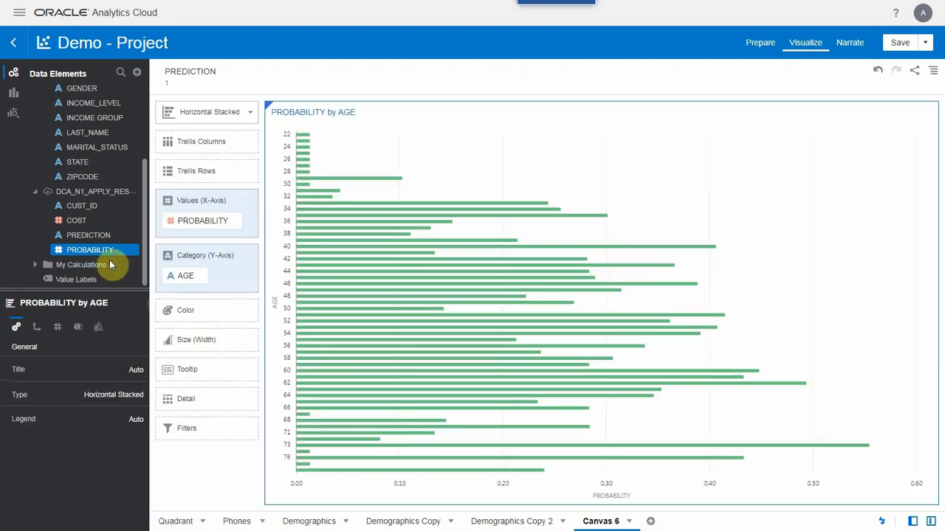
left_click(246, 113)
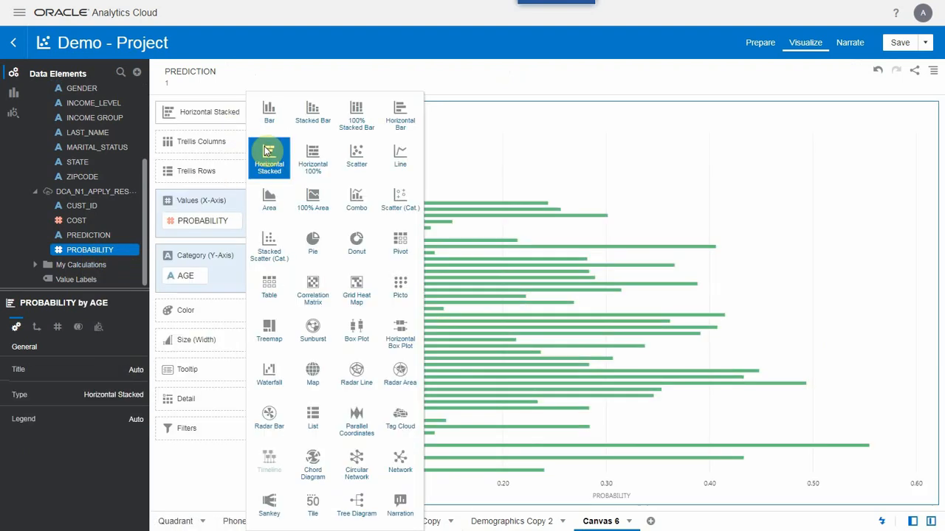
left_click(266, 108)
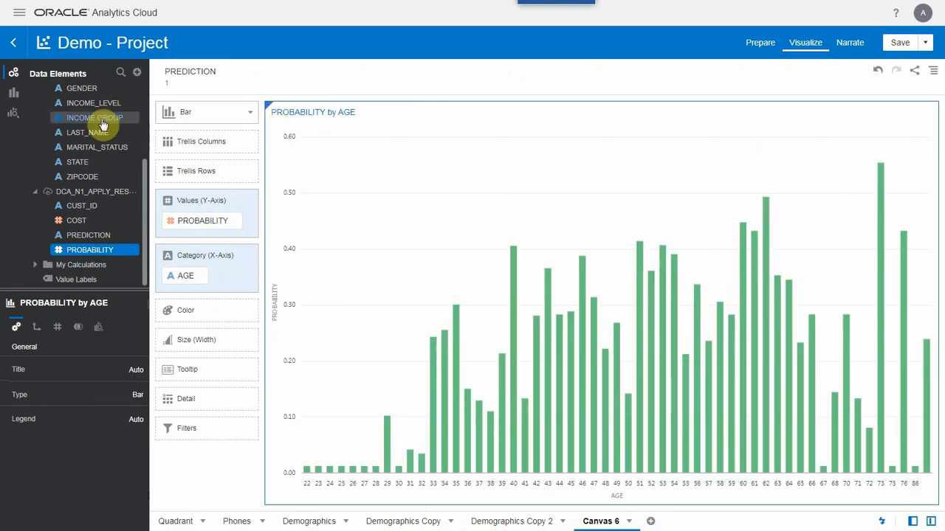
- Split the bar chart into trellis columns by INCOME GROUP and trellis rows by GENDER
left_click_drag(96, 118, 184, 152)
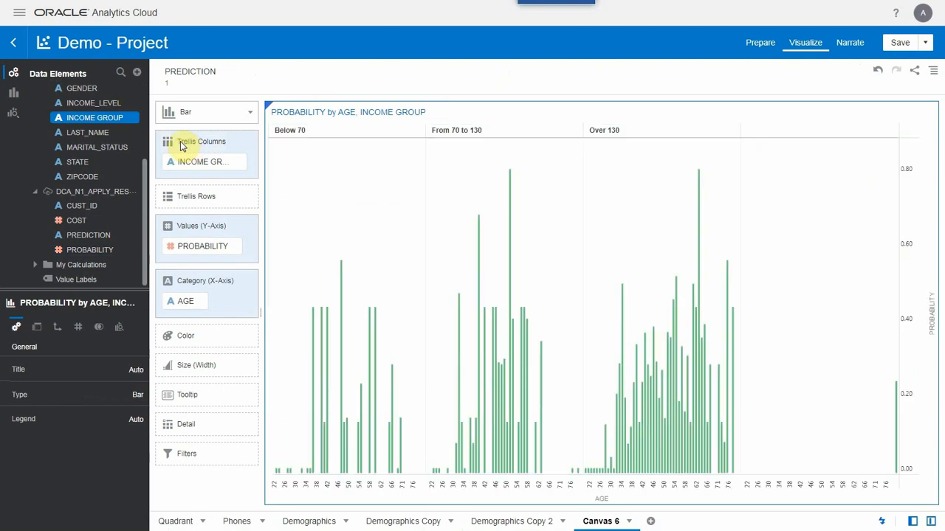
left_click(96, 147)
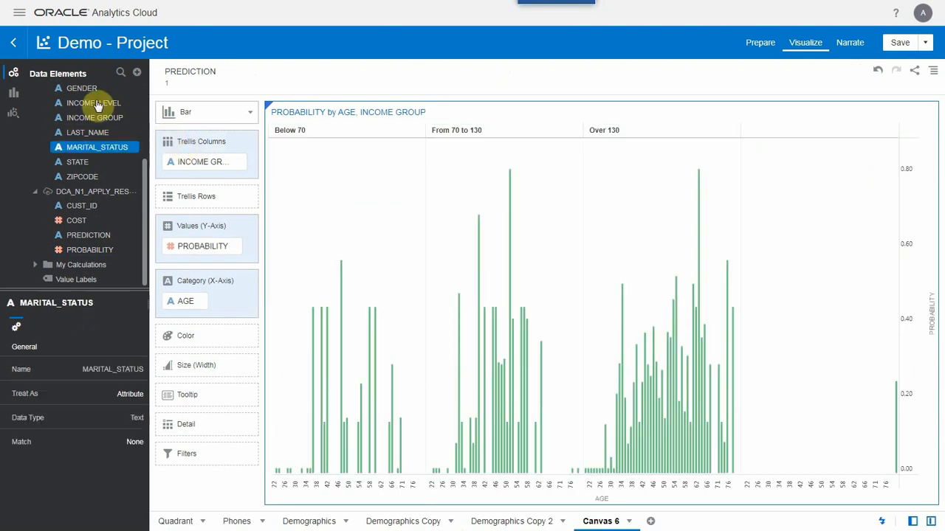
left_click_drag(181, 194, 181, 194)
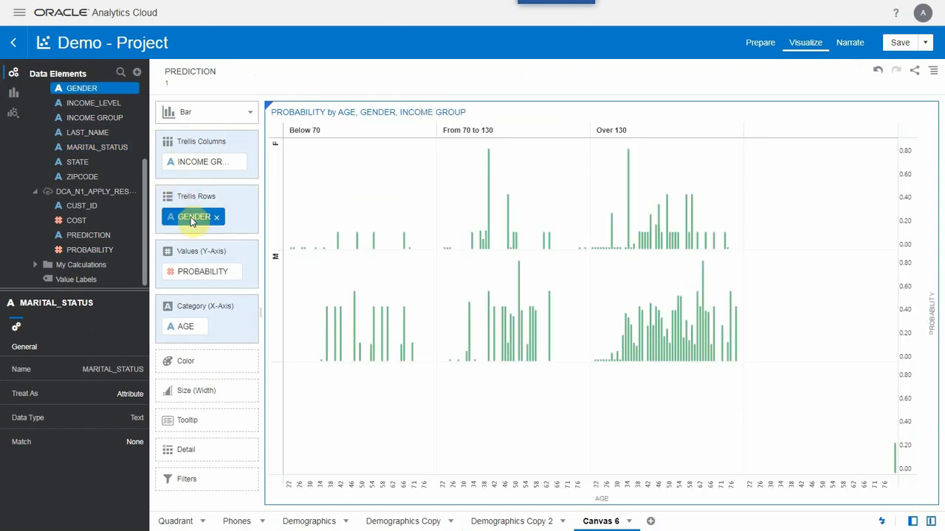
- Add a GENDER filter to the canvas that excludes NULL values
left_click_drag(191, 220, 293, 93)
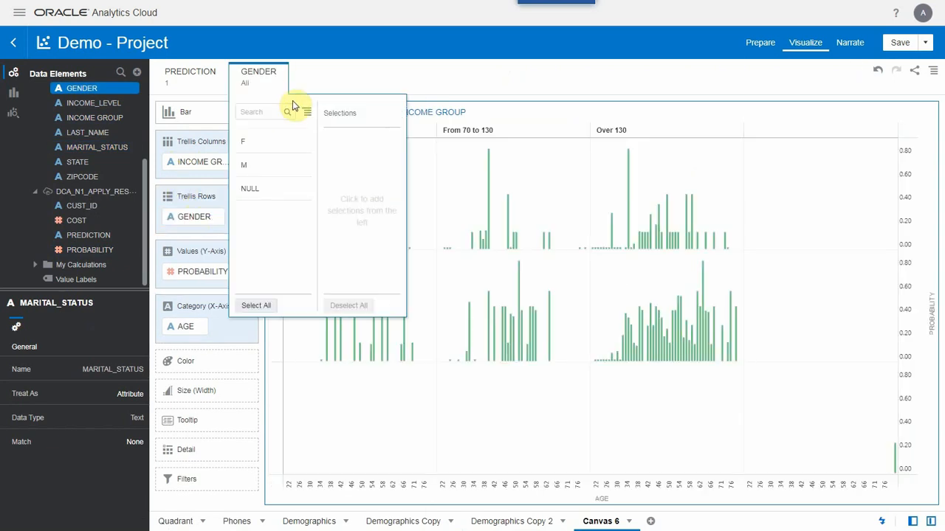
left_click(251, 189)
left_click(397, 112)
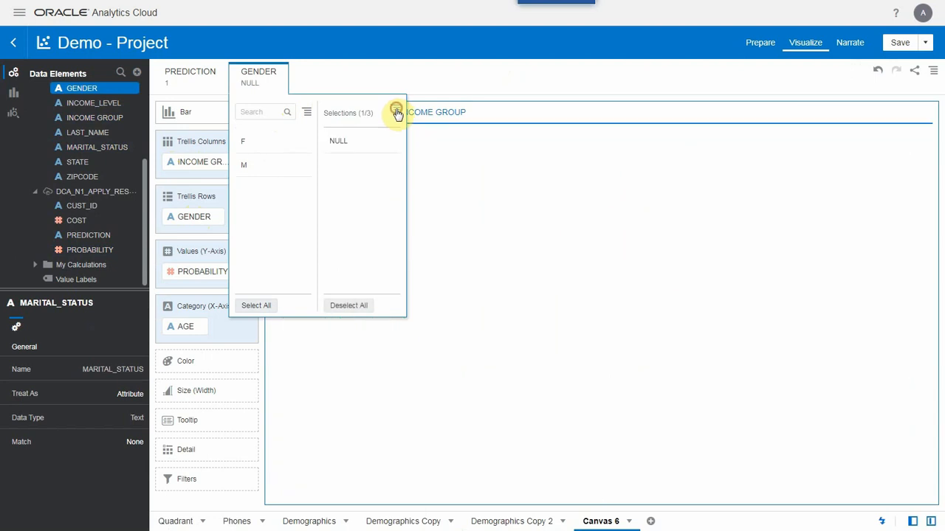
left_click(411, 142)
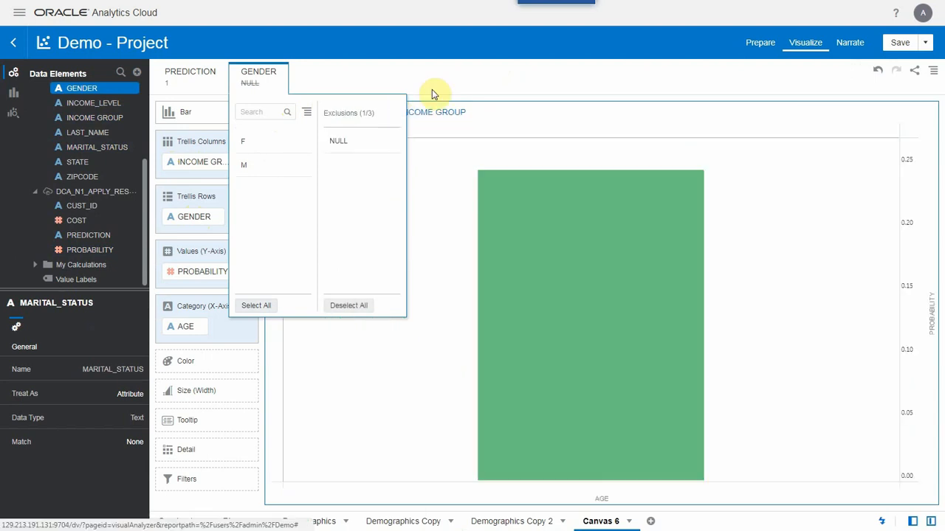
left_click(435, 86)
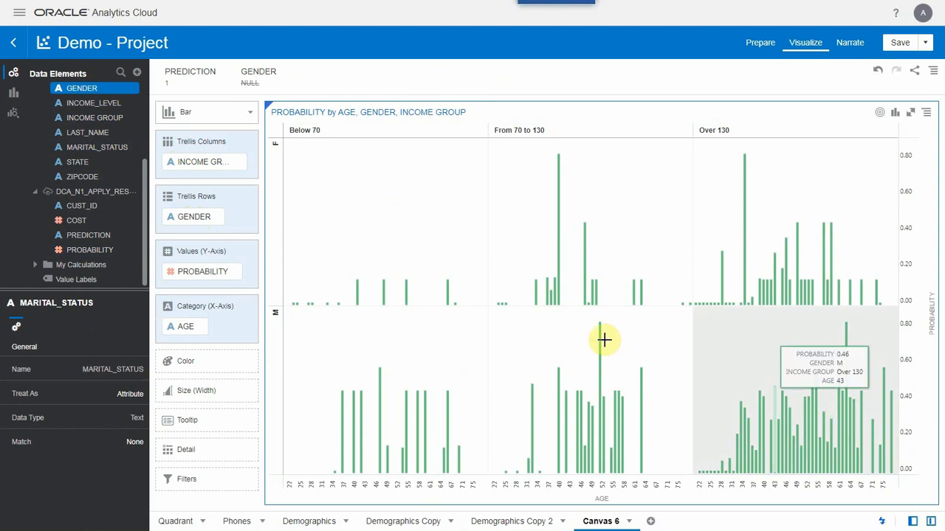
- Color the chart's bars by the CUSTOMERS measure from DCA_SALES_DATA
left_click(145, 117)
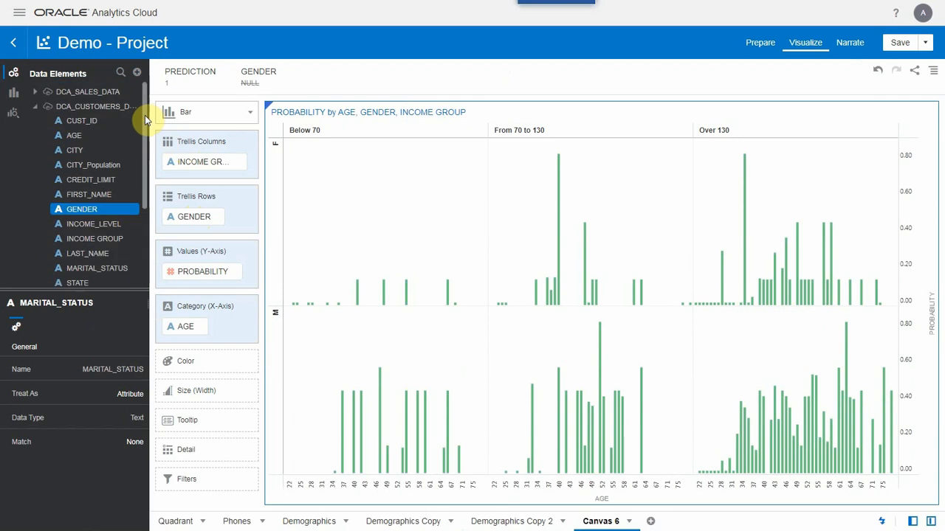
left_click(37, 93)
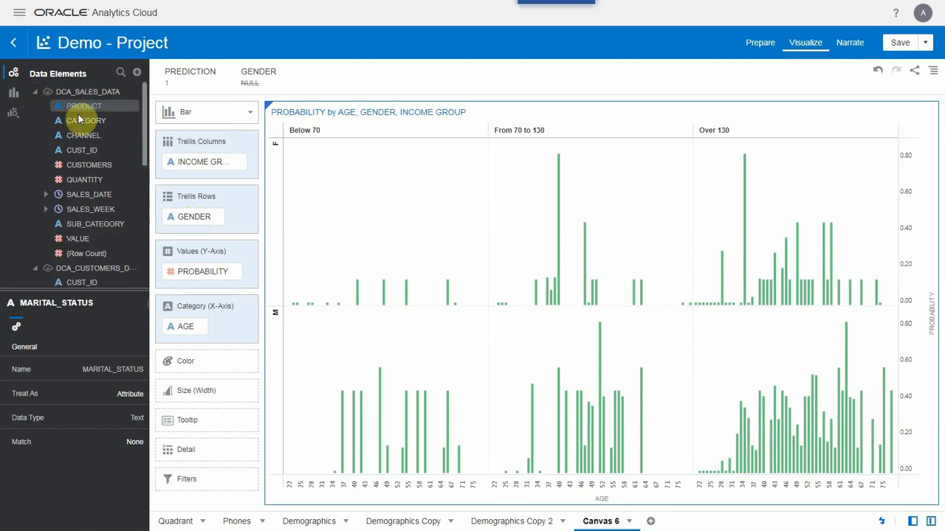
mouse_move(93, 166)
left_mouse_down()
mouse_move(154, 211)
mouse_move(210, 366)
left_mouse_up()
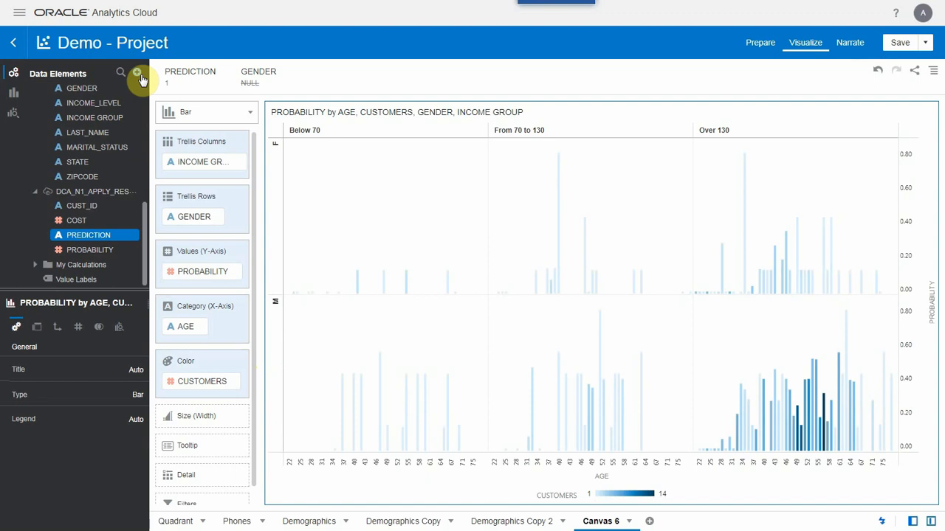
- Start creating a data set from the ECA connection and open its DEMOUSER schema
left_click(137, 73)
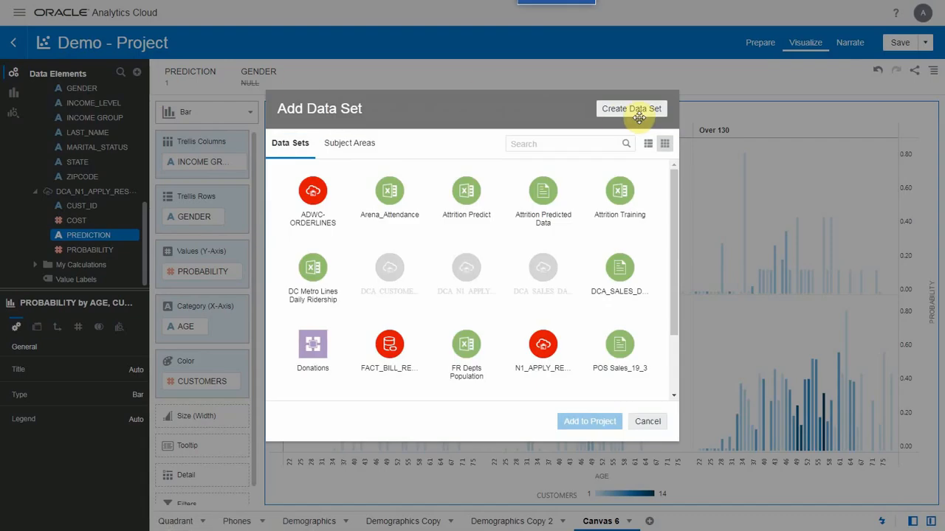
left_click(641, 119)
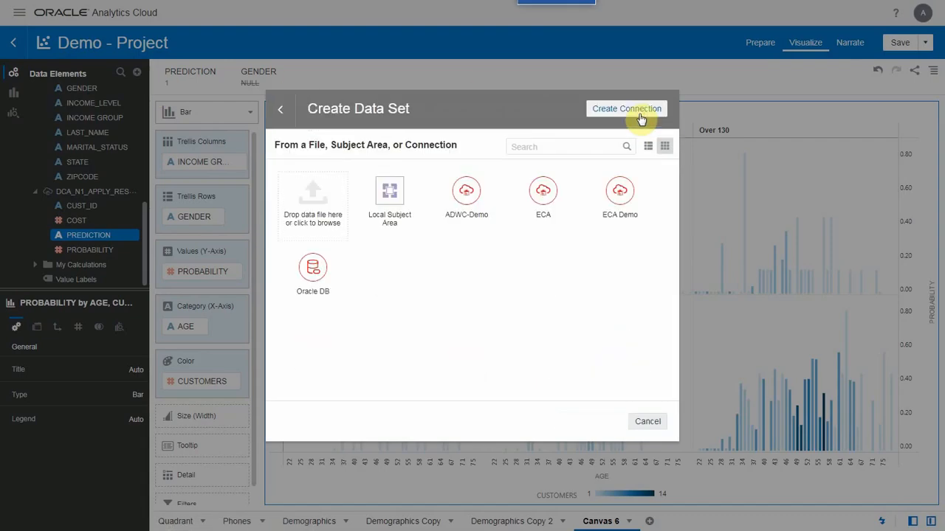
left_click(569, 184)
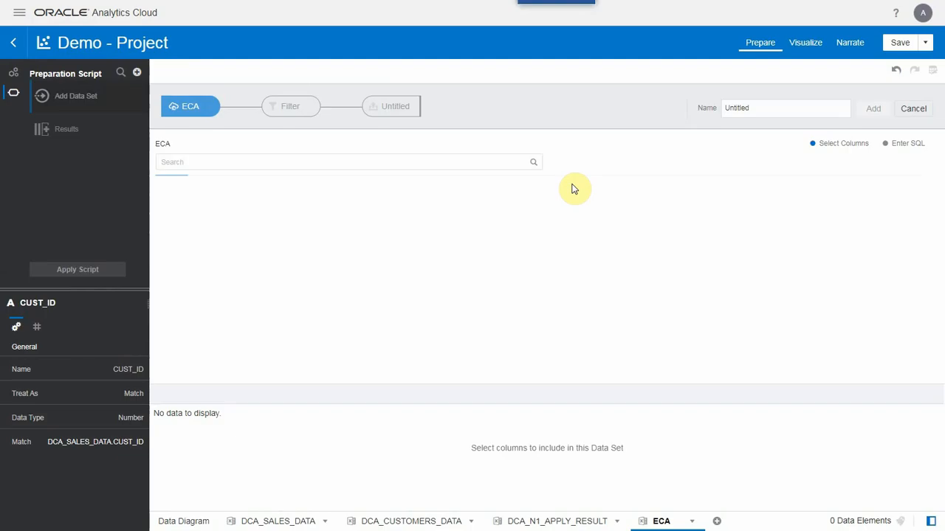
left_click(279, 293)
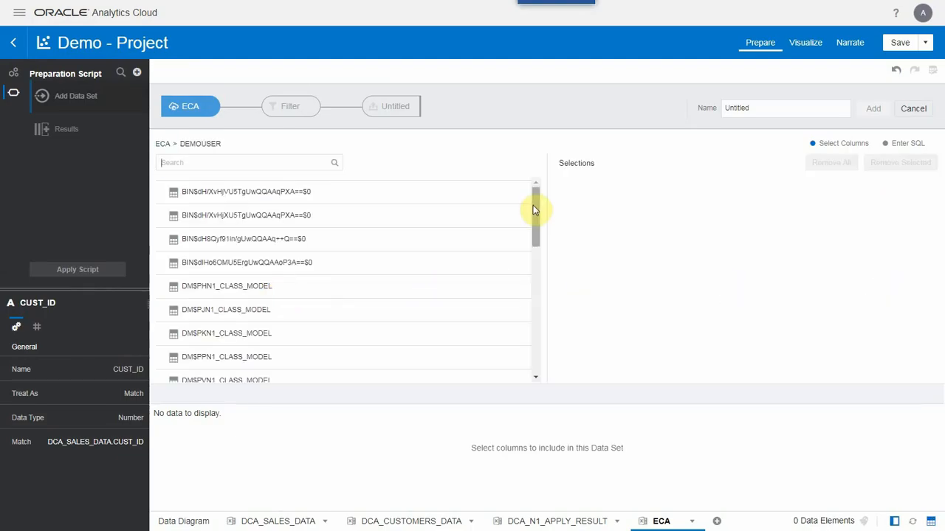
- Select all columns of N1_LIFT_TABLE, name the data set DCA_N1_LIFT_TABLE and add it to the project
left_click_drag(535, 210, 537, 376)
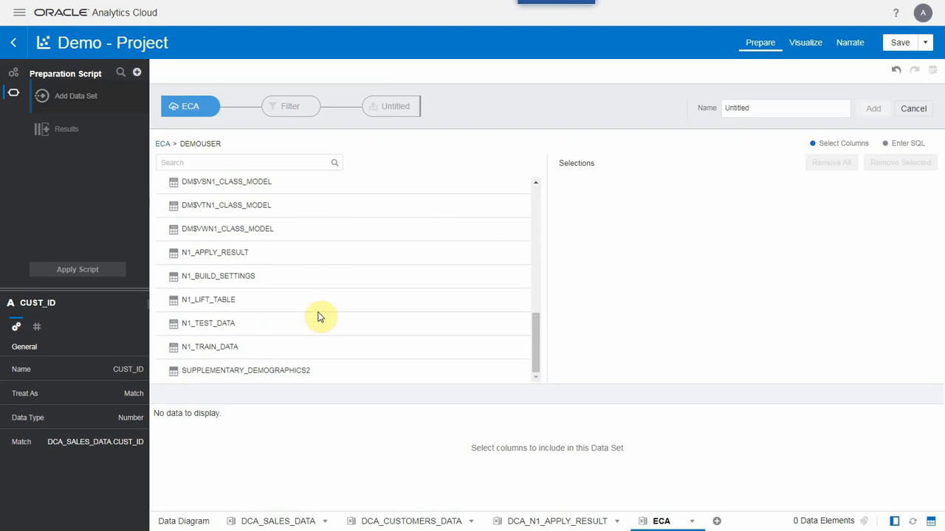
left_click(226, 303)
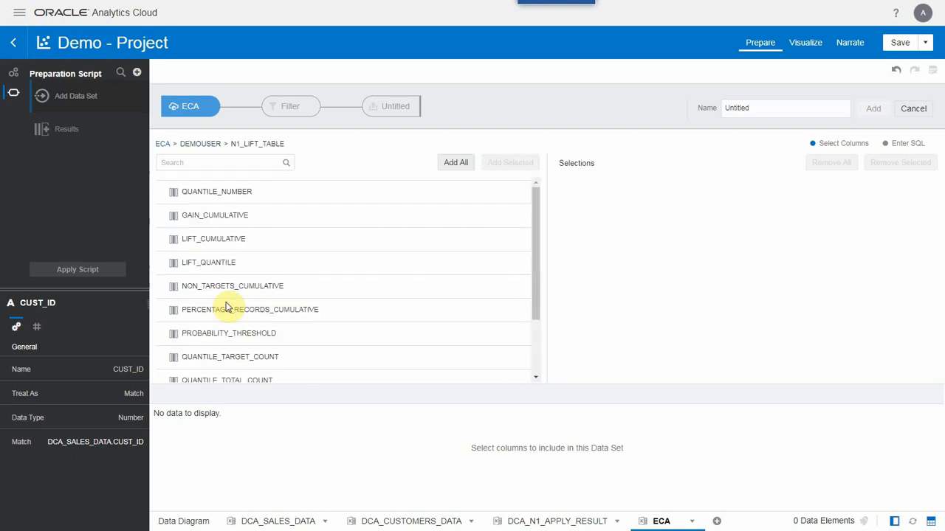
left_click(458, 153)
left_click(793, 108)
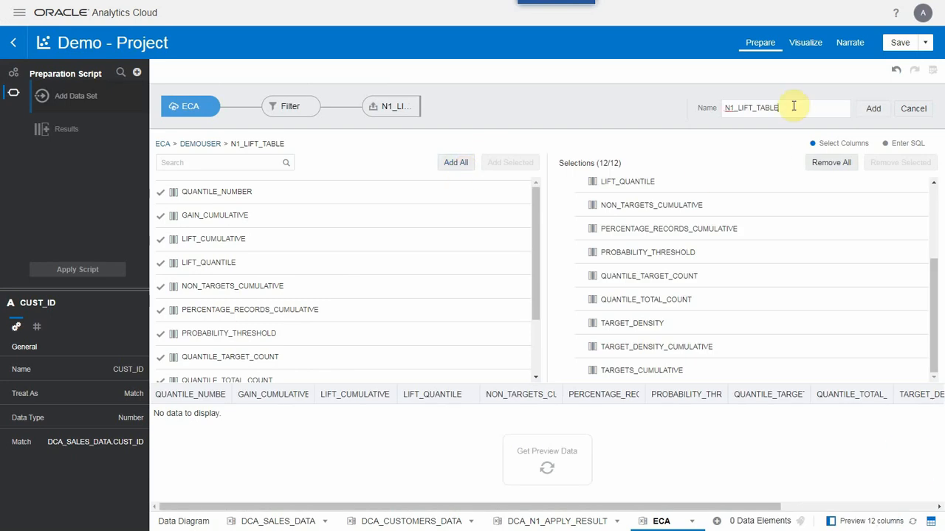
key("Home")
type("DCA_")
left_click(881, 118)
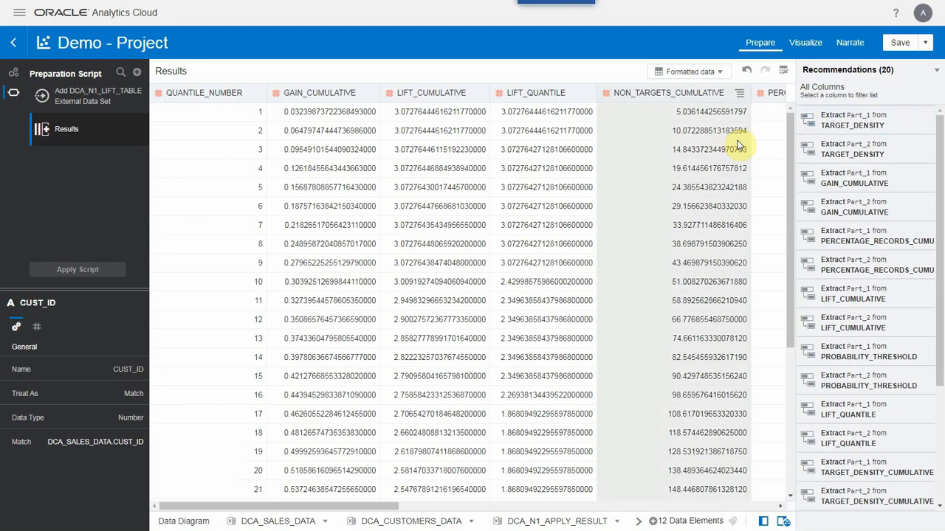
- Treat the QUANTILE_NUMBER column of DCA_N1_LIFT_TABLE as an attribute and apply the preparation script
left_click(230, 95)
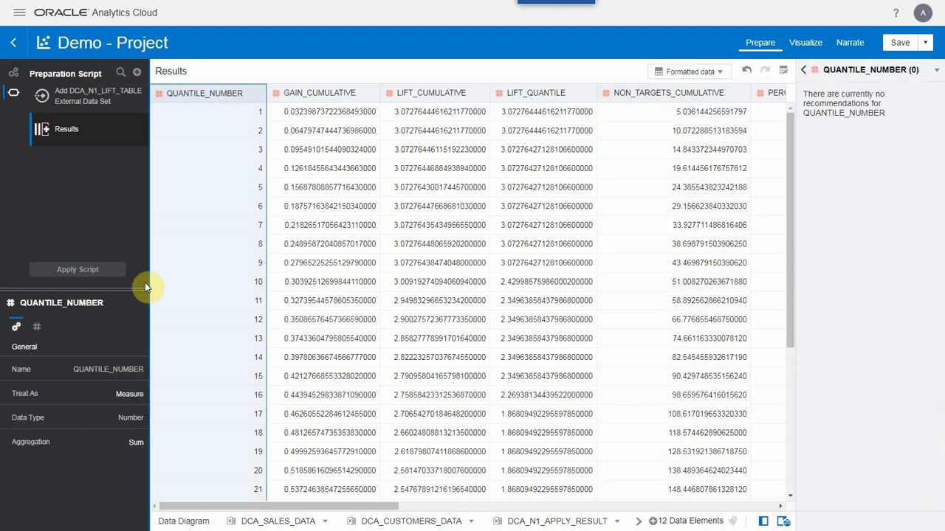
left_click(135, 401)
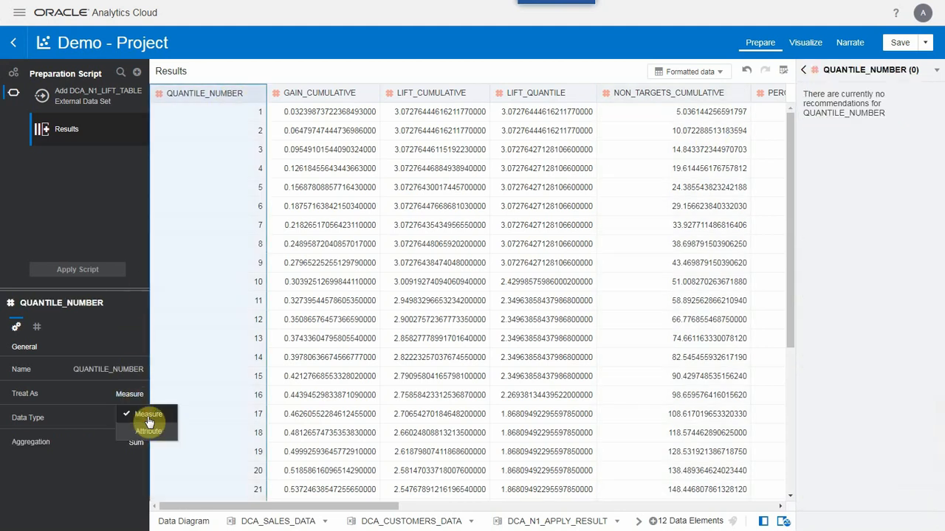
left_click(150, 427)
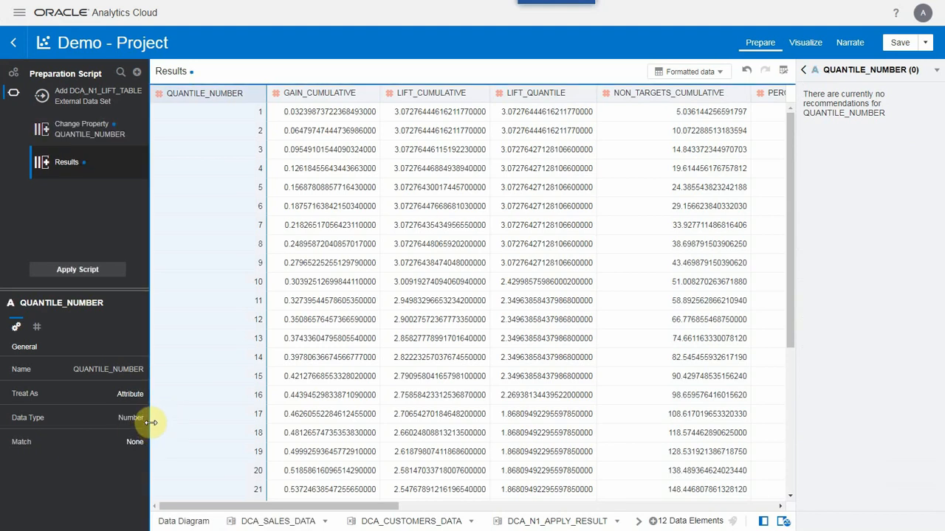
left_click(79, 270)
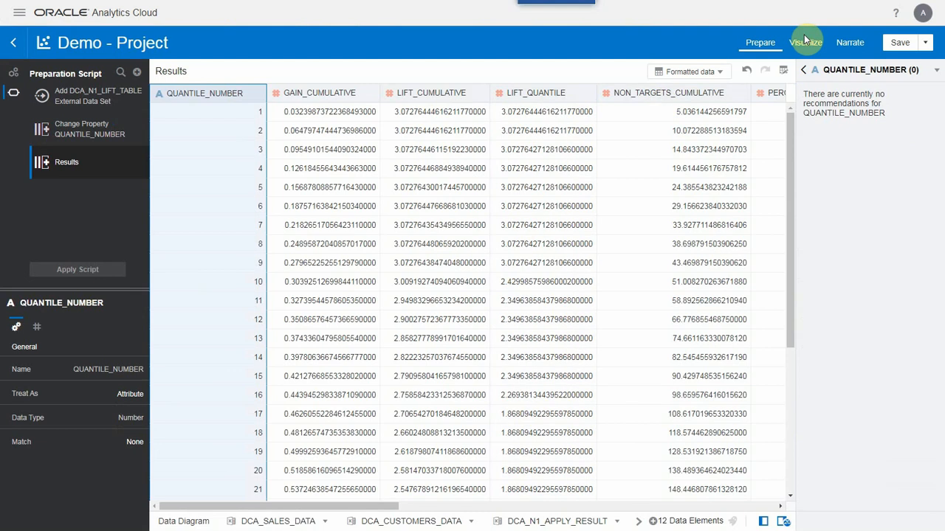
- Create a line chart of GAIN_CUMULATIVE by QUANTILE_NUMBER from DCA_N1_LIFT_TABLE on Canvas 6
left_click(807, 42)
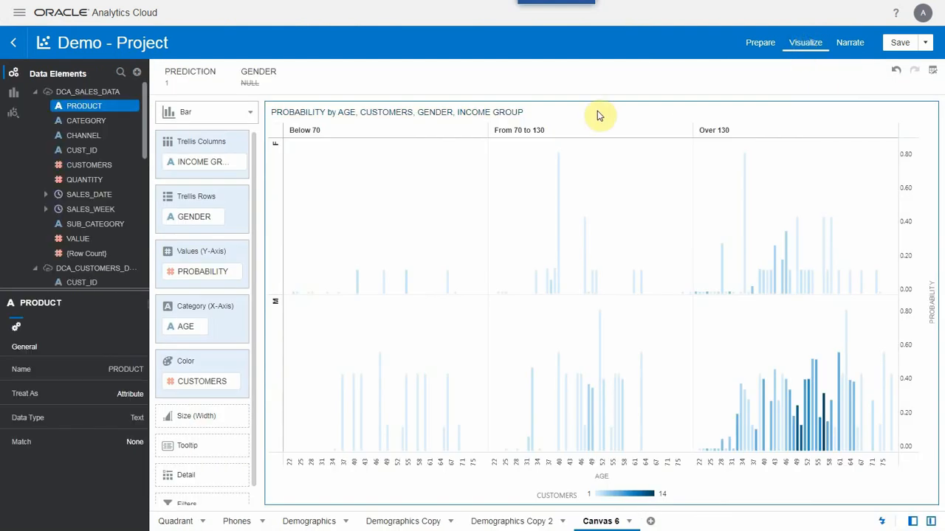
left_click(36, 93)
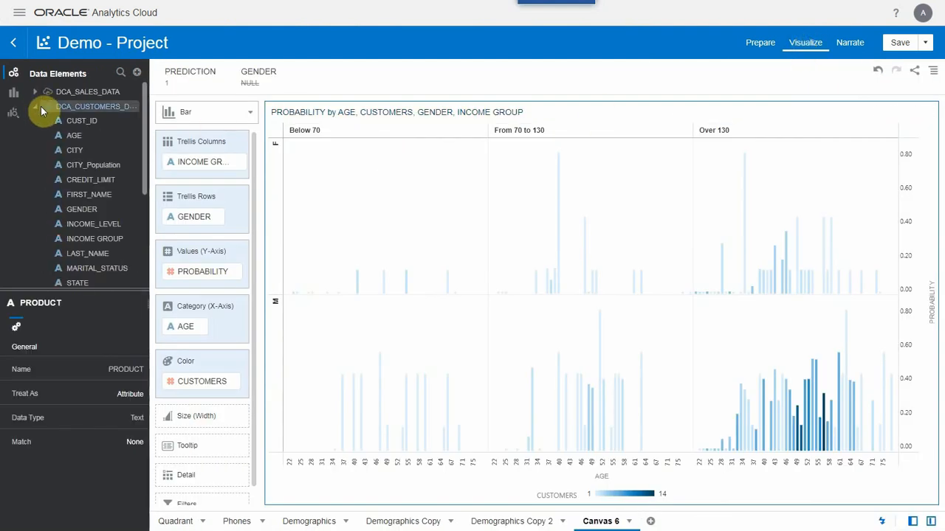
left_click(36, 108)
left_click(36, 121)
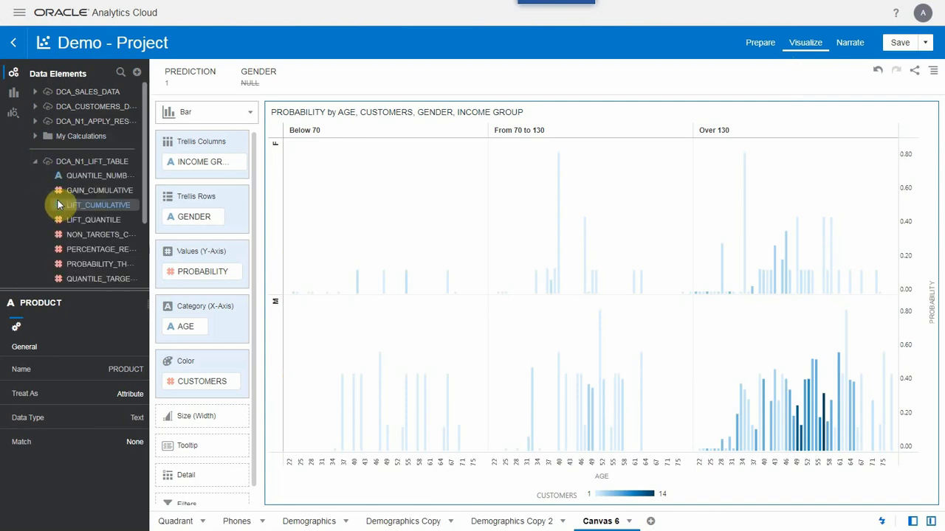
left_click(77, 177)
left_click(101, 205, "ctrl")
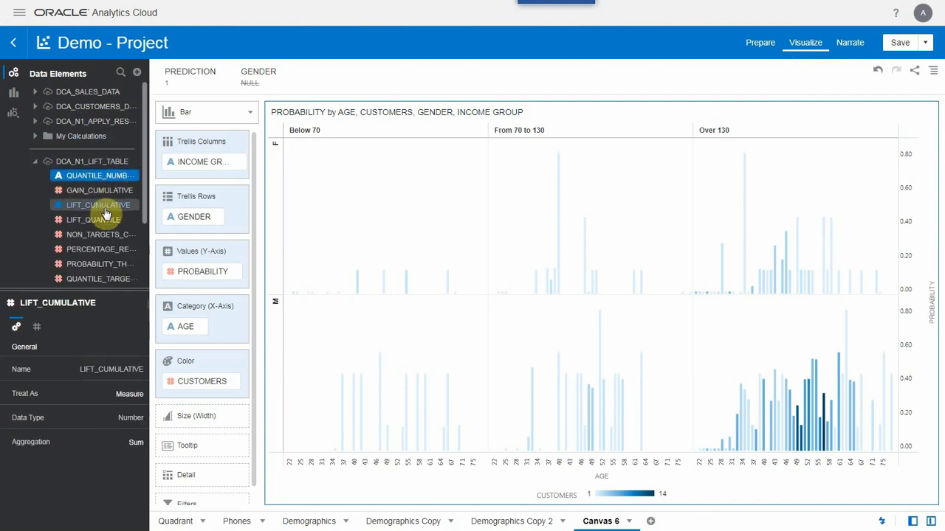
right_click(104, 208)
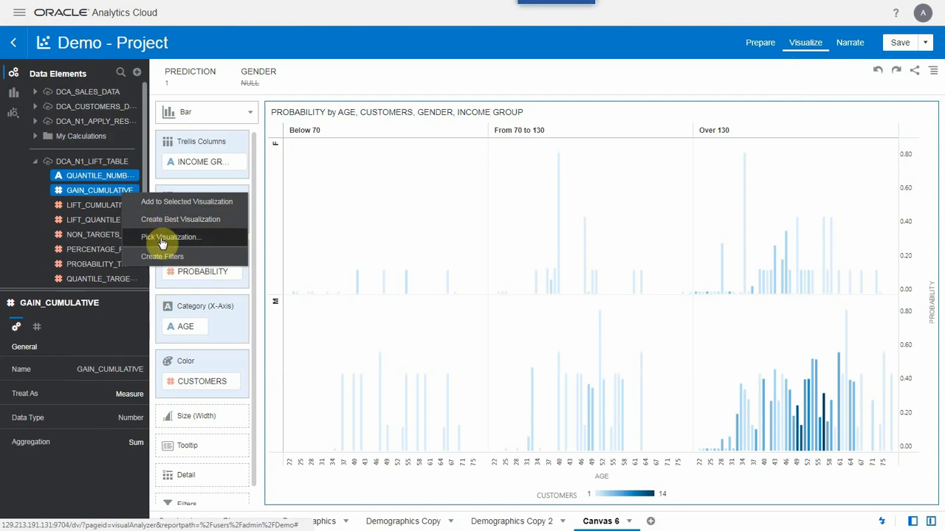
left_click(161, 238)
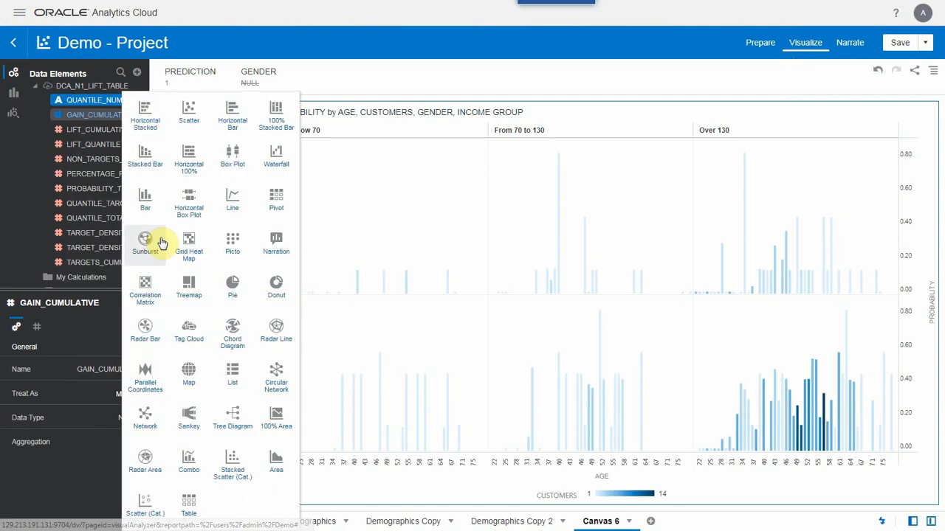
left_click(227, 206)
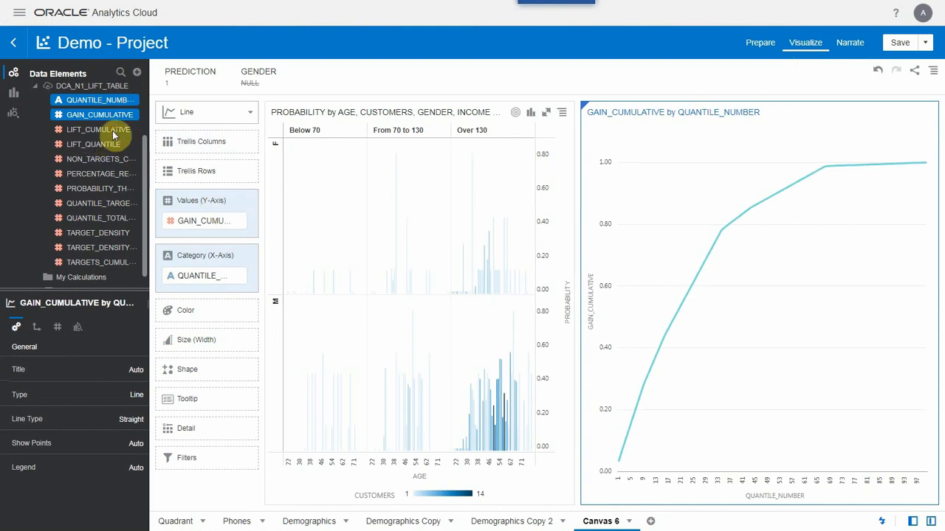
- Add LIFT_CUMULATIVE to the line chart's values and assign it to the Y2 axis
left_click_drag(98, 135, 205, 242)
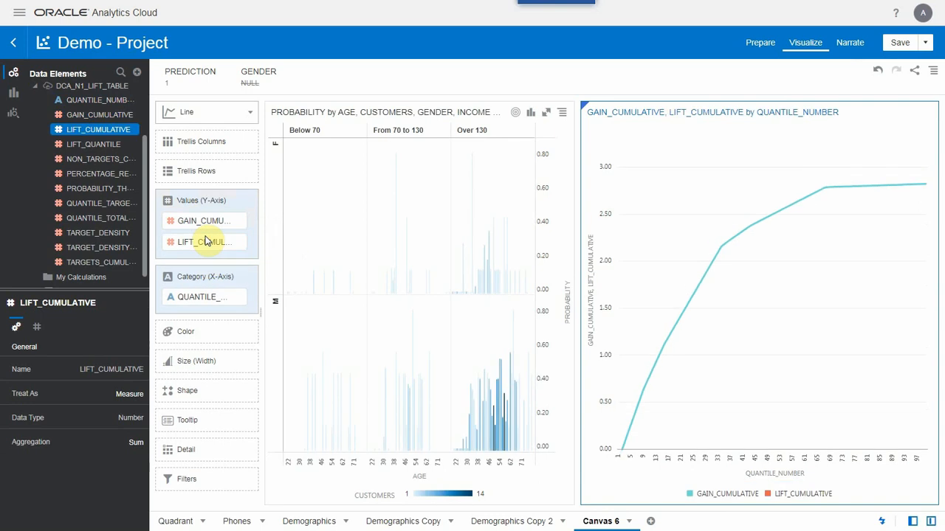
right_click(205, 245)
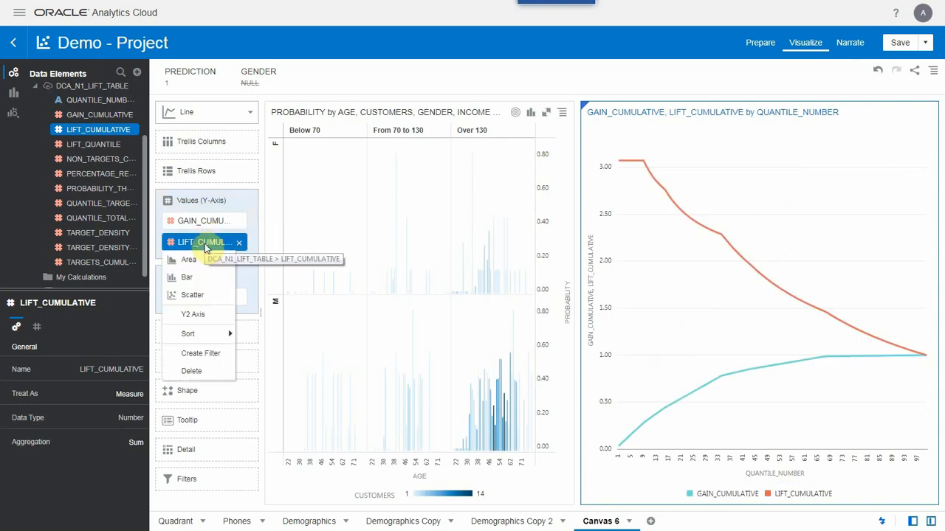
left_click(199, 303)
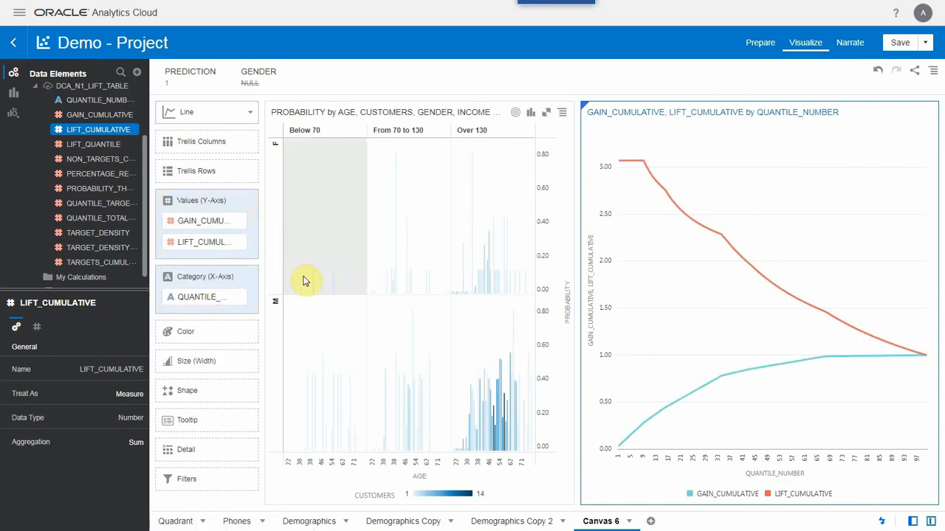